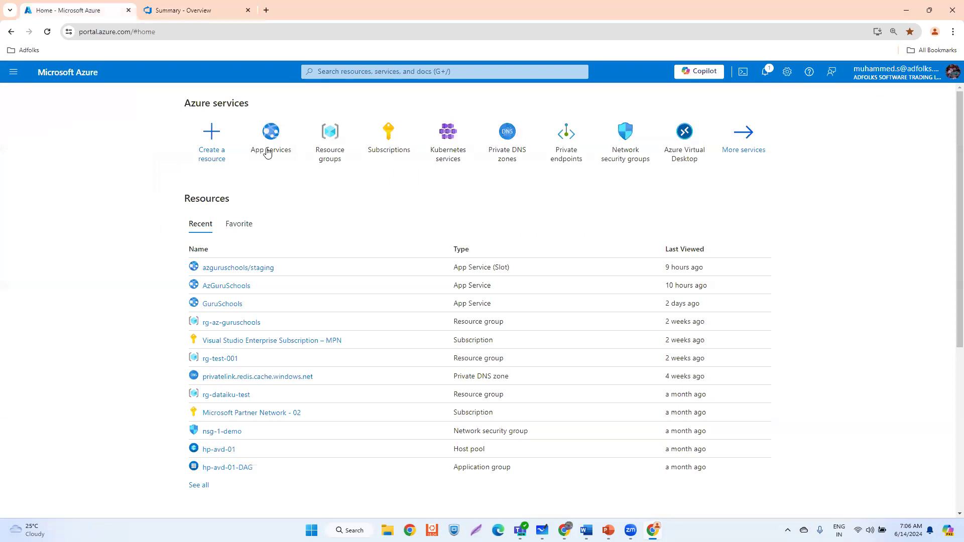
Open the App Services list and review the AzGuruSchools and GuruSchools web apps
left_click(270, 151)
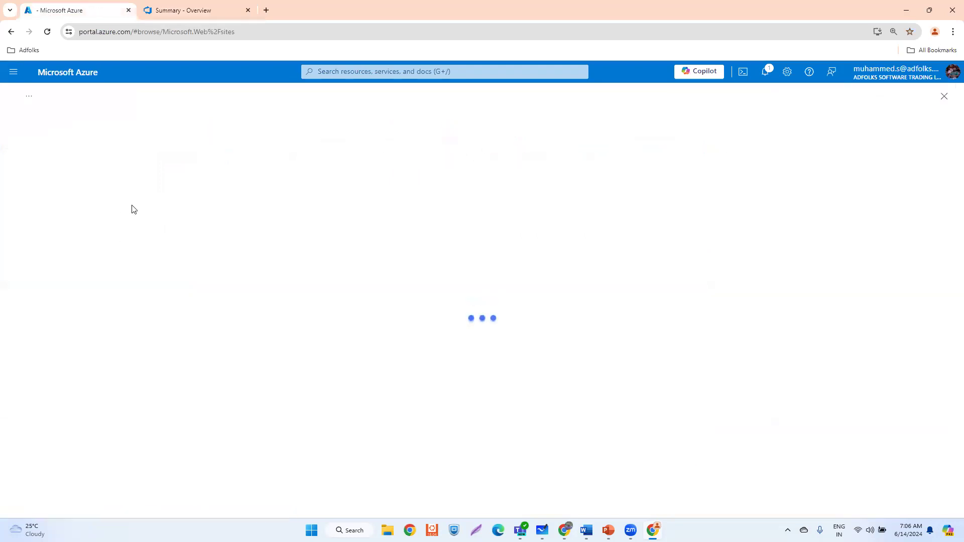
left_click(134, 339)
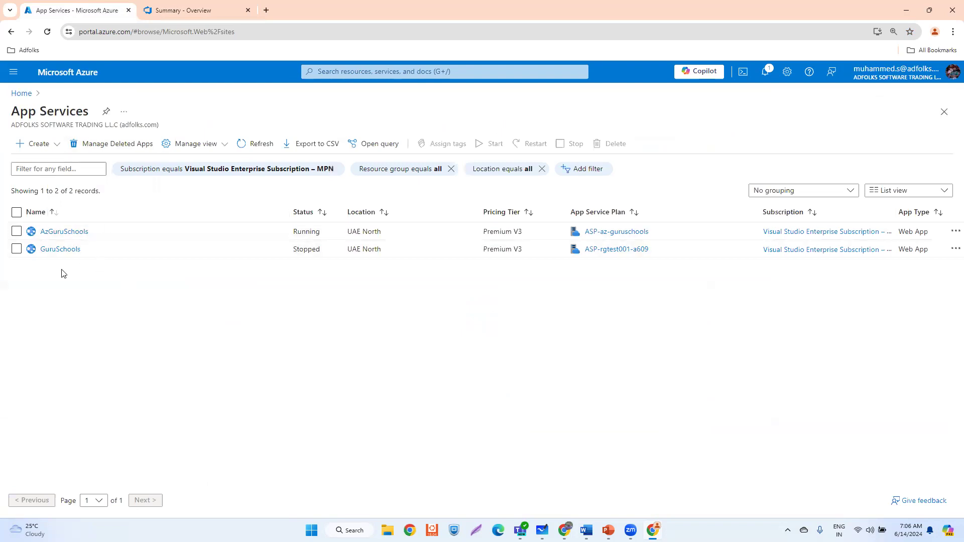
left_click_drag(87, 251, 40, 254)
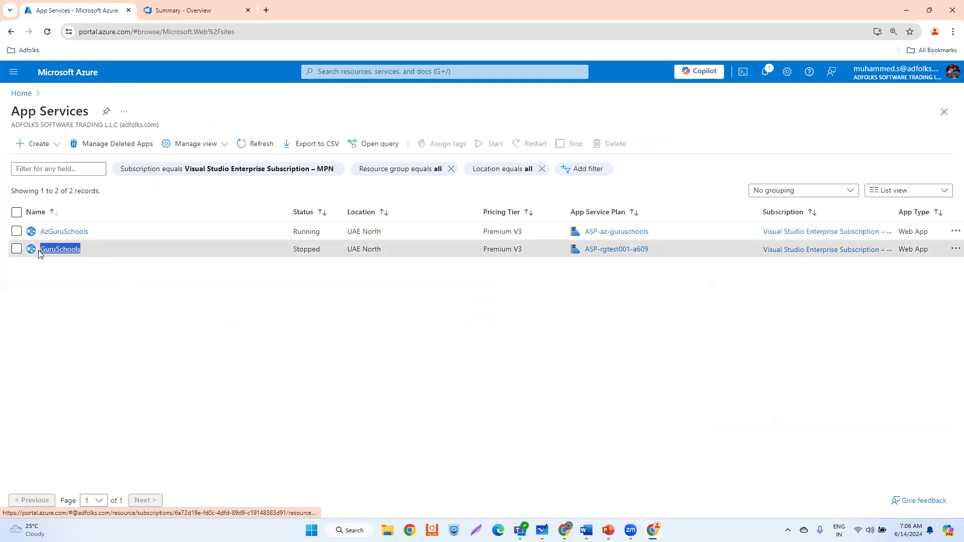
left_click_drag(88, 231, 41, 232)
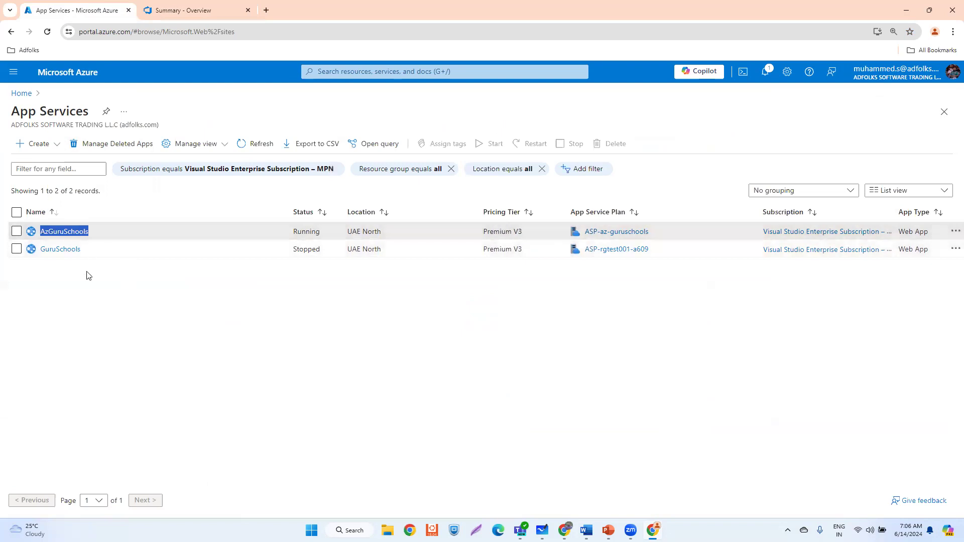
left_click(116, 321)
left_click_drag(90, 252, 43, 254)
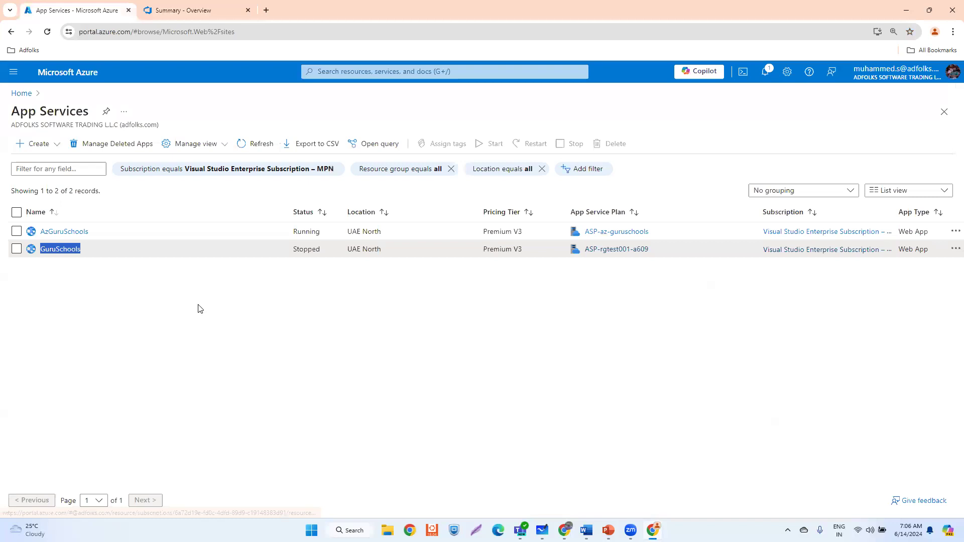
Check the deployment slots of the GuruSchools web app, and start the app from its overview
left_click(62, 249)
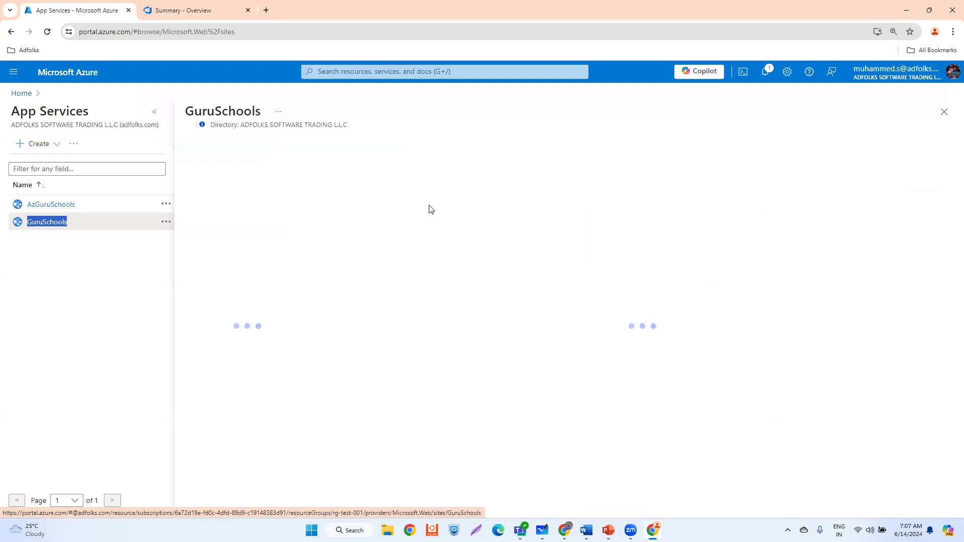
left_click(241, 323)
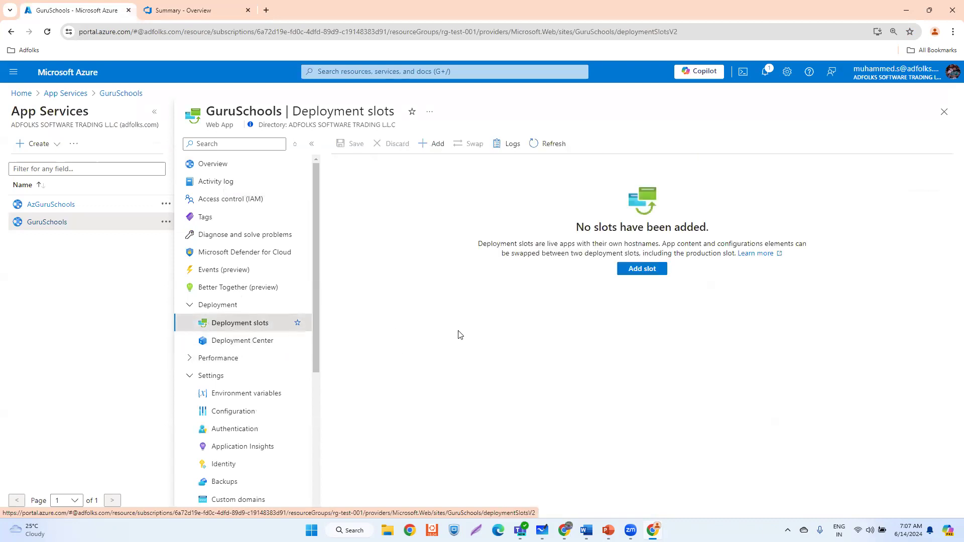
left_click(261, 166)
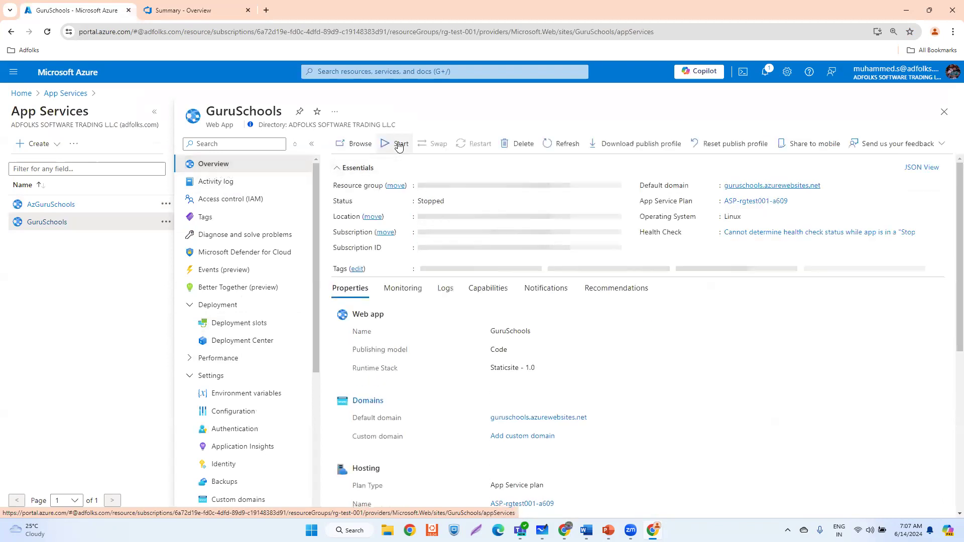
left_click(398, 146)
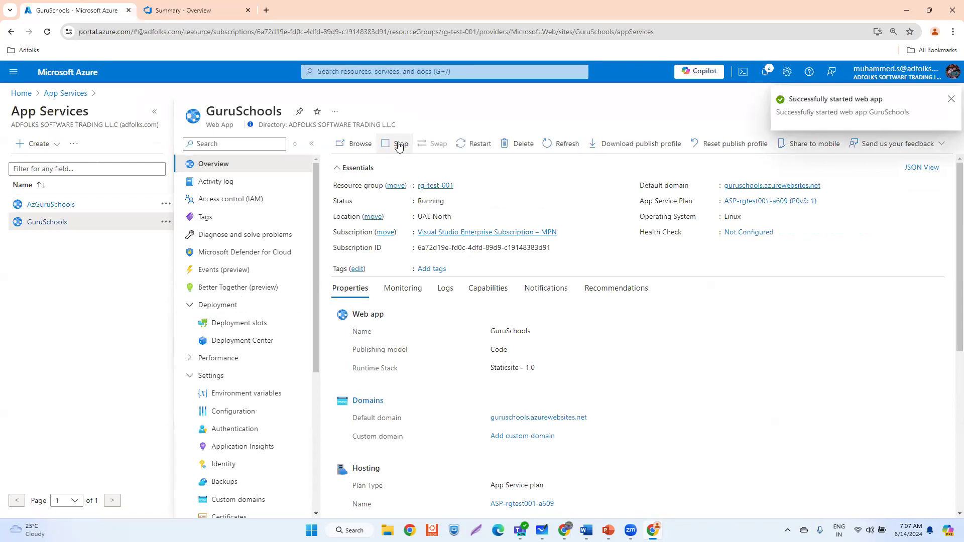
Switch to Azure DevOps and open the run history of the clone_yt project's pipeline
left_click(219, 6)
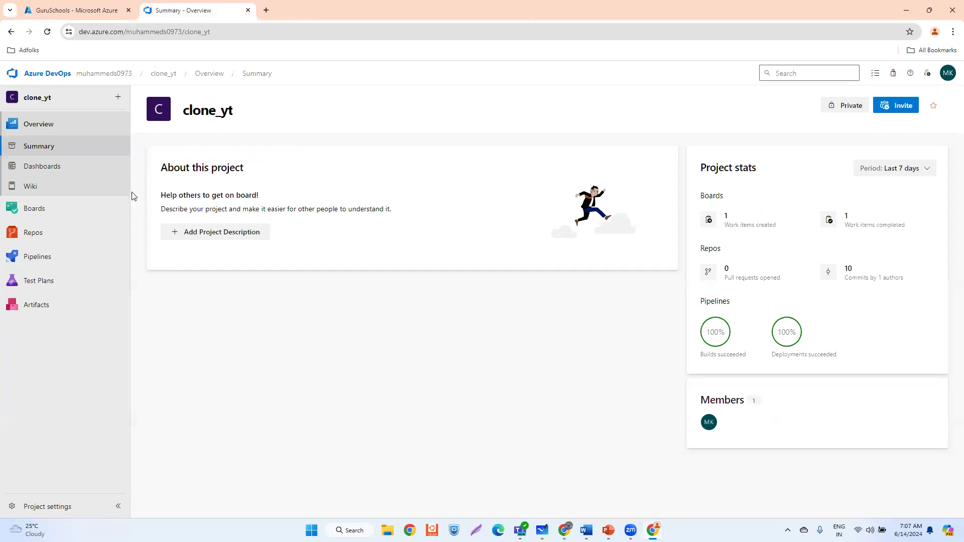
mouse_move(54, 236)
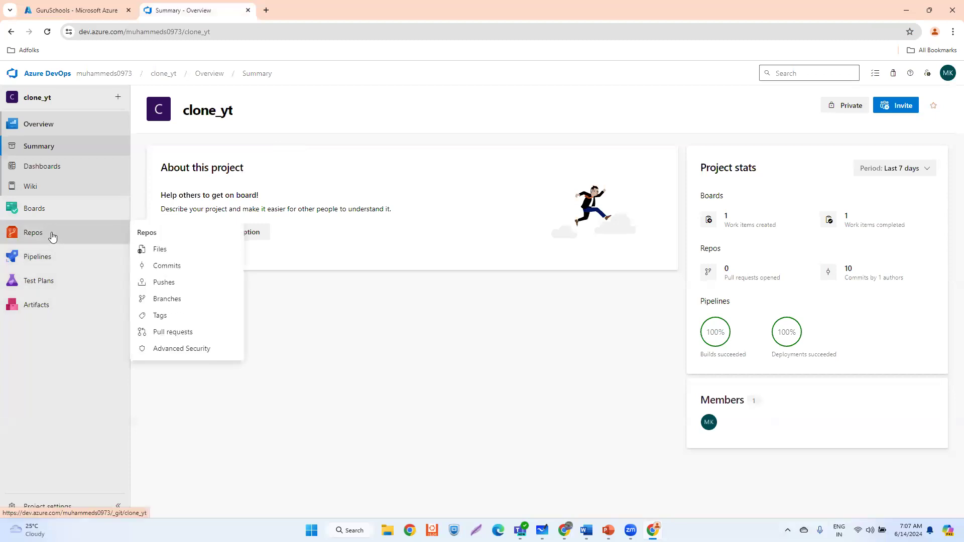
left_click(54, 263)
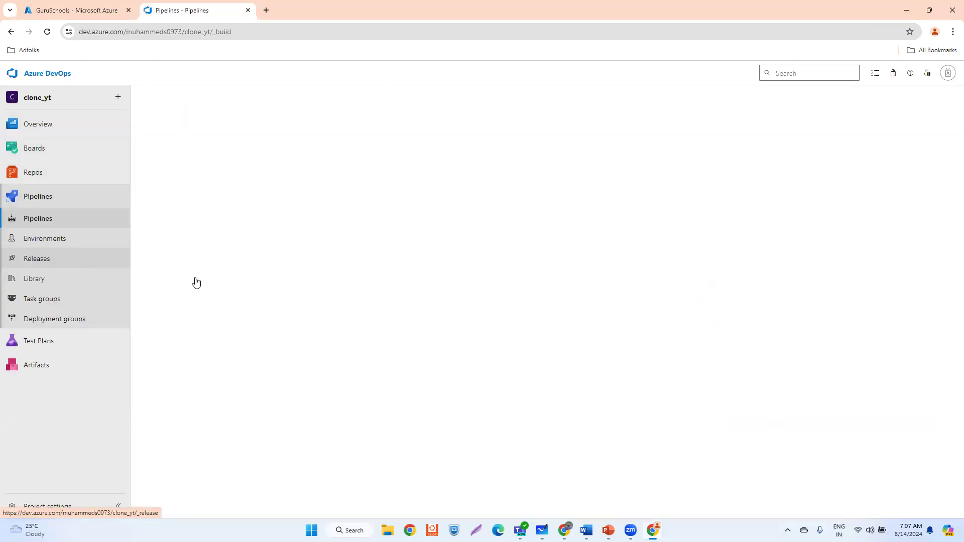
left_click(239, 216)
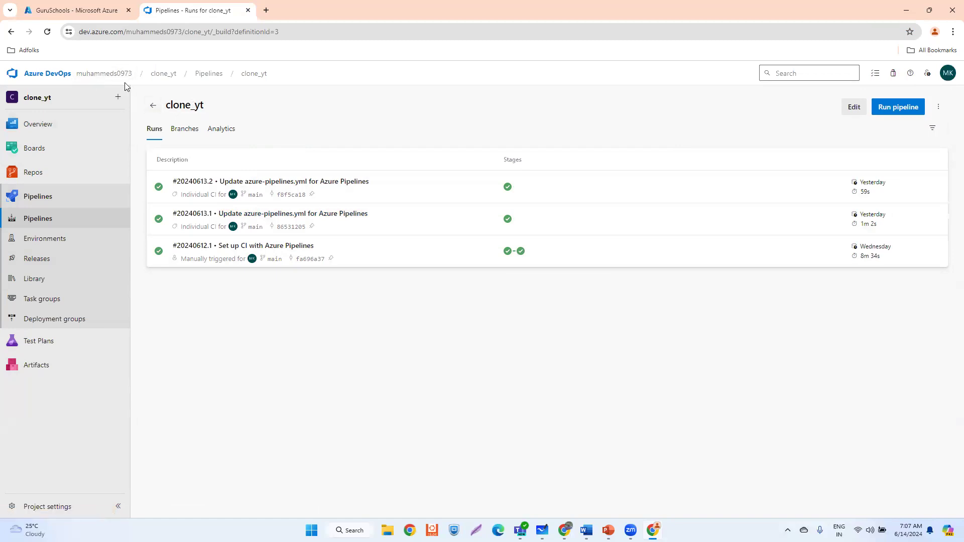
Go to the yt_clone project and open its yt_clone pipeline in the YAML editor
left_click(111, 75)
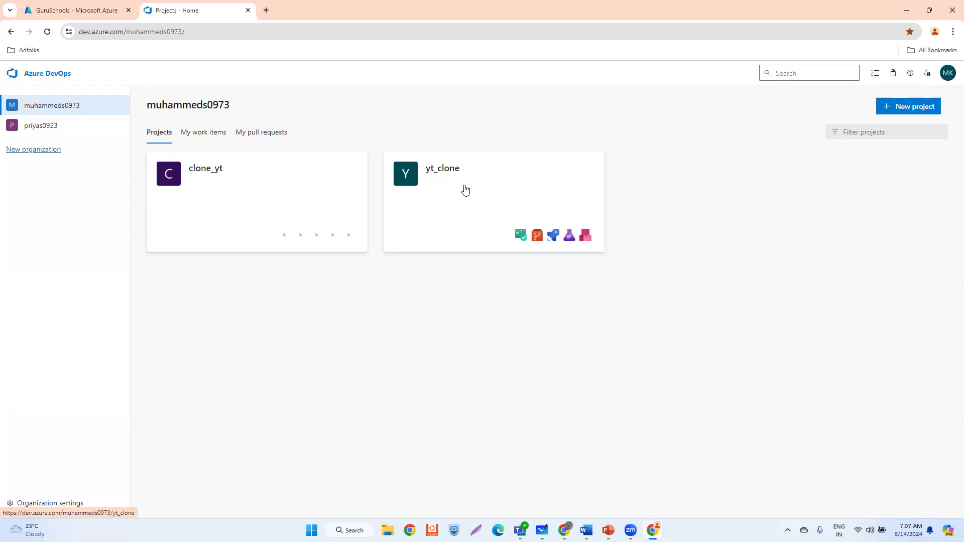
left_click(475, 211)
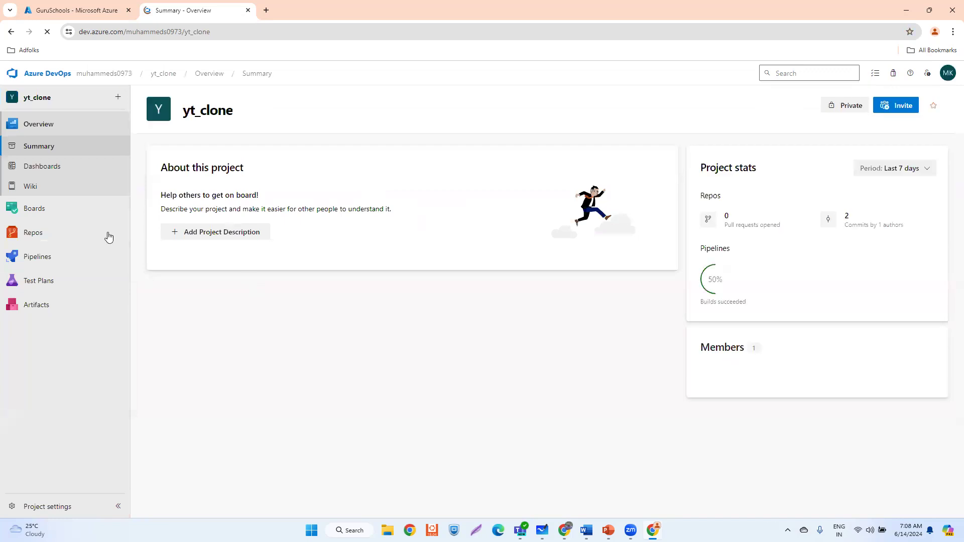
left_click(46, 256)
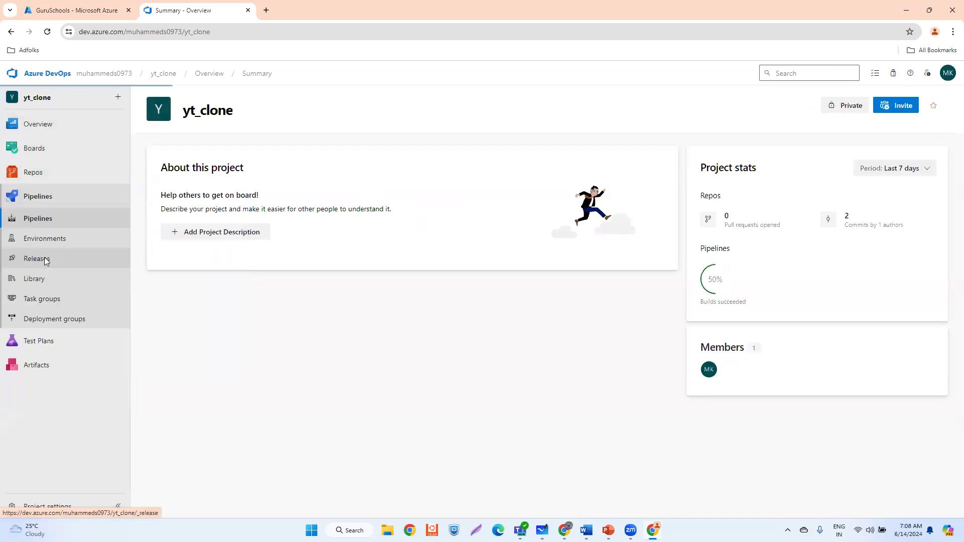
left_click(221, 209)
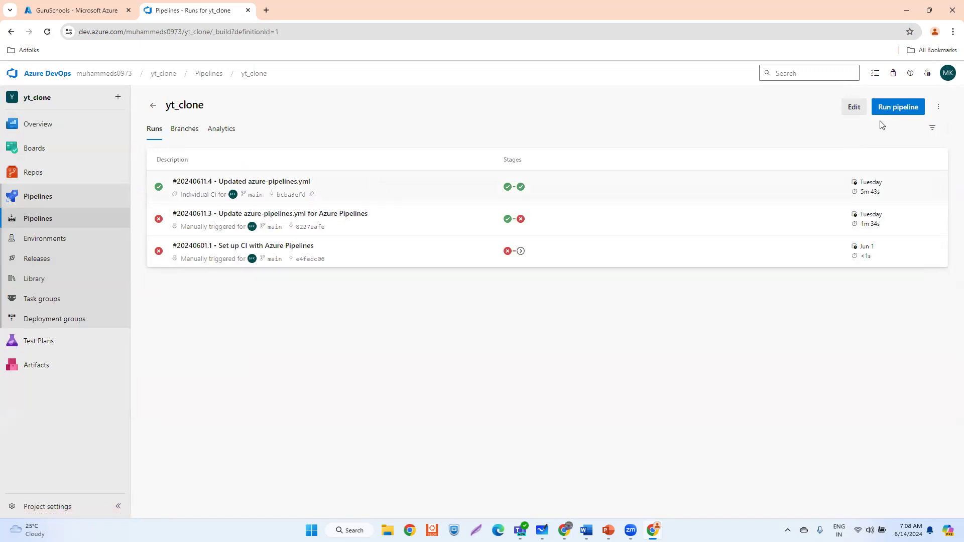
left_click(855, 108)
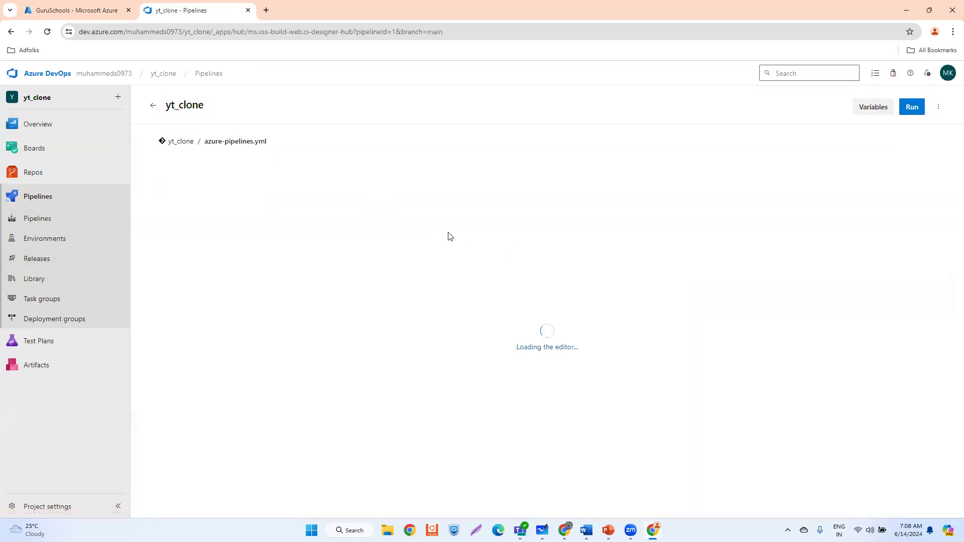
Examine the Build and Deploy stages and their tasks in the yt_clone project's azure-pipelines.yml
scroll(322, 233, "down", 3)
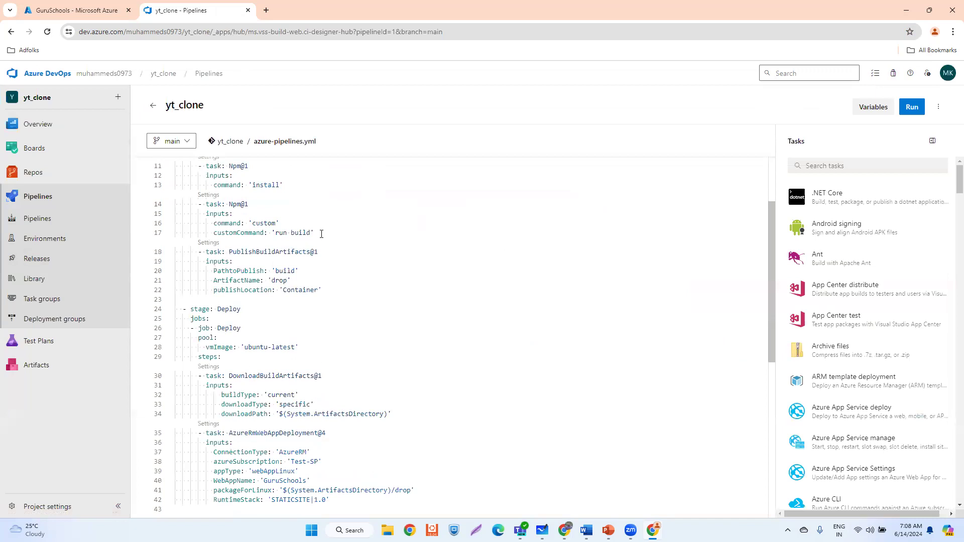
scroll(321, 233, "down", 5)
scroll(321, 233, "up", 8)
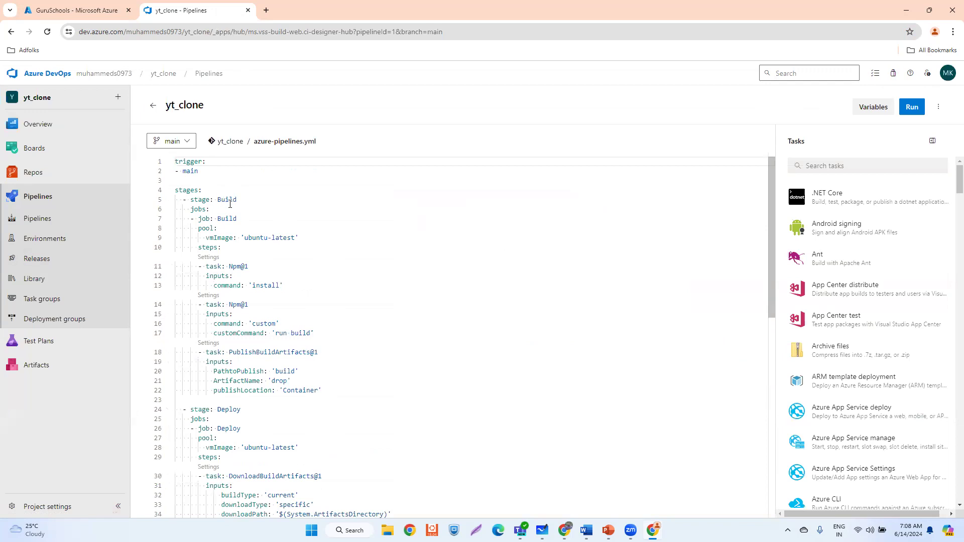
scroll(224, 328, "down", 2)
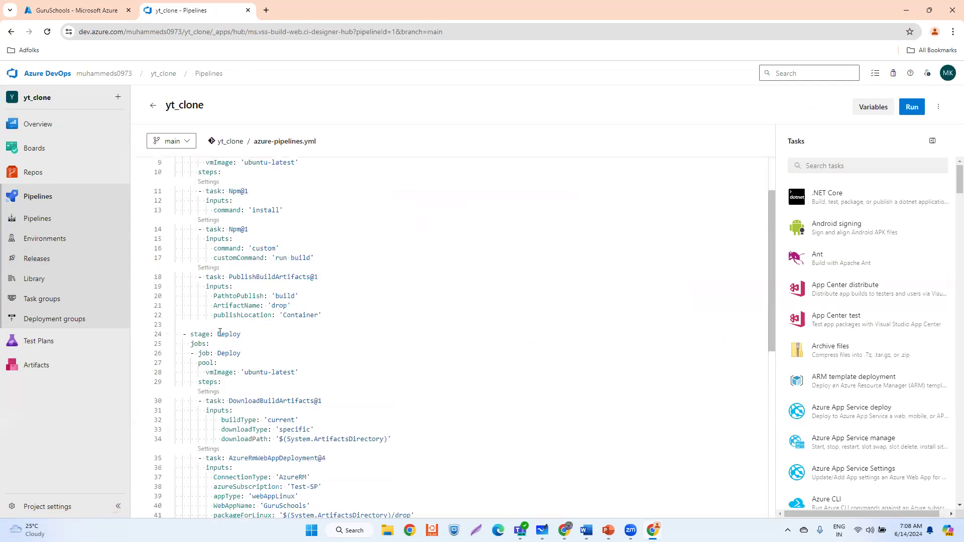
scroll(404, 320, "up", 2)
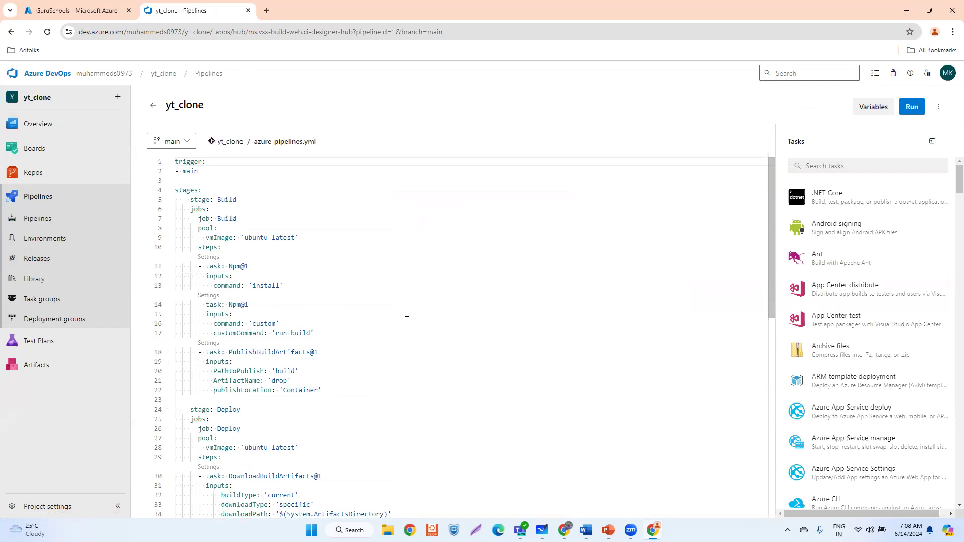
scroll(407, 320, "down", 5)
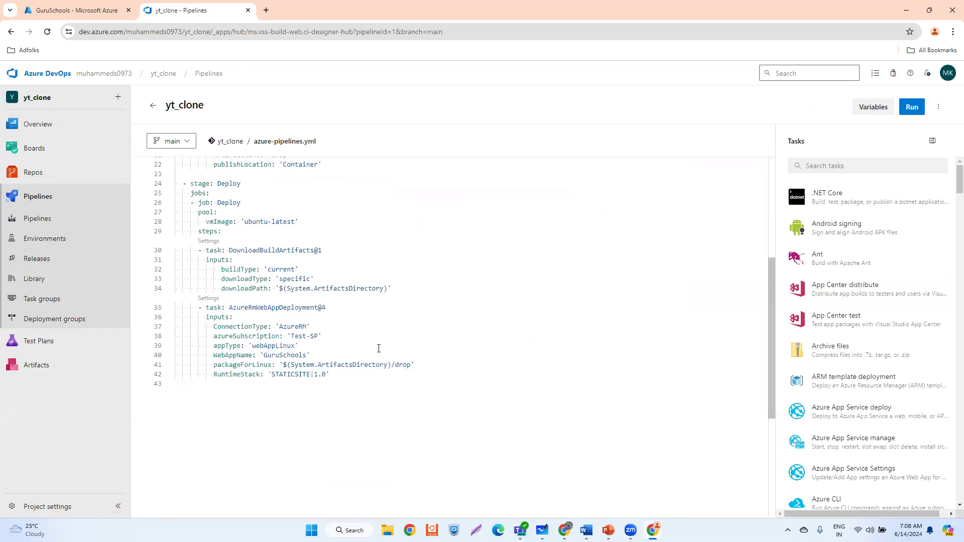
scroll(379, 348, "up", 5)
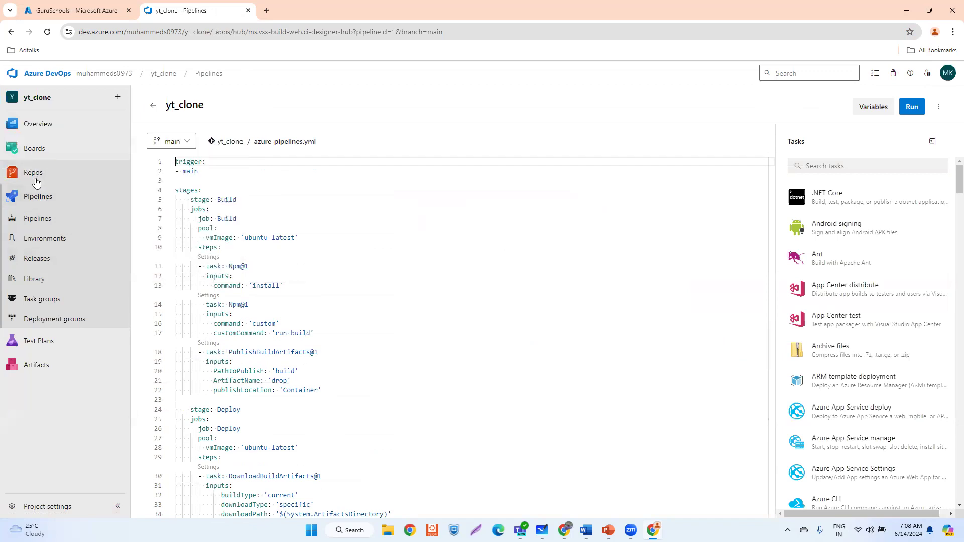
left_click(355, 221)
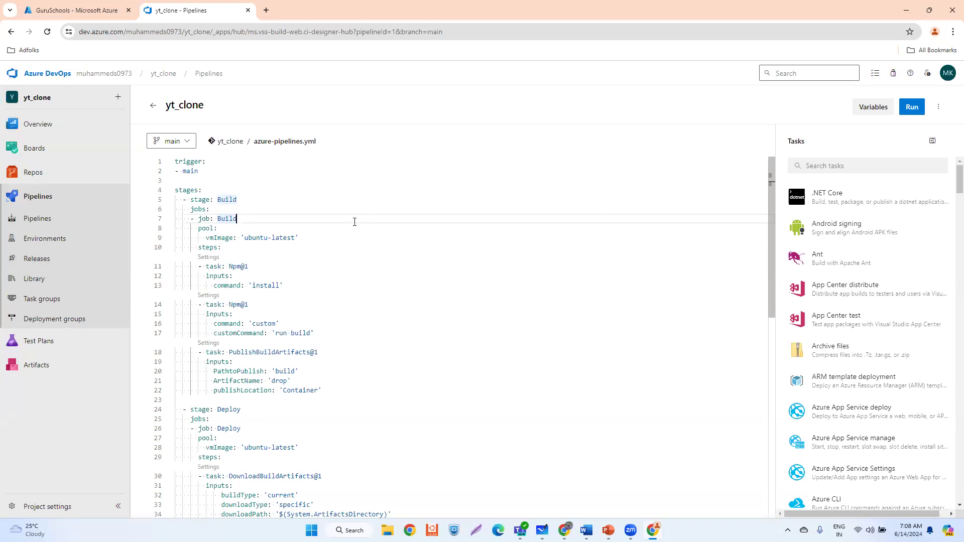
Revisit the clone_yt project's pipeline runs and return to the organization's project list
left_click(104, 73)
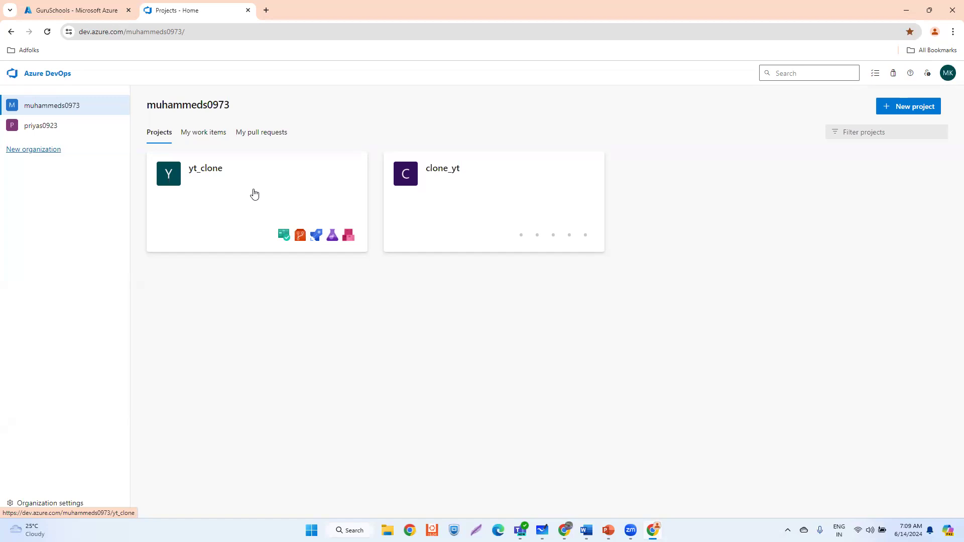
left_click(493, 192)
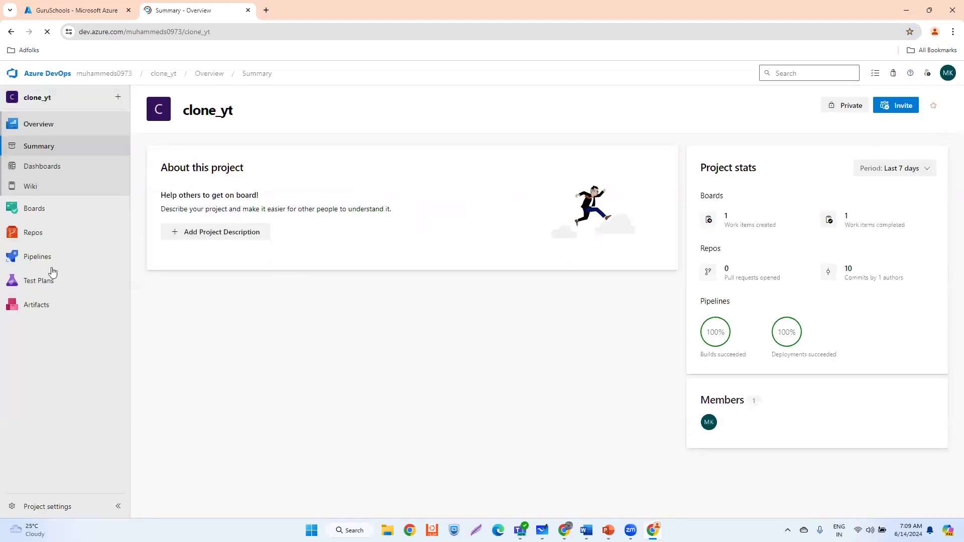
left_click(40, 257)
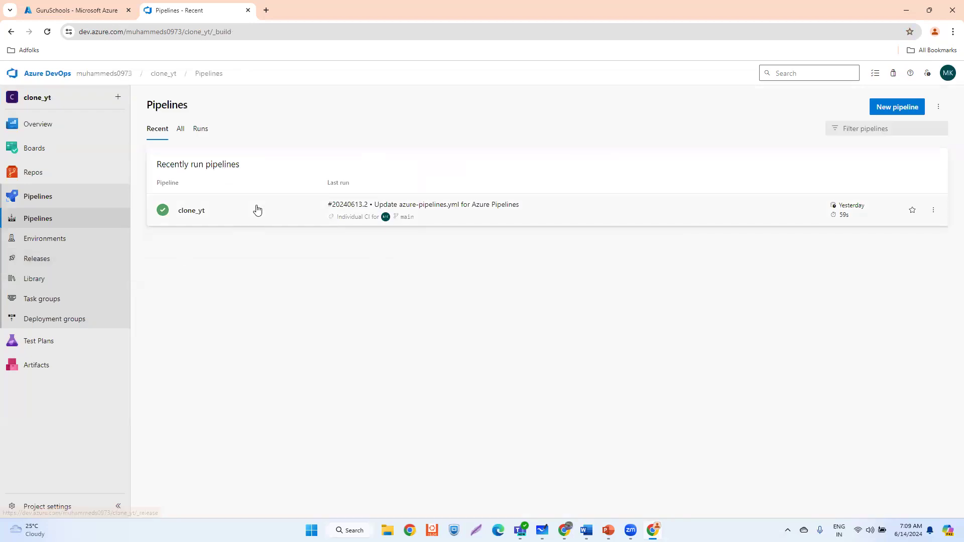
left_click(489, 200)
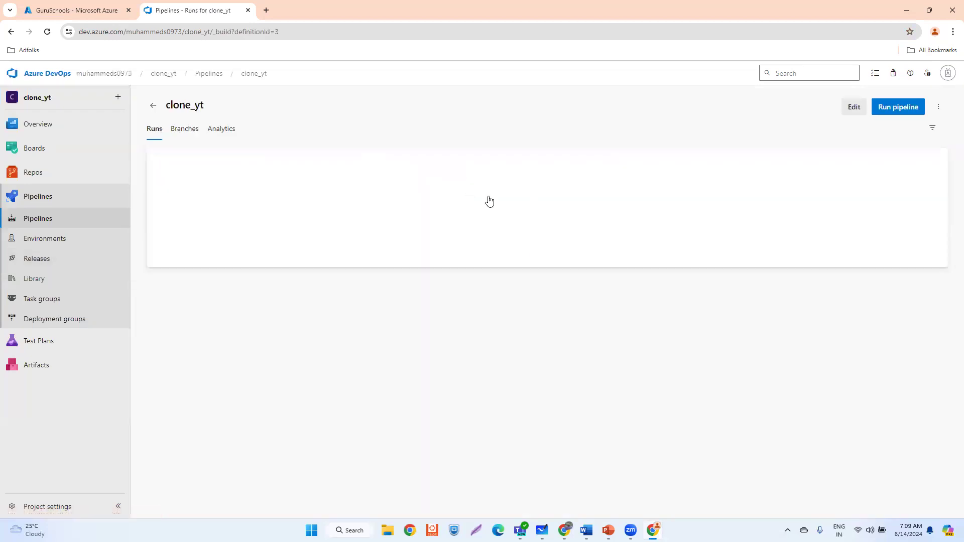
left_click(101, 75)
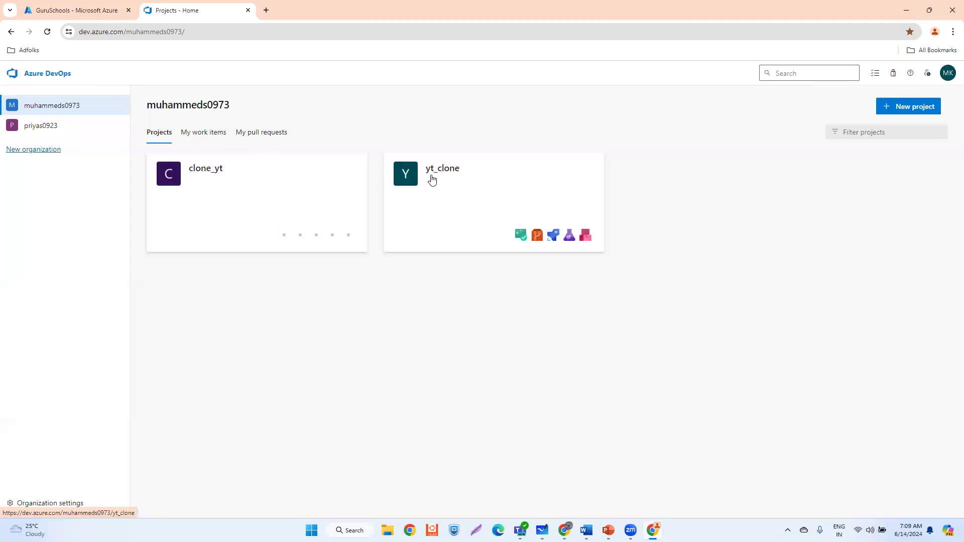
Switch to the Azure portal and compare the GuruSchools and AzGuruSchools apps with the Azure DevOps project list
left_click(75, 11)
left_click_drag(208, 111, 283, 112)
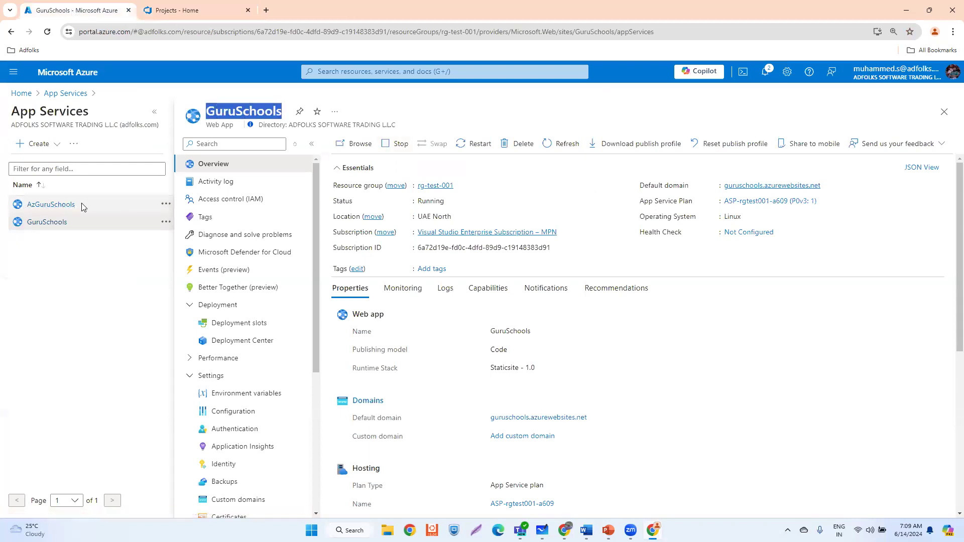
left_click(98, 286)
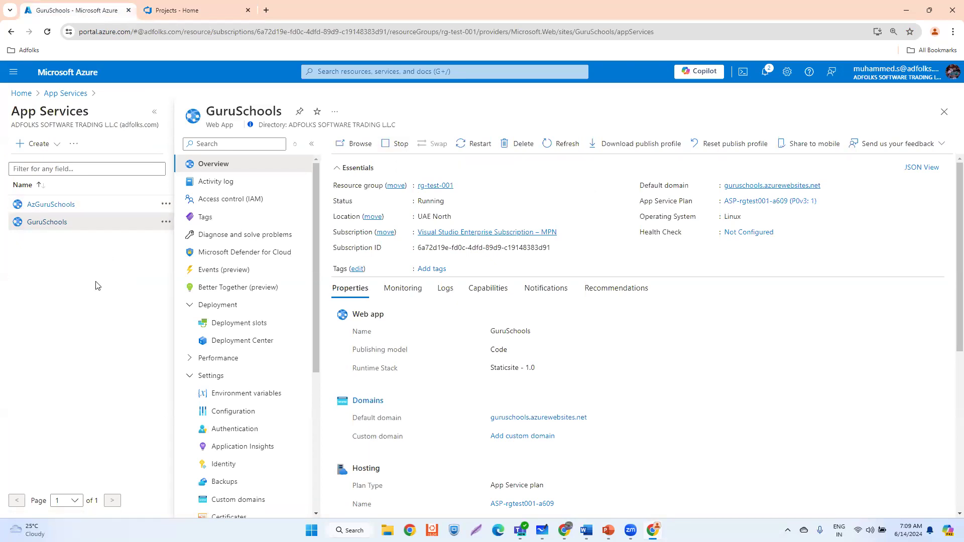
double_click(56, 223)
double_click(81, 203)
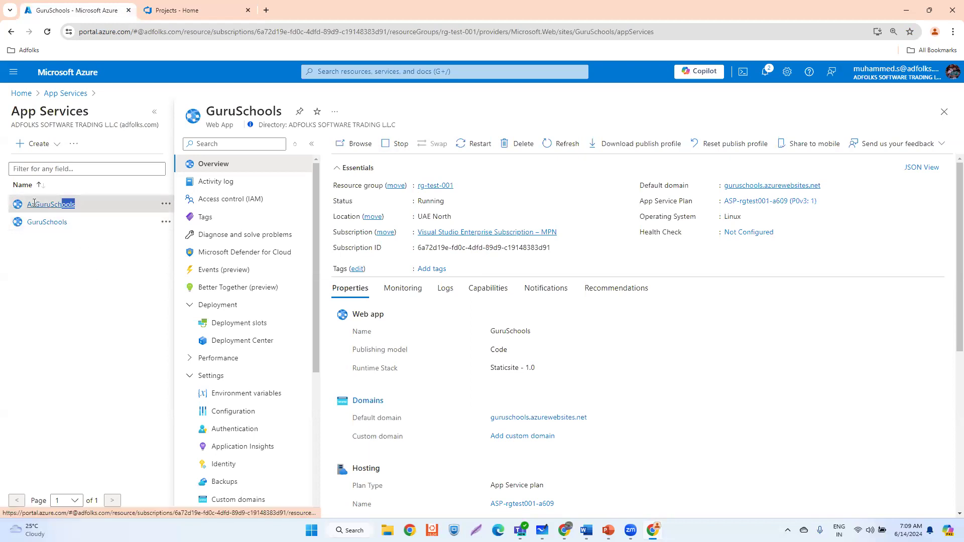
left_click(176, 7)
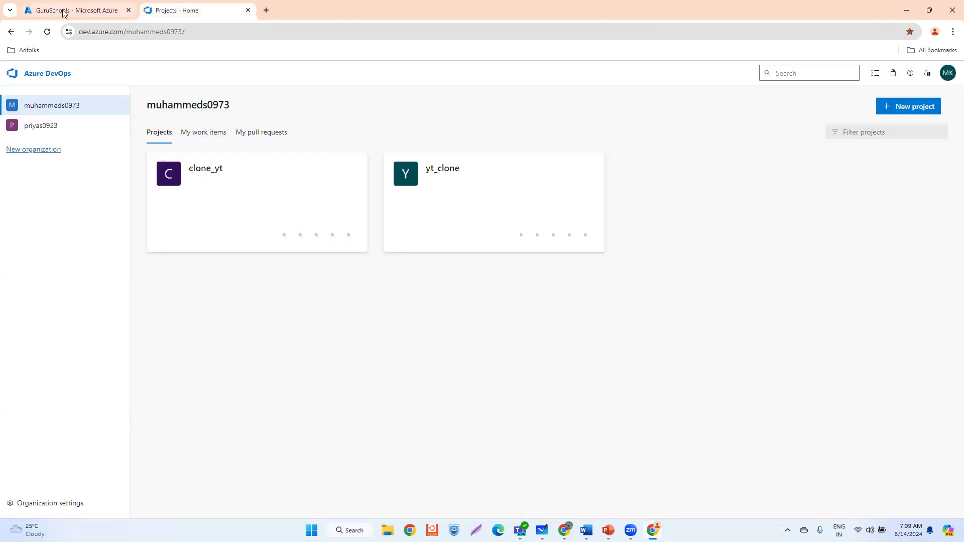
left_click(64, 13)
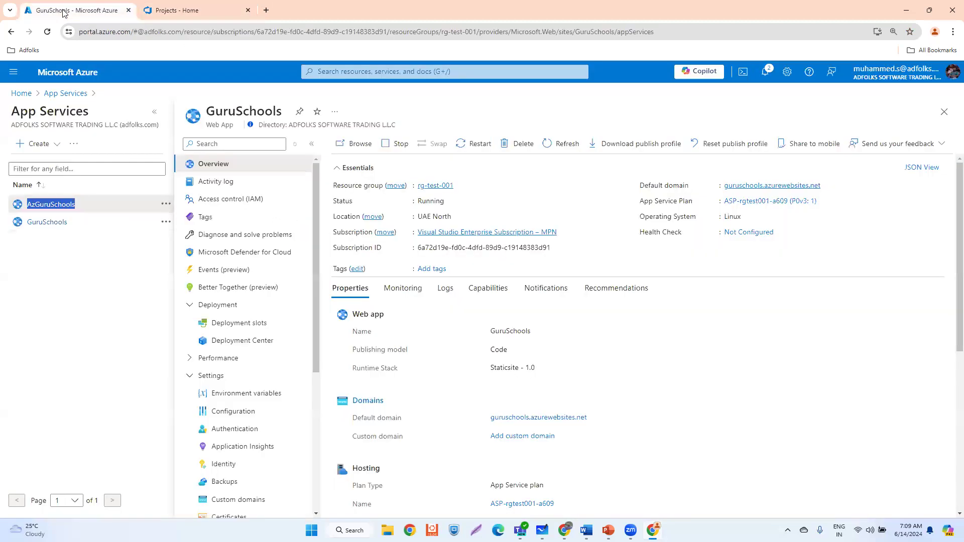
Compare the AzGuruSchools and GuruSchools web apps in the Azure portal with the clone_yt and yt_clone projects in Azure DevOps
left_click(92, 292)
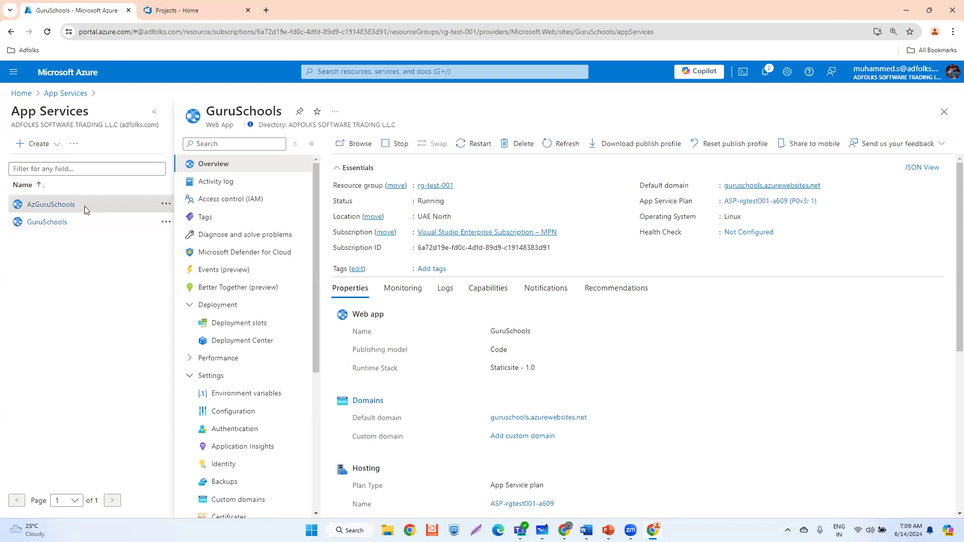
left_click_drag(83, 206, 27, 208)
left_click(194, 10)
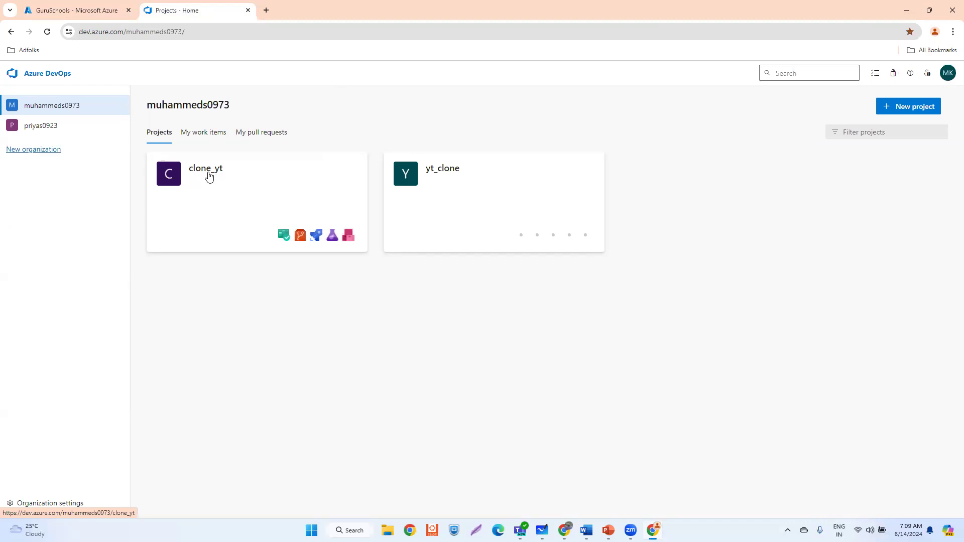
left_click(93, 10)
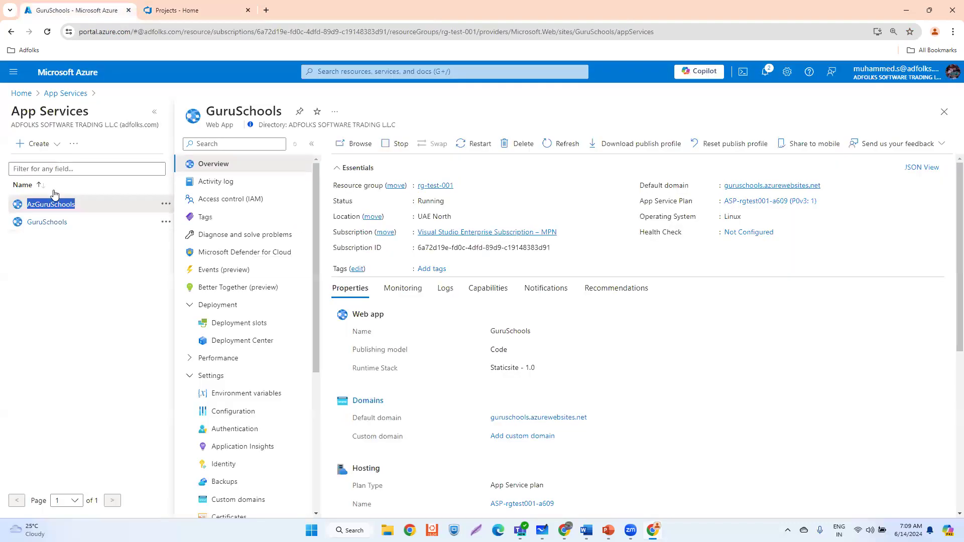
left_click(193, 15)
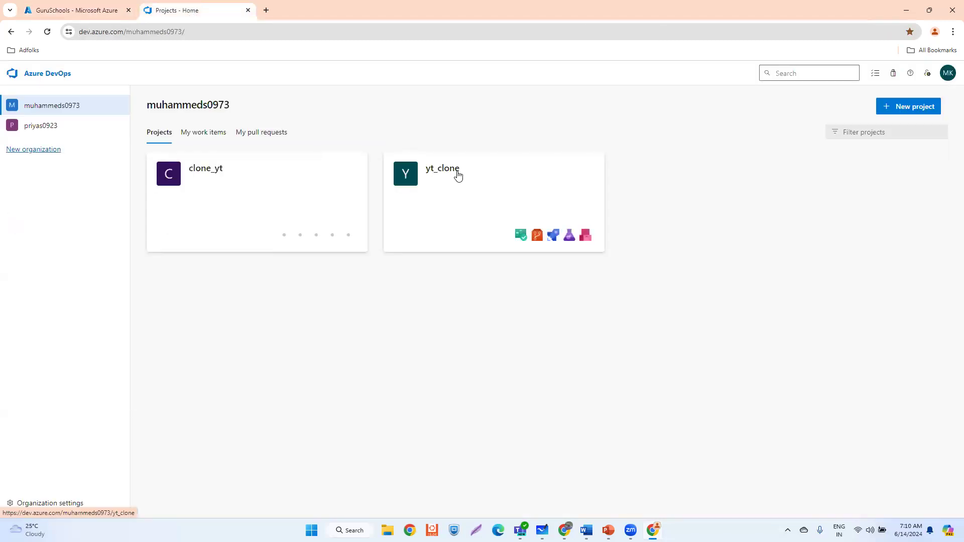
left_click(66, 11)
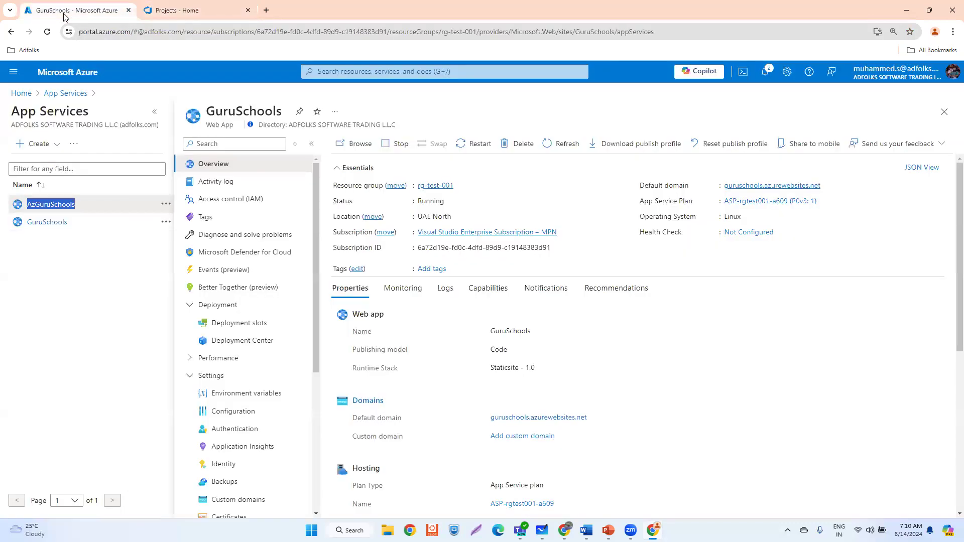
left_click(87, 296)
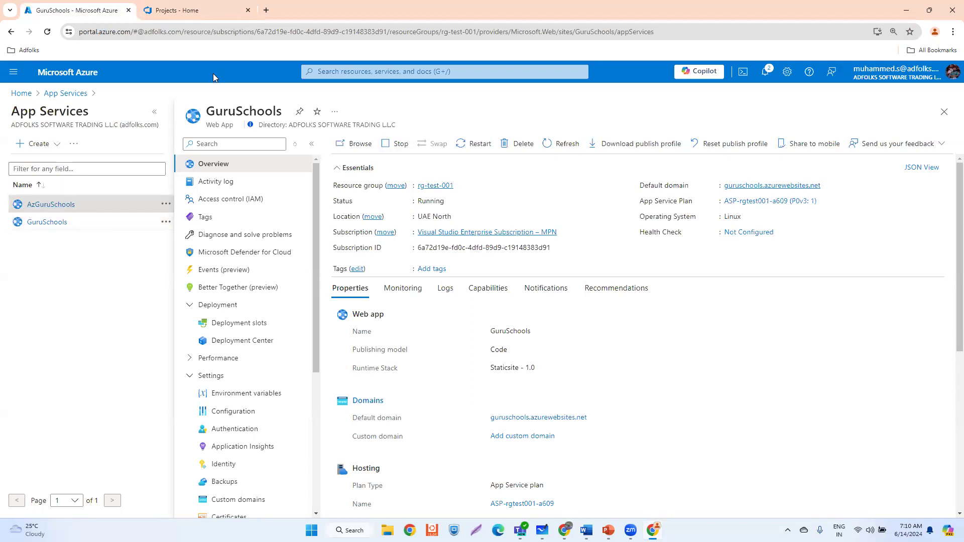
left_click(199, 10)
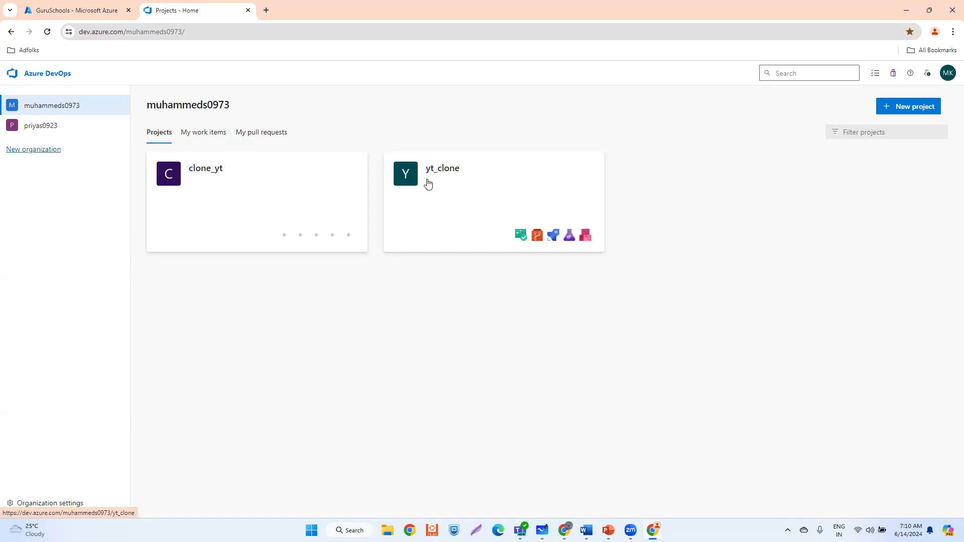
left_click(88, 16)
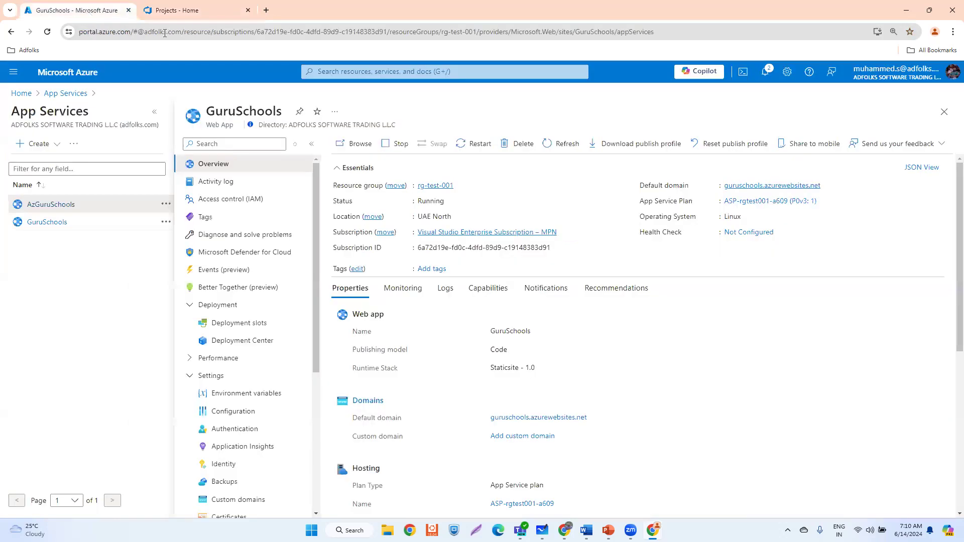
left_click(43, 223)
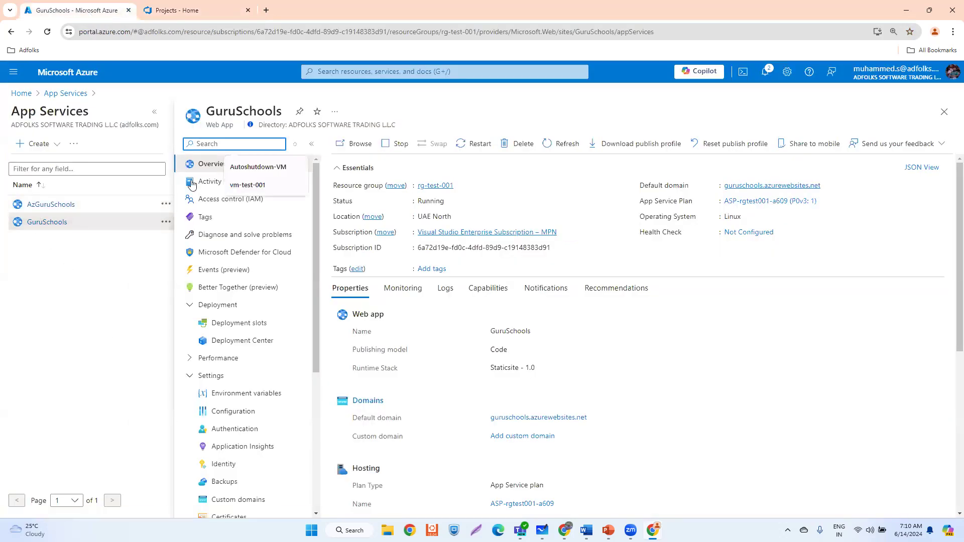
Switch to Azure DevOps, look at the yt_clone project's repository files, and open the latest run of its yt_clone pipeline
left_click(159, 9)
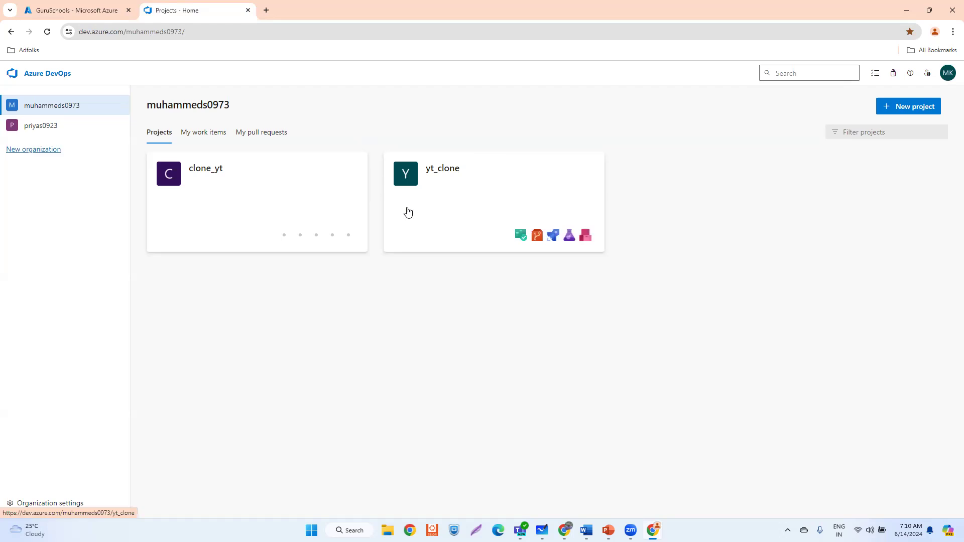
left_click(484, 196)
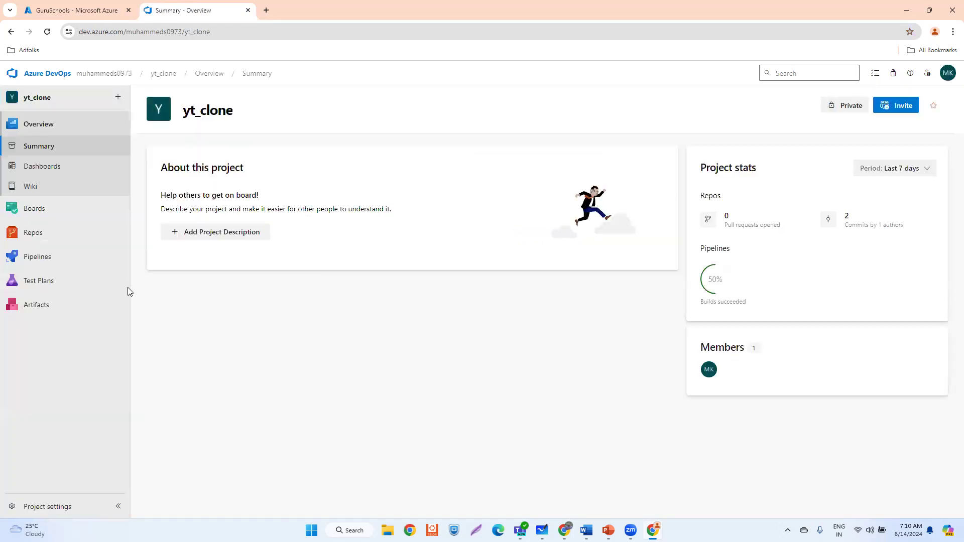
left_click(29, 234)
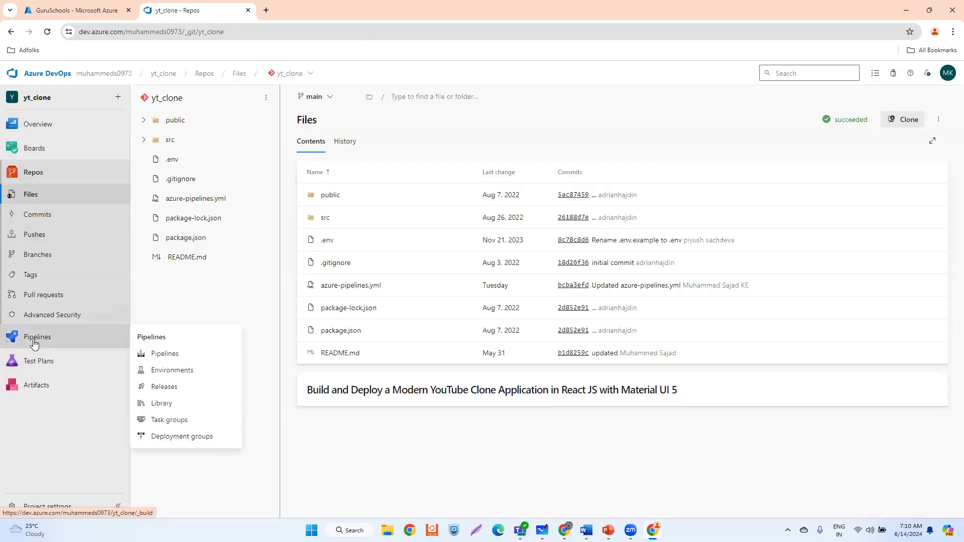
left_click(35, 337)
left_click(255, 215)
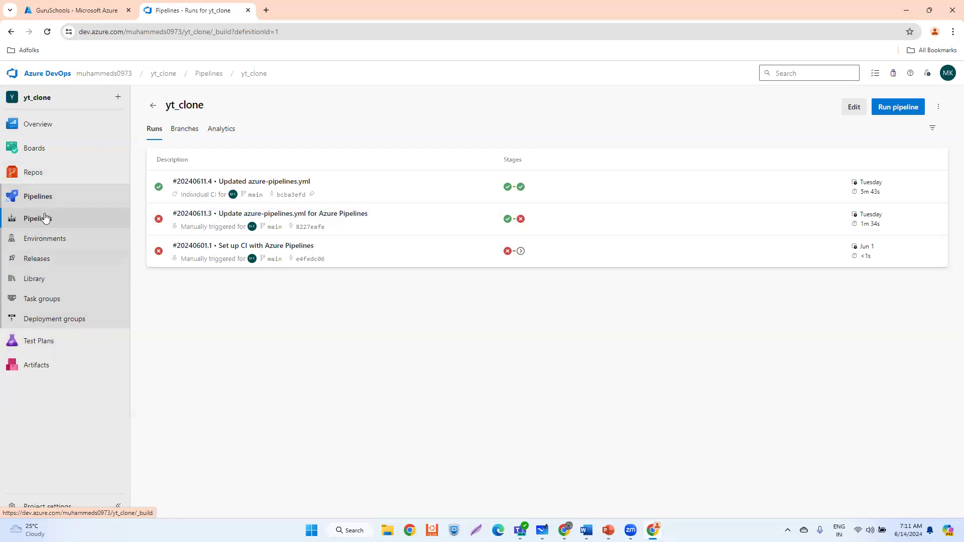
left_click(405, 191)
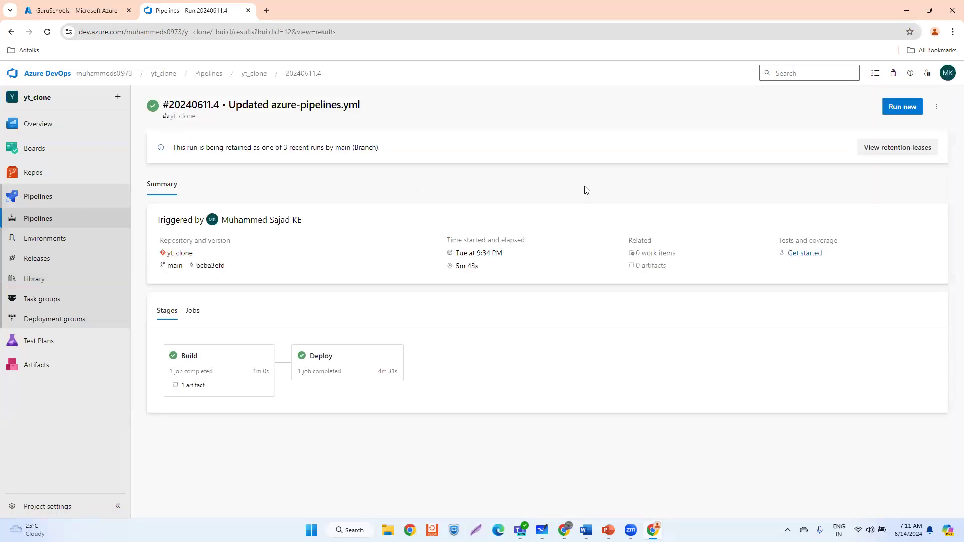
Go back to the project's pipeline list and open the yt_clone pipeline in the YAML editor
left_click(100, 218)
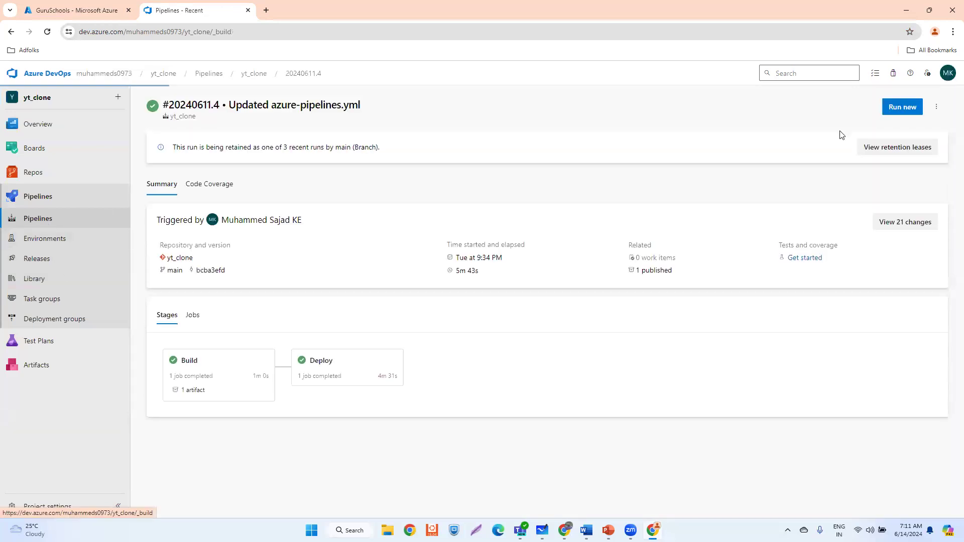
left_click(938, 107)
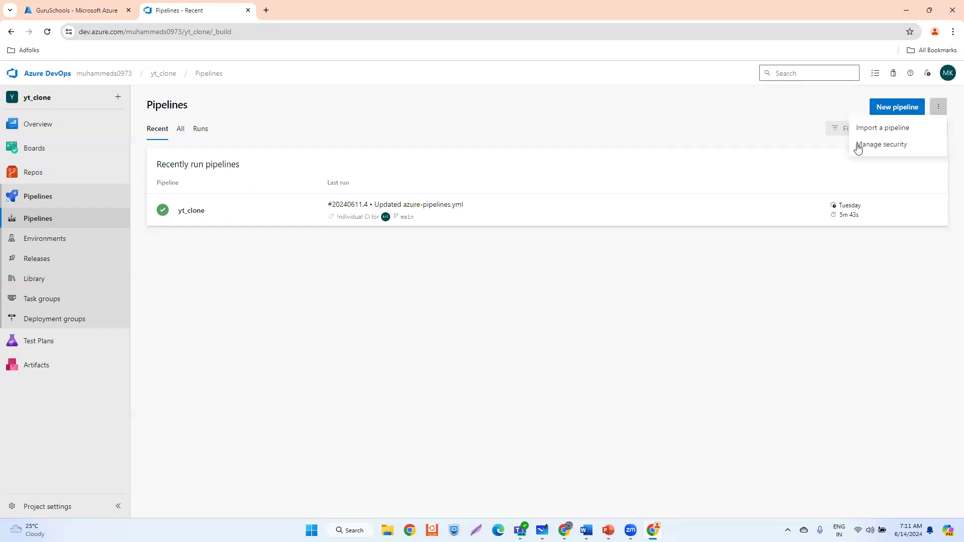
left_click(539, 205)
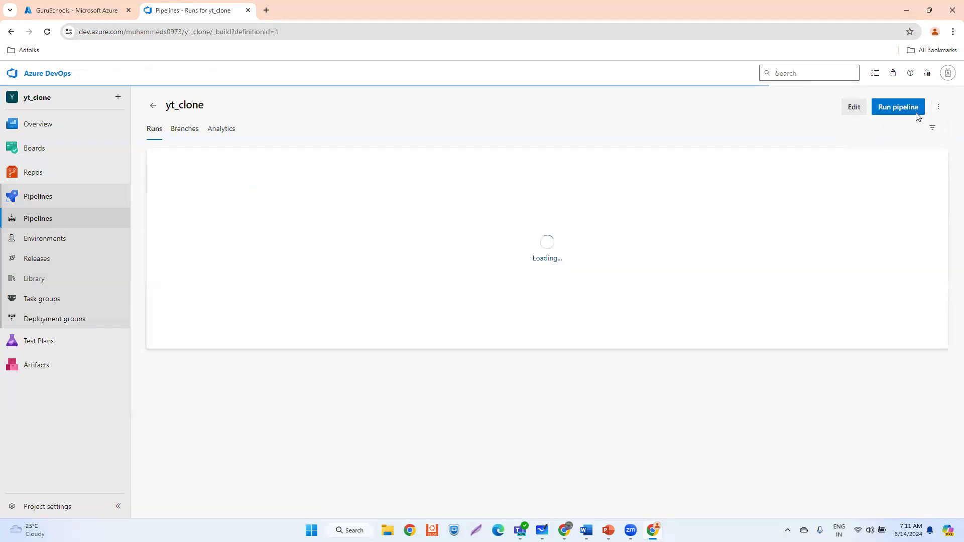
left_click(853, 108)
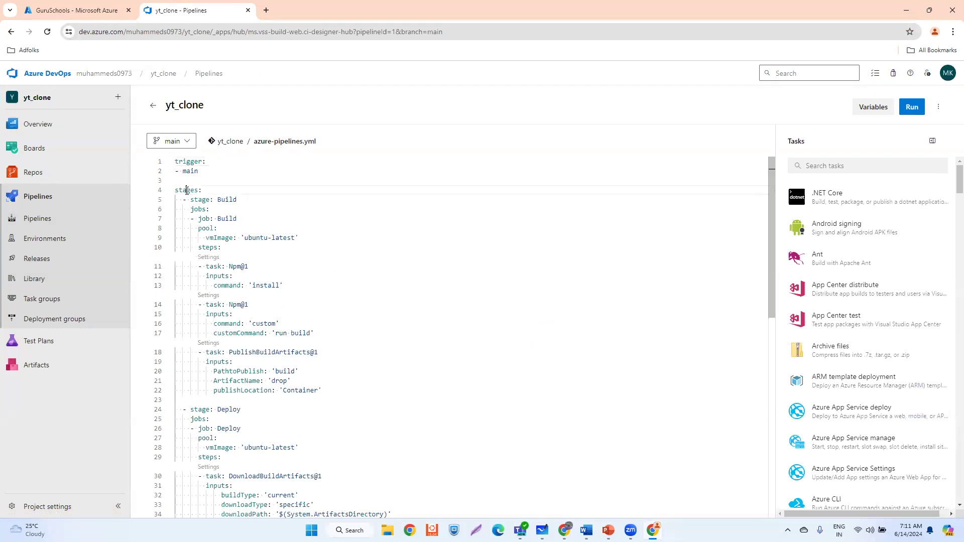
Examine the Build and Deploy stages of azure-pipelines.yml, down to the AzureRmWebAppDeployment task
left_click(228, 200)
scroll(247, 247, "down", 2)
left_click(246, 335)
scroll(336, 345, "up", 2)
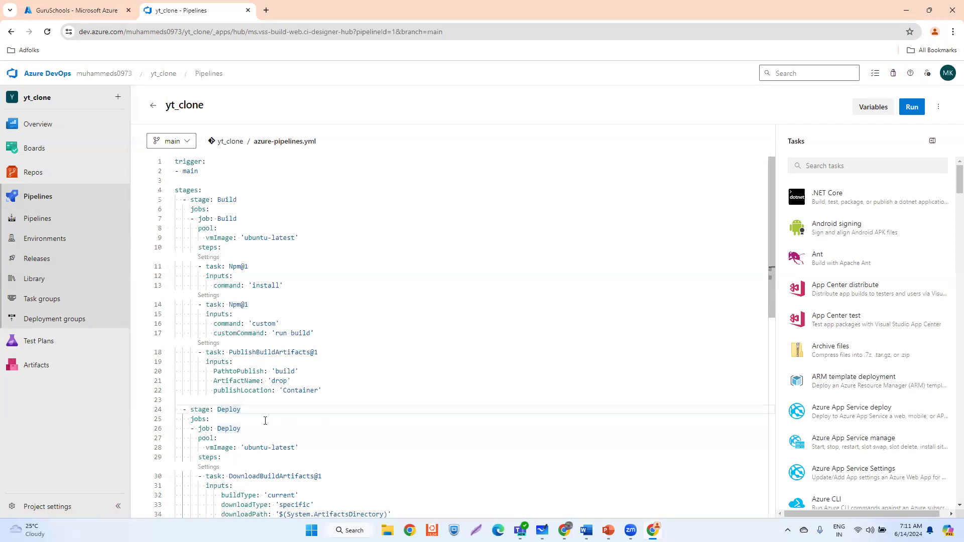
scroll(266, 421, "down", 2)
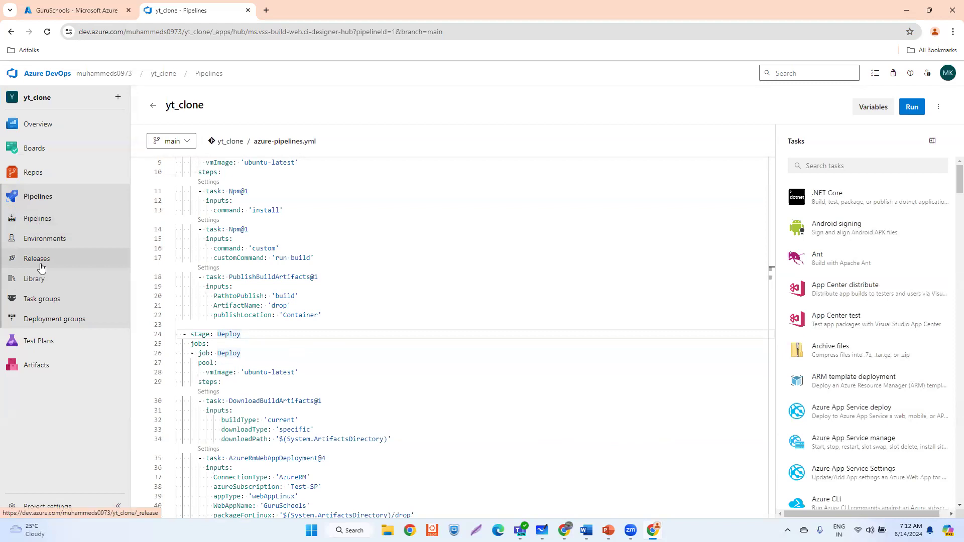
scroll(389, 271, "down", 1)
scroll(392, 272, "up", 4)
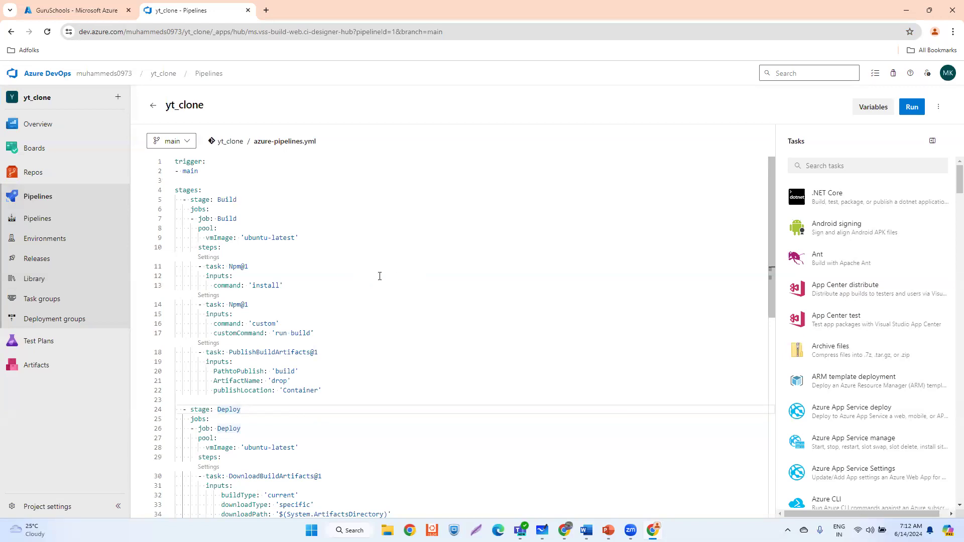
Return to the yt_clone pipeline's runs and check the project's Releases page for release pipelines
left_click(153, 105)
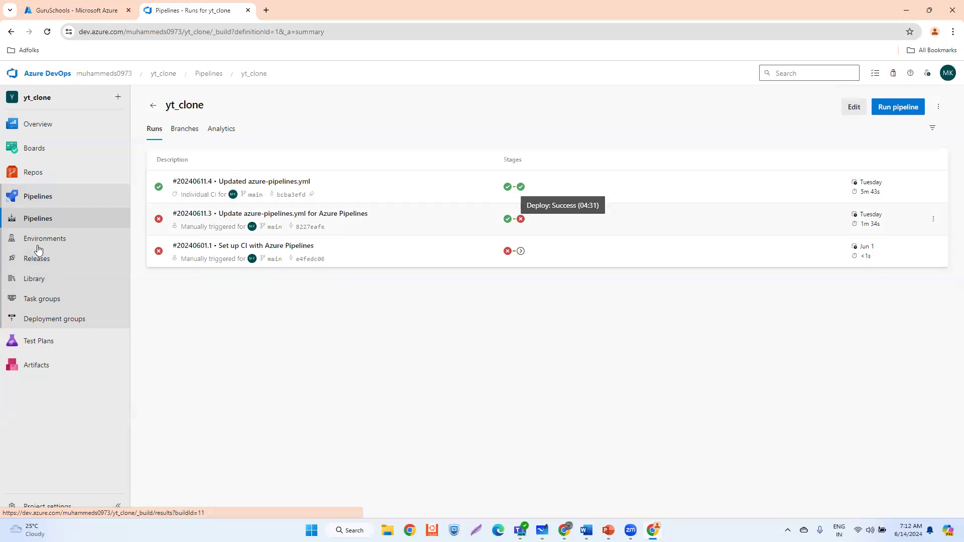
left_click(31, 261)
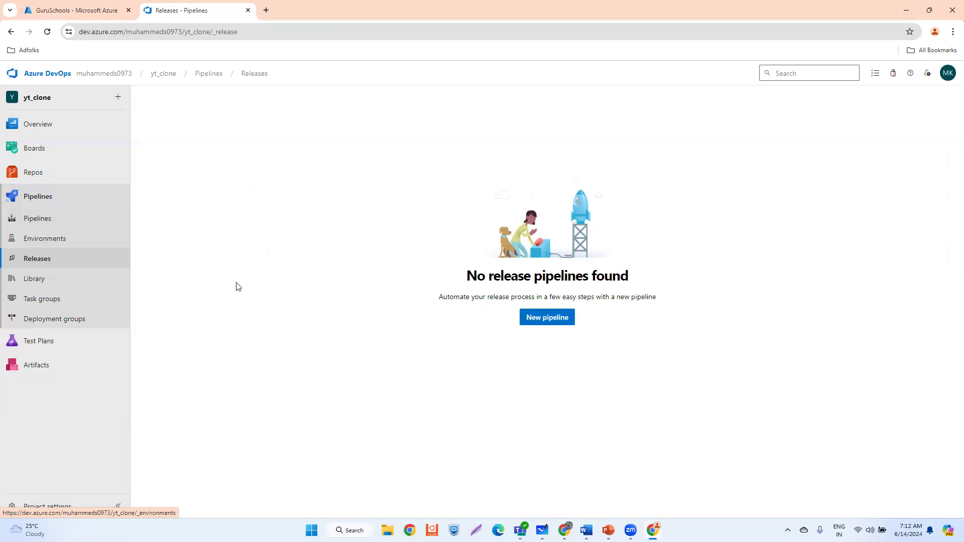
left_click(43, 219)
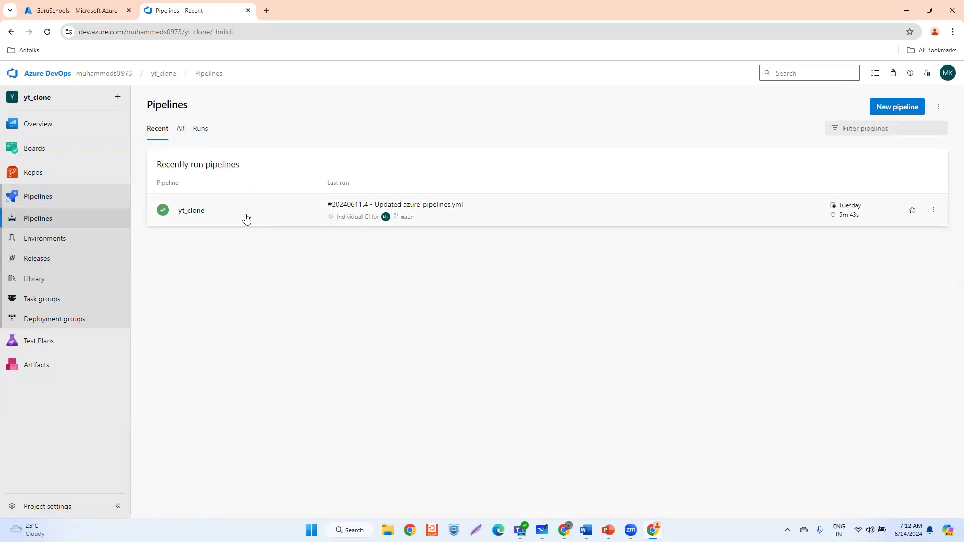
left_click(43, 260)
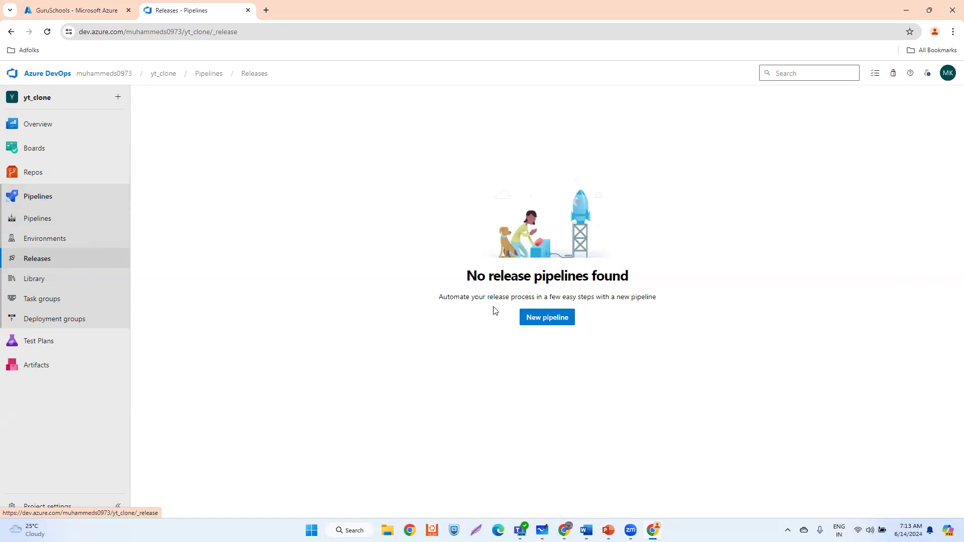
double_click(440, 297)
left_click_drag(488, 298, 670, 299)
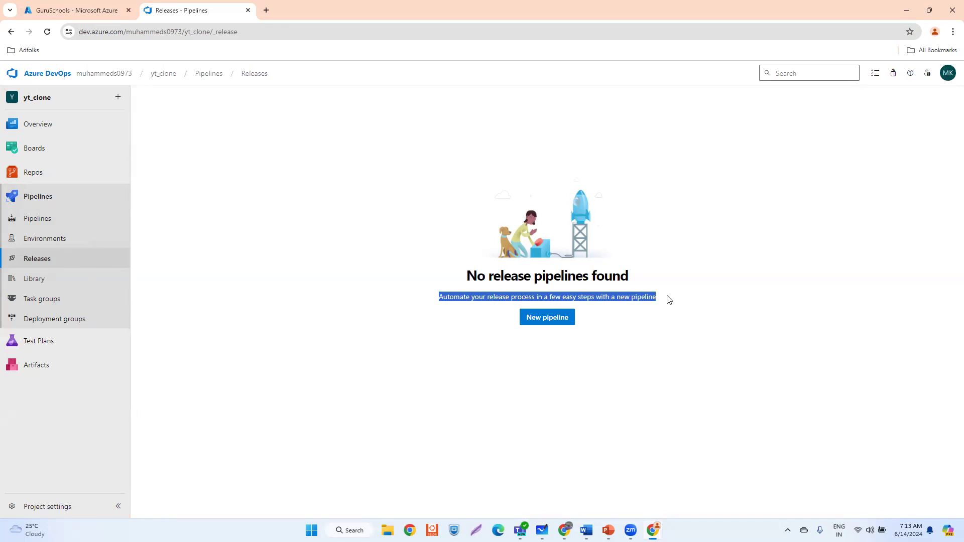
left_click(677, 268)
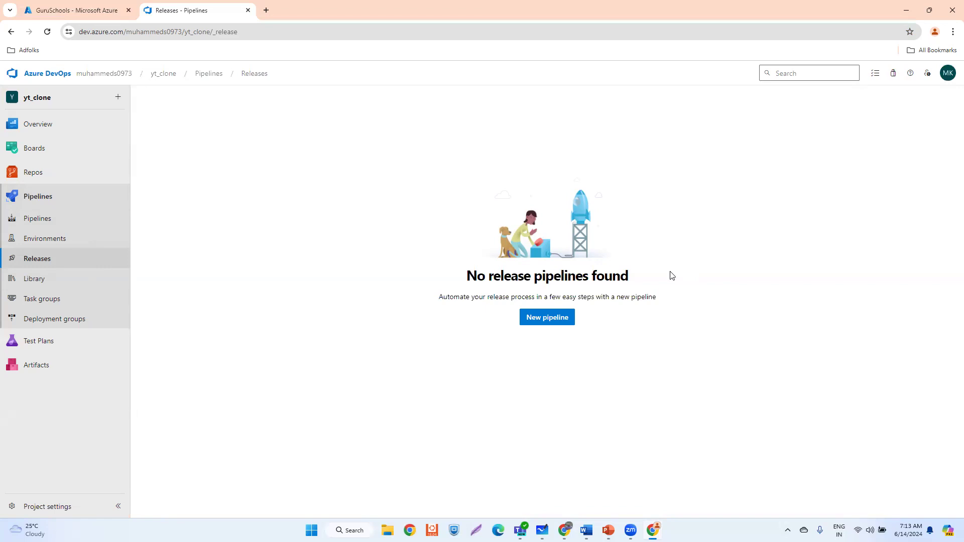
Create a new release pipeline in the yt_clone project, applying the Azure App Service deployment template to its first stage
left_click(547, 319)
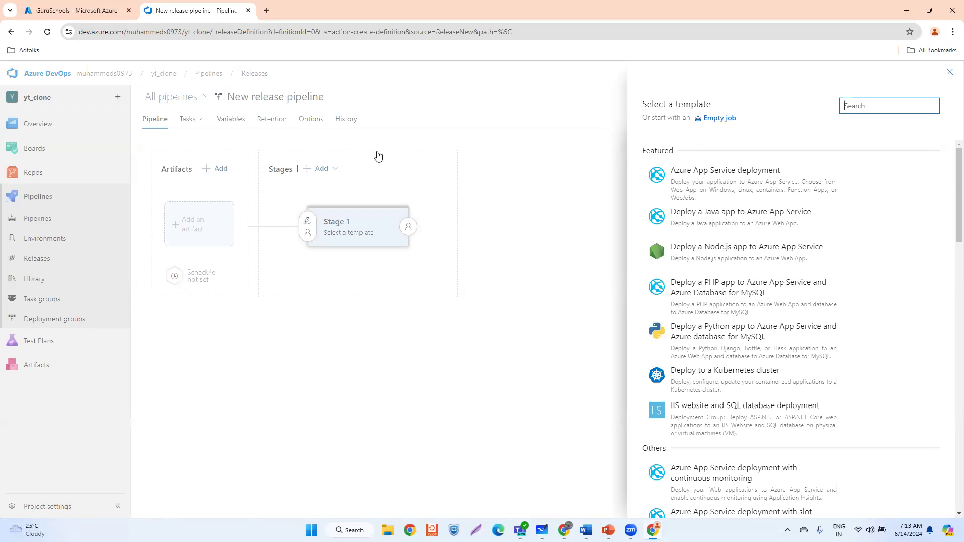
mouse_move(691, 160)
key("ctrl+shift+Tab")
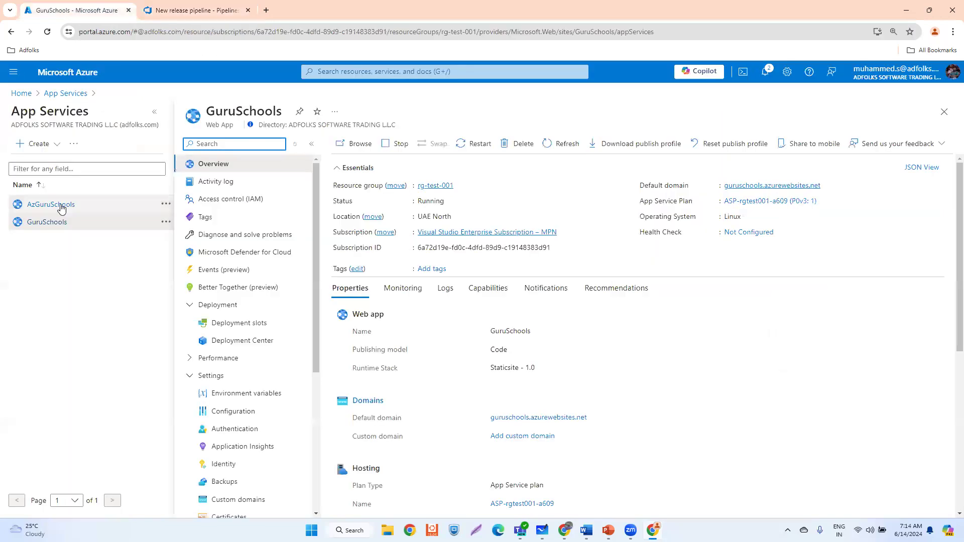
left_click(176, 11)
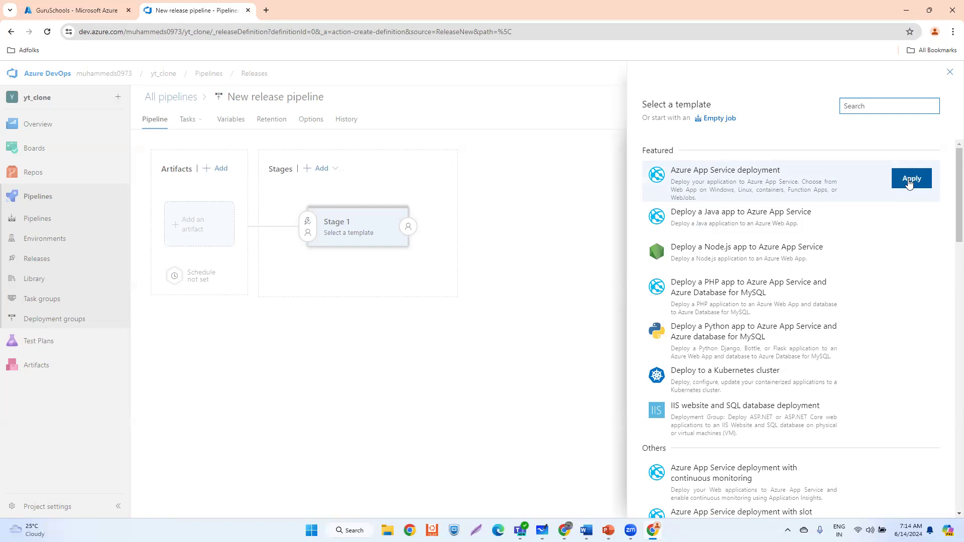
left_click(909, 182)
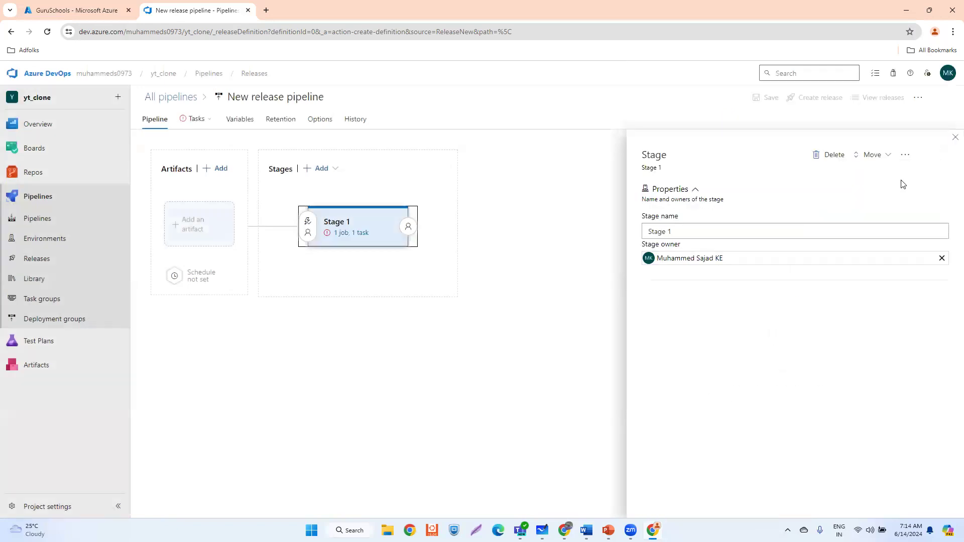
left_click(683, 231)
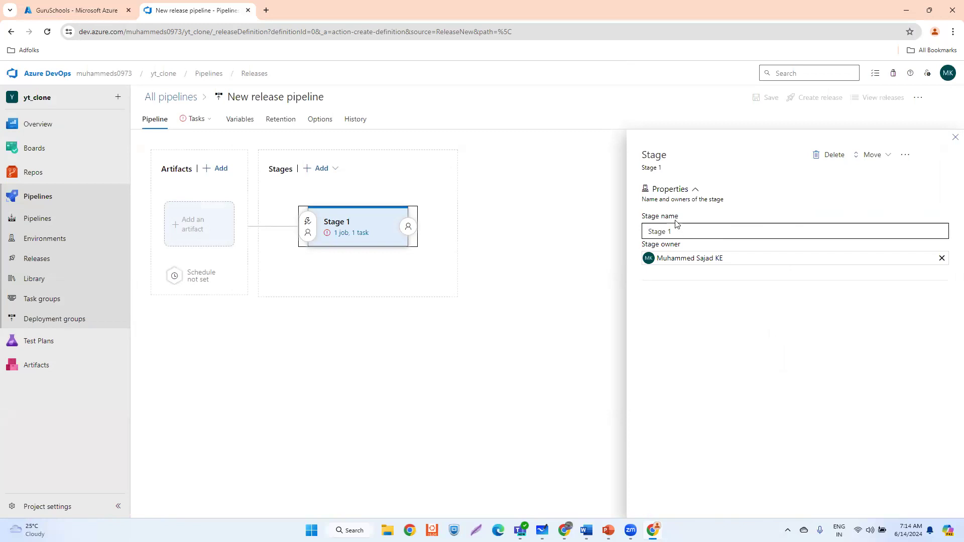
left_click(672, 232)
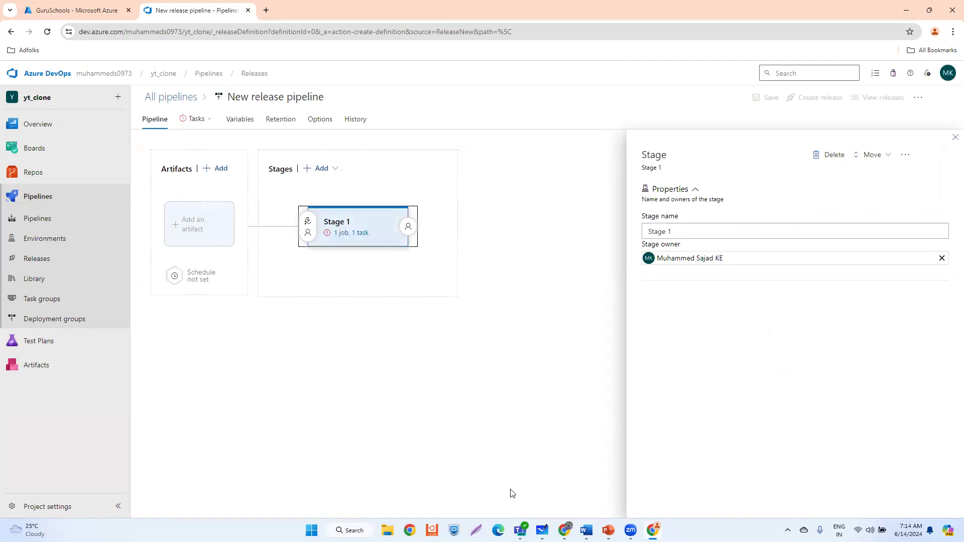
Switch to Microsoft Whiteboard and handwrite an arrow list of Dev, UAT and Prod with the black pen, adding a dash after each entry
left_click(542, 531)
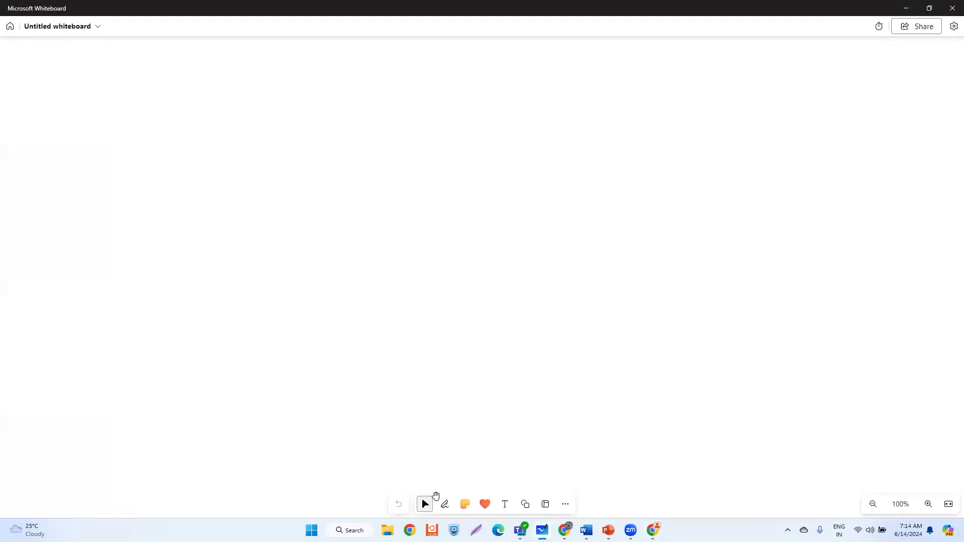
left_click(447, 508)
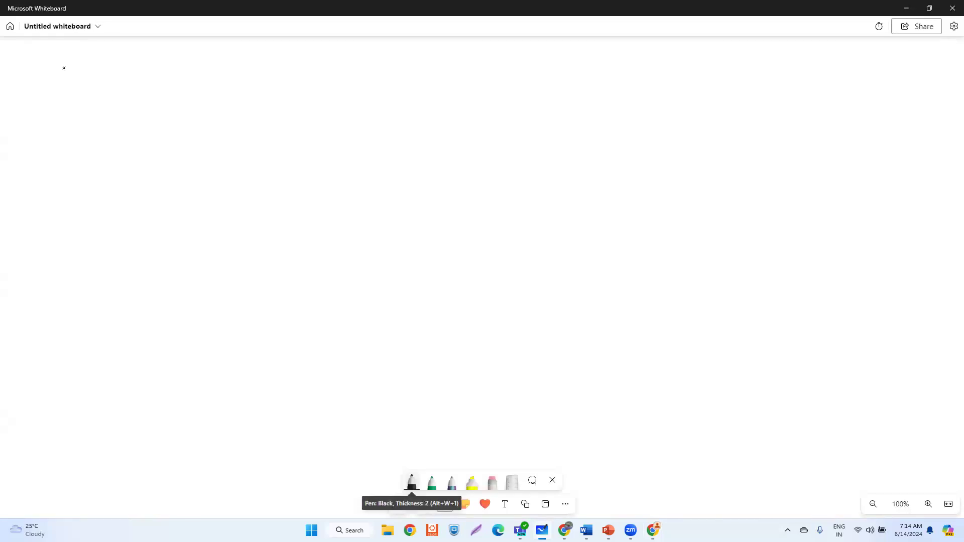
mouse_move(59, 59)
left_mouse_down()
mouse_move(68, 59)
mouse_move(63, 70)
mouse_move(101, 59)
mouse_move(66, 86)
mouse_move(98, 86)
mouse_move(99, 76)
mouse_move(67, 105)
left_mouse_up()
mouse_move(77, 99)
left_mouse_down()
mouse_move(79, 112)
mouse_move(99, 97)
left_mouse_up()
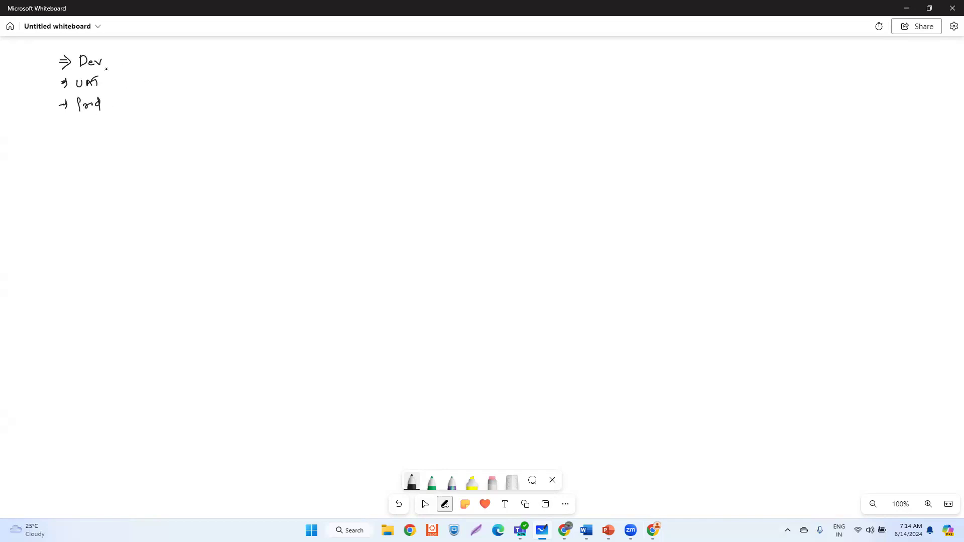
left_click(109, 61)
left_click_drag(110, 103, 119, 103)
Handwrite "Dev / Prod" beside the list, with a tick under each word and a double underline between them
left_click_drag(180, 55, 197, 61)
mouse_move(197, 57)
left_mouse_down()
mouse_move(209, 69)
mouse_move(227, 59)
mouse_move(245, 63)
mouse_move(216, 77)
left_mouse_up()
left_click_drag(176, 75, 238, 68)
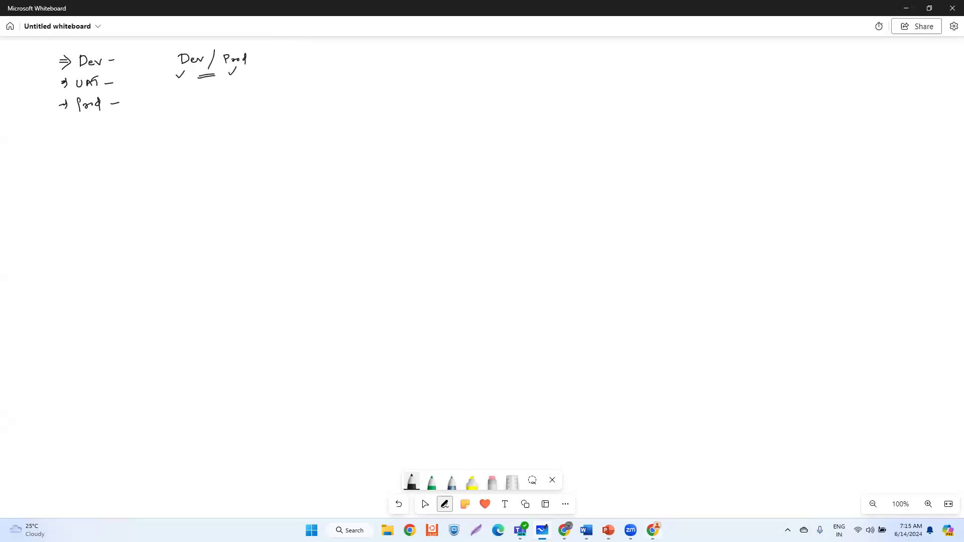
Switch back to the release pipeline in Chrome, rename Stage 1 to Dev Deployment and close its properties
left_click(653, 530)
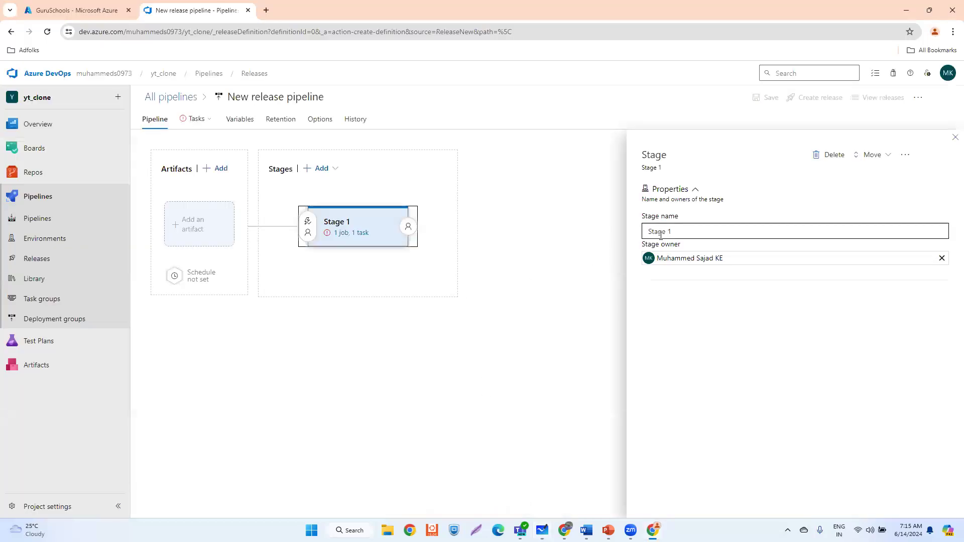
left_click(682, 232)
key("ctrl+a")
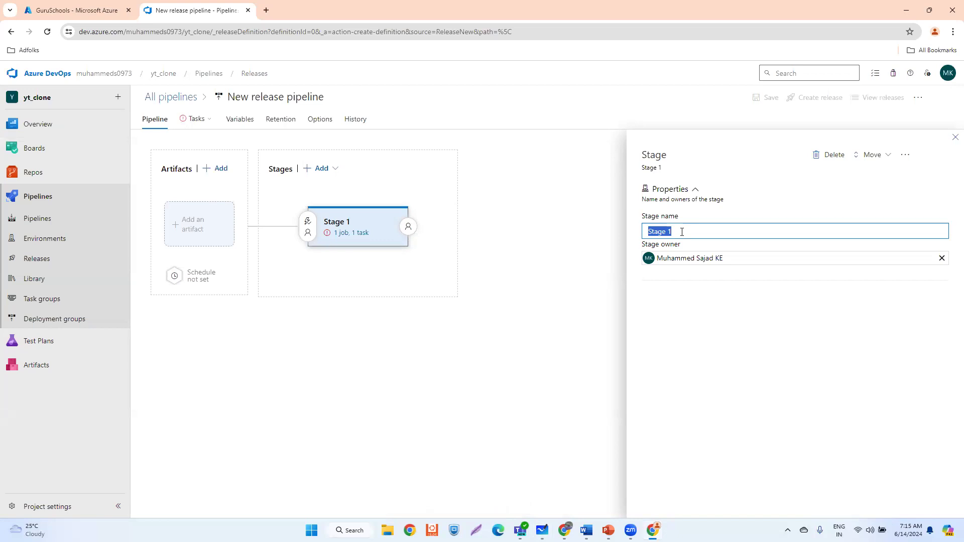
type("De")
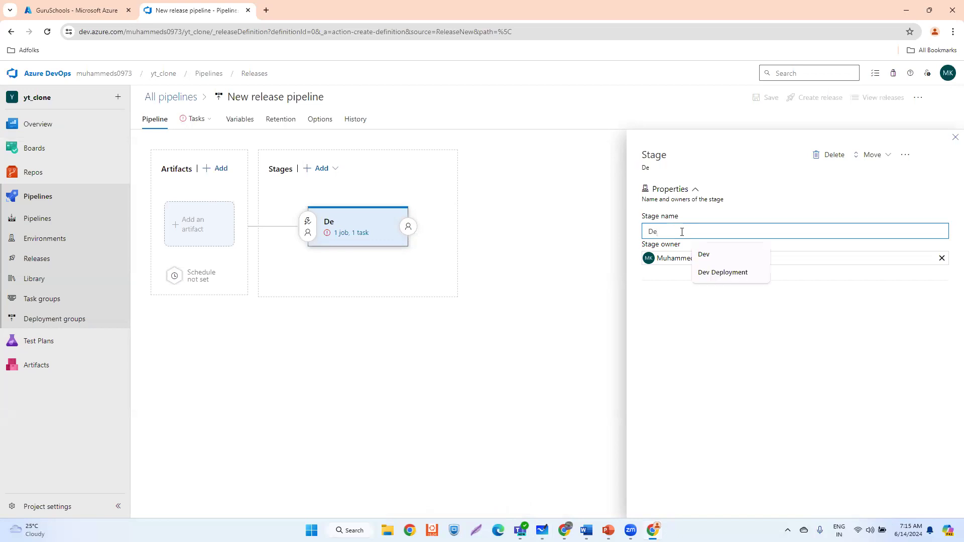
type("v Deployment")
left_click(713, 254)
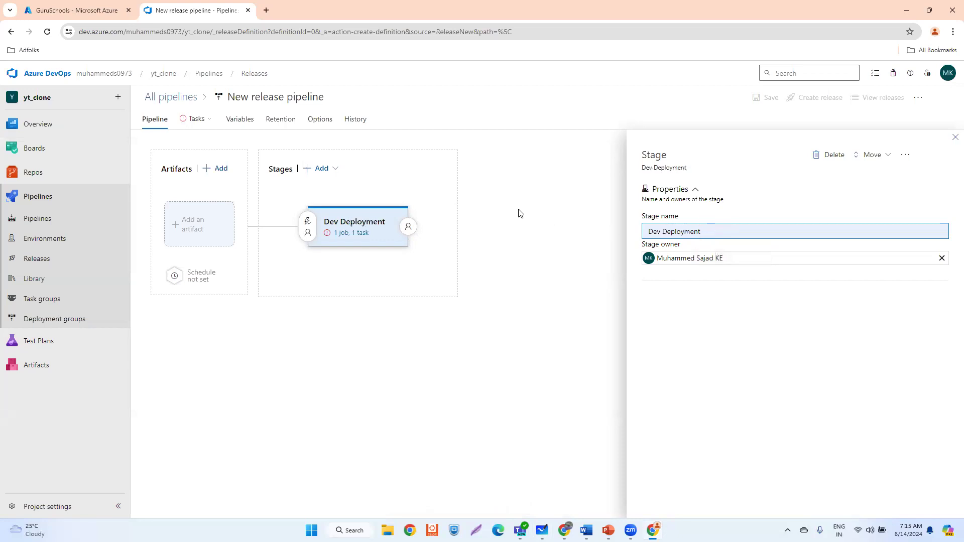
mouse_move(350, 220)
left_click(954, 138)
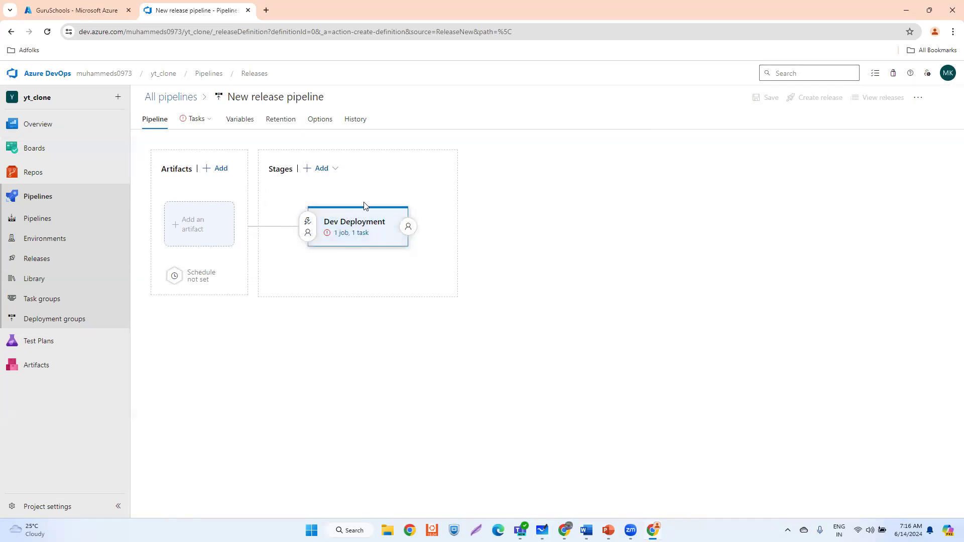
Enable gates in the Dev Deployment stage's pre-deployment conditions and set the delay before evaluation to 2 minutes
left_click(308, 222)
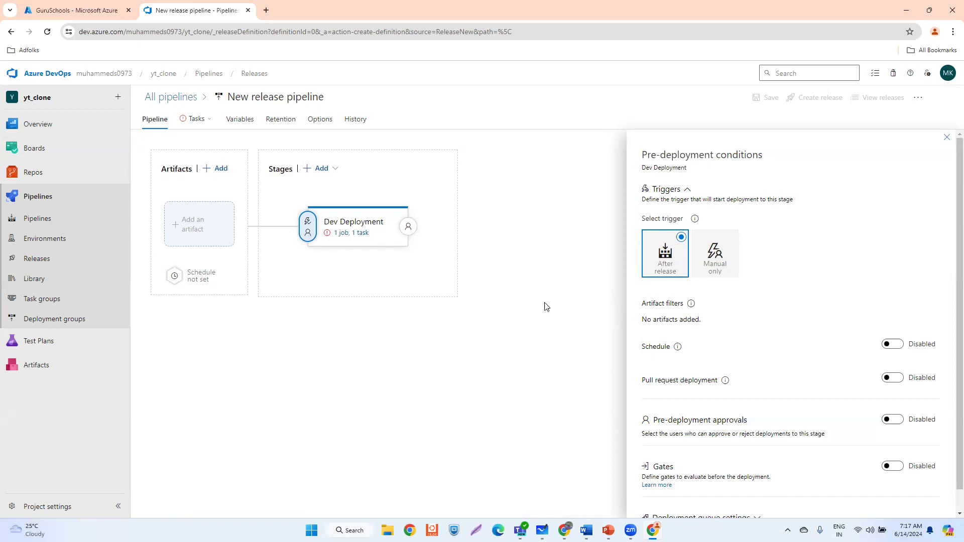
scroll(750, 283, "down", 1)
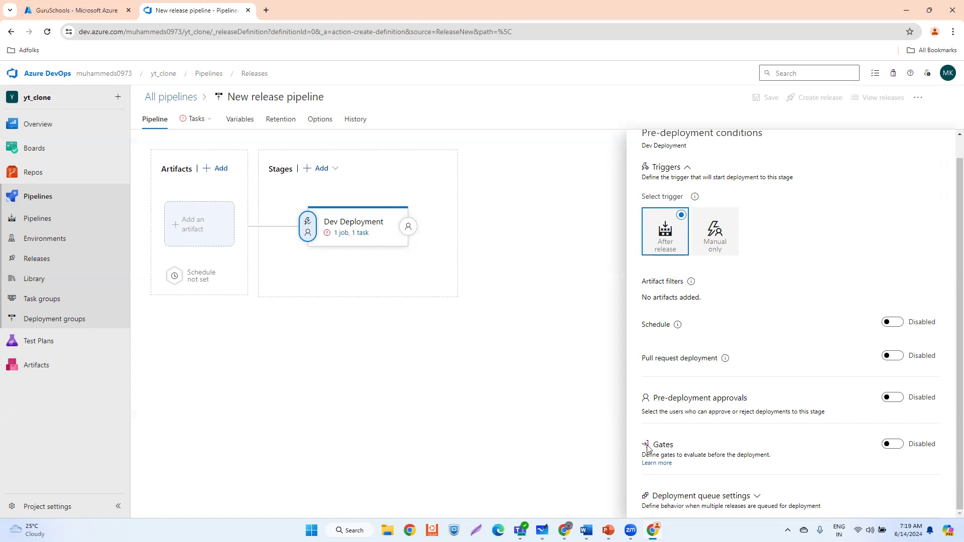
left_click(893, 444)
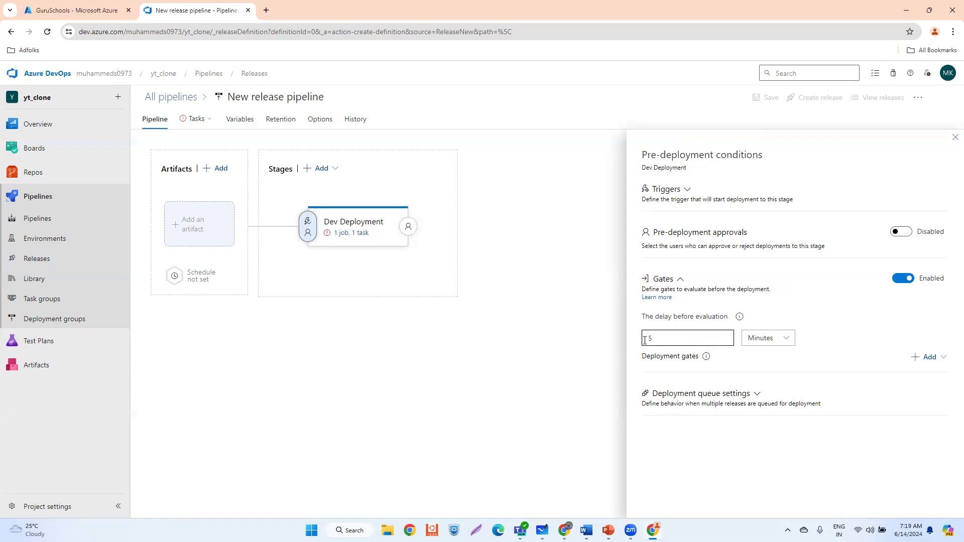
left_click_drag(653, 342, 646, 342)
type("2")
Add a Query work items deployment gate and check which shared queries it offers
left_click(942, 363)
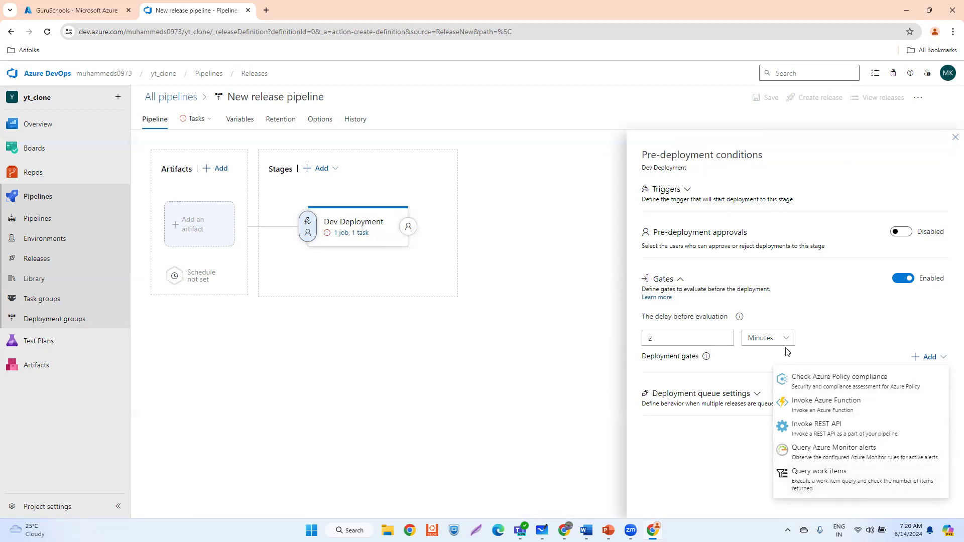
left_click(802, 482)
scroll(774, 393, "down", 3)
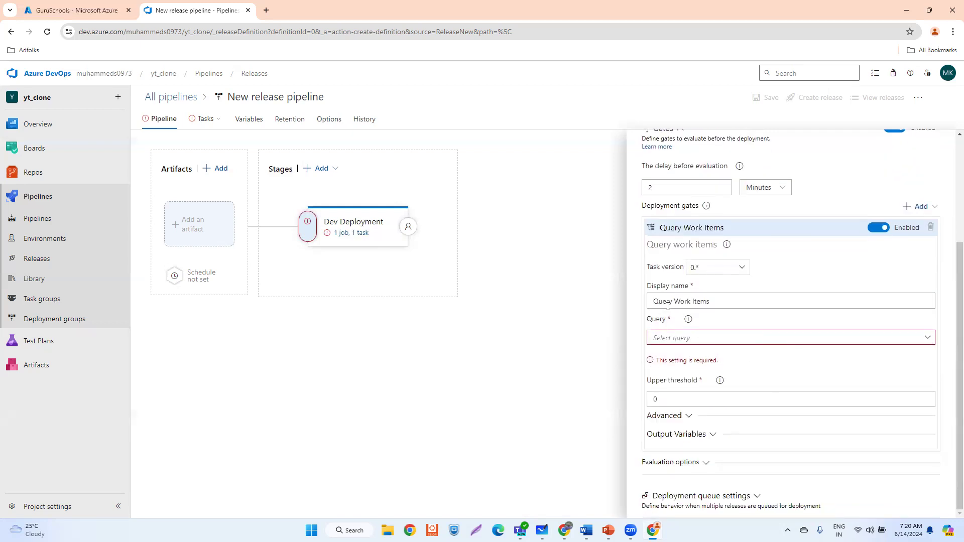
left_click(931, 339)
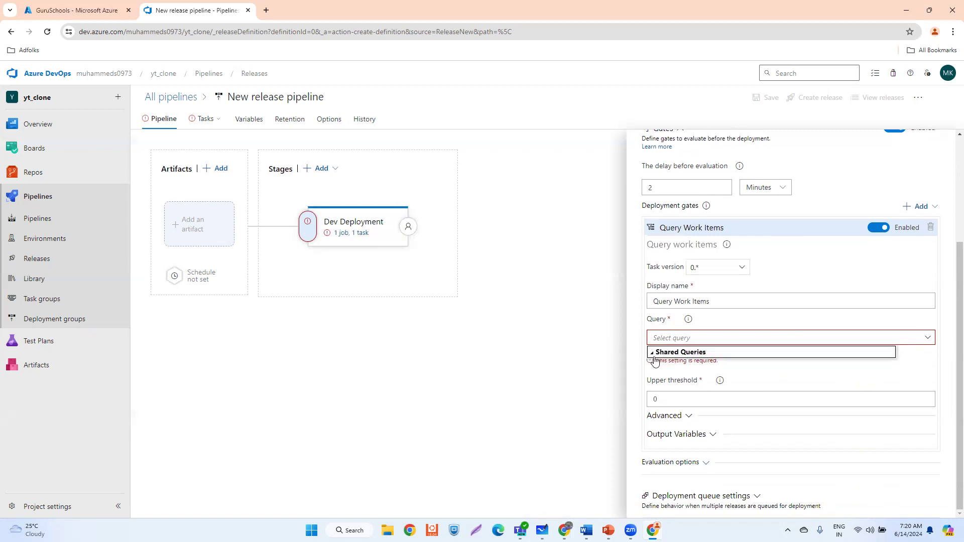
left_click(930, 340)
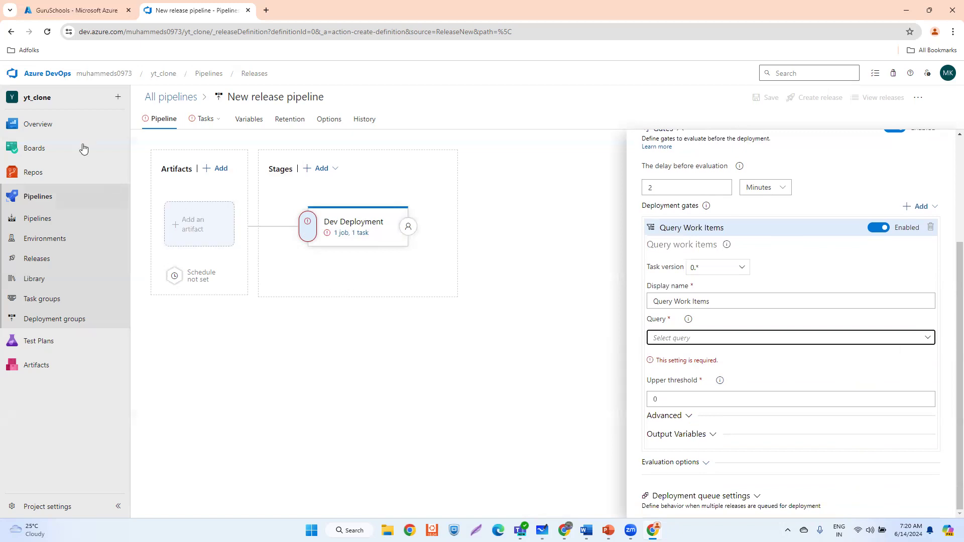
Open the project's Boards in a new browser tab and start a new Task work item
right_click(40, 150)
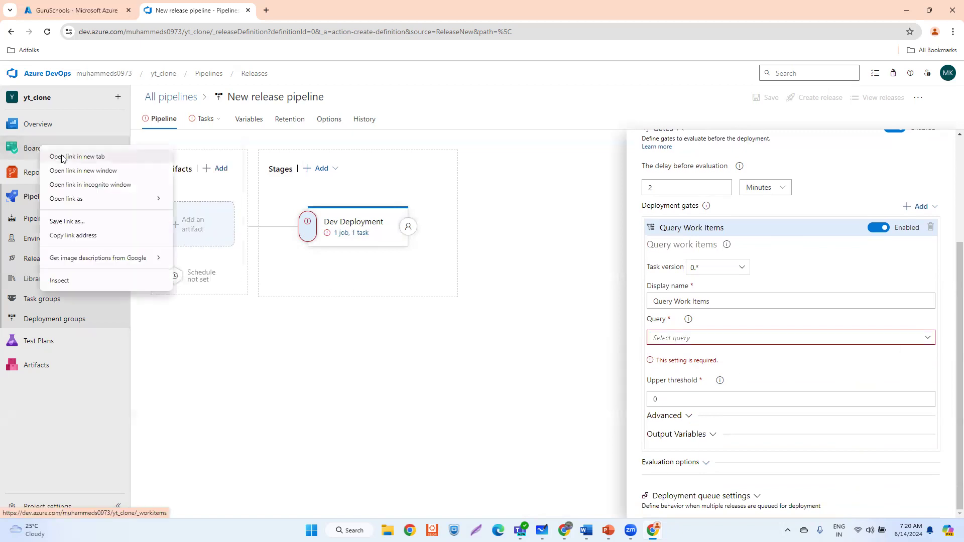
left_click(60, 157)
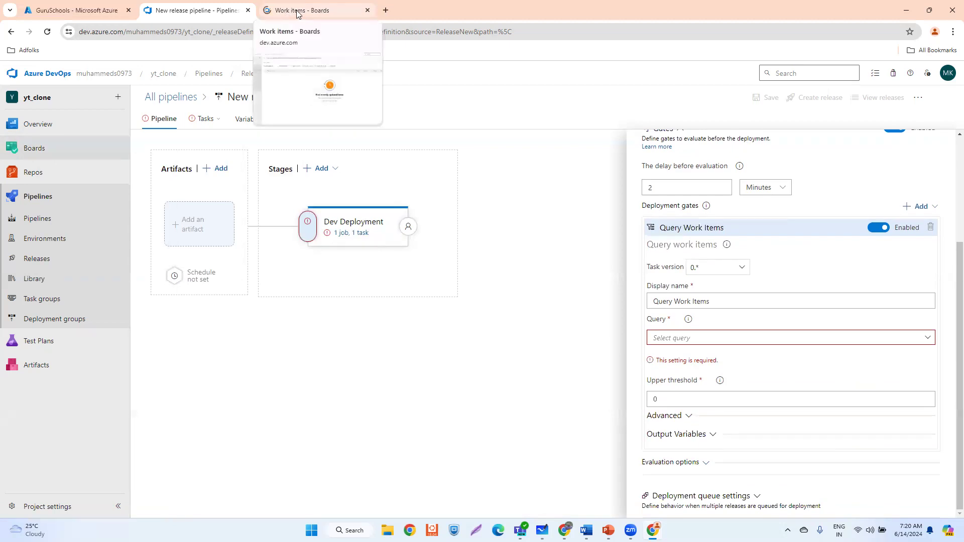
left_click(298, 13)
mouse_move(103, 130)
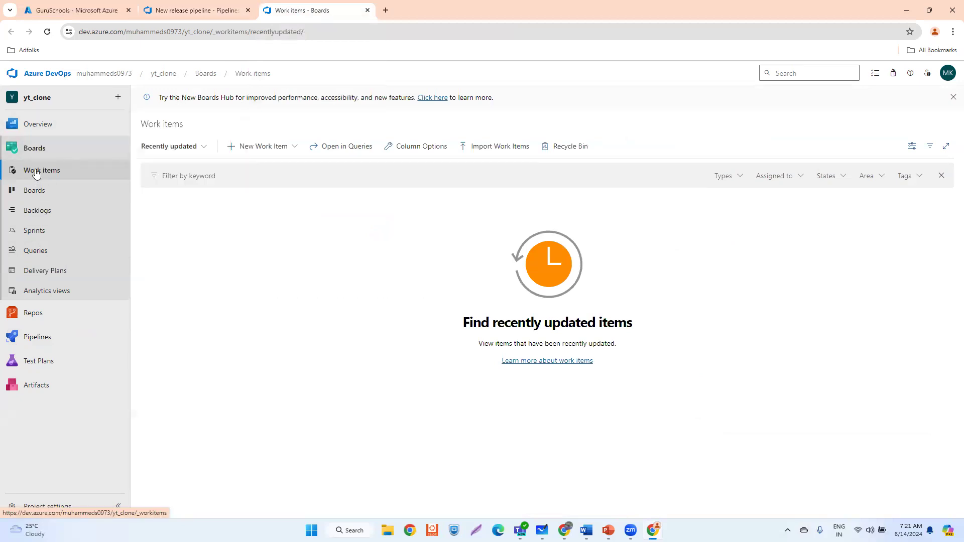
left_click(285, 150)
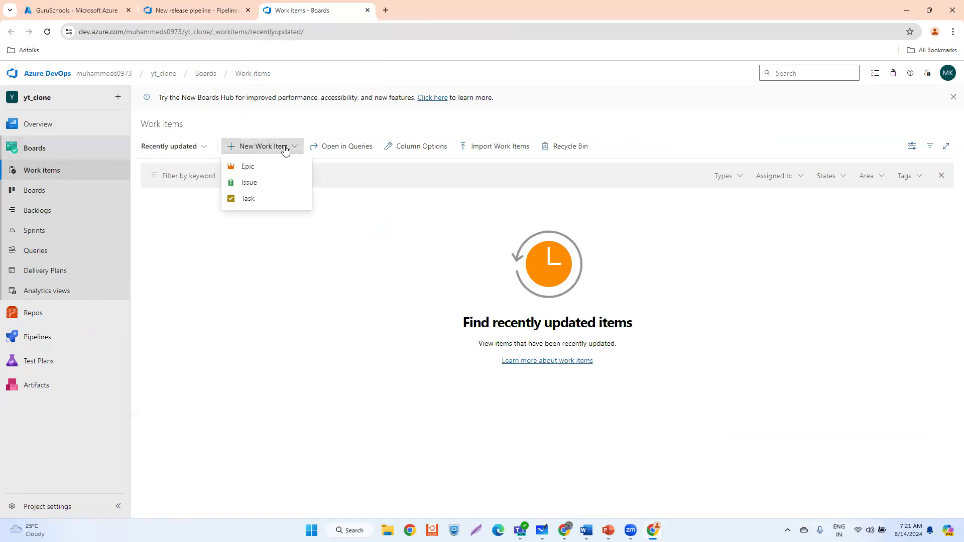
left_click(247, 200)
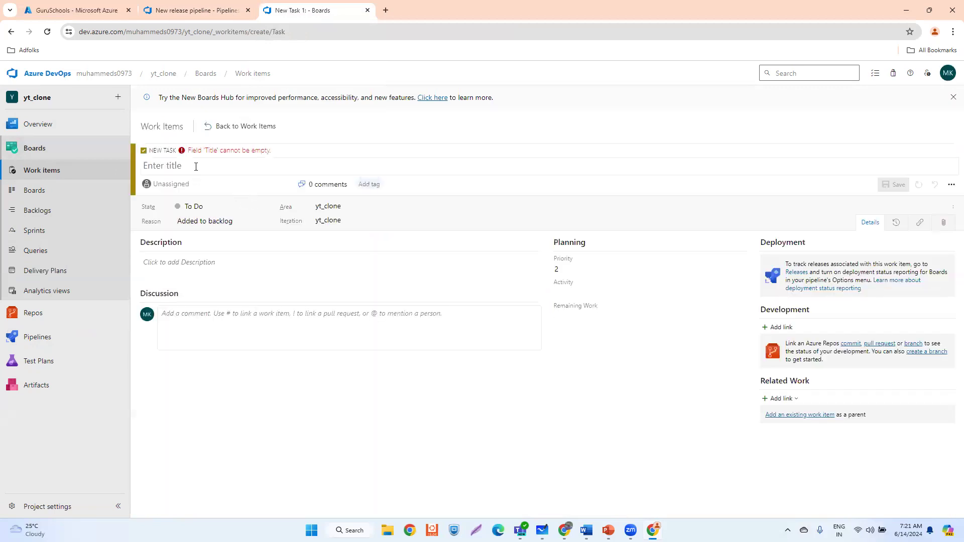
Title the new task "Gate Quality Check"
left_click(179, 170)
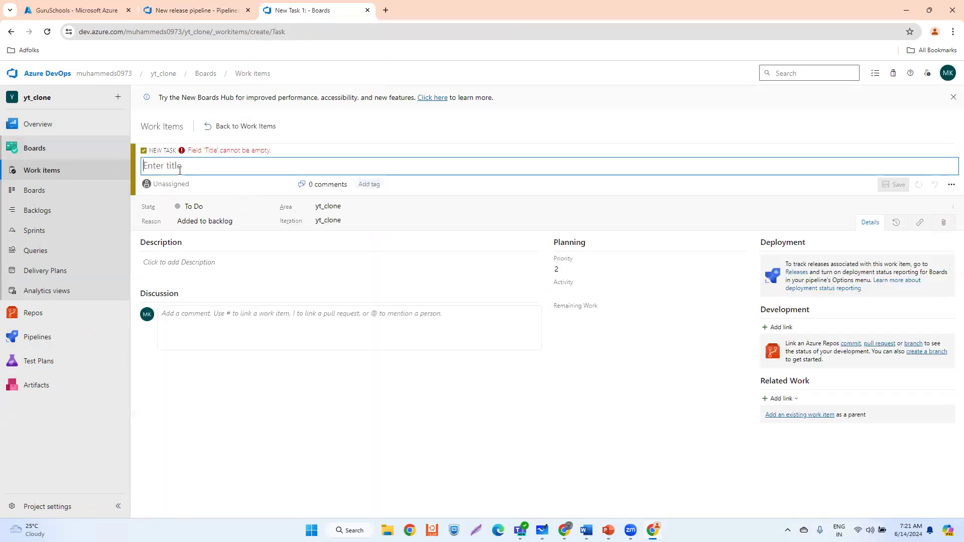
type("Gate Eva")
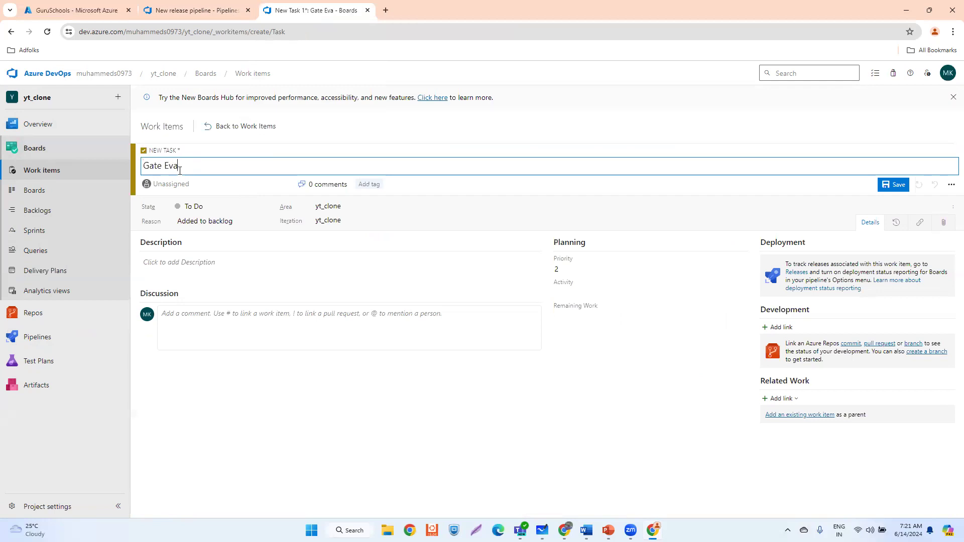
key("BackSpace")
key("BackSpace")
key("BackSpace")
key("BackSpace")
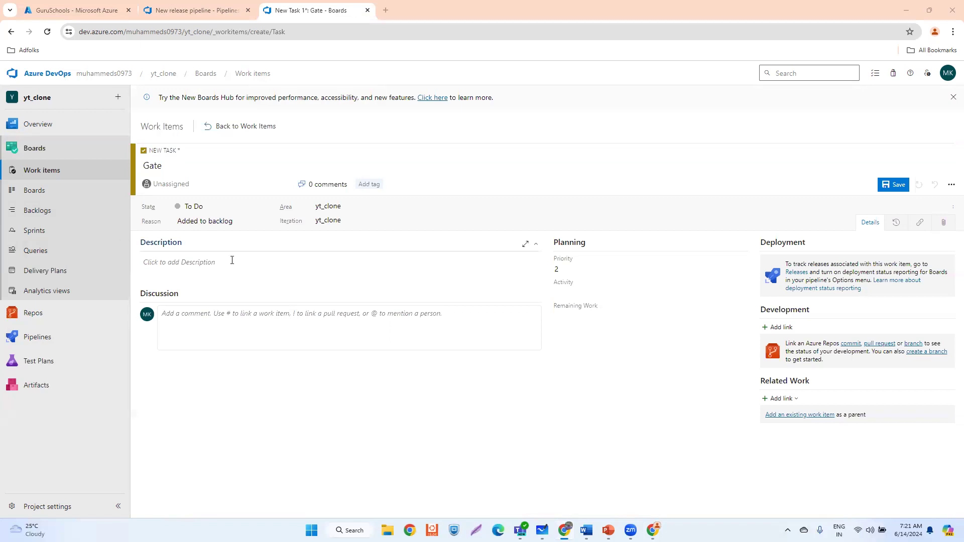
left_click(177, 166)
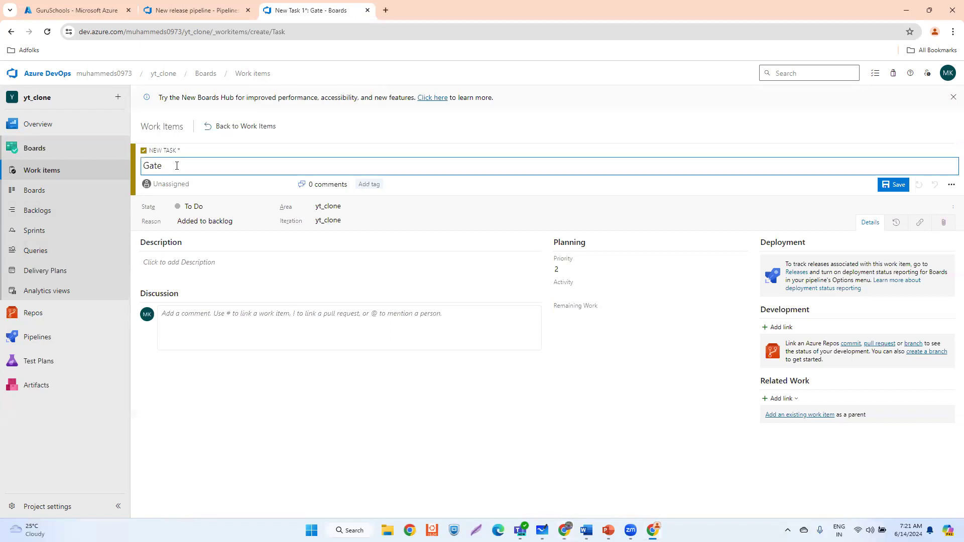
type("Quality Check")
Compare the unsaved task with the release pipeline's gate settings and recheck the query choices of the Query Work Items gate
left_click(205, 9)
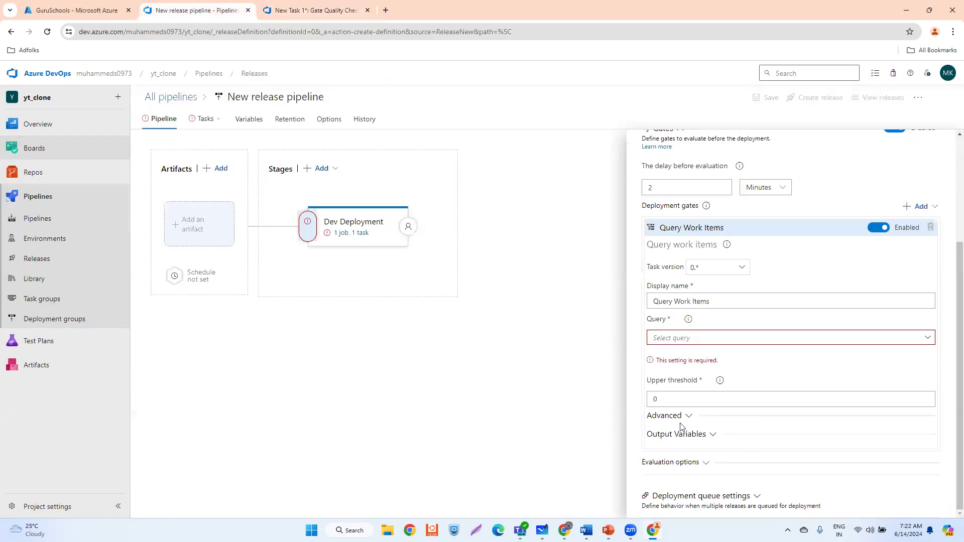
scroll(685, 336, "up", 2)
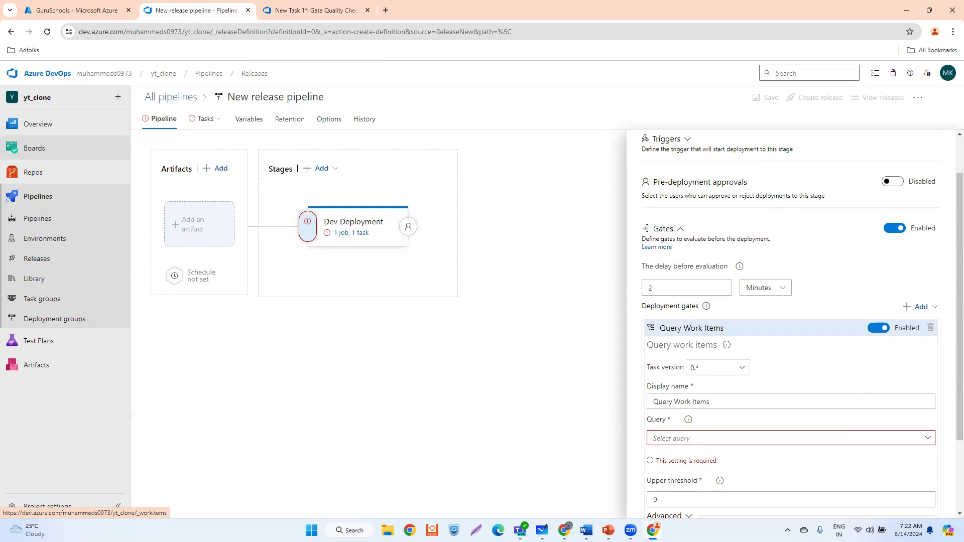
key("alt+Tab")
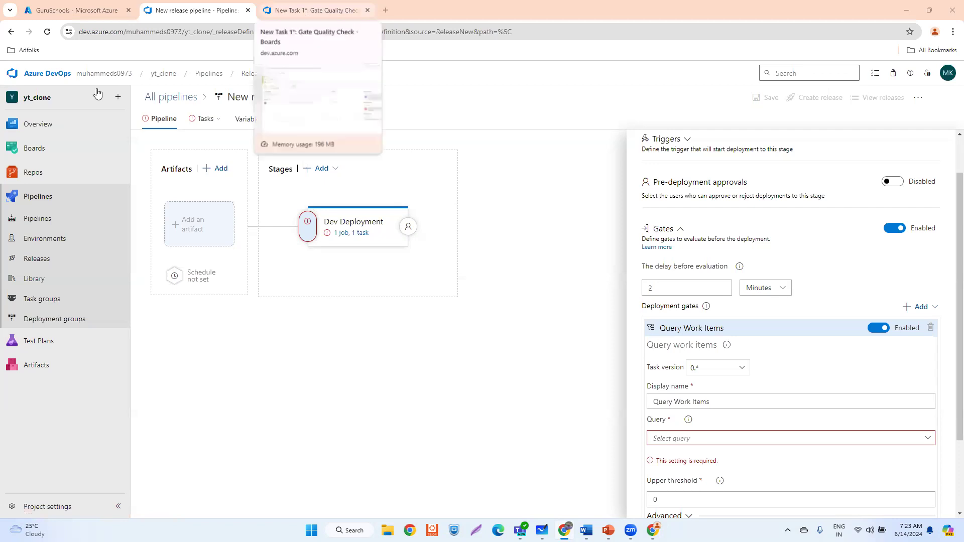
left_click(302, 15)
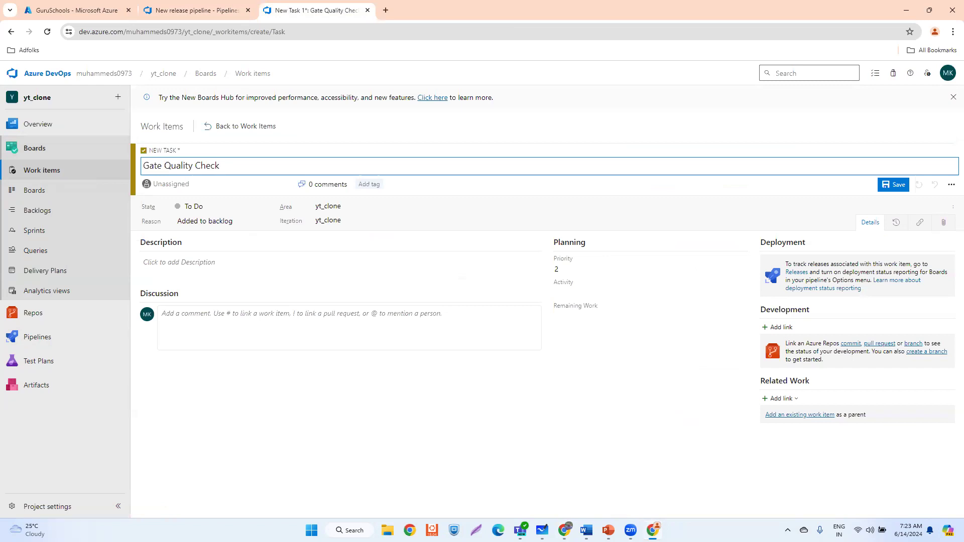
key("alt+Tab")
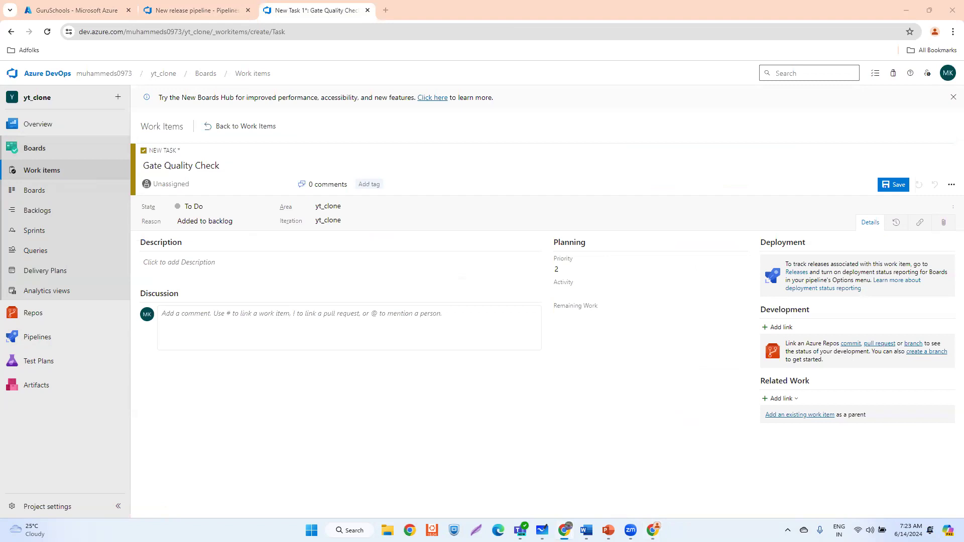
left_click(181, 166)
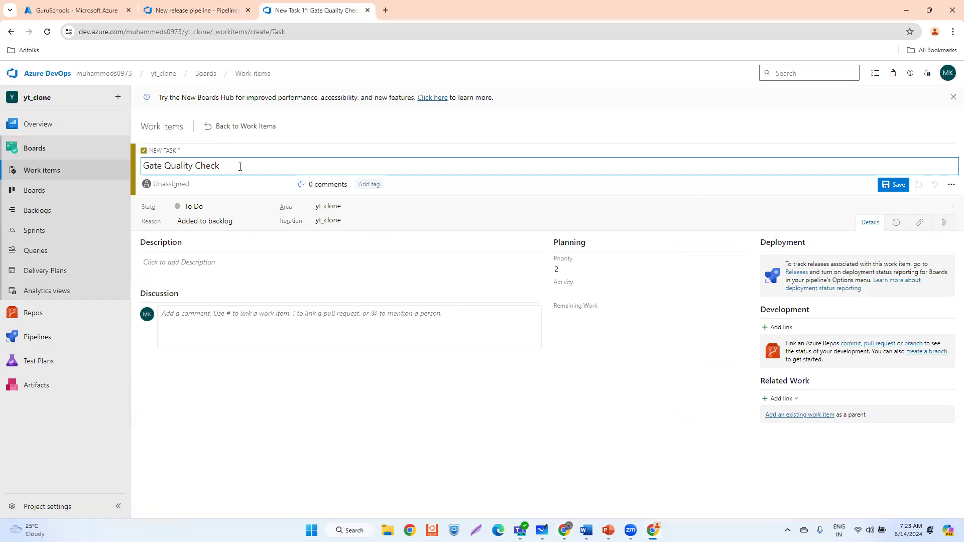
left_click(173, 12)
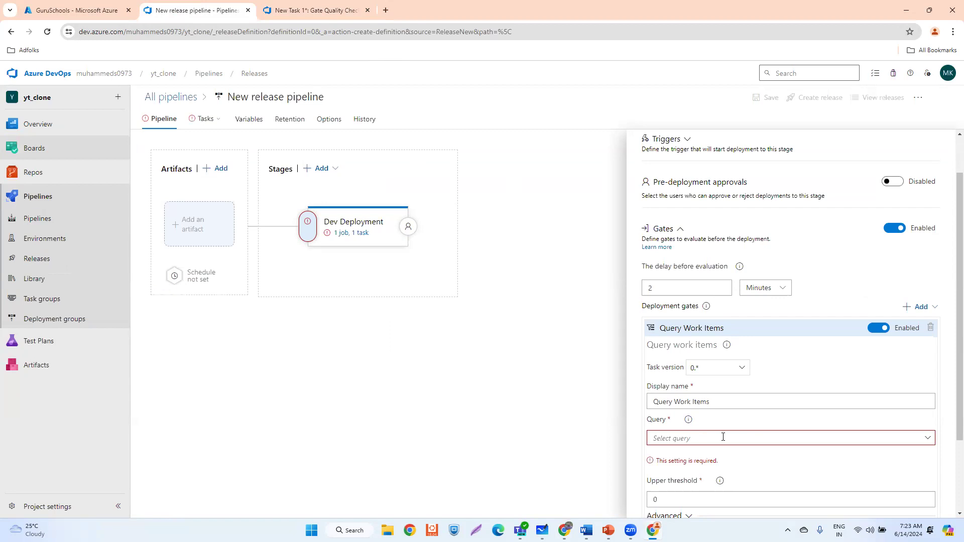
left_click(928, 438)
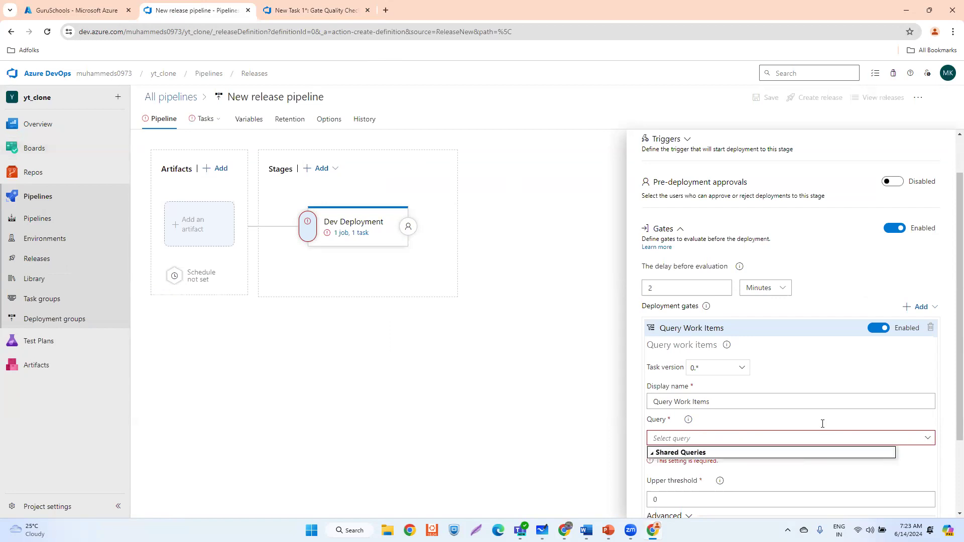
Return to the unsaved task and change its title to "Quality Gate Check"
left_click(304, 11)
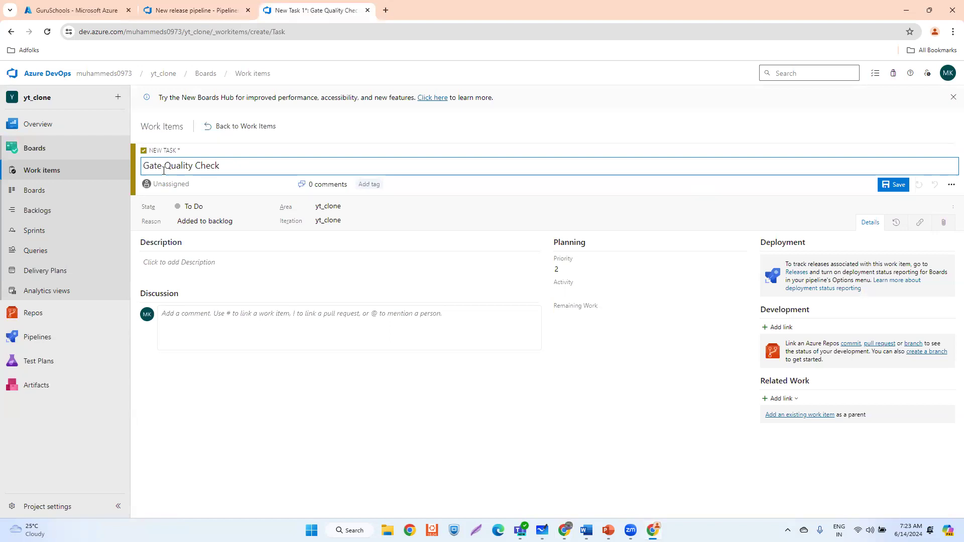
left_click_drag(226, 165, 144, 166)
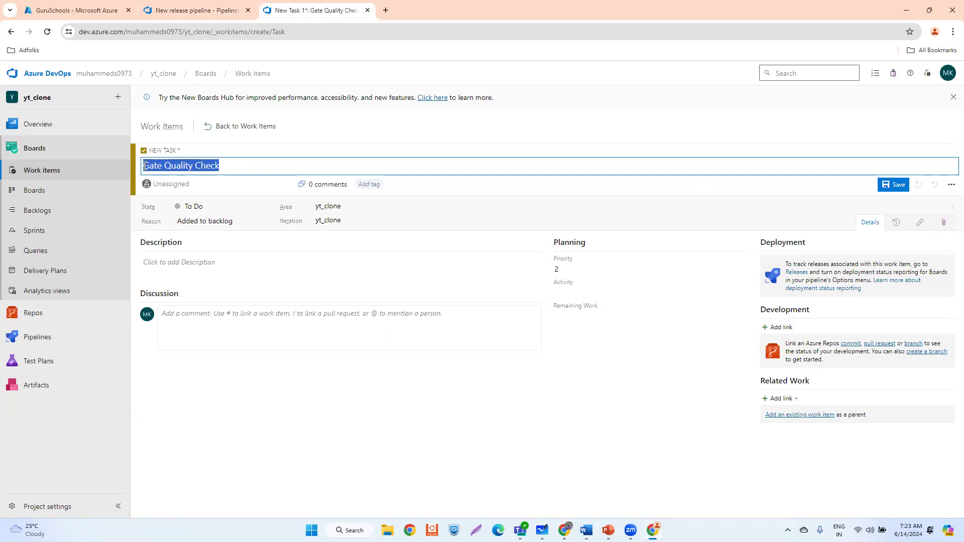
left_click(171, 166)
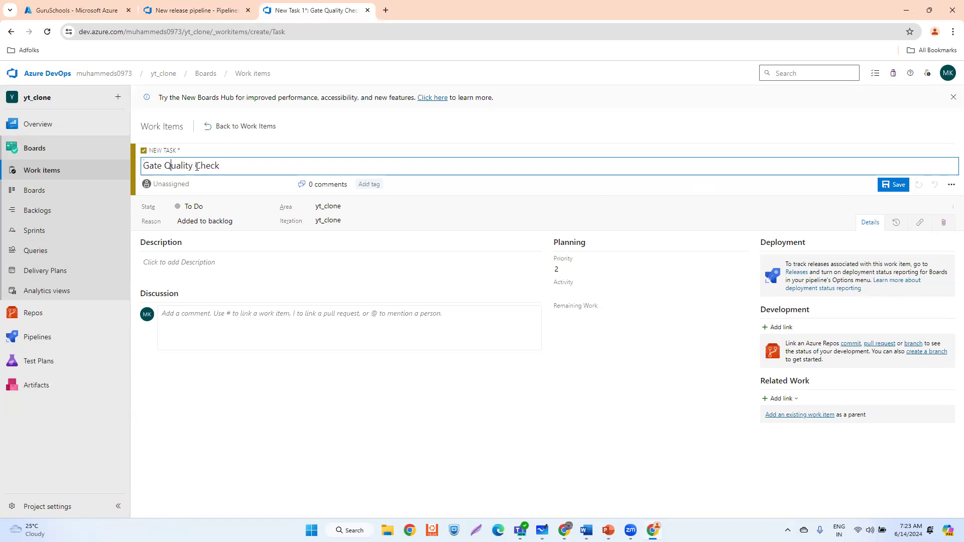
left_click(199, 166)
type("Gate")
left_click_drag(167, 166, 143, 167)
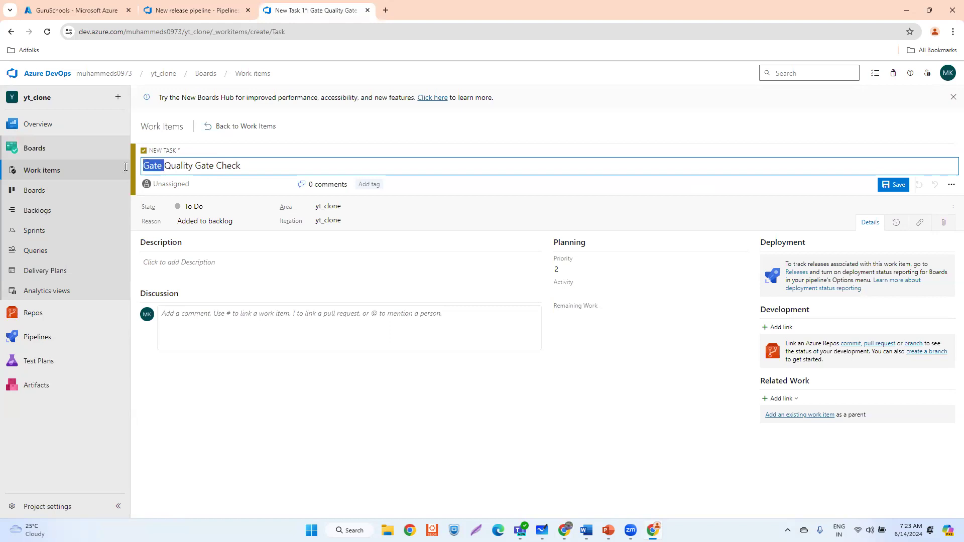
key("BackSpace")
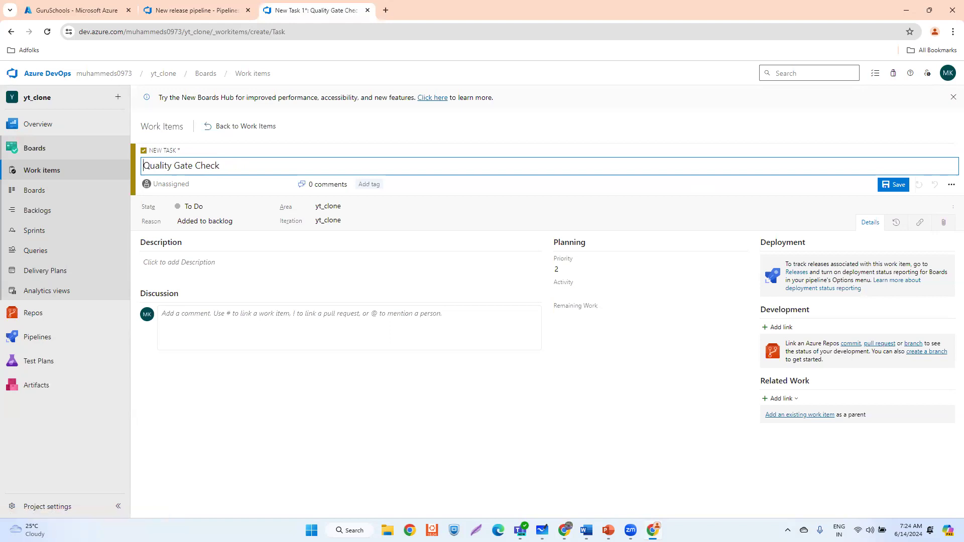
Check the state choices of the new Quality Gate Check task and save it with the To Do state
left_click(266, 210)
left_click(266, 210)
left_click(268, 208)
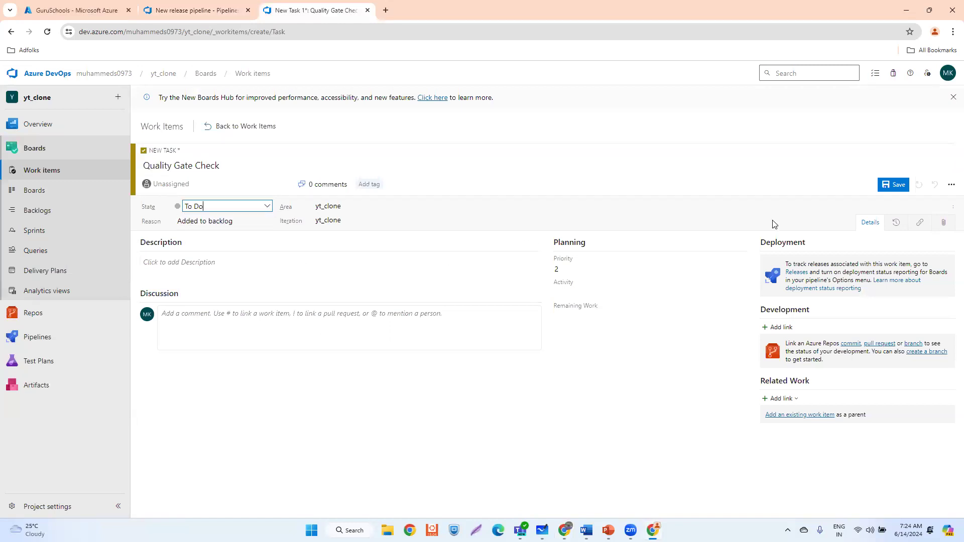
left_click(893, 186)
left_click(268, 208)
left_click(268, 208)
left_click(894, 185)
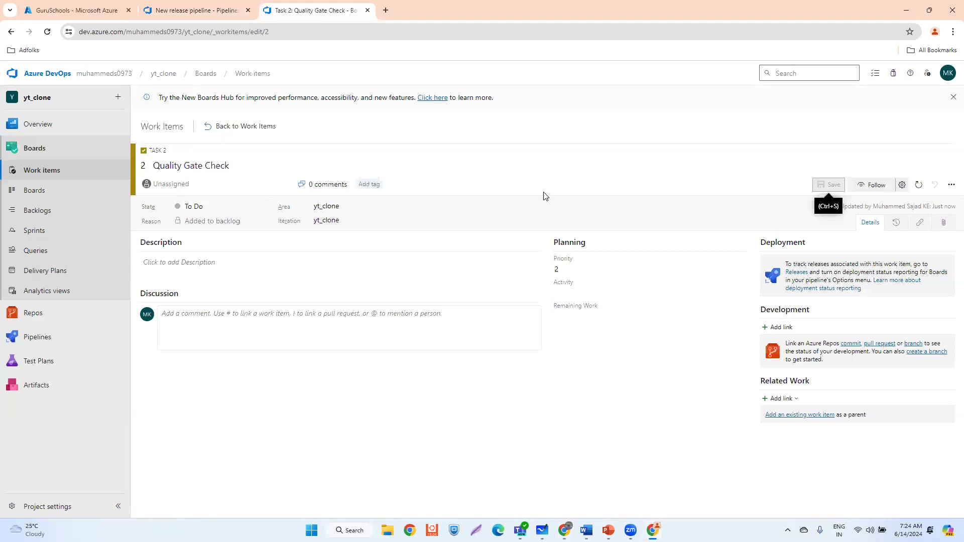
Set the Quality Gate Check task's state to Doing and save the task
left_click(224, 207)
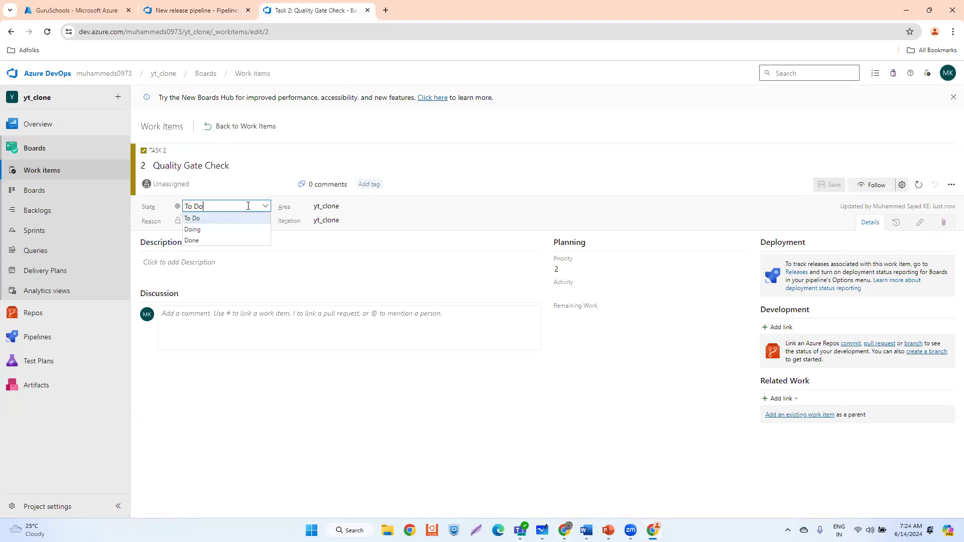
left_click(224, 230)
left_click(834, 185)
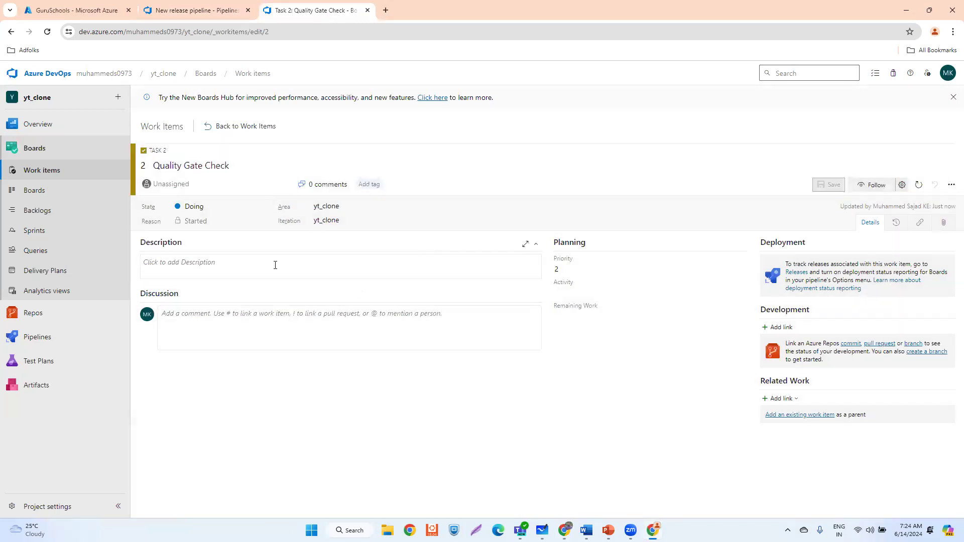
Start a new work item query in the project's Boards
left_click(64, 257)
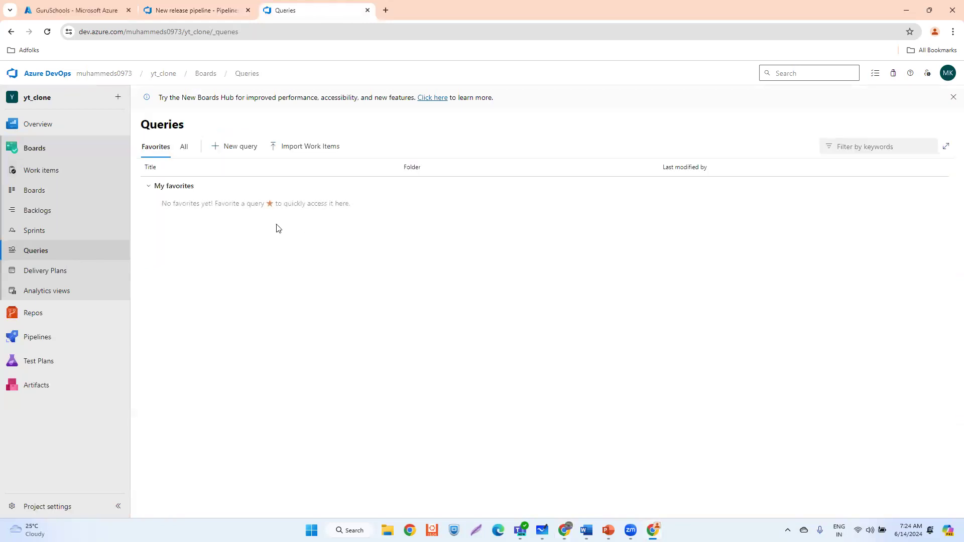
left_click(233, 149)
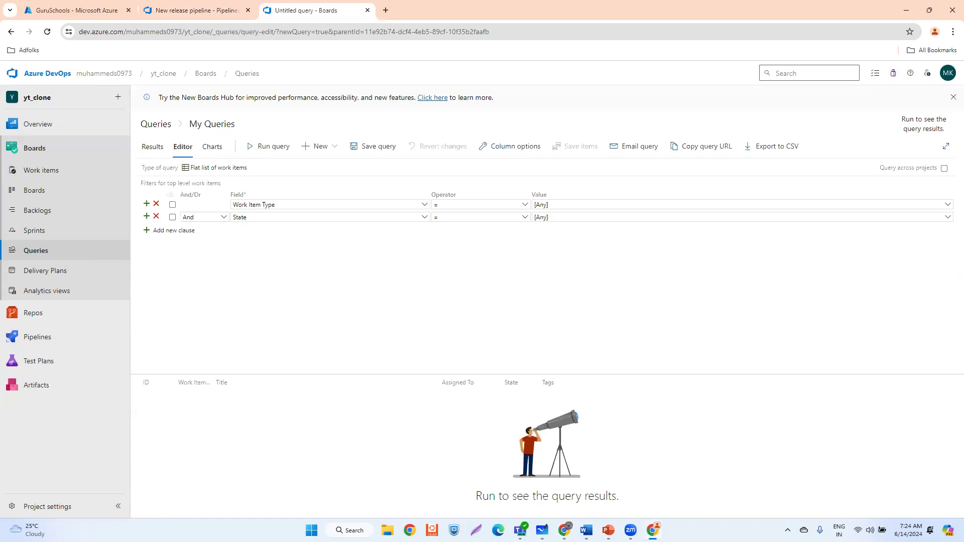
key("alt+Tab")
Set the query's first clause to Priority = 1, checking the release pipeline's Query Work Items gate along the way
left_click(425, 206)
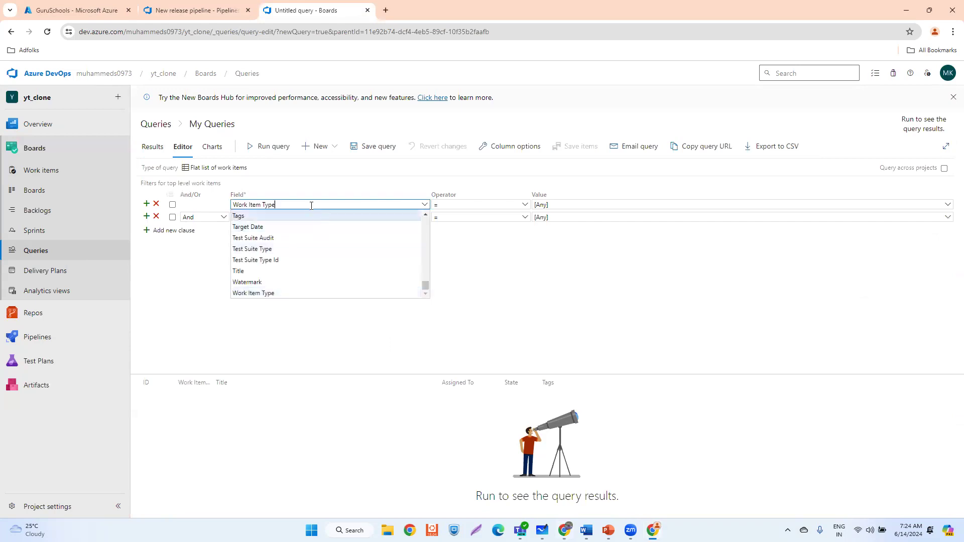
key("ctrl+a")
type("Pr")
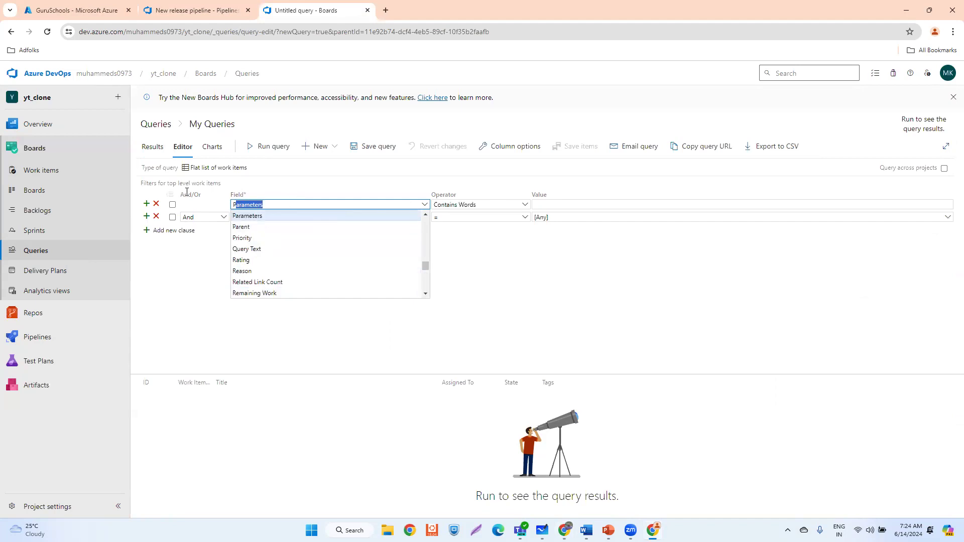
left_click(243, 238)
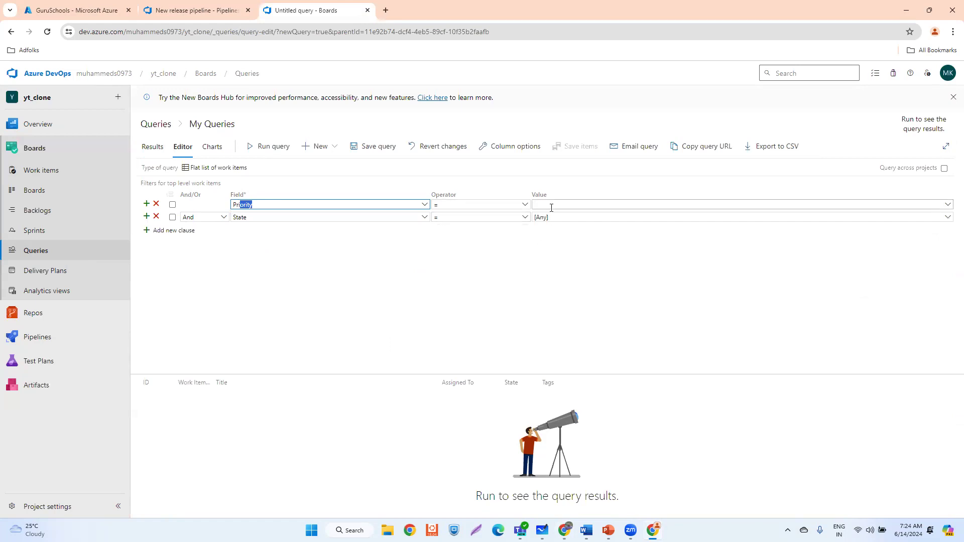
left_click(210, 15)
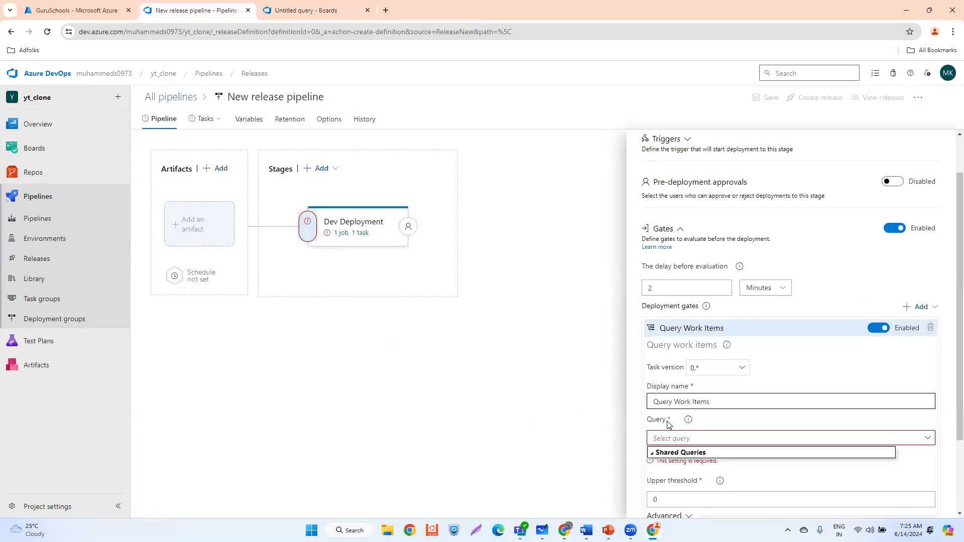
left_click(291, 4)
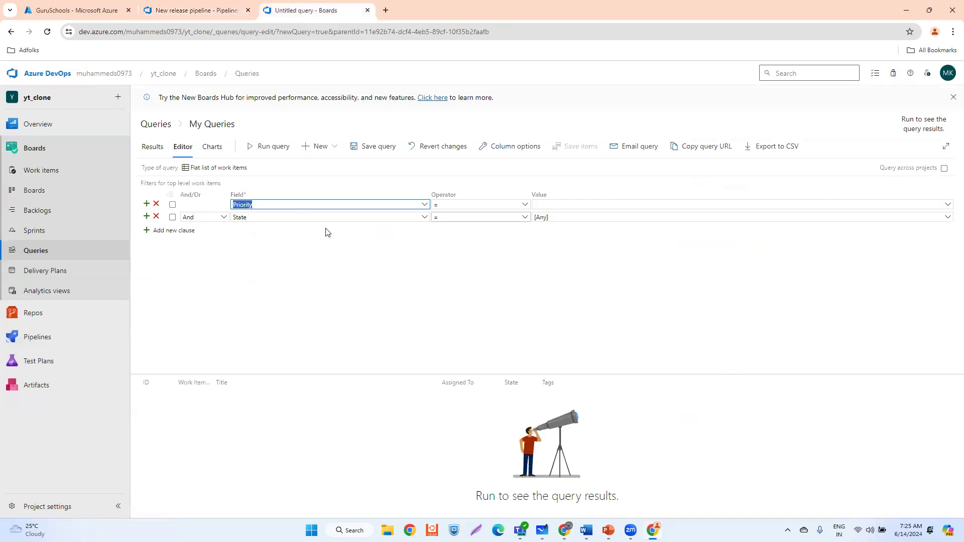
left_click(545, 202)
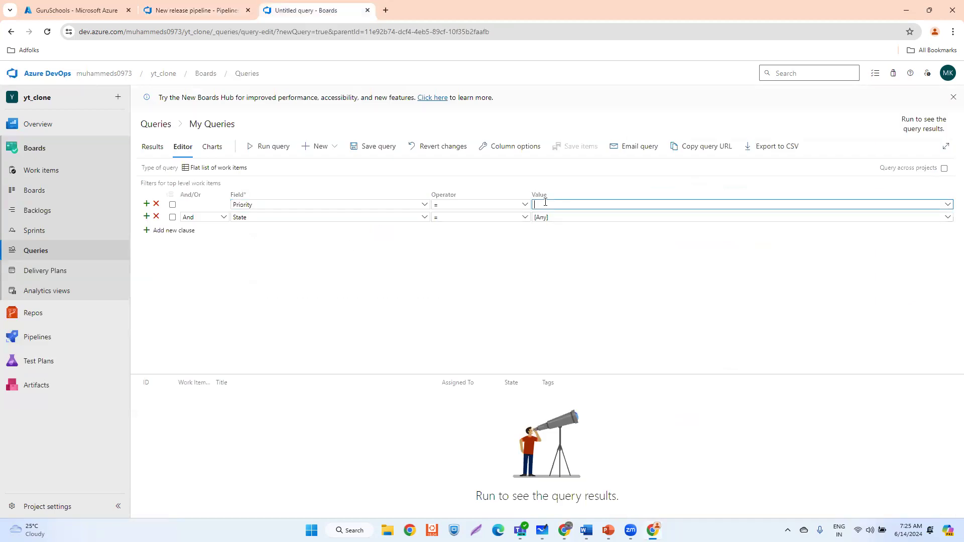
Set the query's second clause to State <> Done
left_click(485, 218)
left_click(525, 218)
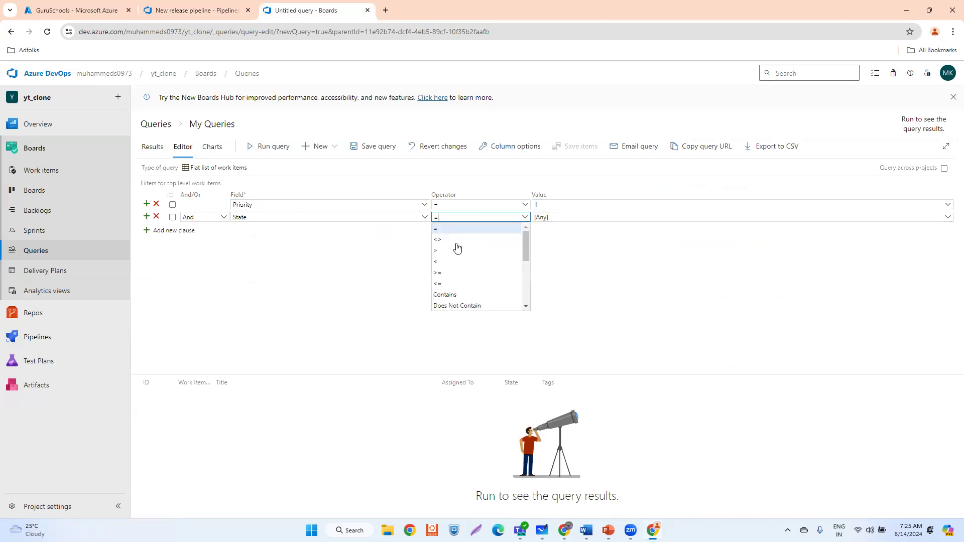
left_click(470, 243)
left_click(559, 219)
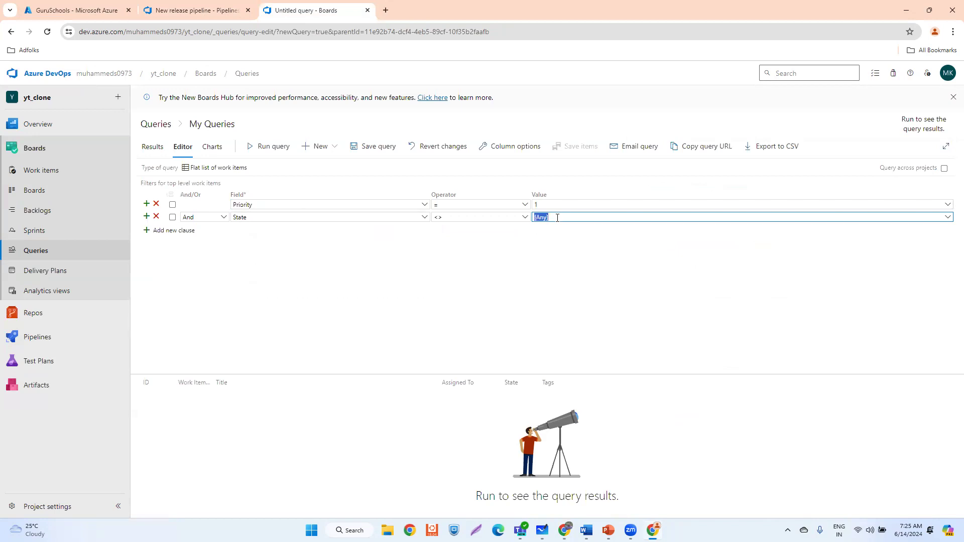
type("Donbe")
left_click(382, 264)
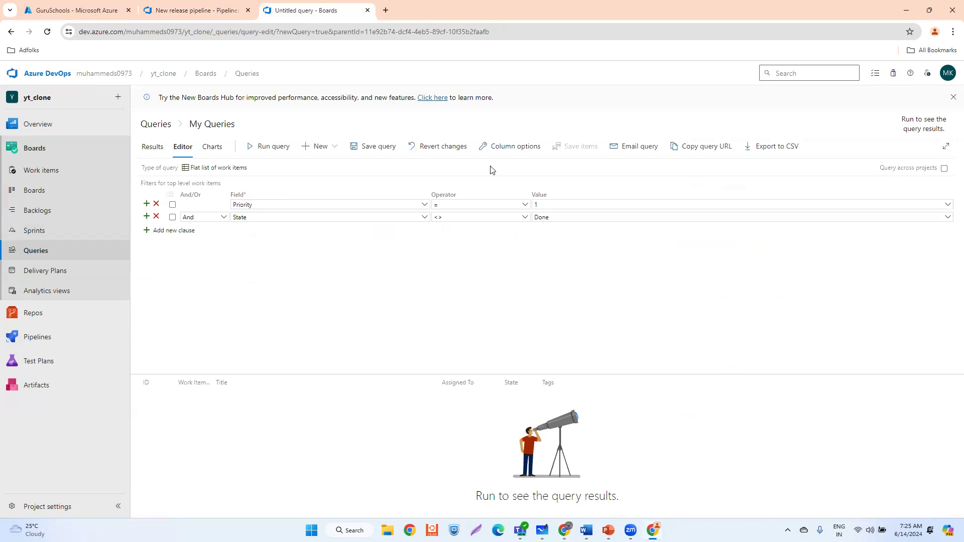
Save the query as "P1-Tasks" in the Shared Queries folder
left_click(379, 148)
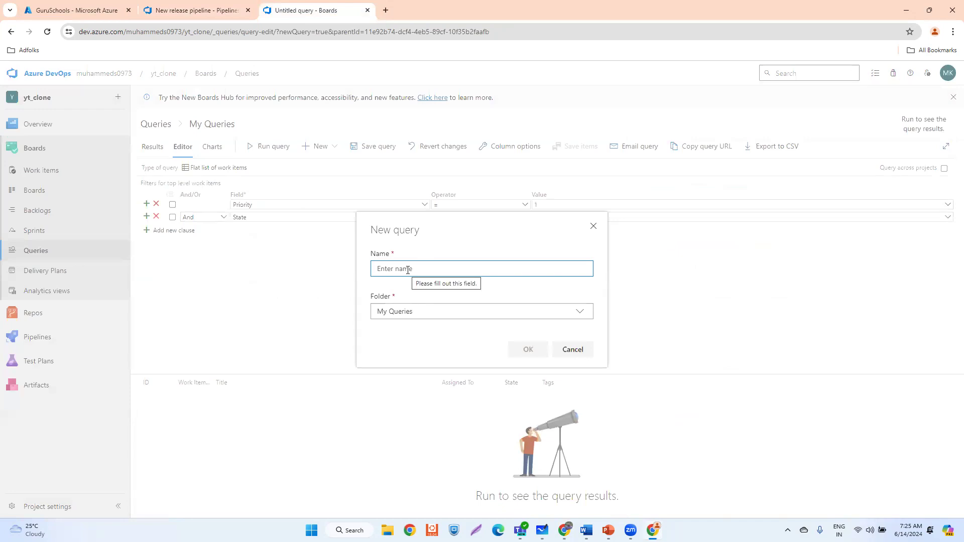
type("P1-Tasks")
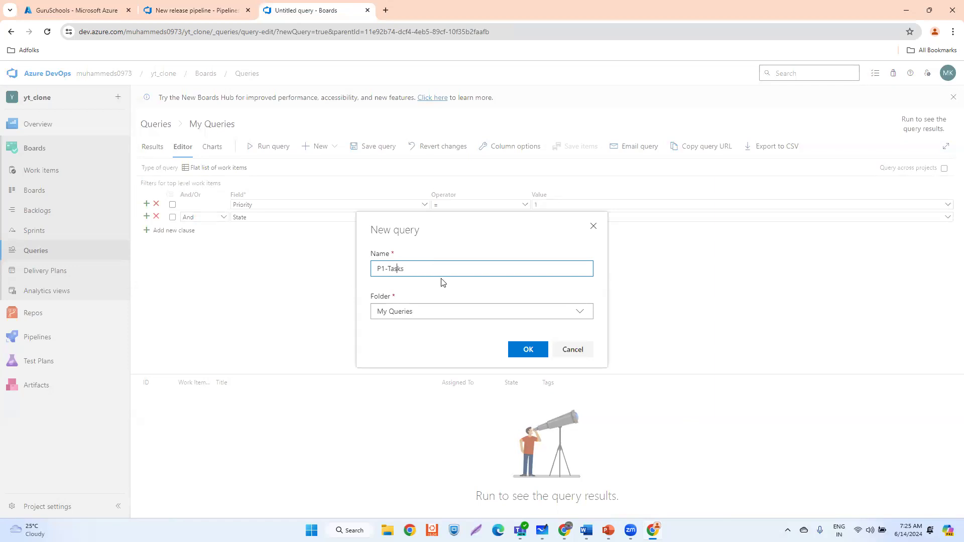
left_click(491, 312)
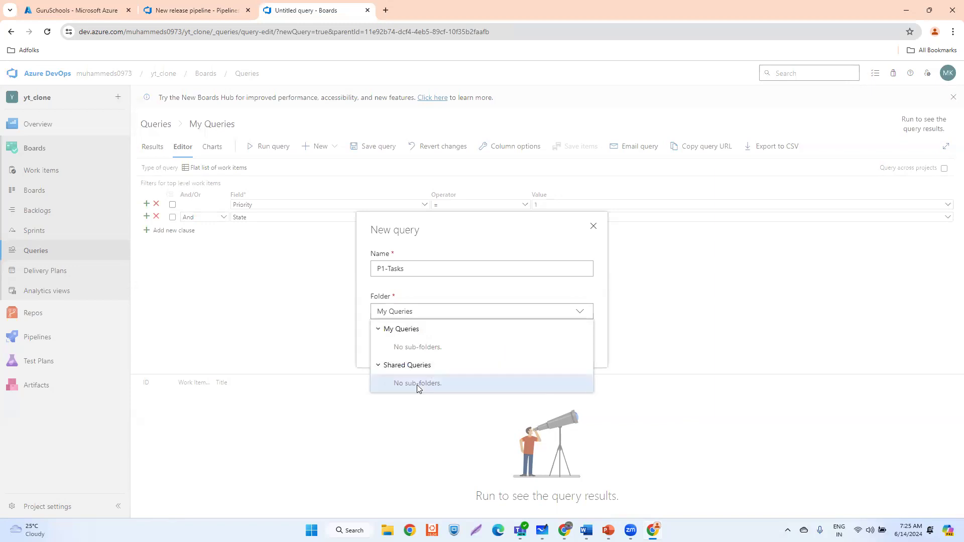
left_click(400, 367)
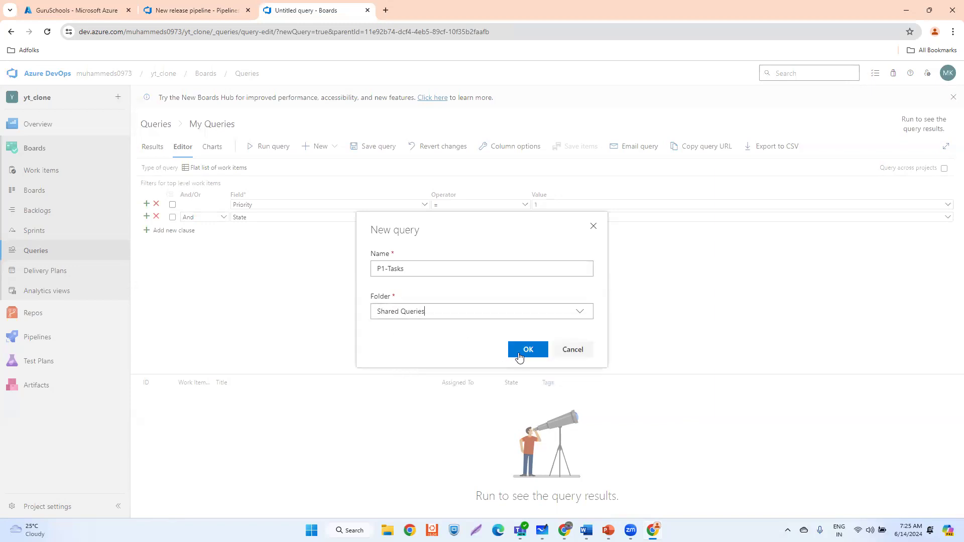
left_click(216, 10)
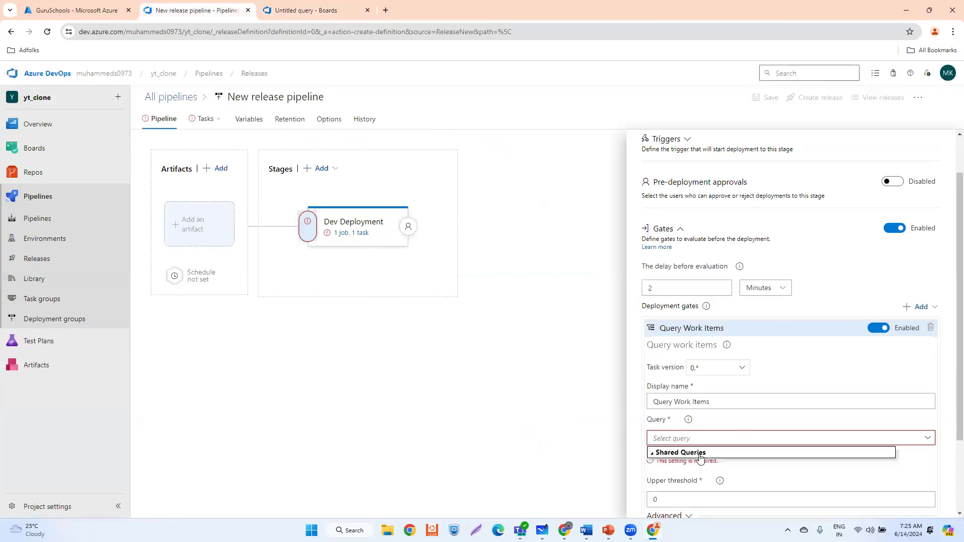
left_click(312, 8)
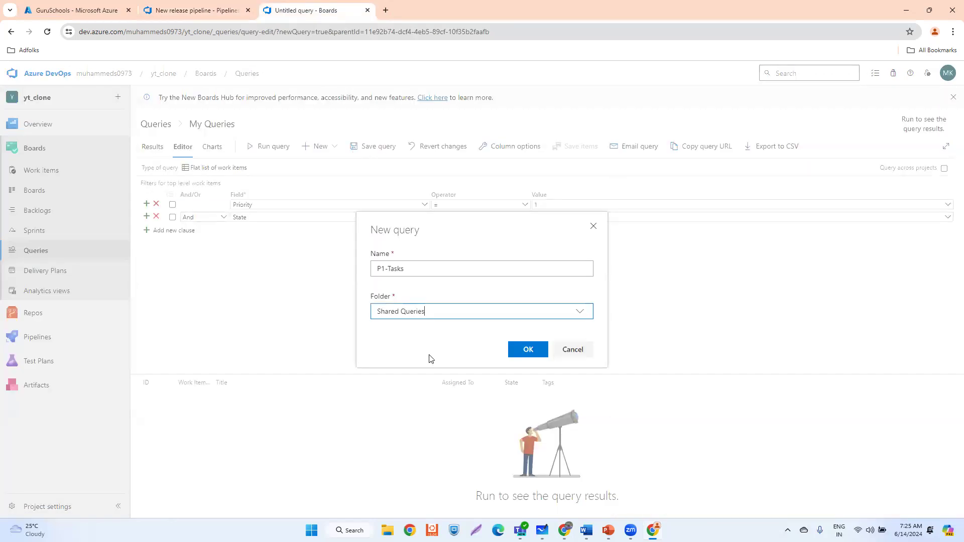
left_click(525, 353)
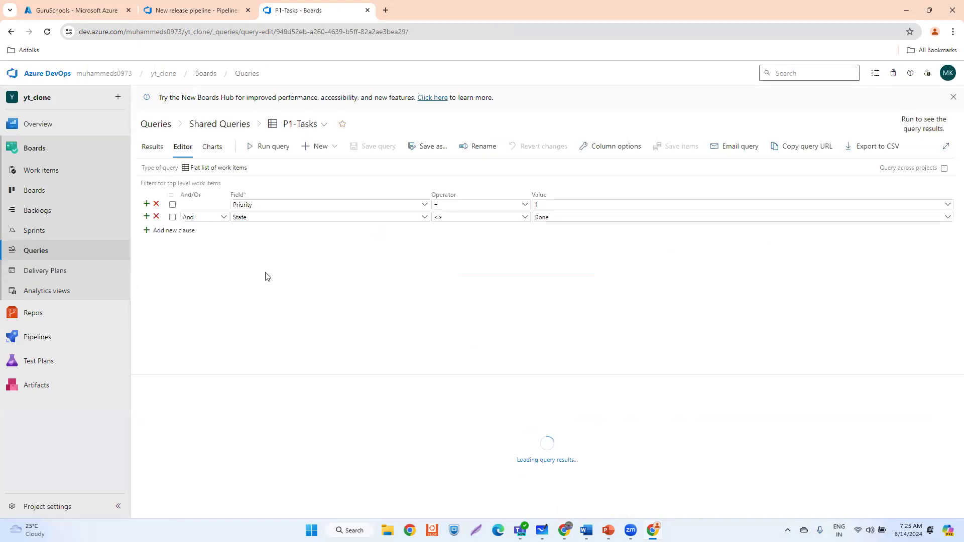
Review the results, editor and charts views of the P1-Tasks query
left_click(154, 147)
left_click(183, 147)
left_click(213, 148)
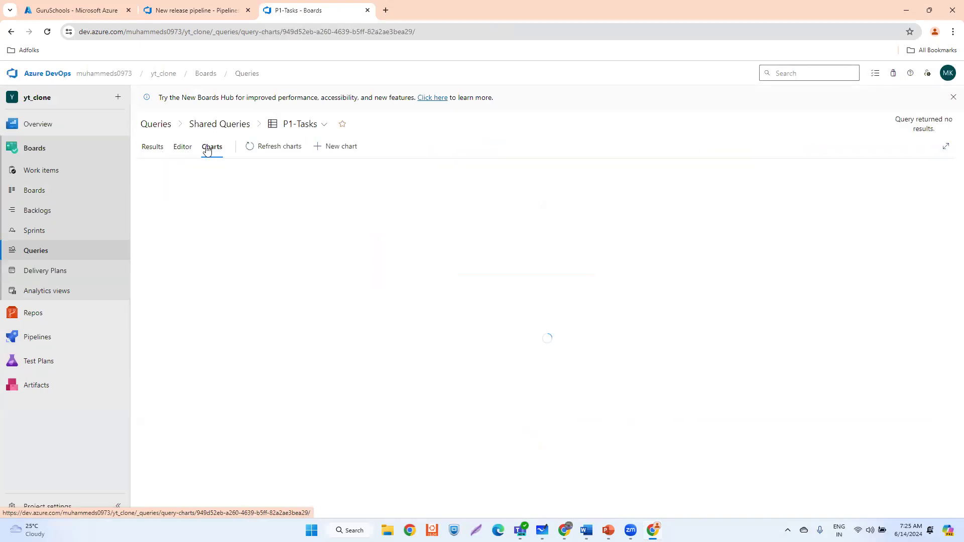
left_click(151, 149)
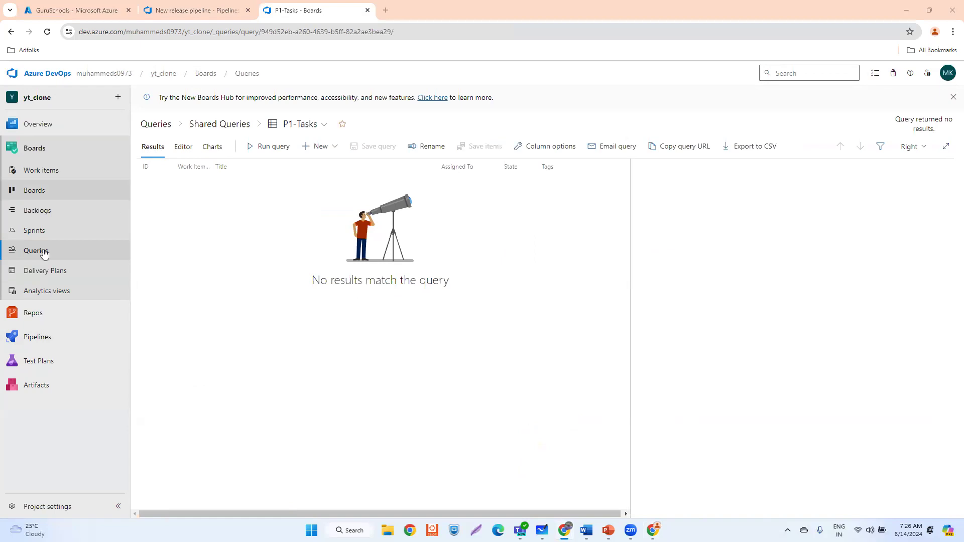
Open the Quality Gate Check task, set its priority to 1 and save it
left_click(48, 171)
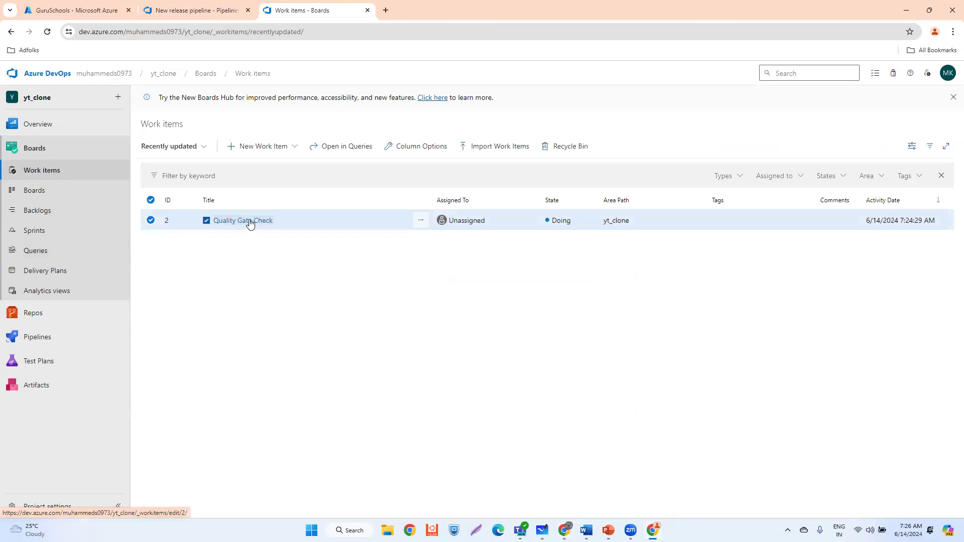
left_click(251, 222)
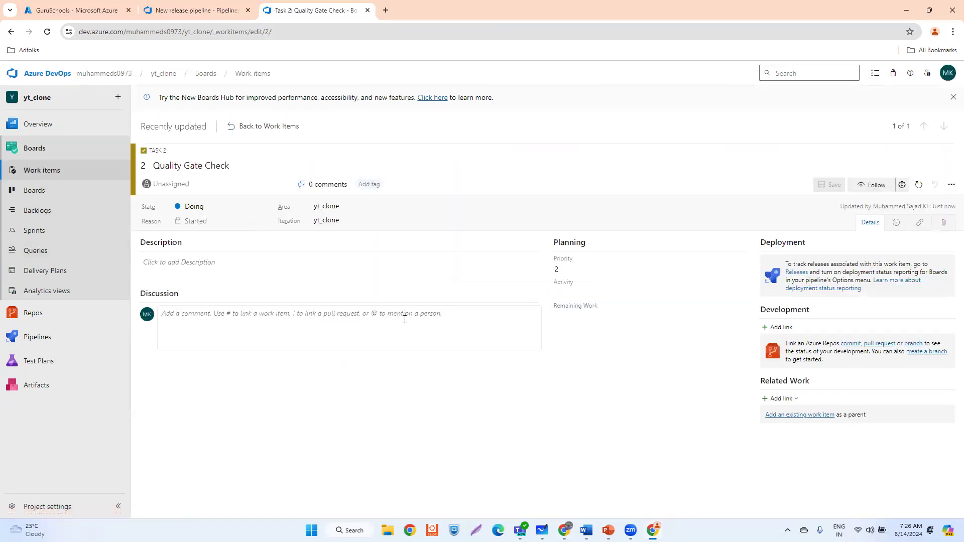
left_click(604, 266)
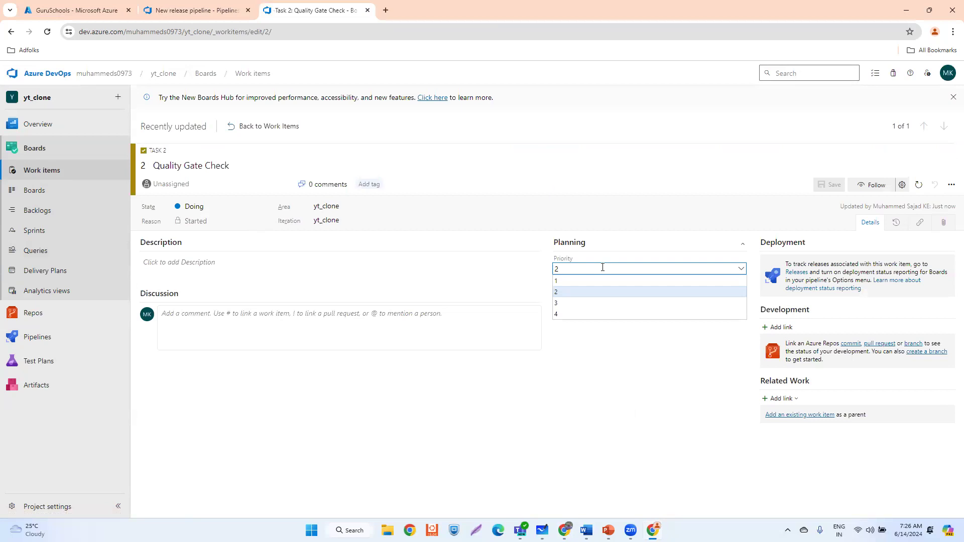
left_click(571, 284)
left_click(831, 186)
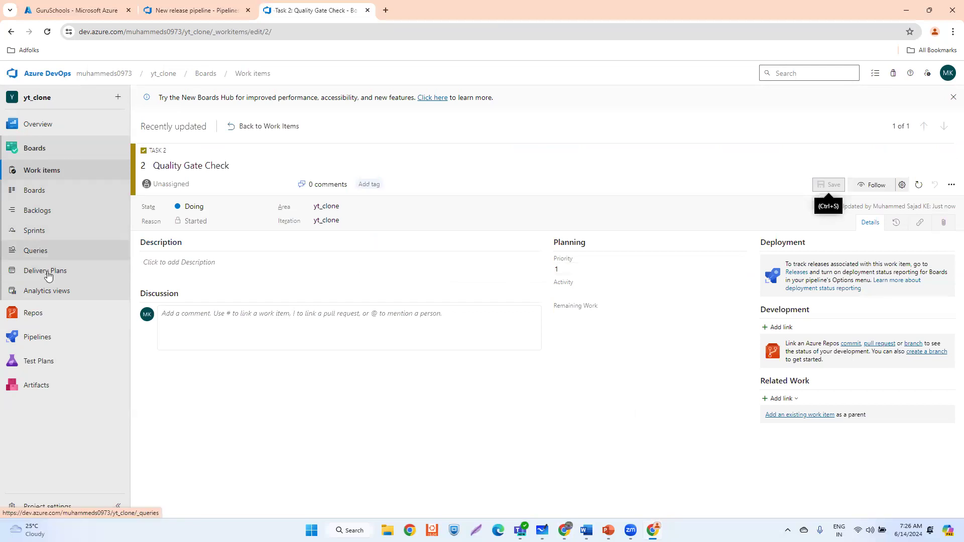
Reopen the P1-Tasks shared query and check which work items it returns
left_click(46, 256)
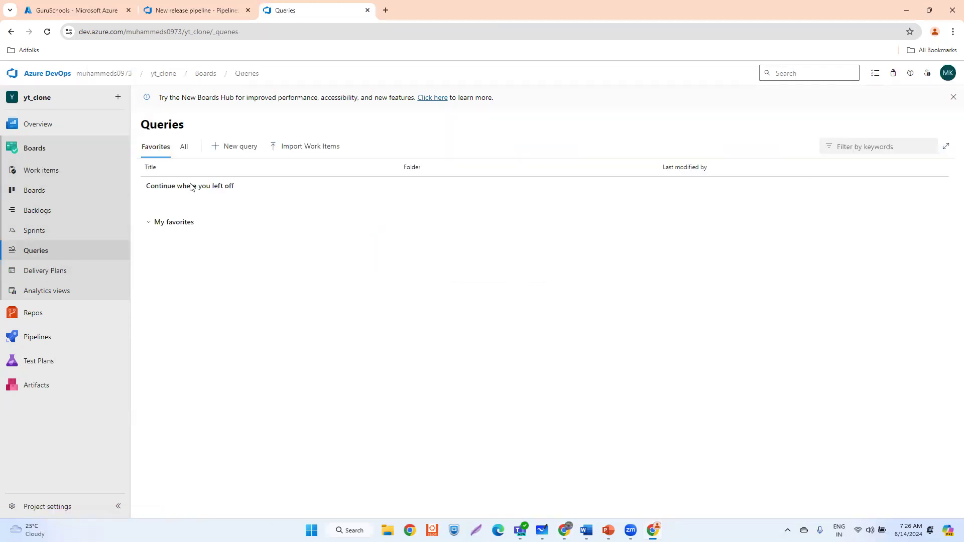
left_click(186, 204)
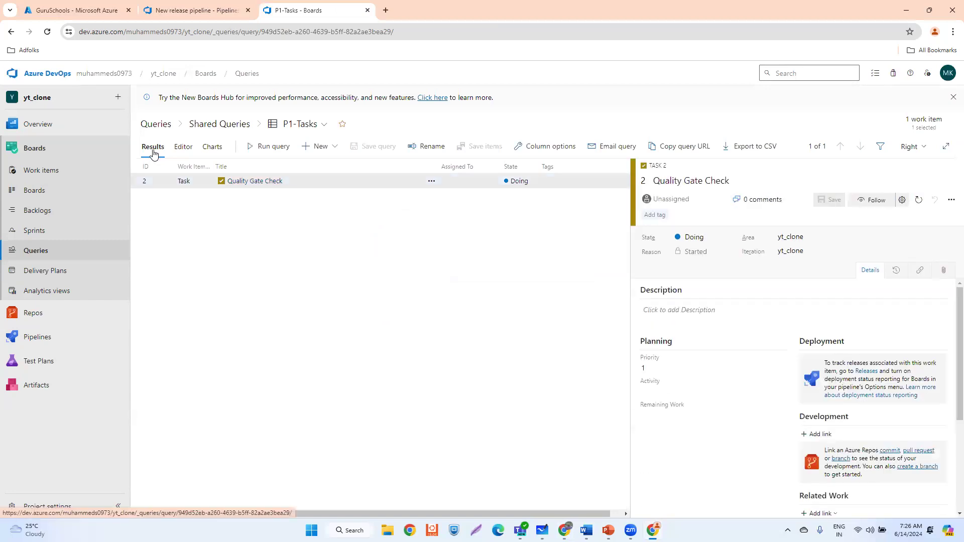
Create a pie chart for the P1-Tasks query, grouped by Work Item Type
left_click(213, 148)
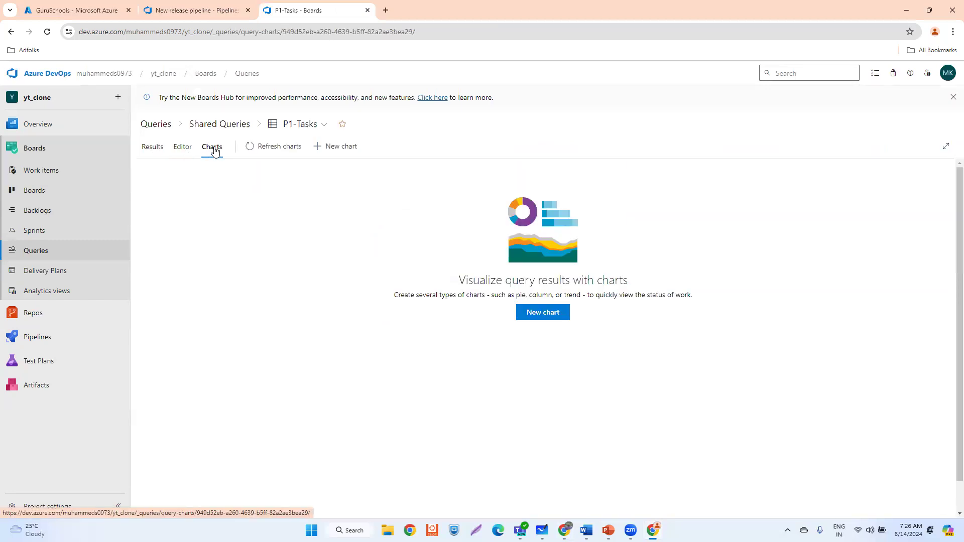
left_click(145, 151)
left_click(183, 150)
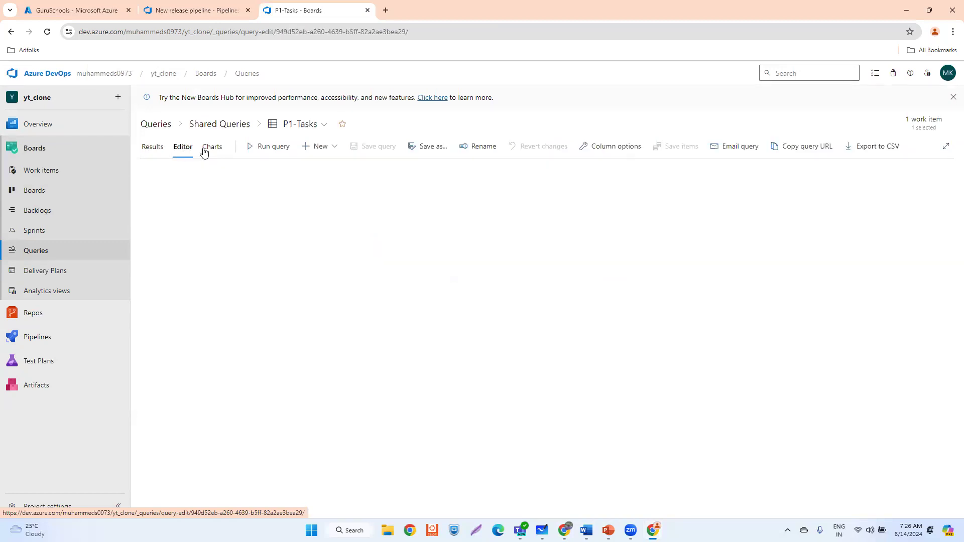
left_click(213, 151)
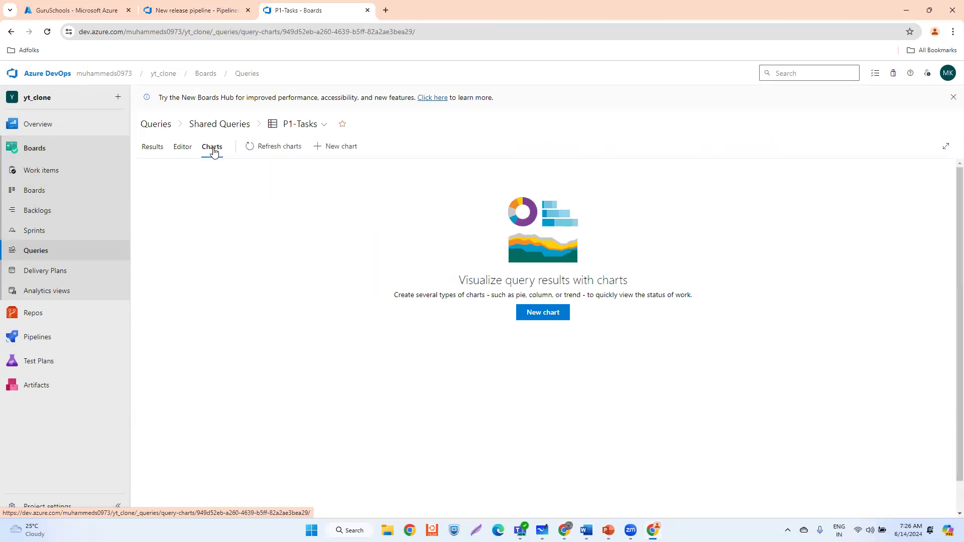
left_click(340, 149)
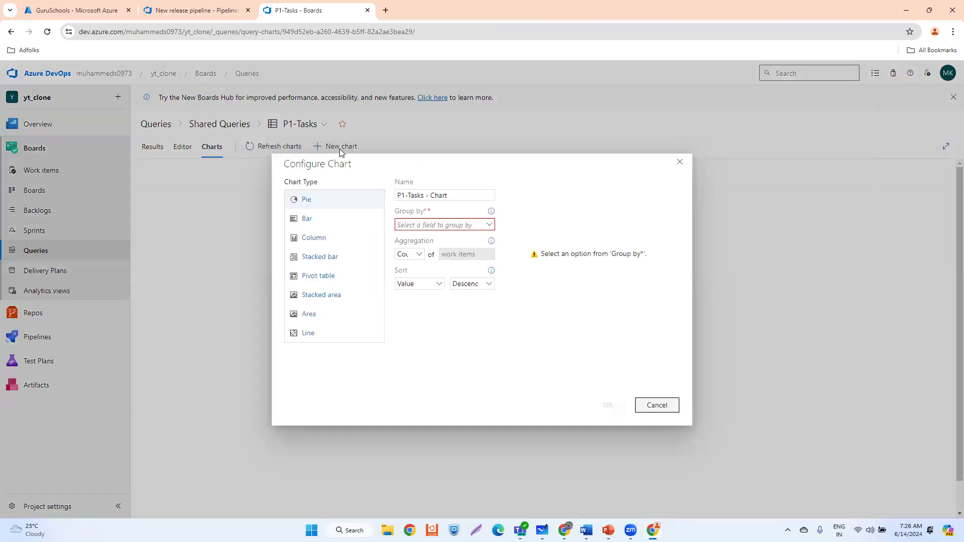
left_click(488, 224)
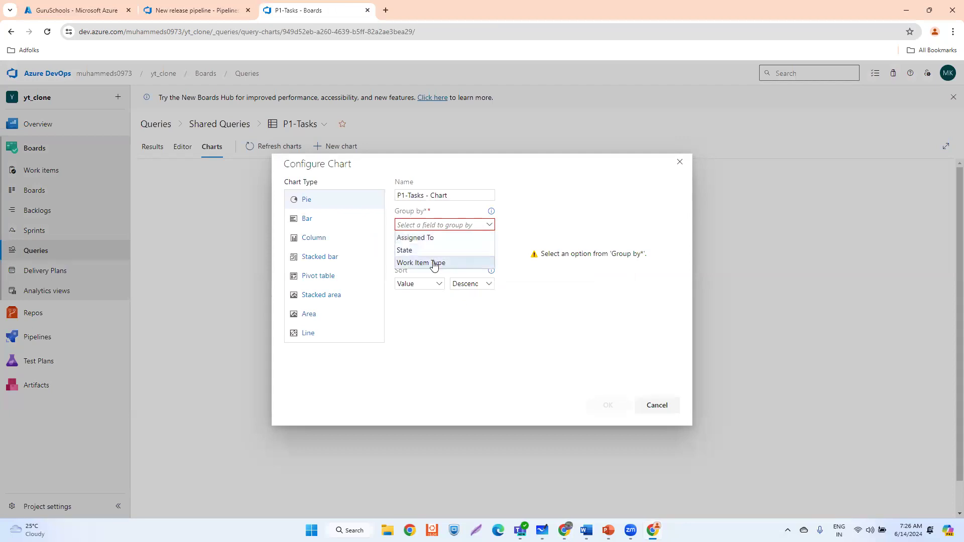
left_click(432, 263)
left_click(607, 405)
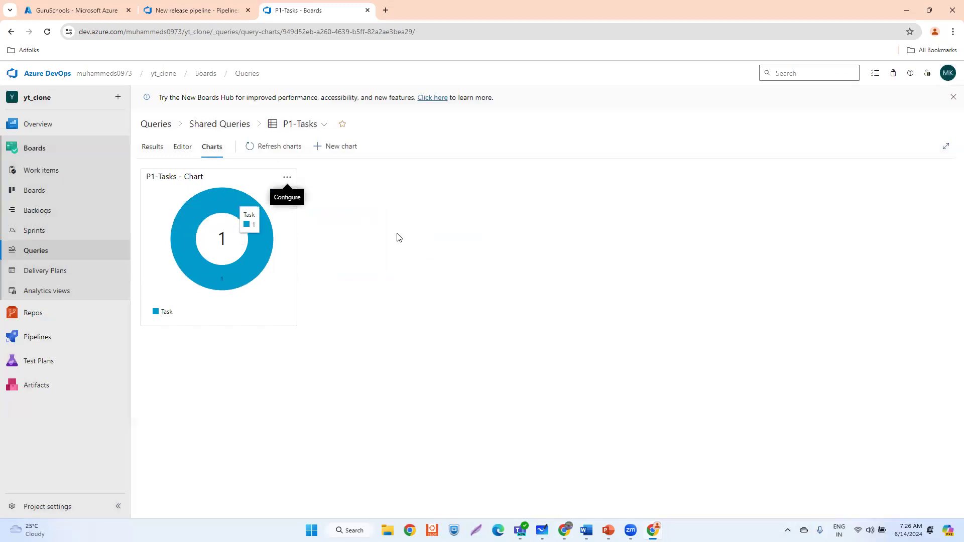
Inspect the Task segment of the P1-Tasks chart and view the project's recently updated work items
mouse_move(205, 204)
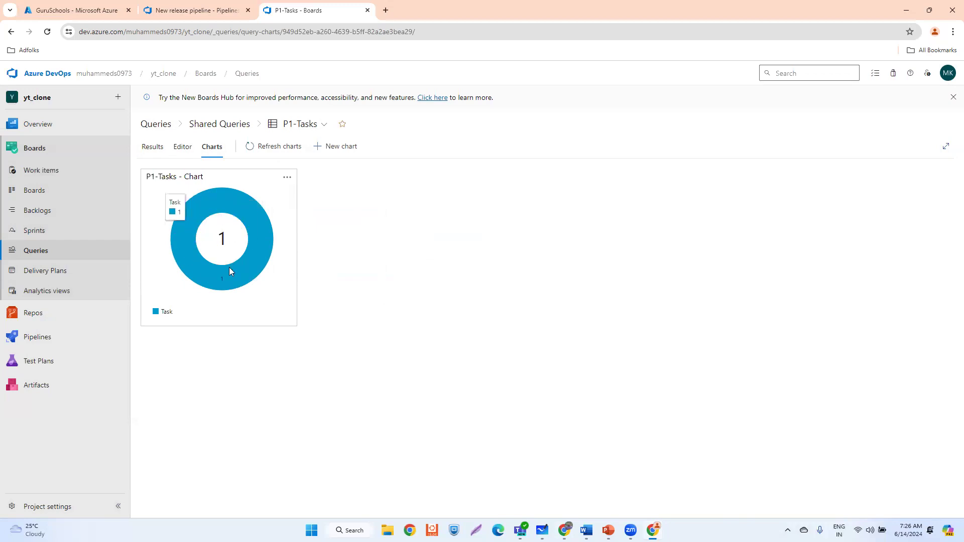
left_click(41, 171)
left_click(280, 286)
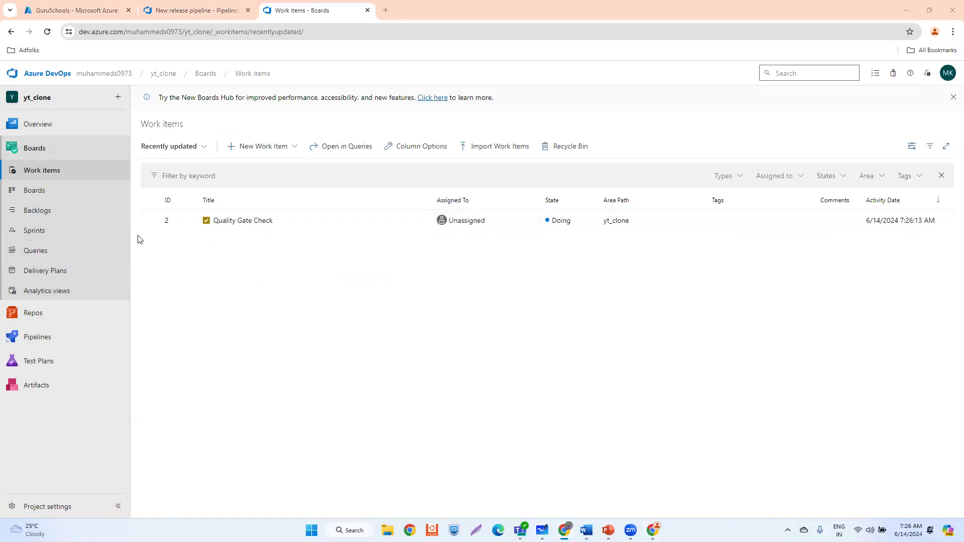
Return to the new release pipeline, delete the Query Work Items gate and disable the Dev Deployment stage's pre-deployment gates
left_click(183, 11)
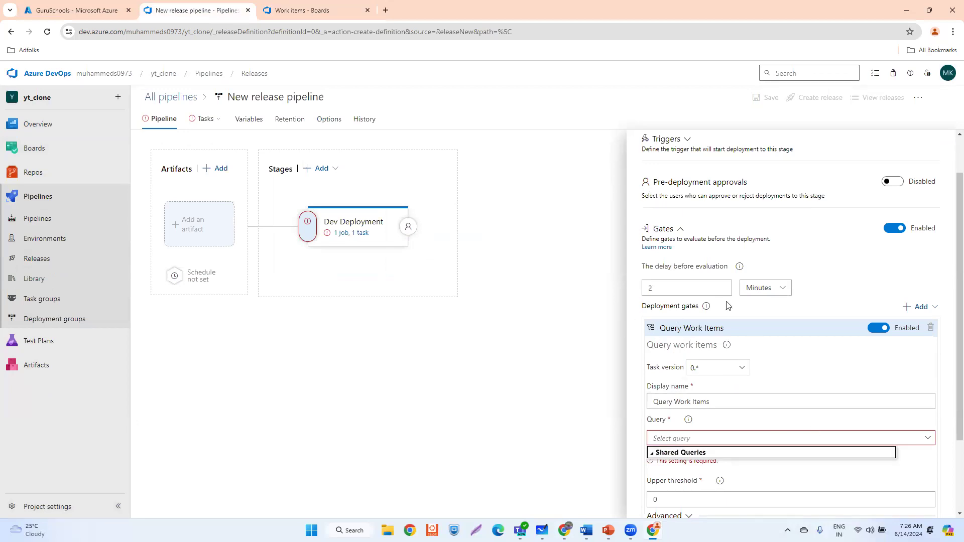
left_click(929, 330)
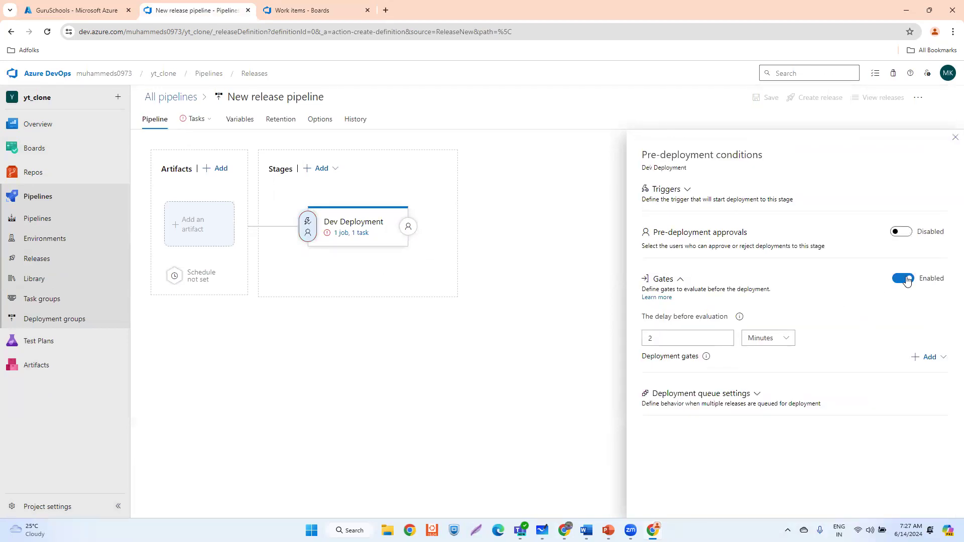
left_click(907, 280)
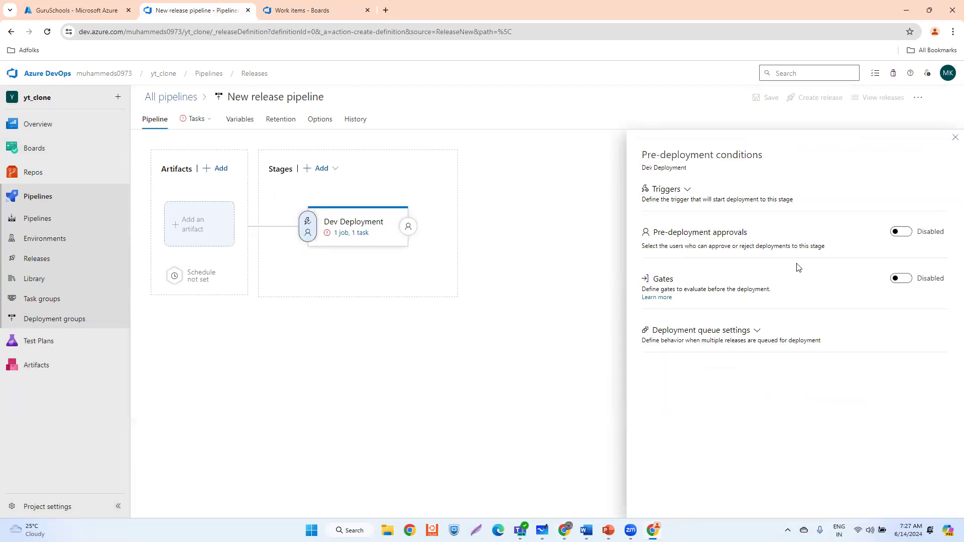
left_click(952, 140)
Re-enable the Dev Deployment stage's gates, add a Query work items gate and try to choose a shared query for it
left_click(309, 232)
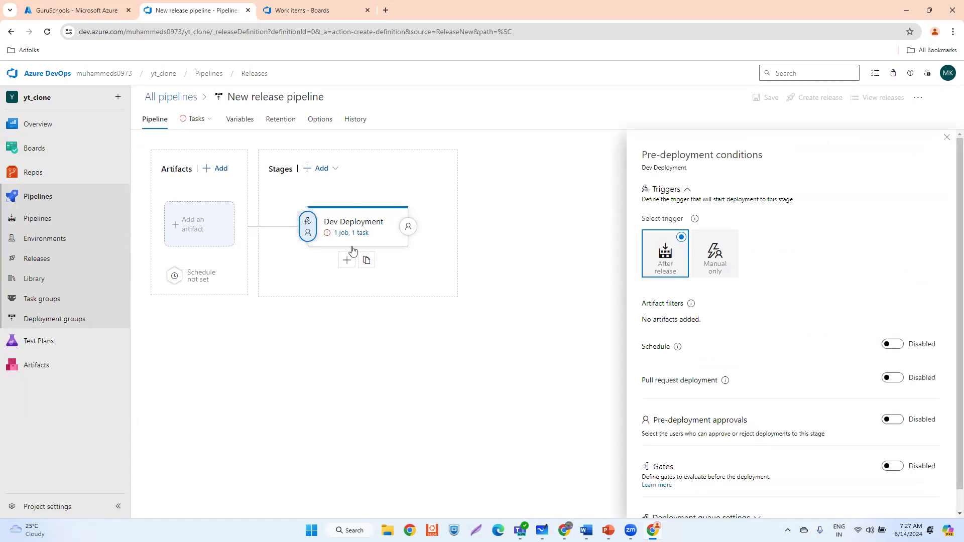
scroll(753, 377, "down", 1)
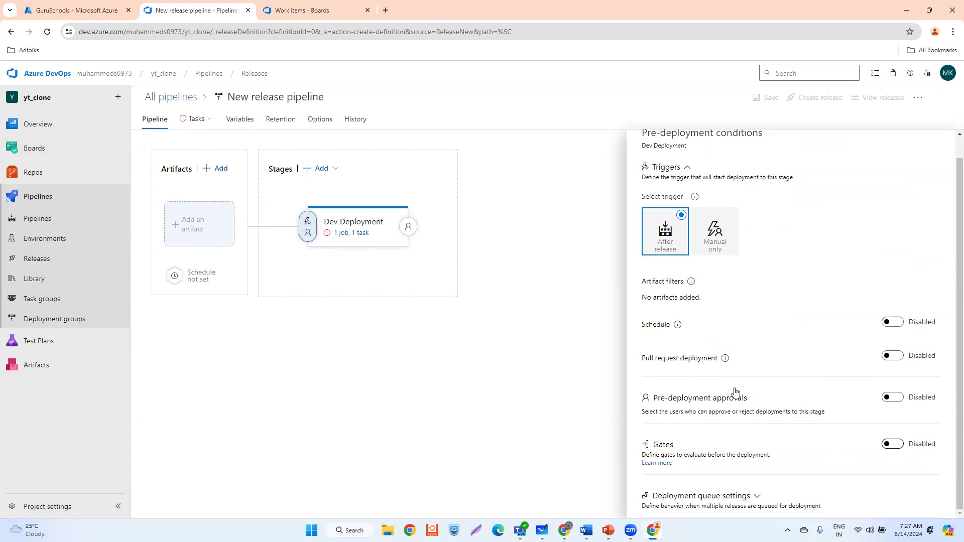
left_click(929, 358)
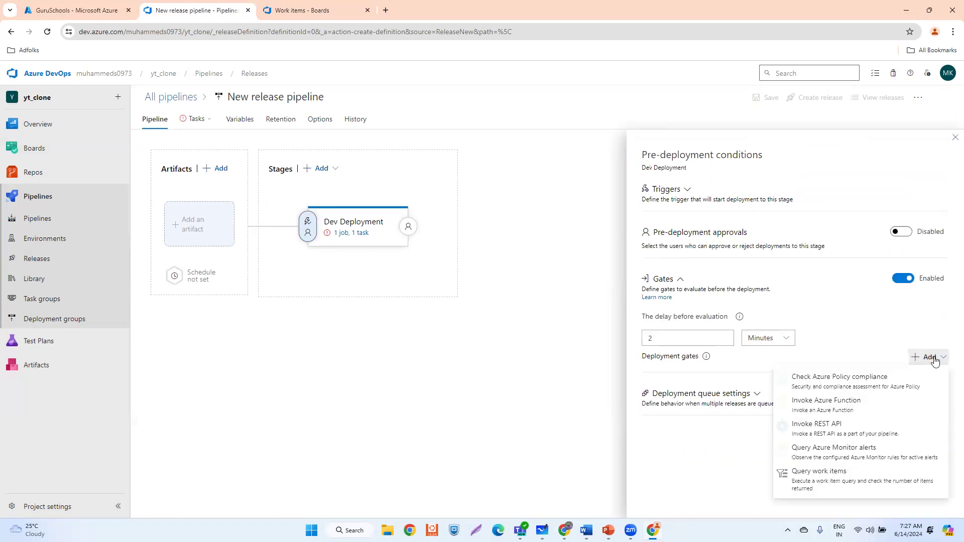
left_click(849, 476)
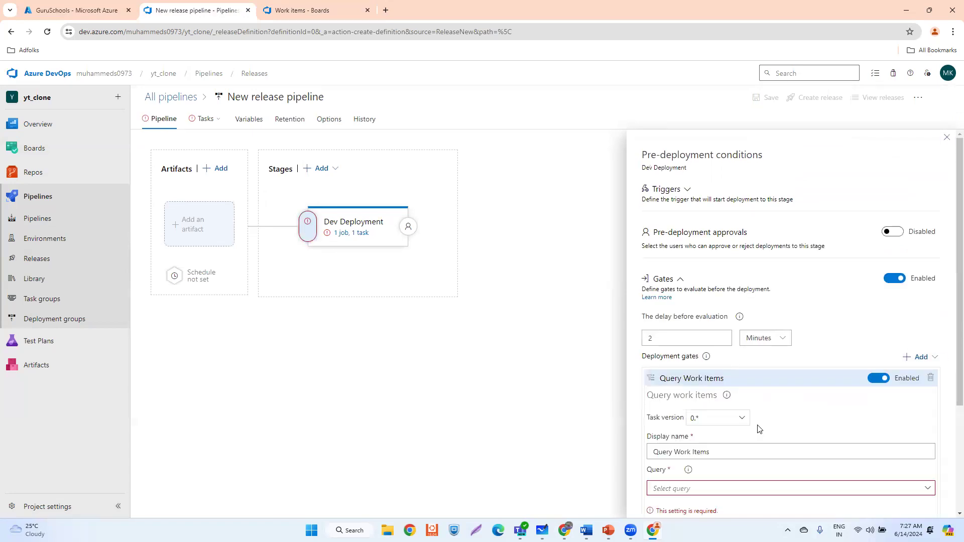
scroll(759, 429, "down", 3)
left_click(928, 338)
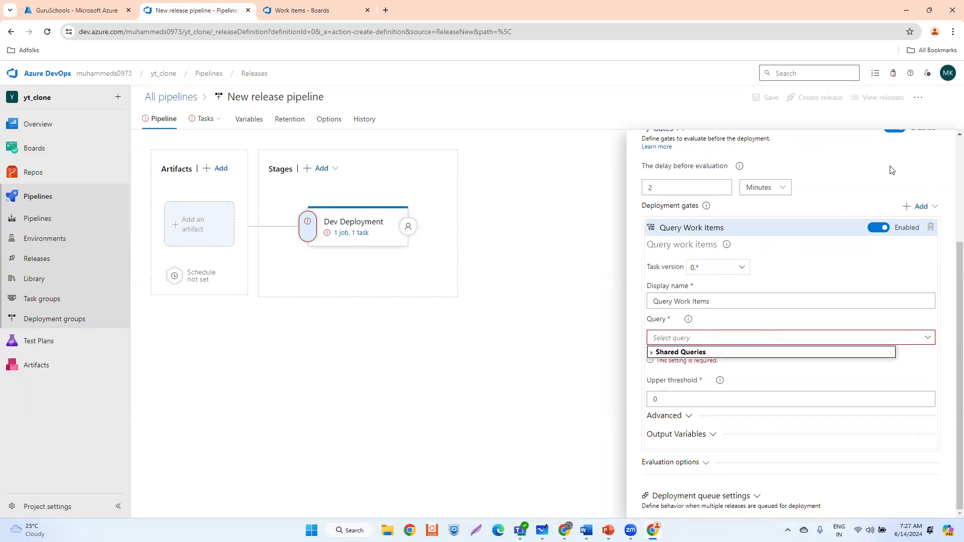
scroll(903, 182, "up", 5)
left_click(947, 142)
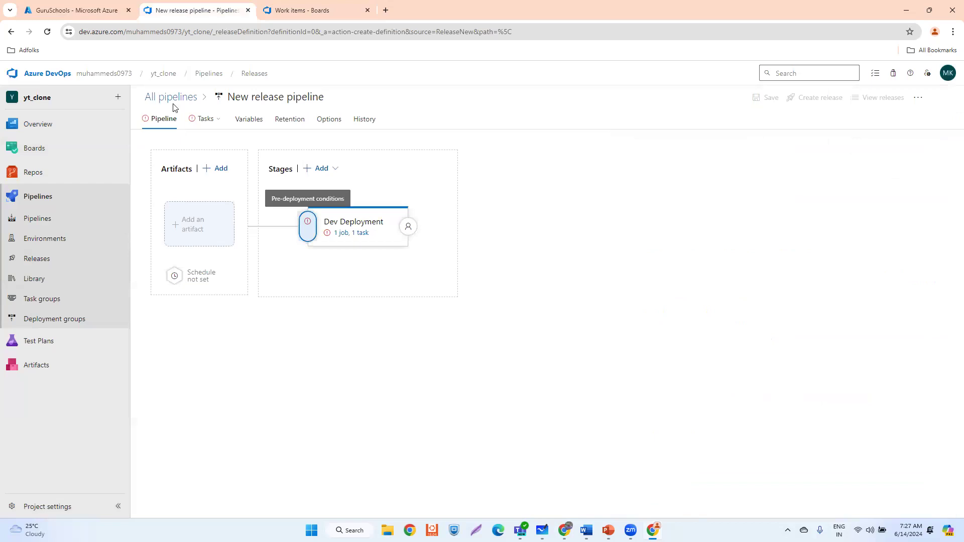
Reload the release pipeline page, discarding the unsaved changes, and apply the Azure App Service deployment template
left_click(48, 33)
left_click(533, 100)
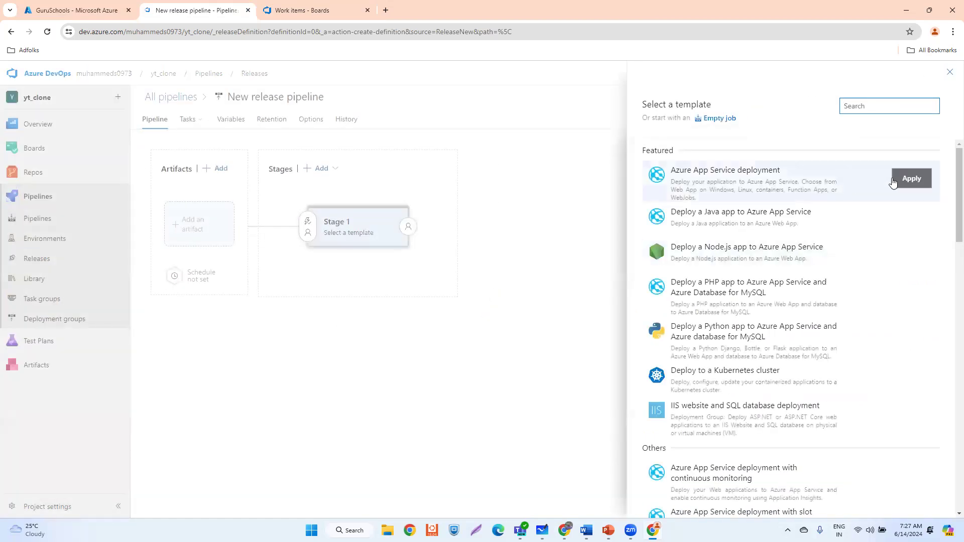
left_click(910, 180)
Name the release pipeline's stage Dev Deployment
left_click(675, 231)
triple_click(675, 231)
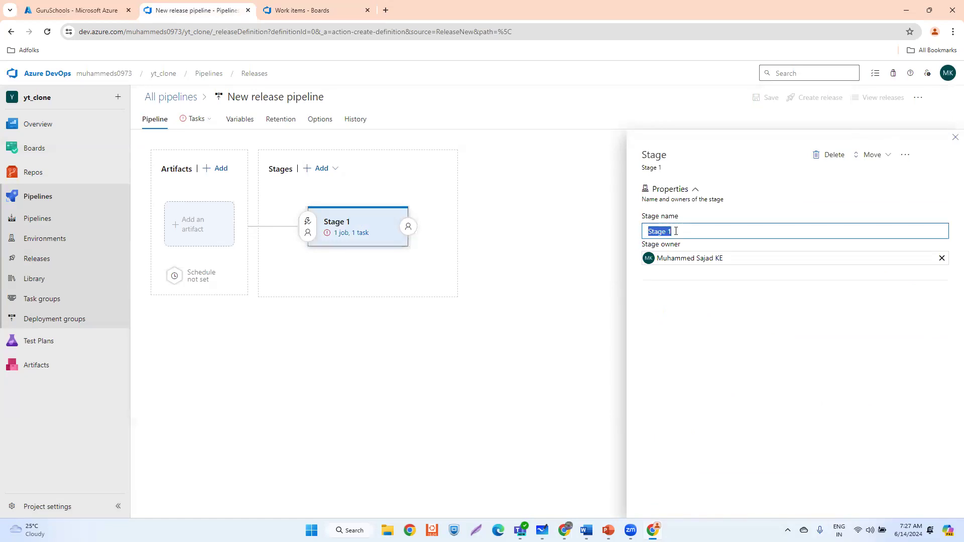
type("Dev Deployment")
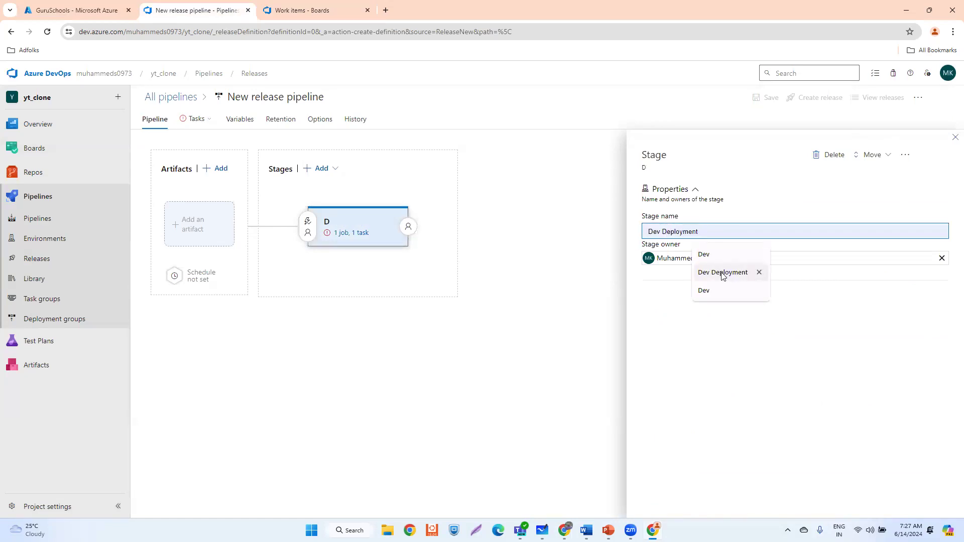
left_click(726, 274)
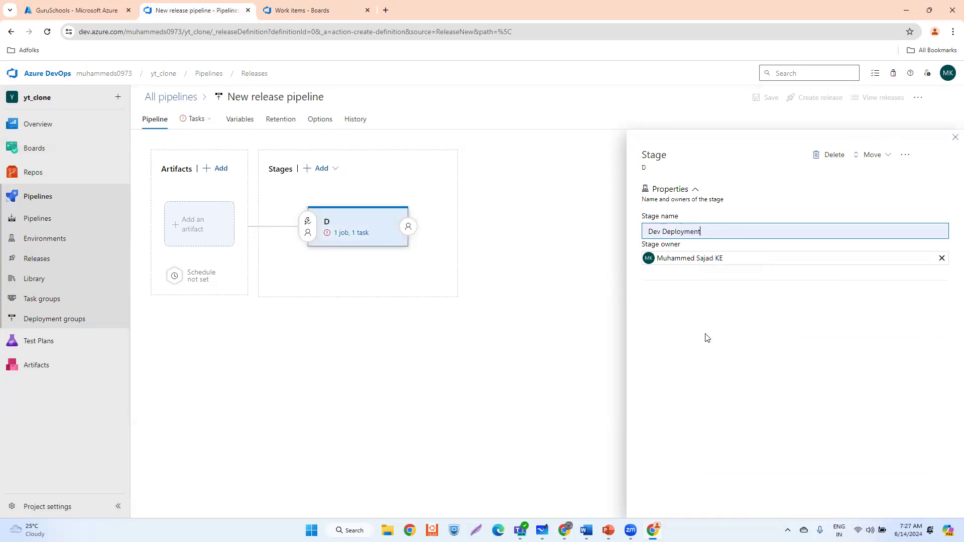
left_click(954, 138)
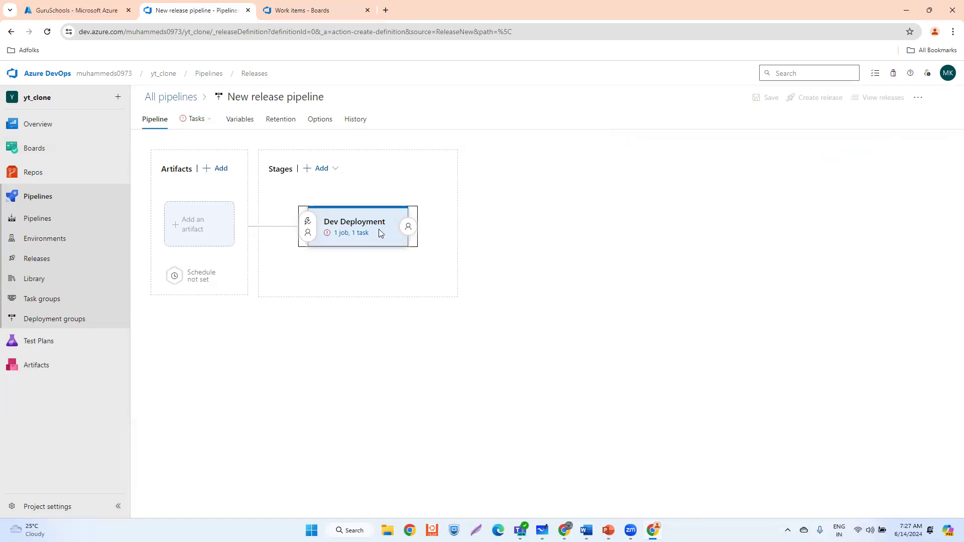
Enable pre-deployment gates for the Dev Deployment stage with a delay before evaluation of 2 minutes
left_click(308, 222)
scroll(728, 342, "down", 1)
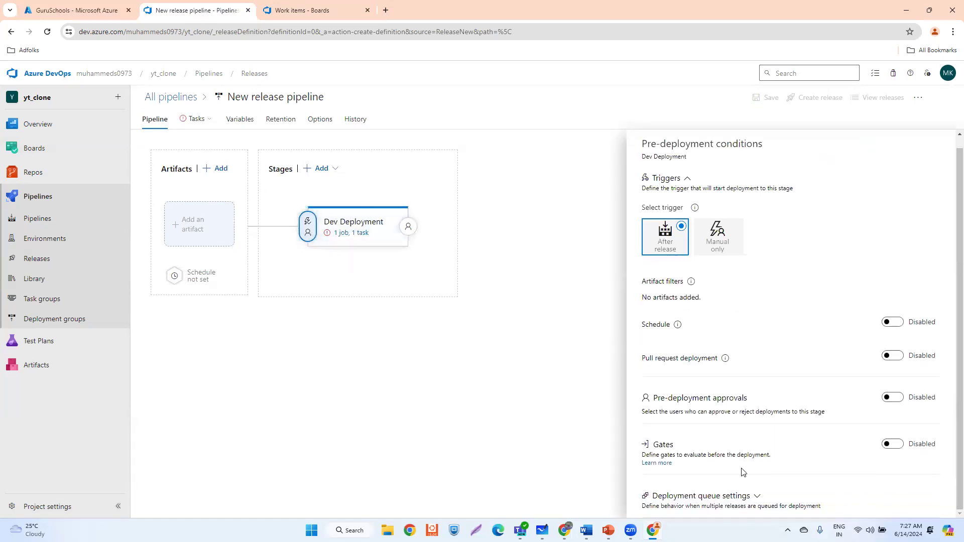
left_click(892, 444)
double_click(712, 341)
type("2")
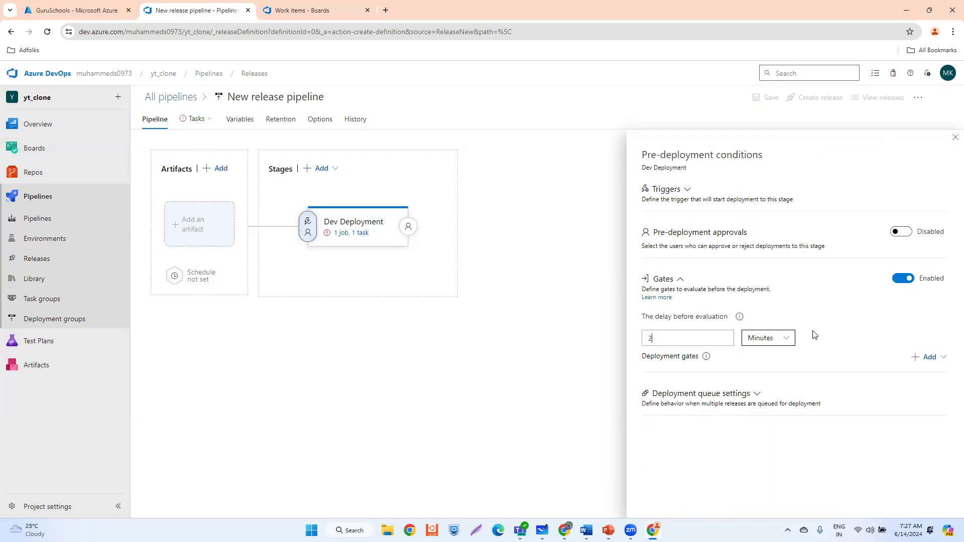
Add a Query work items gate to the Dev Deployment stage that uses the shared query P1-Tasks
left_click(926, 357)
left_click(832, 489)
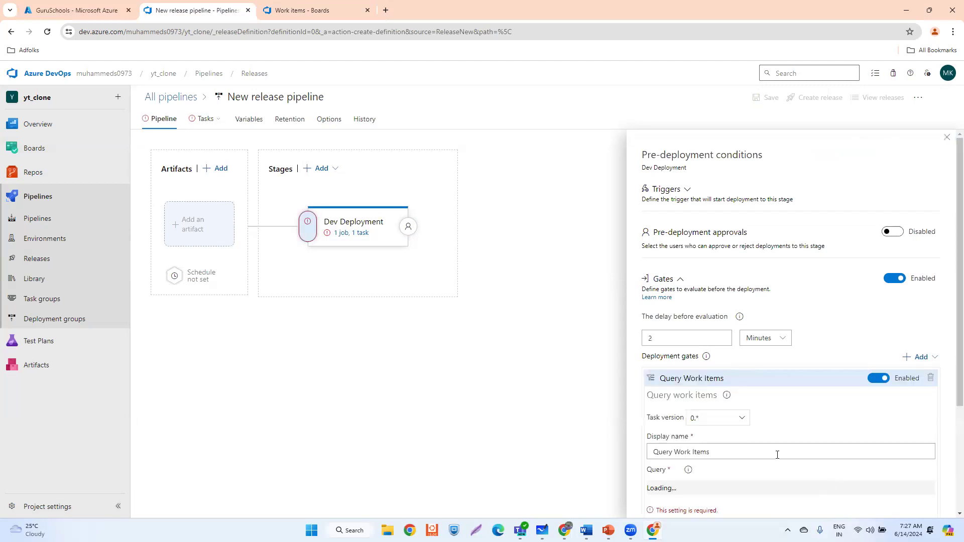
scroll(798, 396, "down", 3)
left_click(924, 338)
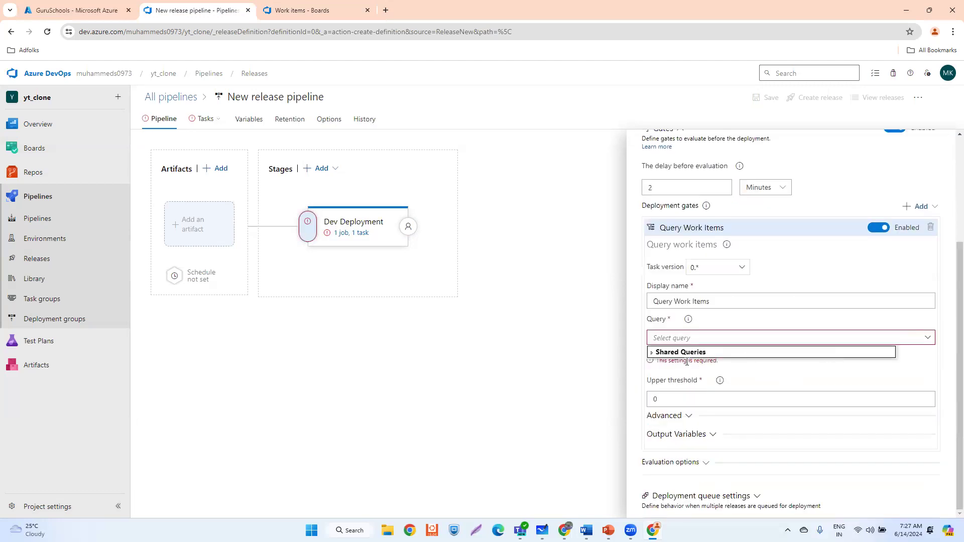
left_click(652, 355)
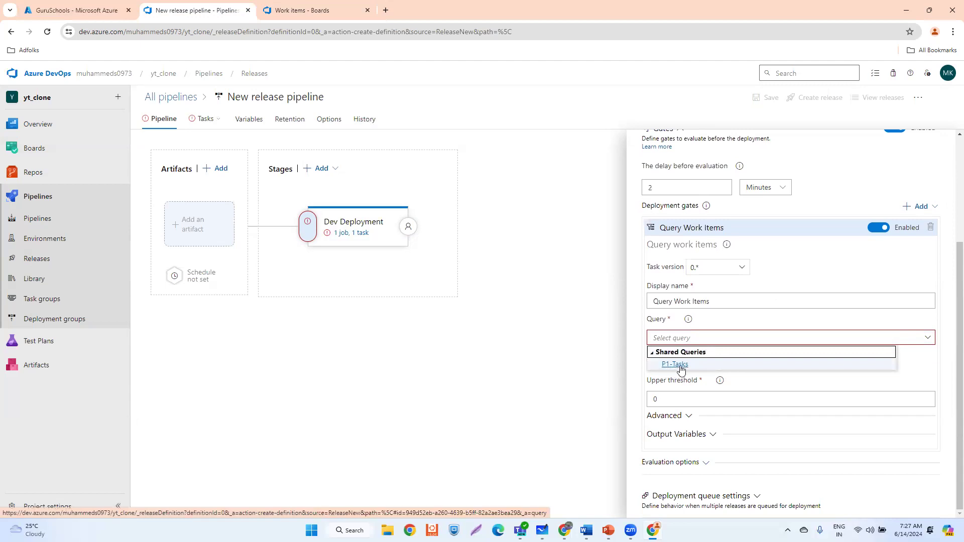
left_click(673, 365)
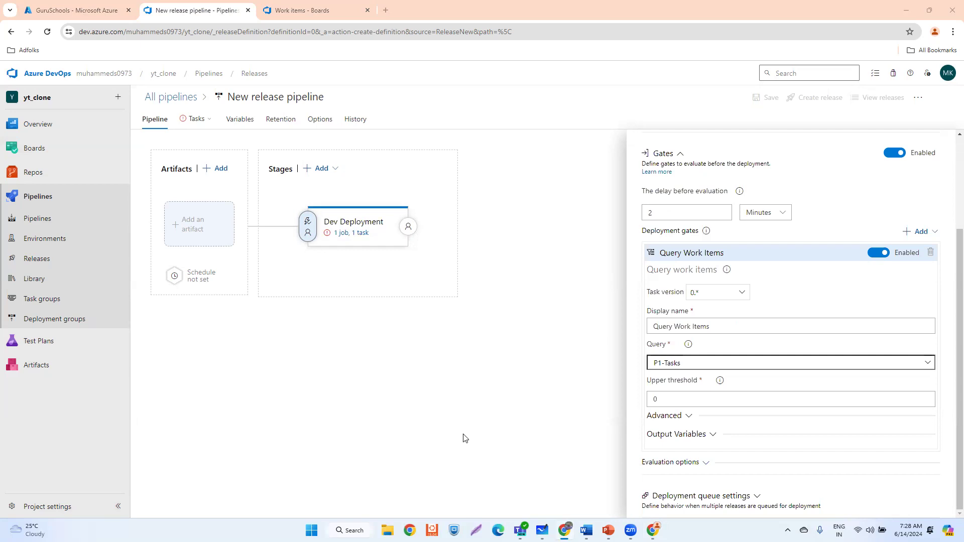
Set the Query Work Items gate's upper threshold to 2 and check its description and the advanced lower threshold setting
double_click(666, 399)
type("2")
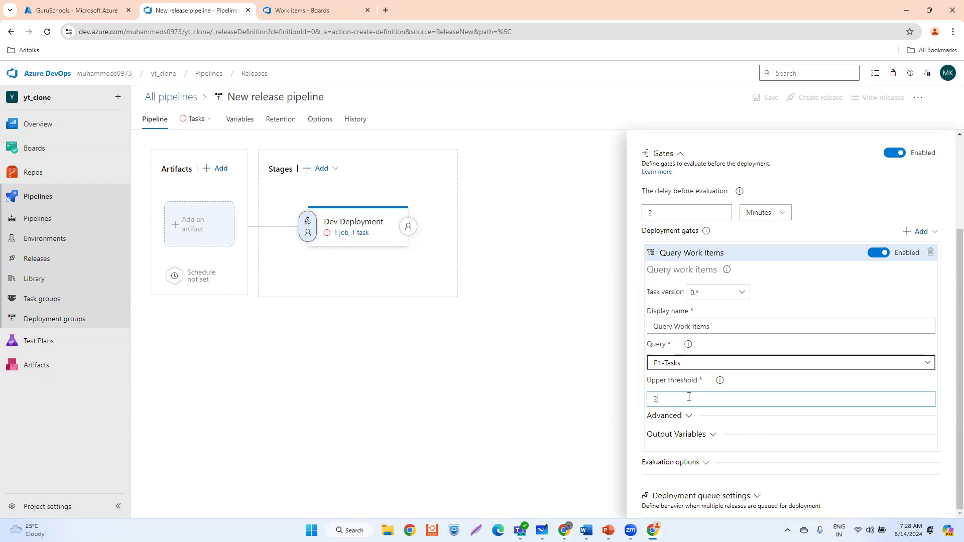
left_click(721, 382)
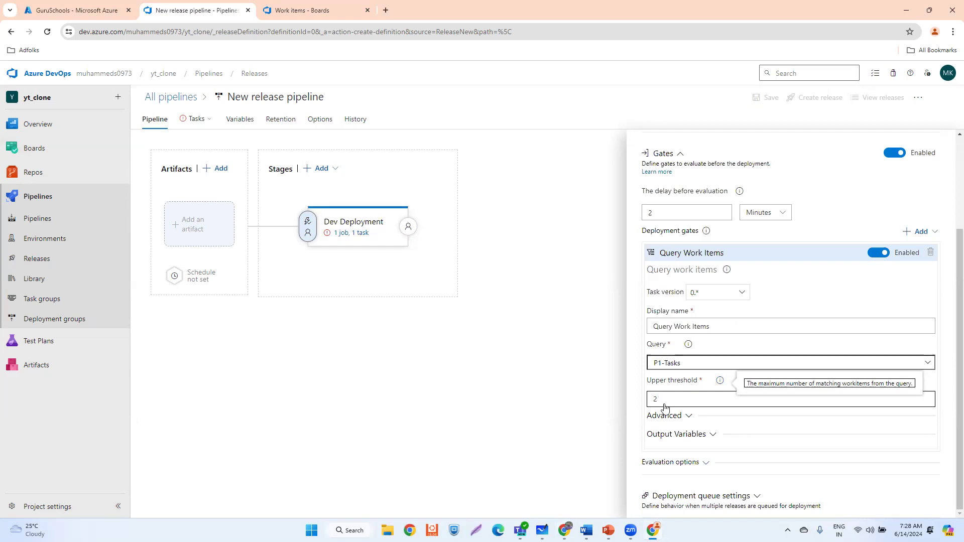
left_click(690, 417)
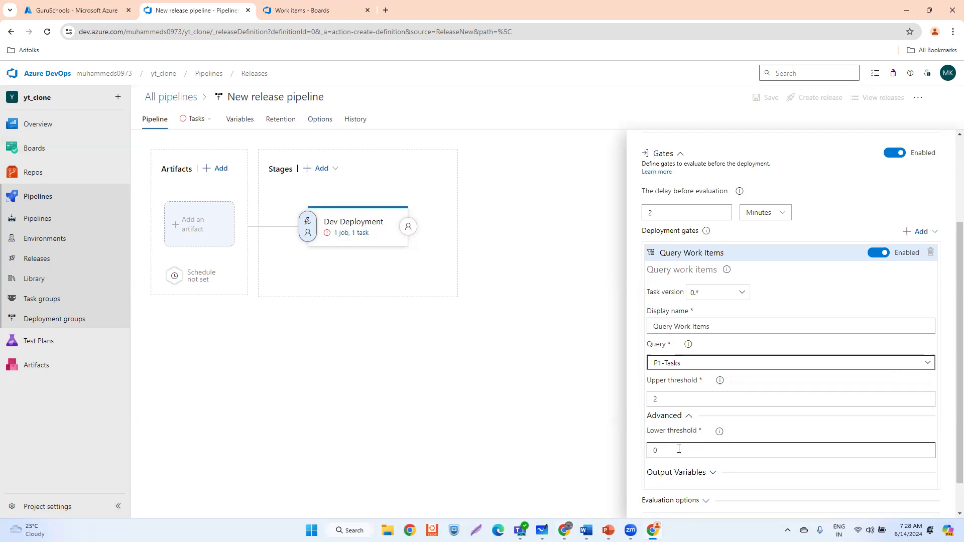
left_click(690, 417)
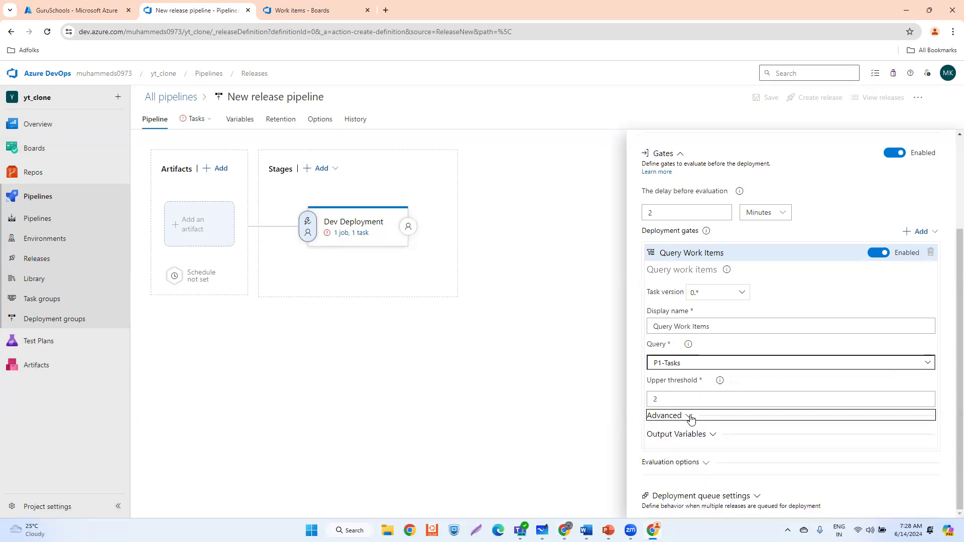
Set the time between re-evaluation of gates to 5 minutes in the evaluation options
left_click(702, 465)
scroll(721, 456, "down", 3)
scroll(761, 408, "down", 1)
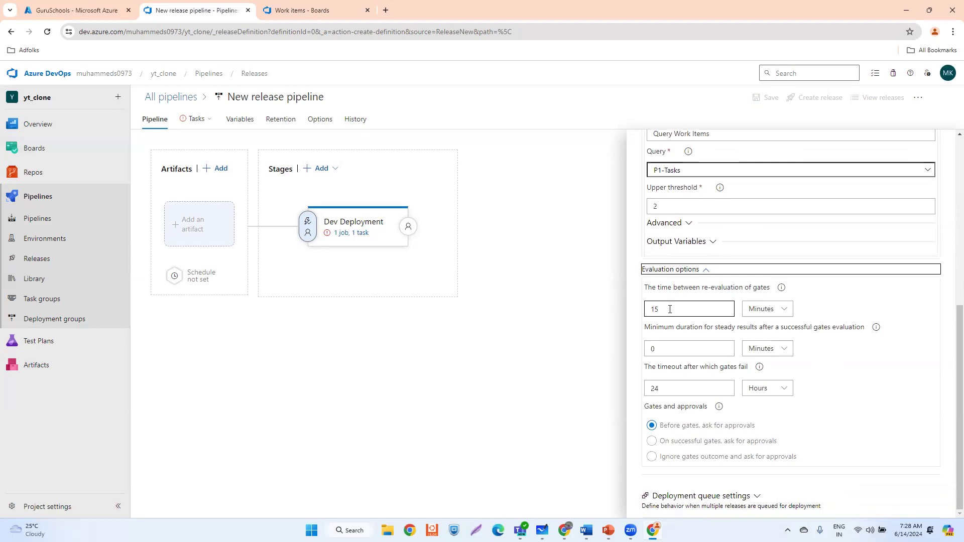
left_click_drag(670, 309, 648, 308)
type("3")
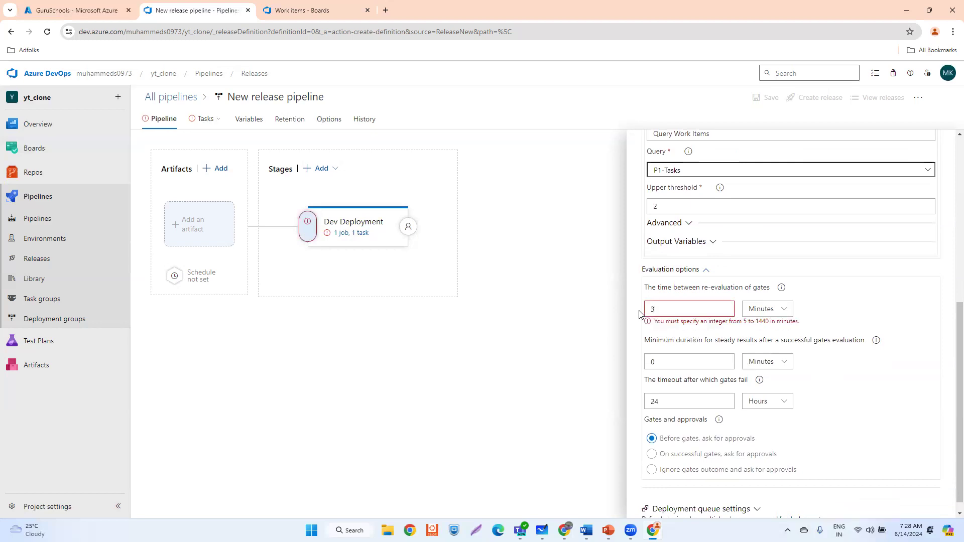
left_click_drag(645, 309, 697, 312)
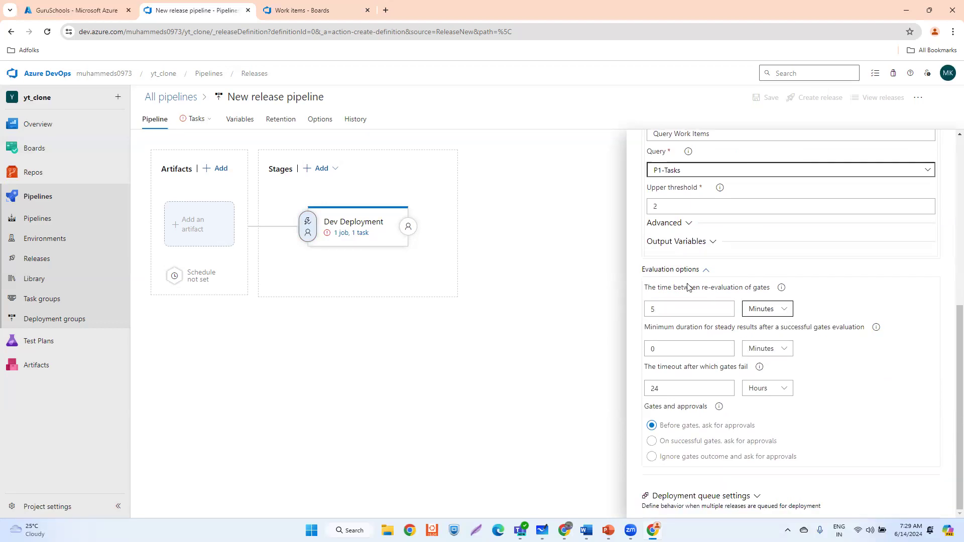
Review the Dev Deployment stage's gate delay, Query Work Items settings and evaluation options in the pre-deployment conditions
left_click(656, 310)
scroll(713, 263, "up", 3)
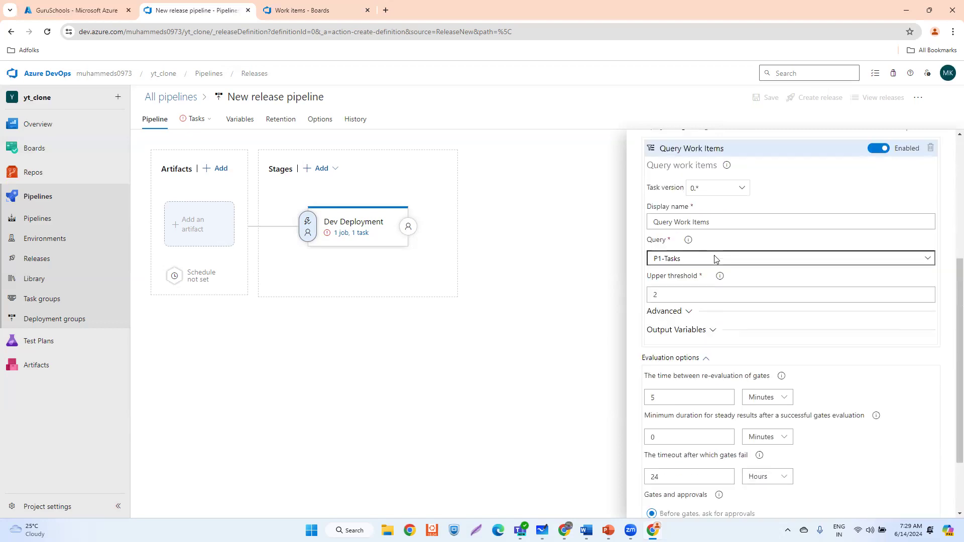
scroll(736, 357, "up", 2)
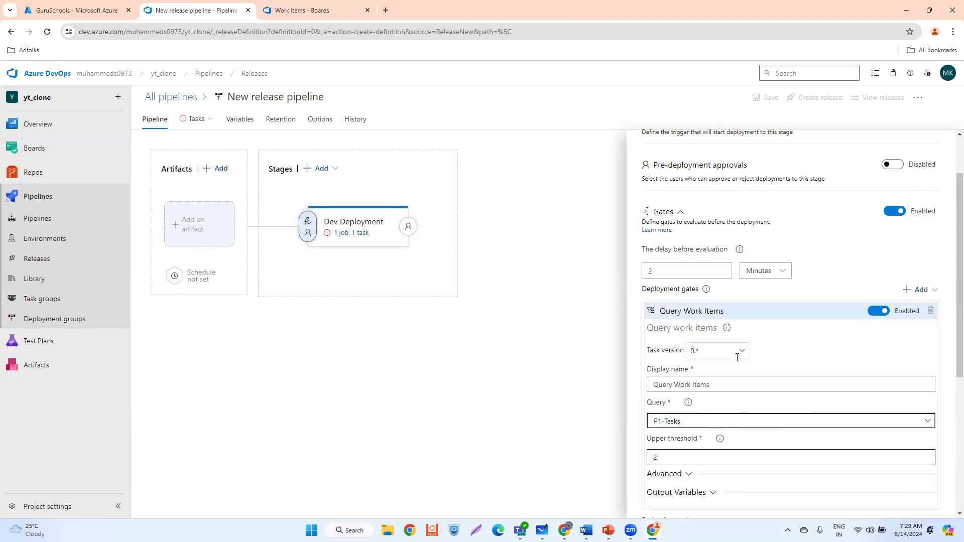
scroll(736, 361, "down", 5)
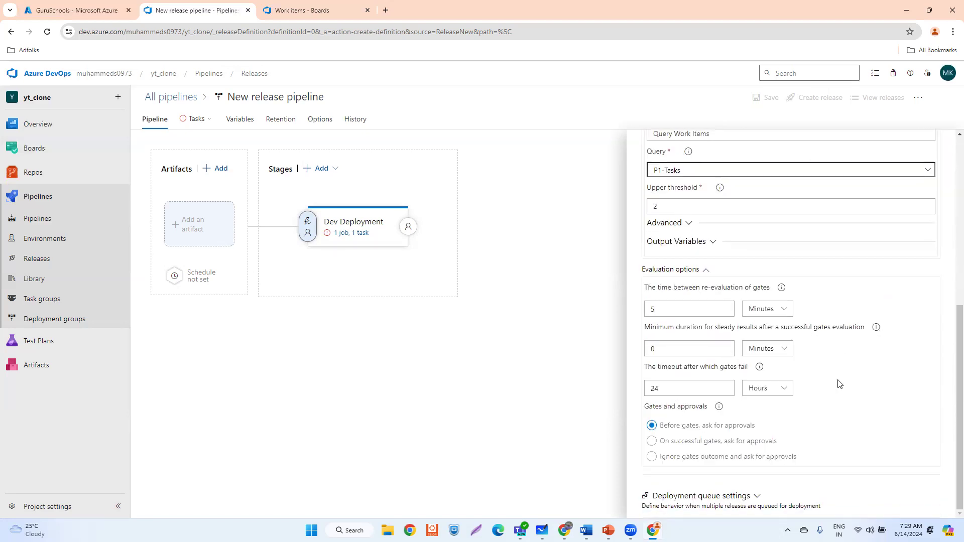
scroll(837, 384, "up", 6)
scroll(838, 385, "down", 4)
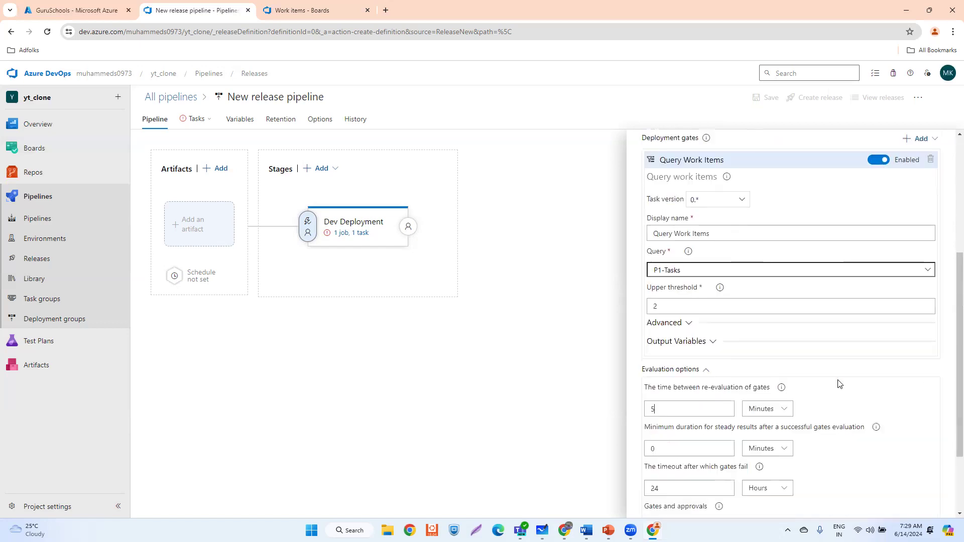
scroll(838, 384, "down", 2)
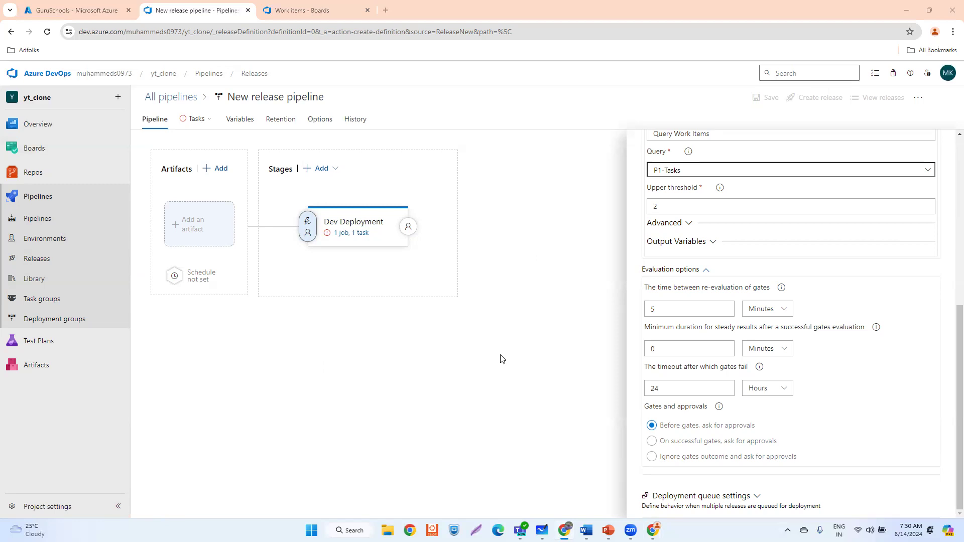
scroll(864, 378, "up", 2)
scroll(863, 378, "up", 5)
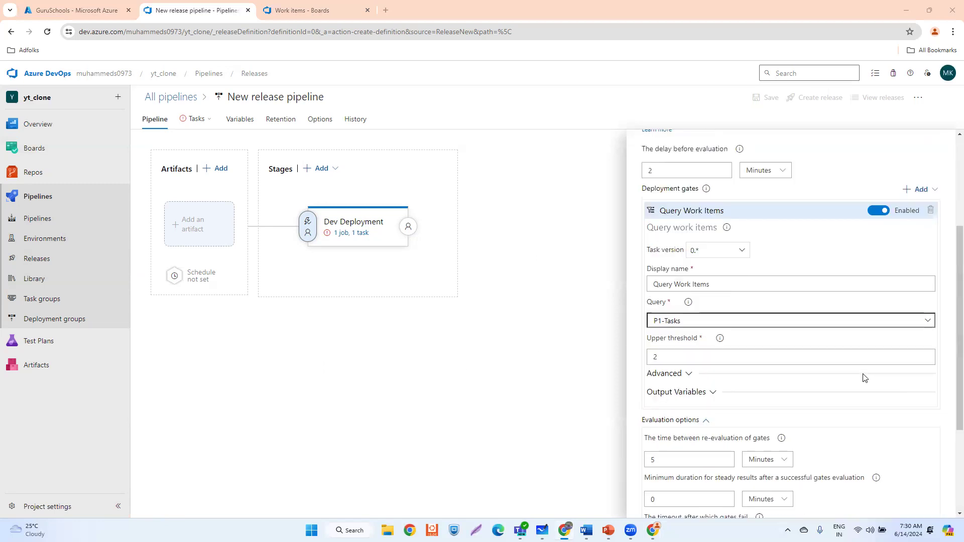
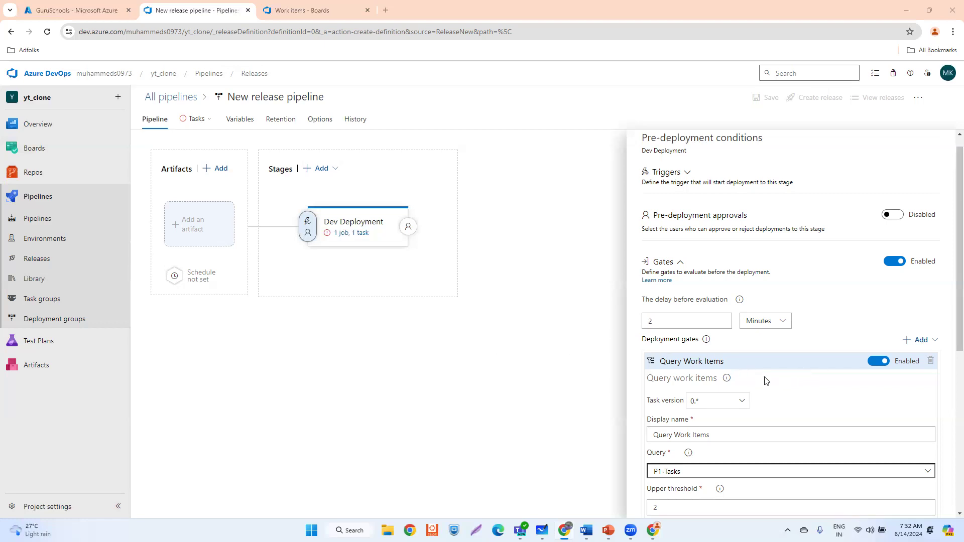
scroll(767, 381, "down", 4)
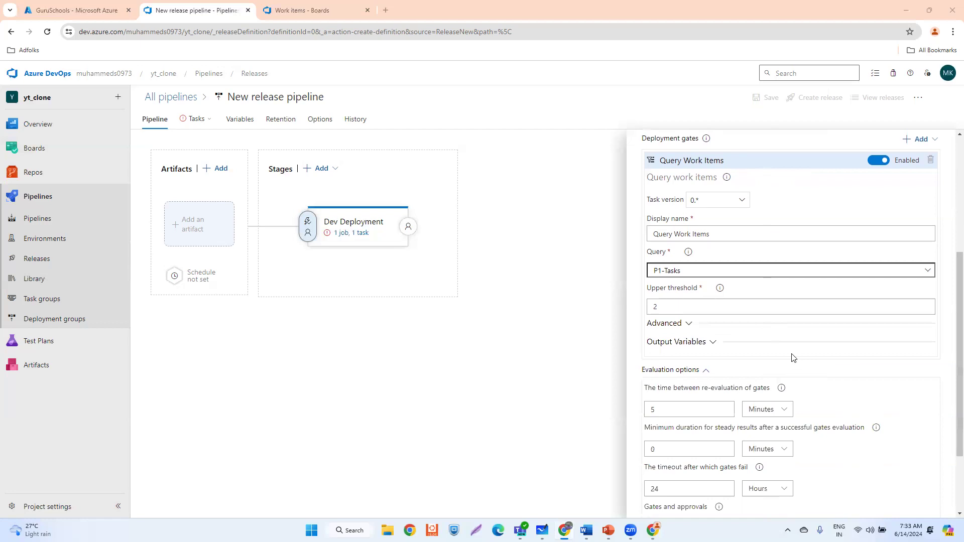
scroll(793, 358, "down", 2)
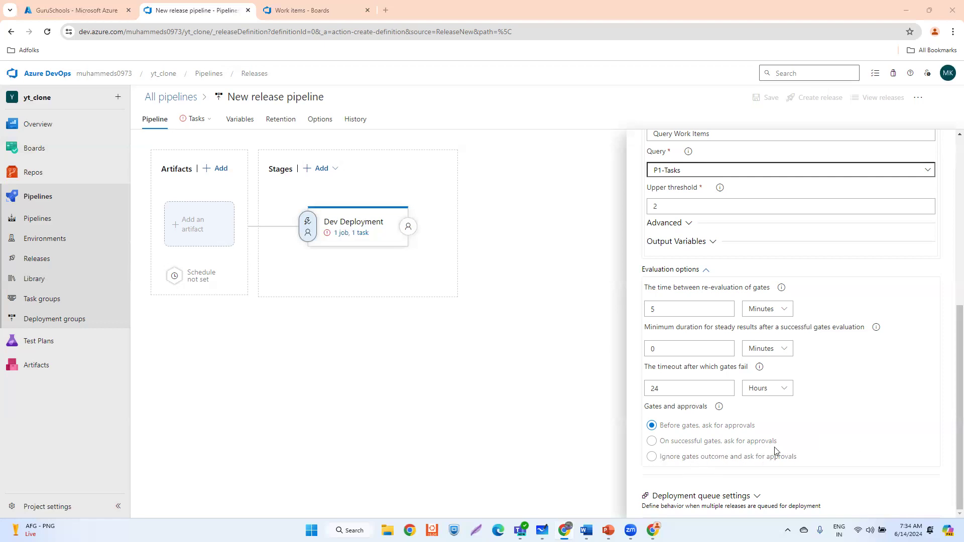
scroll(870, 426, "up", 2)
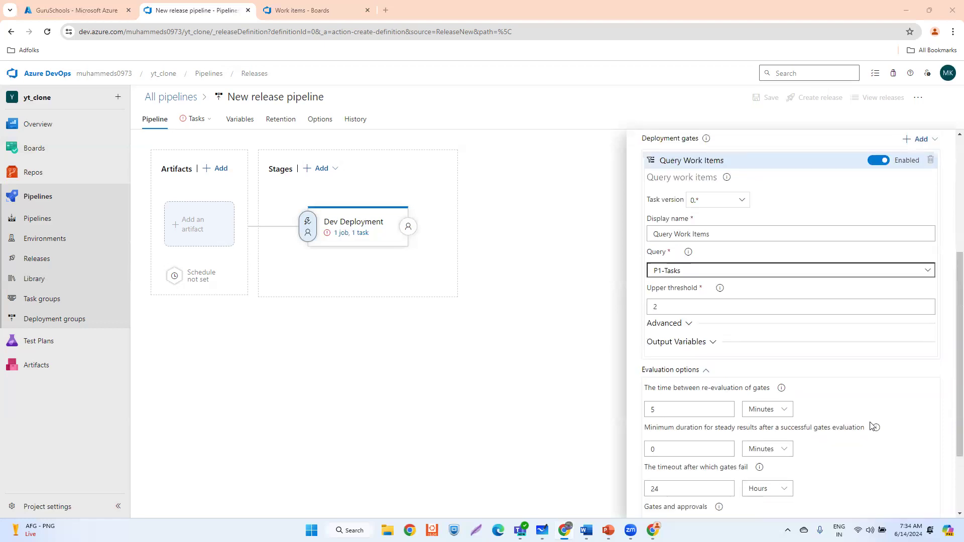
scroll(870, 426, "up", 4)
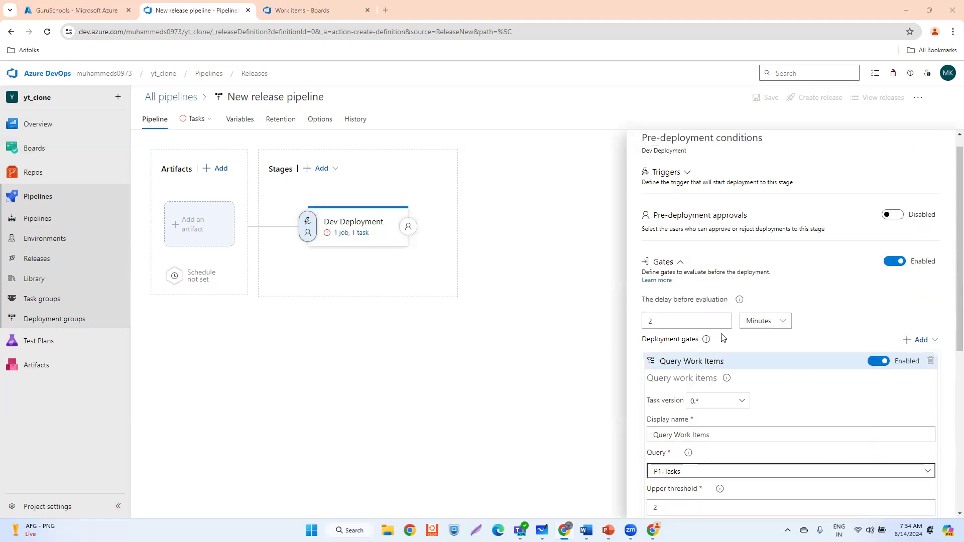
scroll(714, 340, "down", 6)
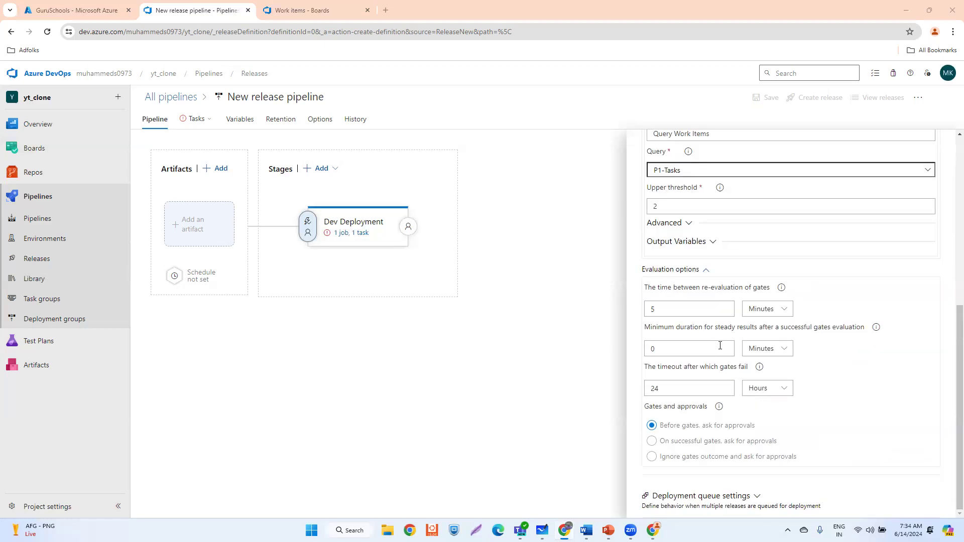
Examine the Dev Deployment stage's deployment queue settings and pre-deployment triggers, and close the pre-deployment conditions
left_click(753, 497)
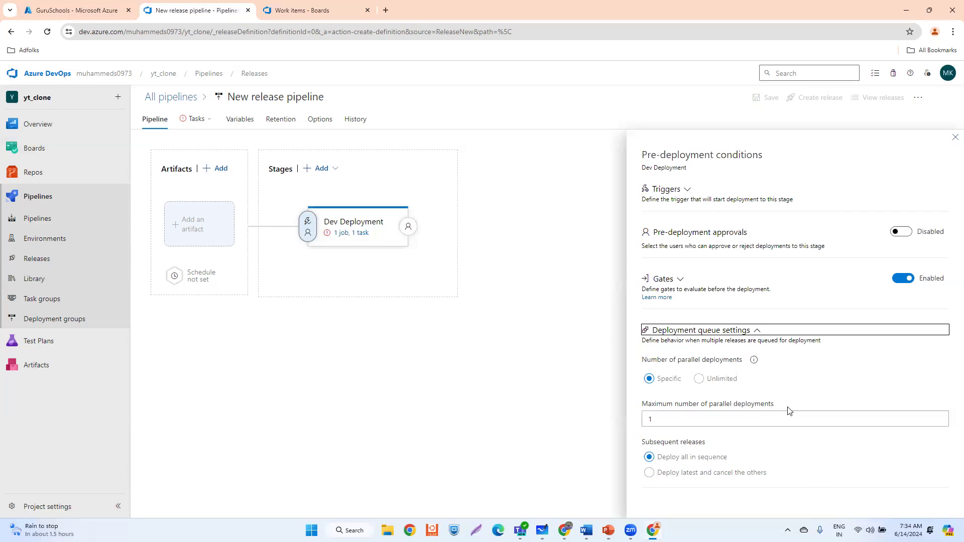
left_click(955, 137)
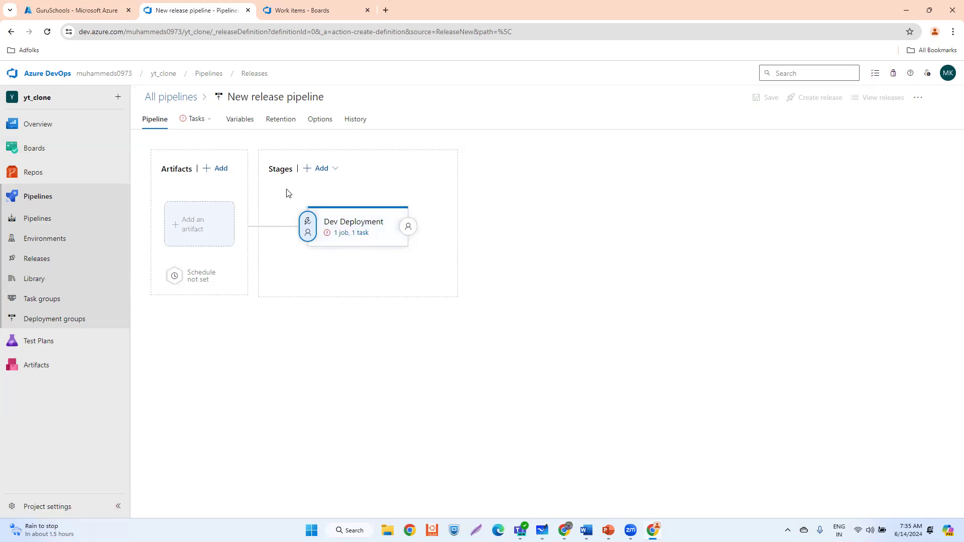
left_click(307, 223)
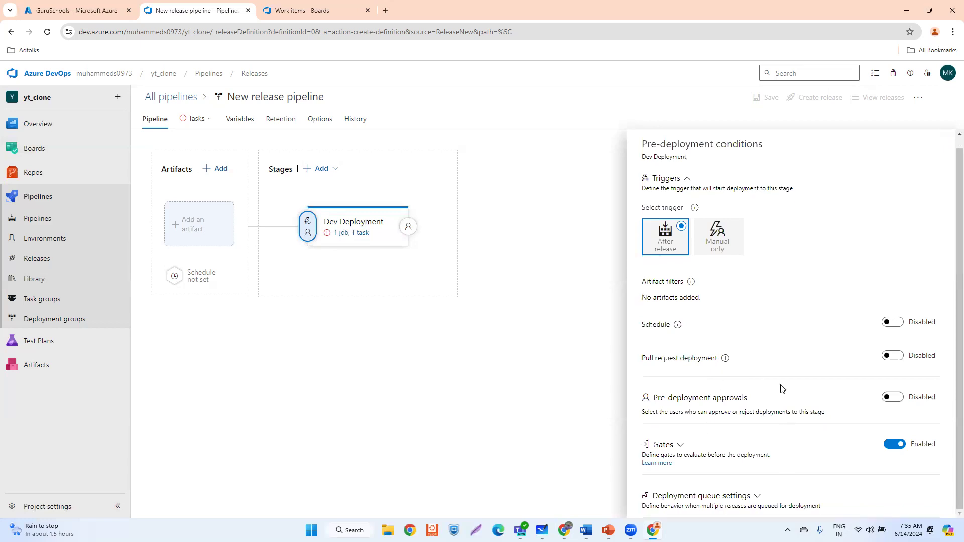
left_click(946, 138)
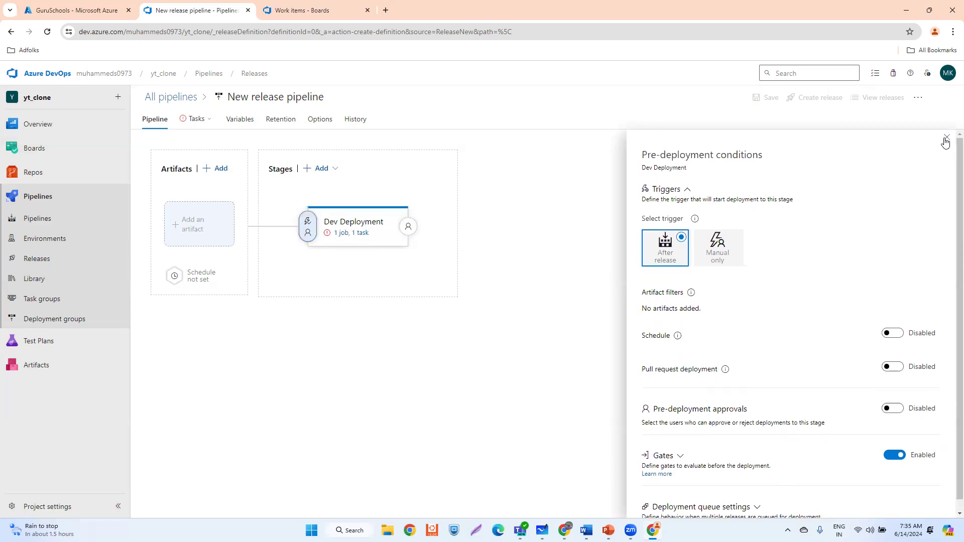
Leave the release pipeline for the project's Releases page and discard the unsaved changes
left_click(344, 233)
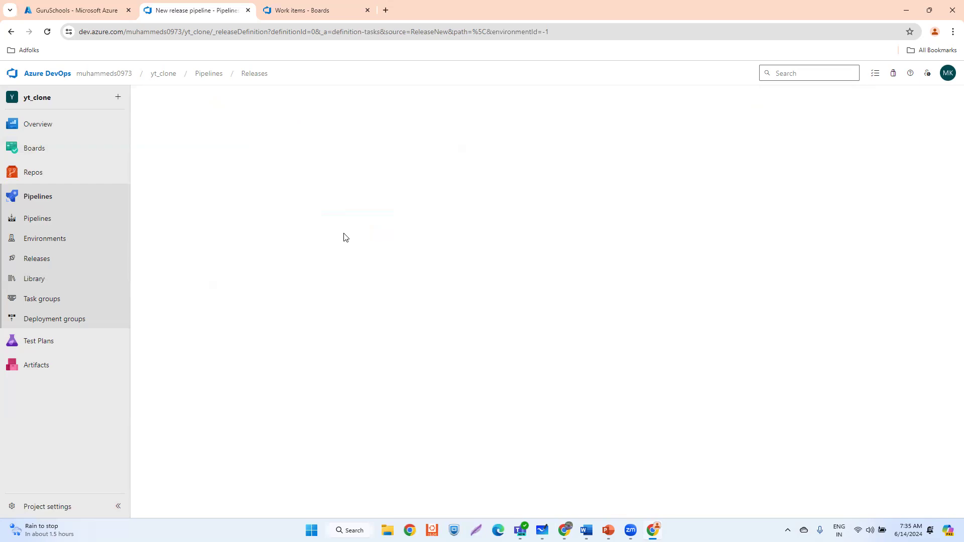
left_click(55, 257)
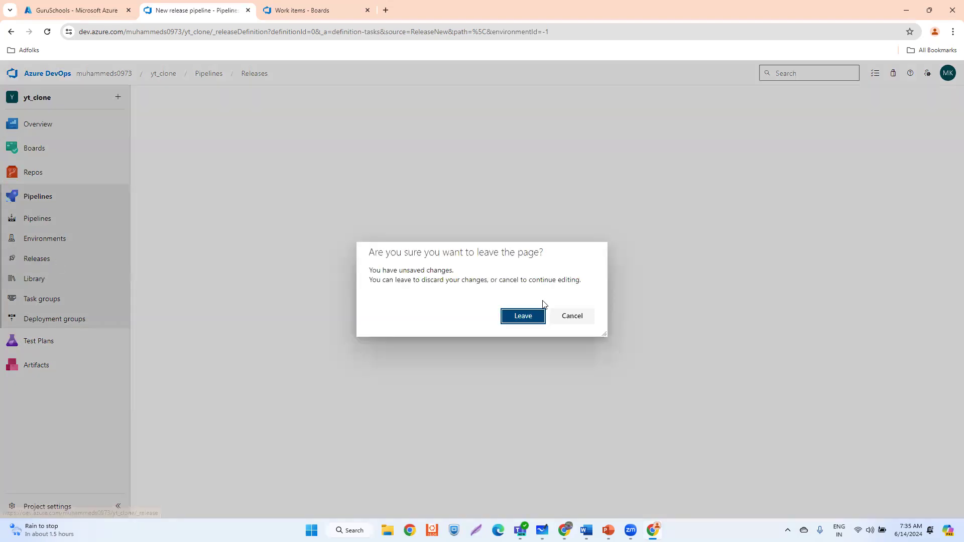
left_click(512, 327)
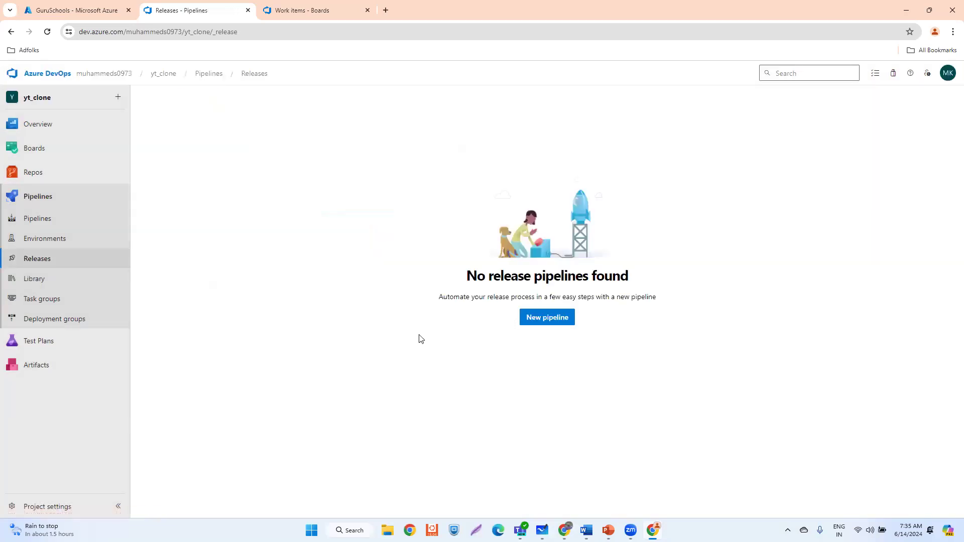
Create a new release pipeline from the Azure App Service deployment template and name its stage Dev Deployment
left_click(570, 322)
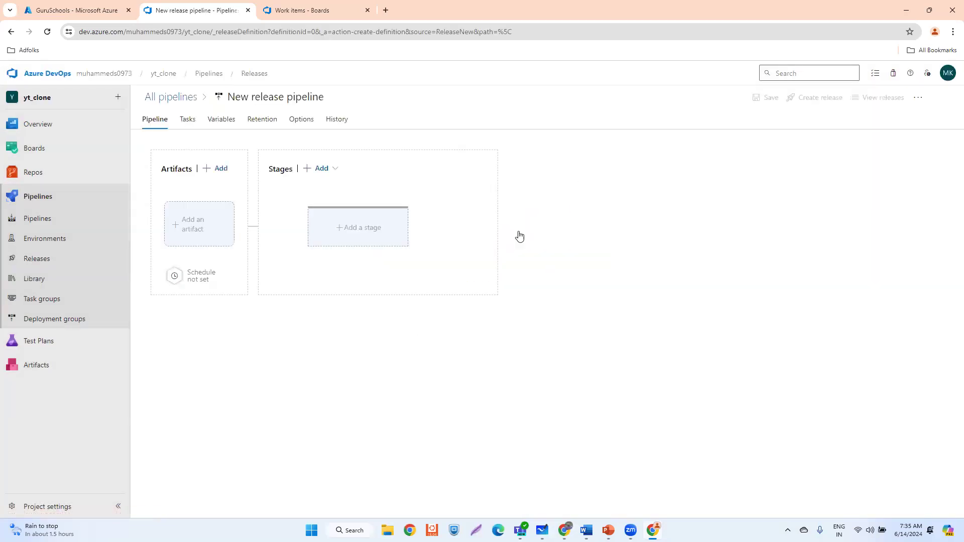
left_click(901, 181)
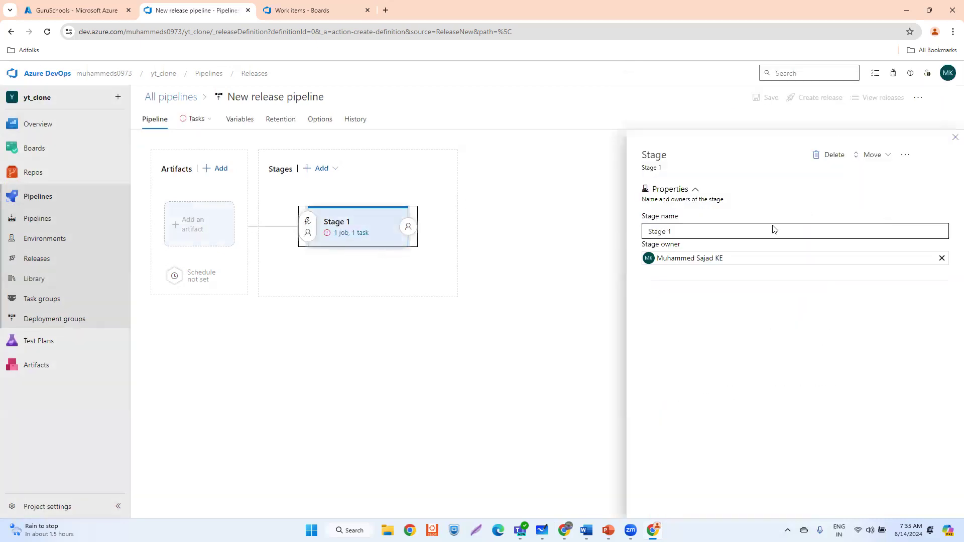
left_click(706, 232)
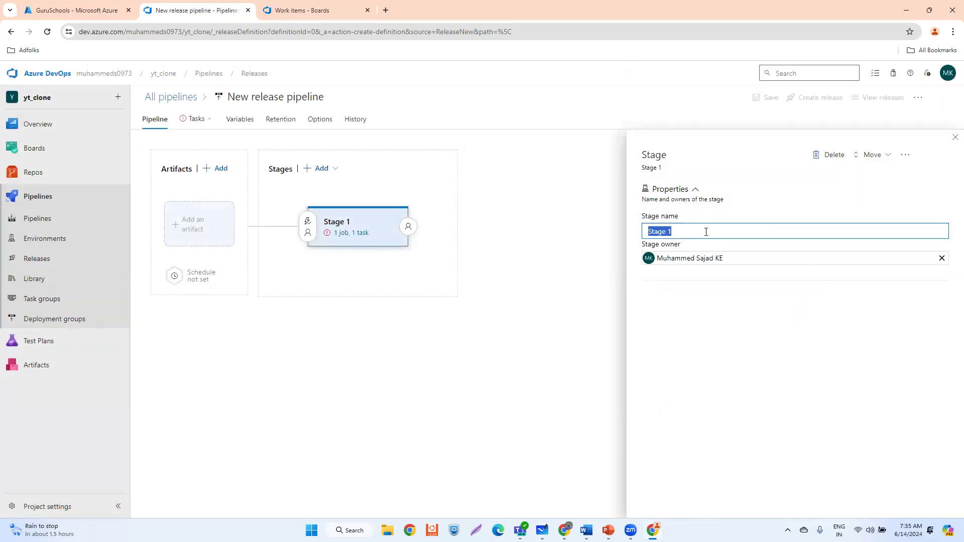
type("dE")
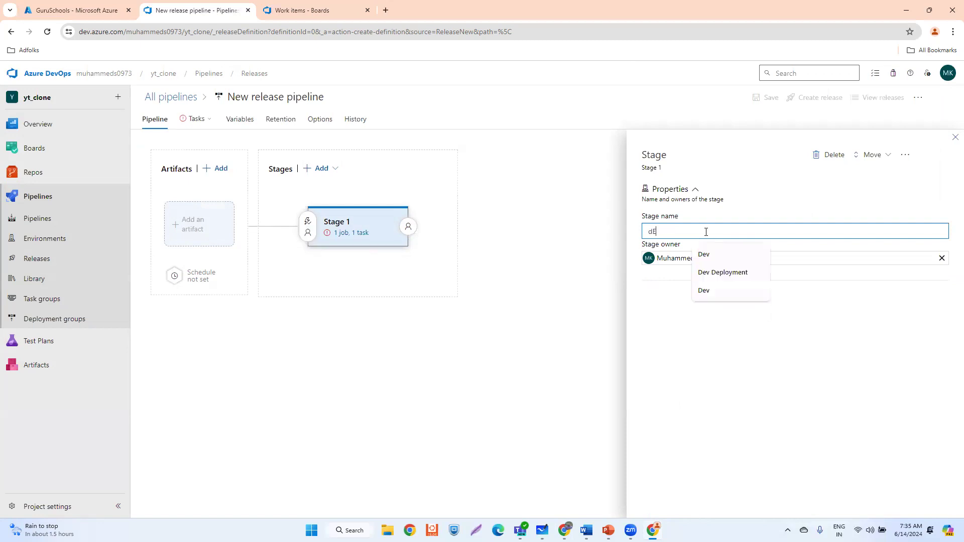
left_click(721, 272)
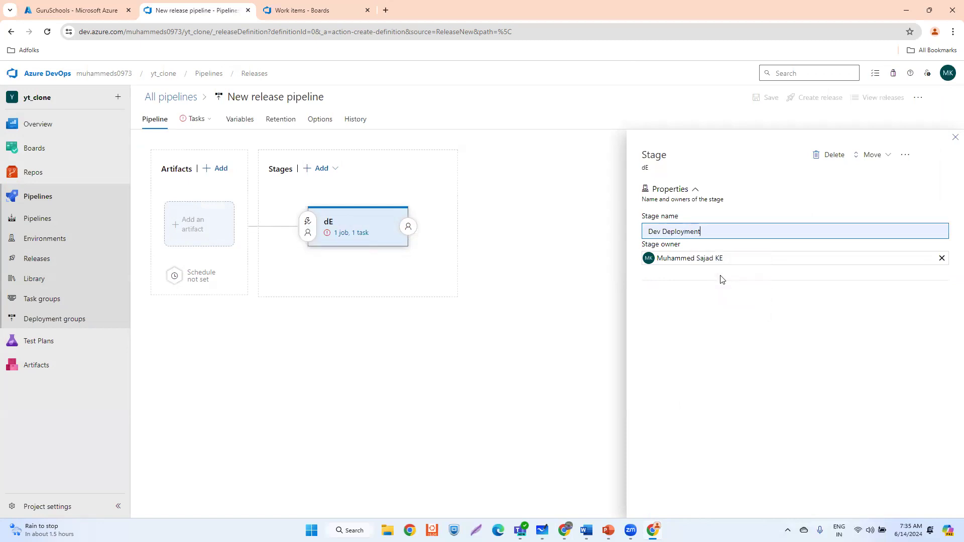
left_click(953, 139)
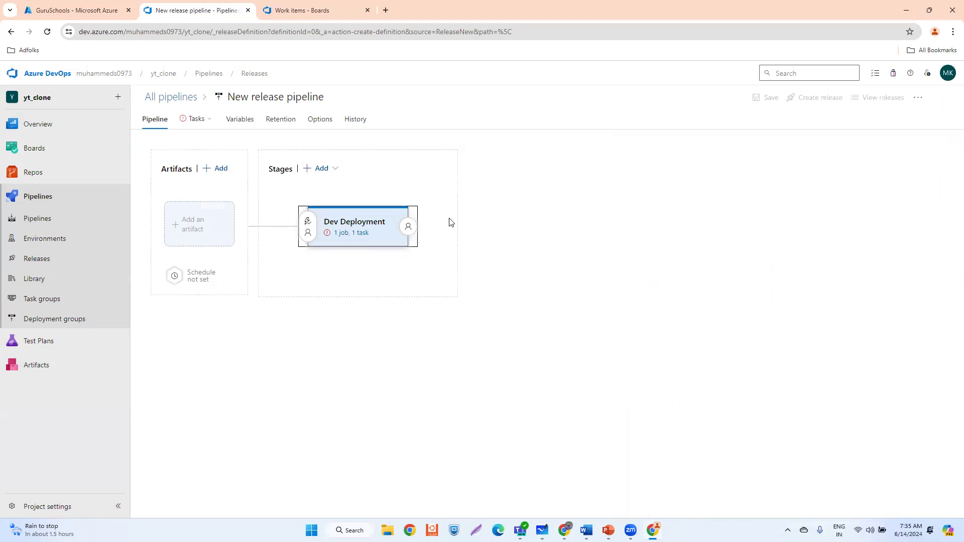
Set the Azure subscription in the Dev Deployment stage's task parameters to the Test-SP service connection
left_click(341, 233)
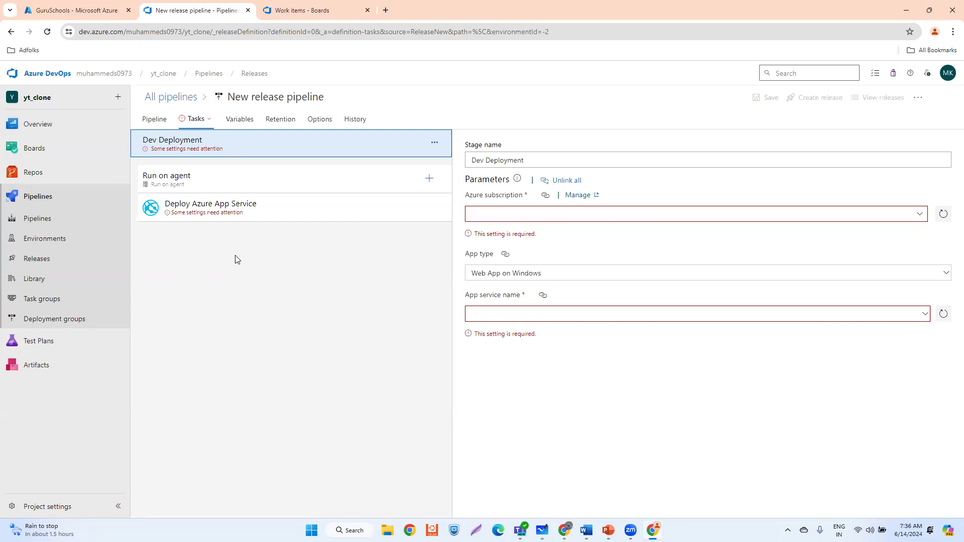
left_click_drag(468, 162, 536, 155)
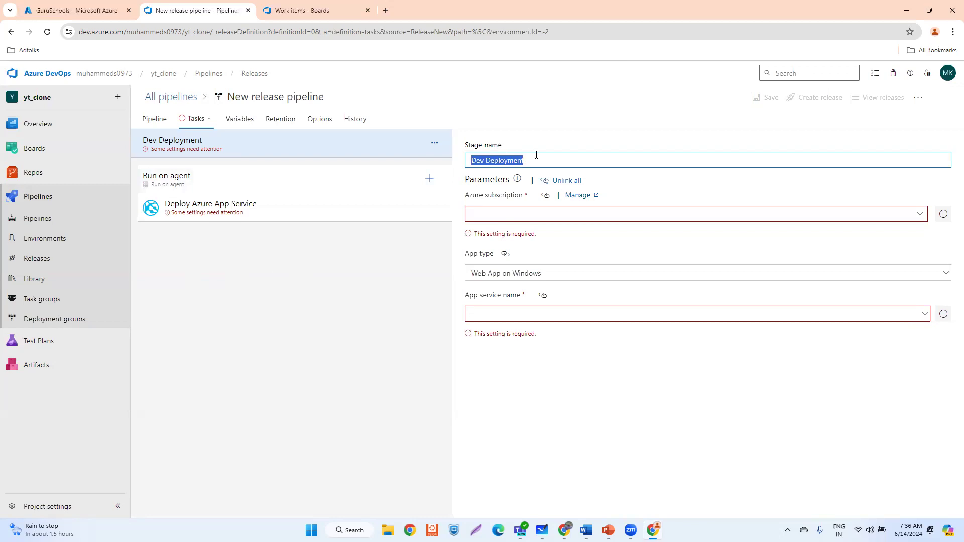
left_click(919, 214)
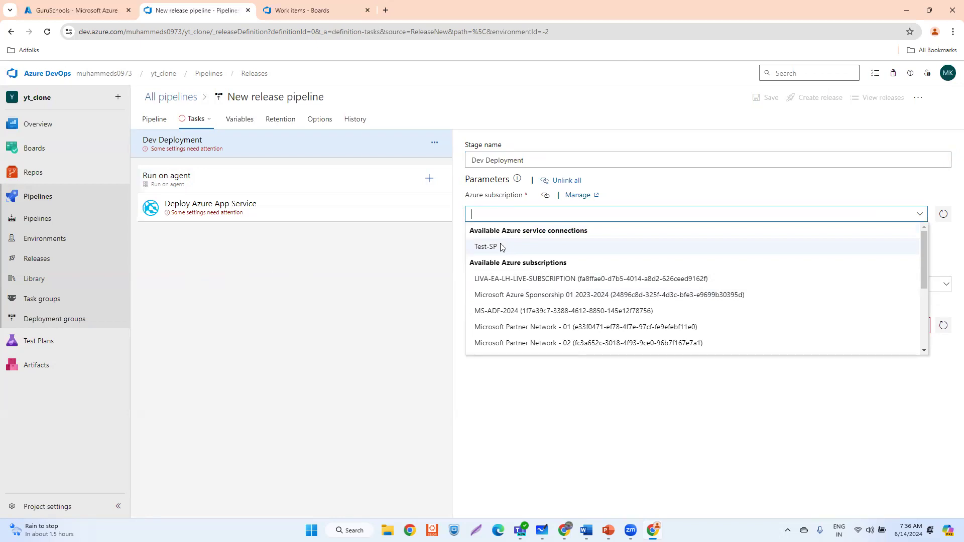
left_click(500, 247)
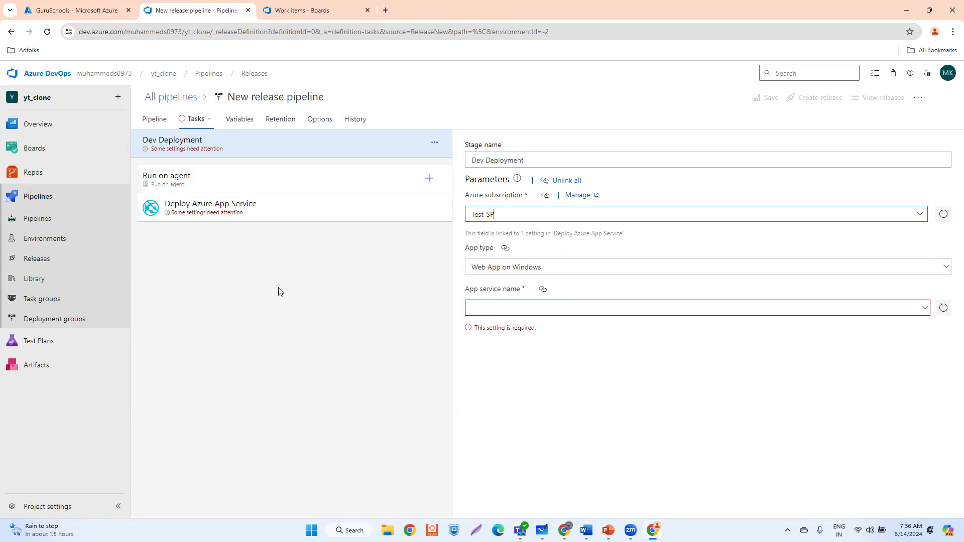
Set the Dev Deployment stage's app type to Web App on Linux and its app service name to GuruSchools
left_click(946, 271)
left_click(913, 261)
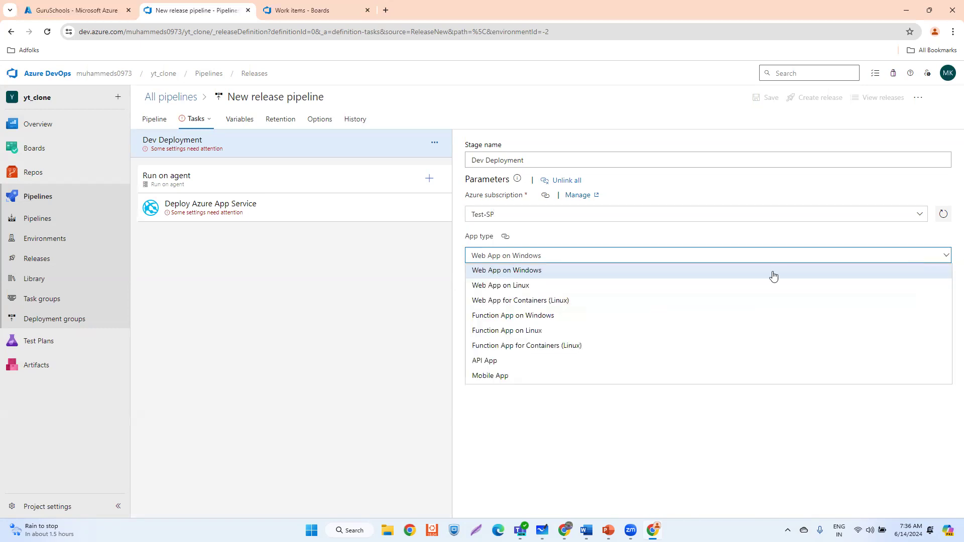
left_click(637, 291)
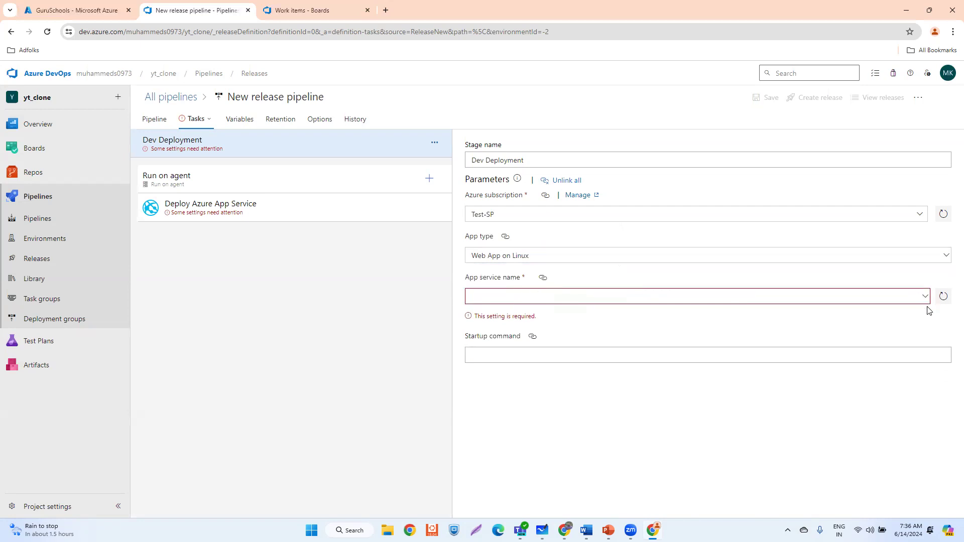
left_click(925, 296)
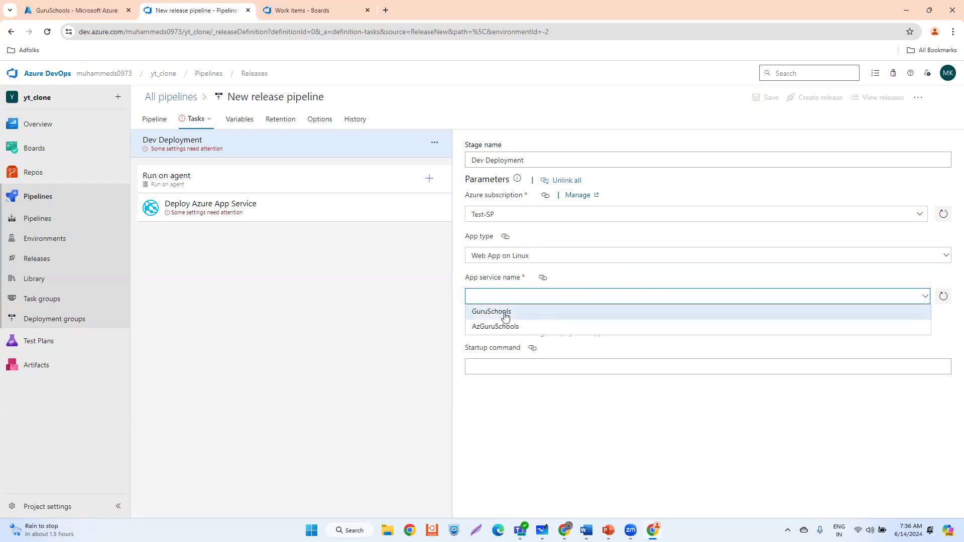
left_click(505, 312)
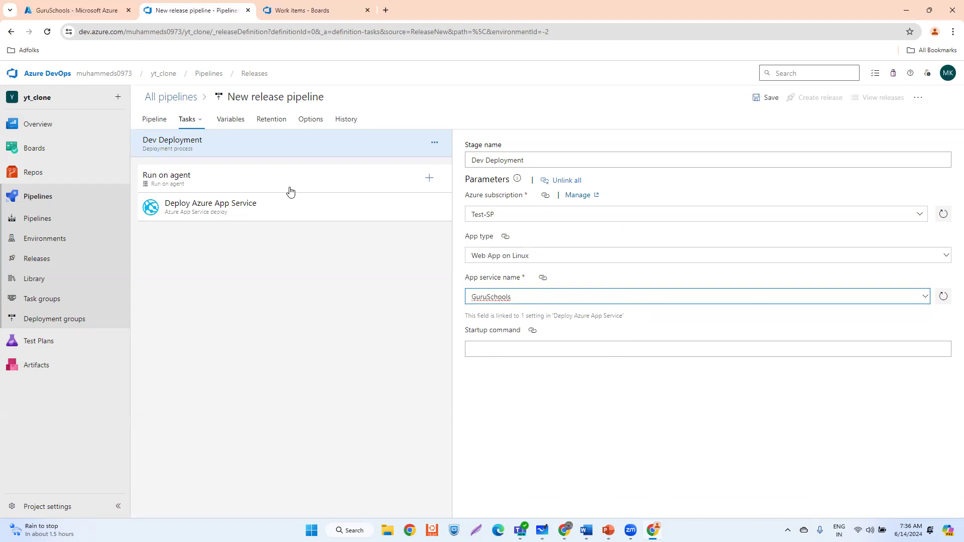
Set the agent pool of the Run on agent job to Azure Pipelines
left_click(193, 180)
left_click(570, 197)
left_click(910, 254)
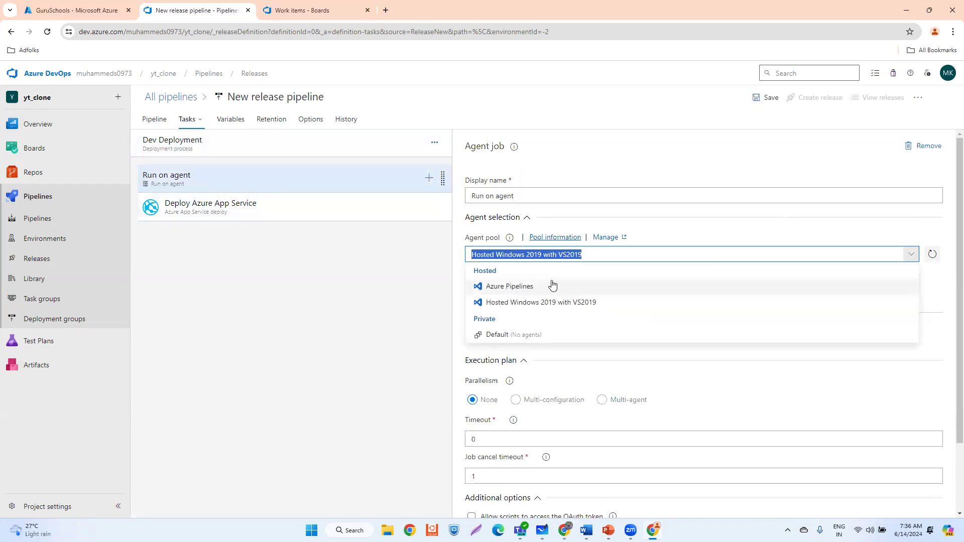
left_click(504, 287)
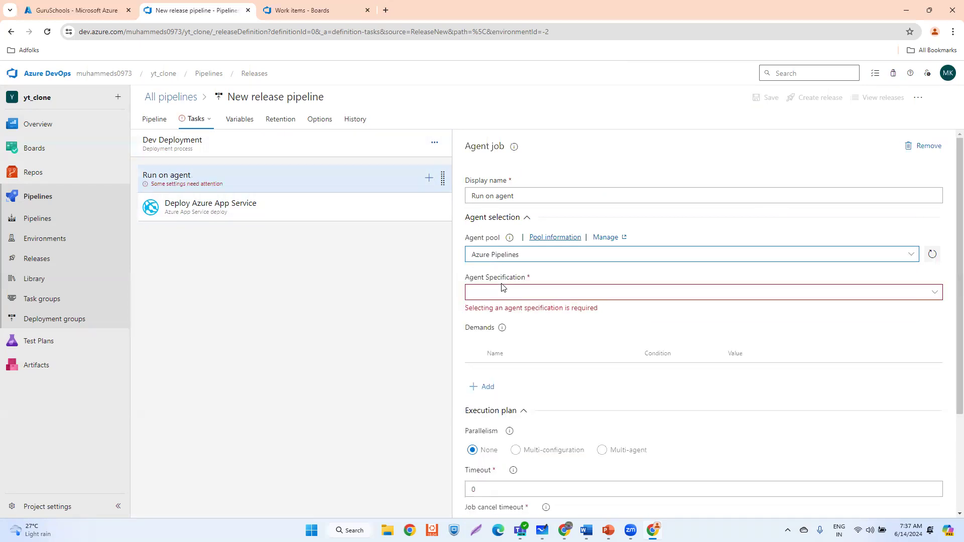
Set the Run on agent job's agent specification to ubuntu latest and review its remaining settings
left_click(935, 296)
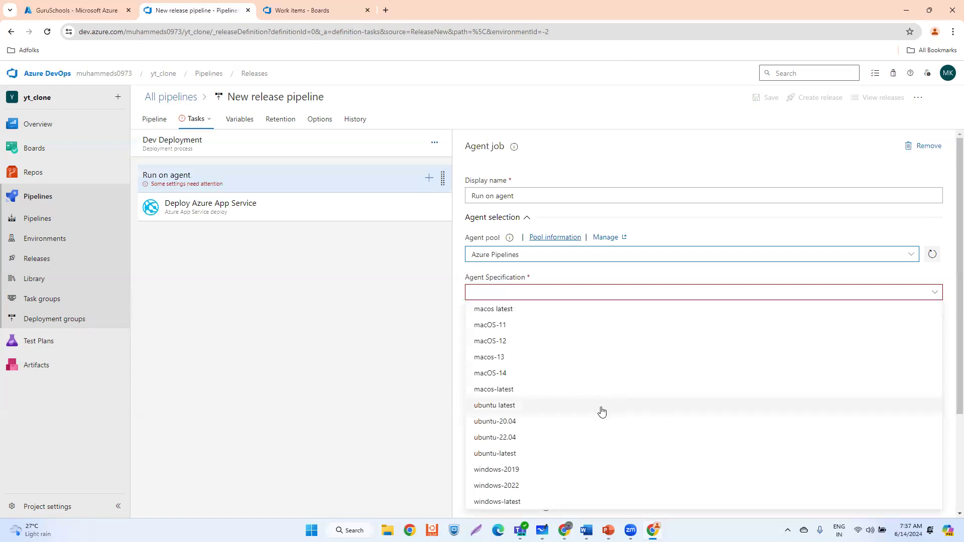
left_click(487, 409)
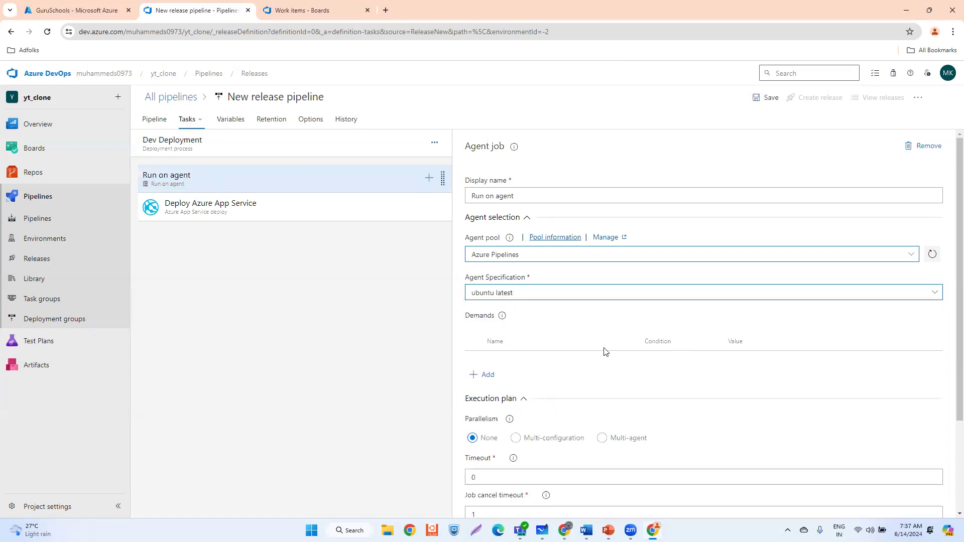
scroll(618, 346, "down", 2)
scroll(678, 335, "down", 1)
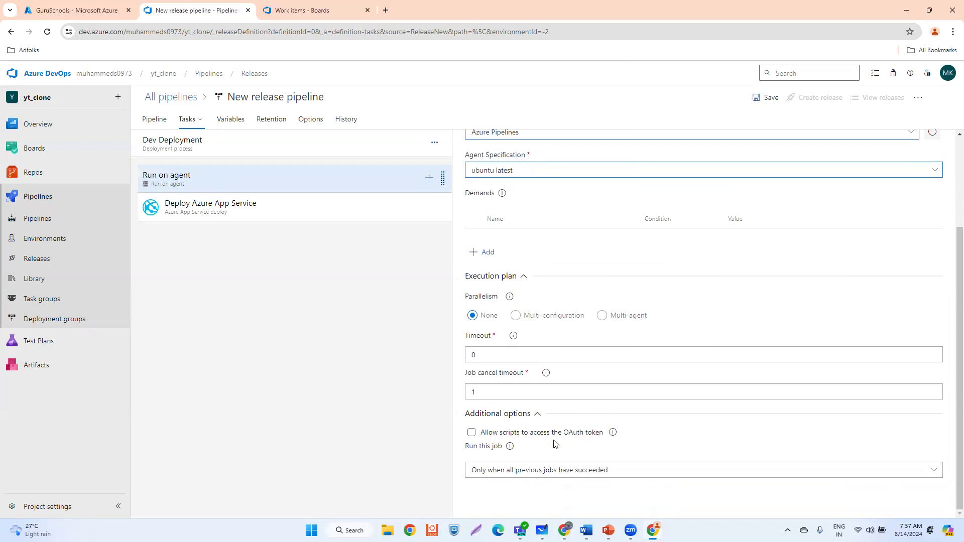
scroll(618, 354, "up", 2)
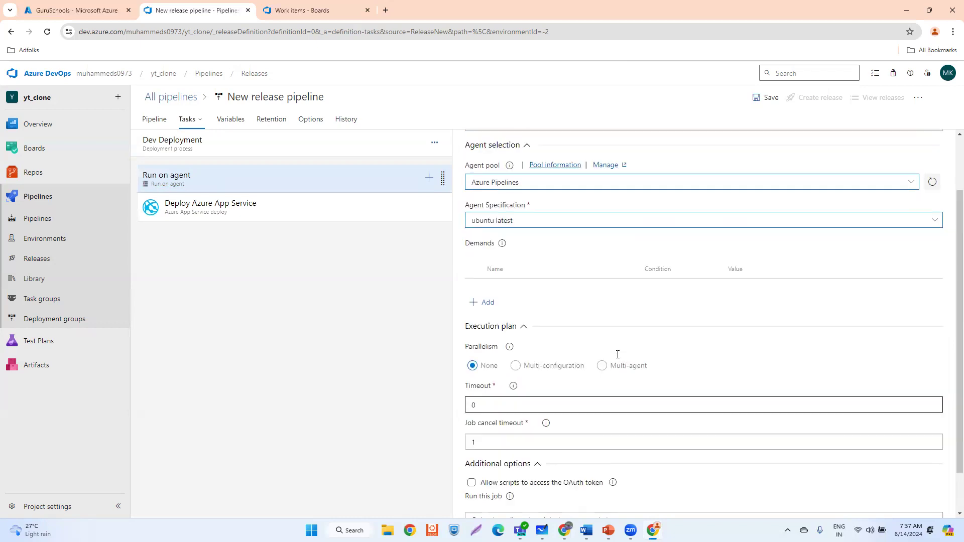
scroll(617, 357, "up", 1)
scroll(618, 357, "up", 1)
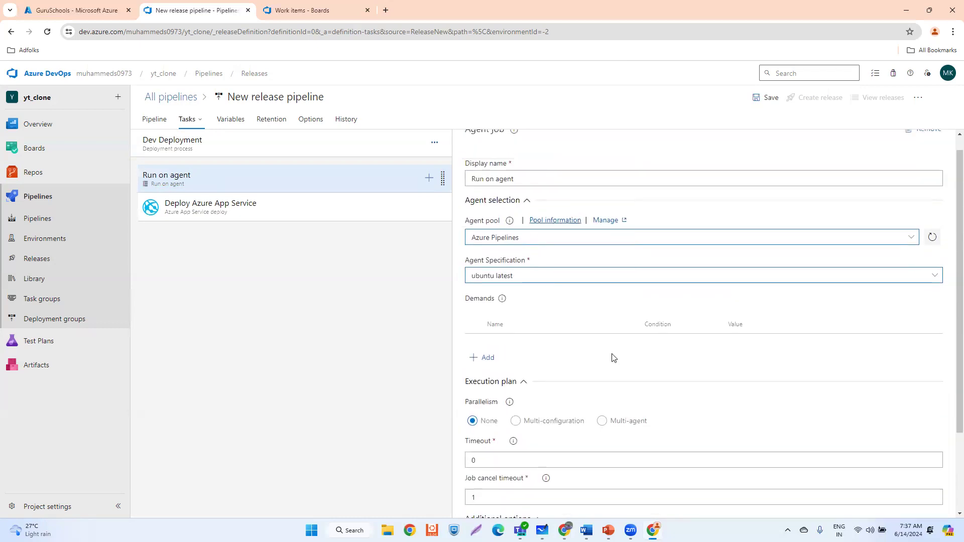
scroll(566, 341, "down", 3)
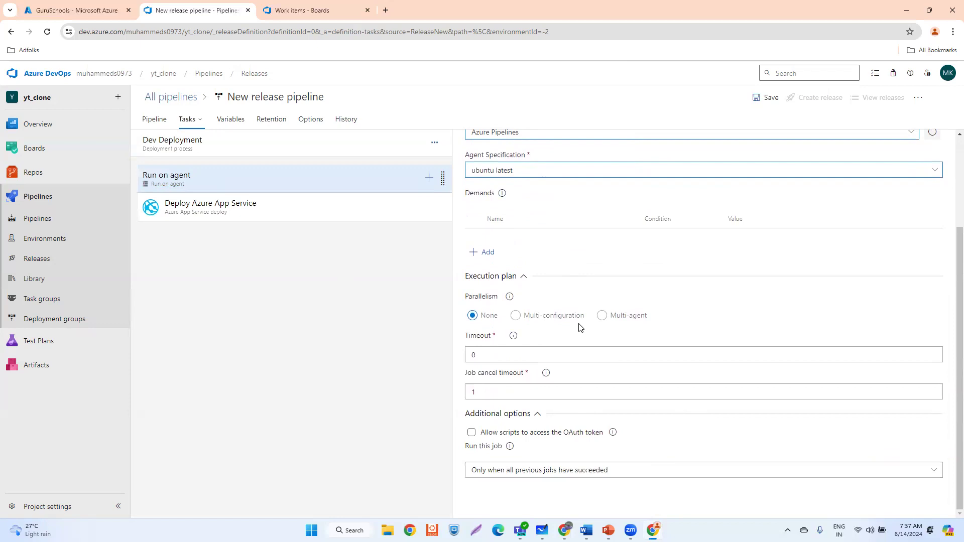
Enable deployment to a slot in the Deploy Azure App Service task and set its resource group to rg-test-001
left_click(209, 207)
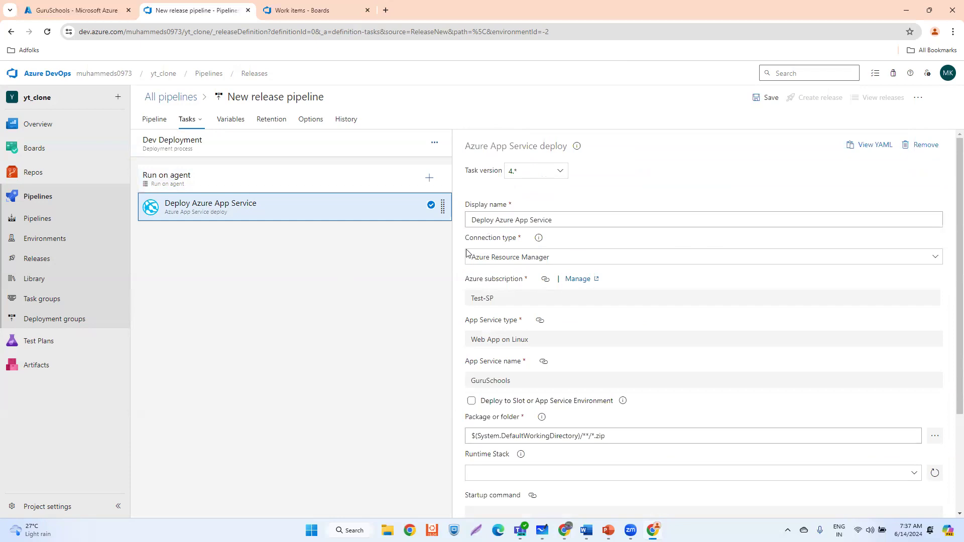
scroll(516, 297, "down", 2)
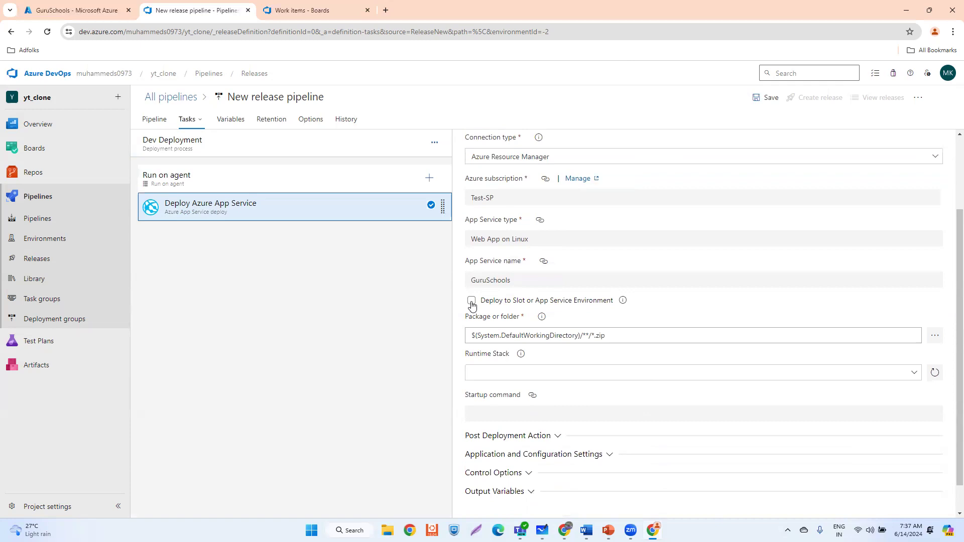
left_click(70, 11)
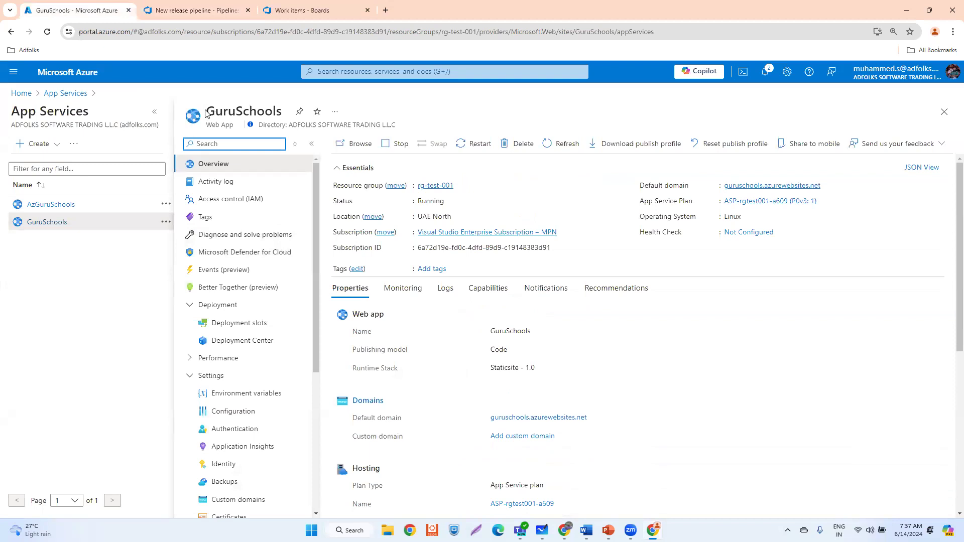
left_click(194, 12)
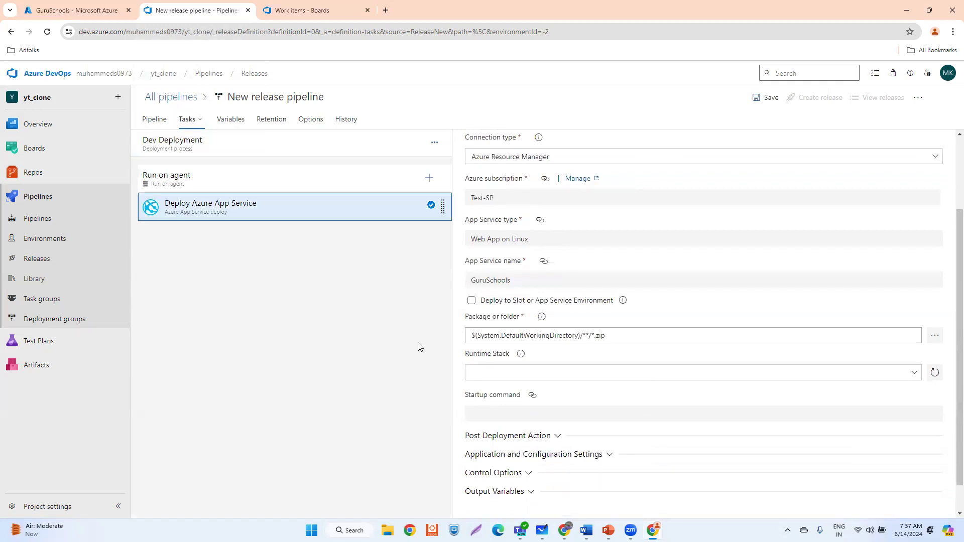
left_click(75, 11)
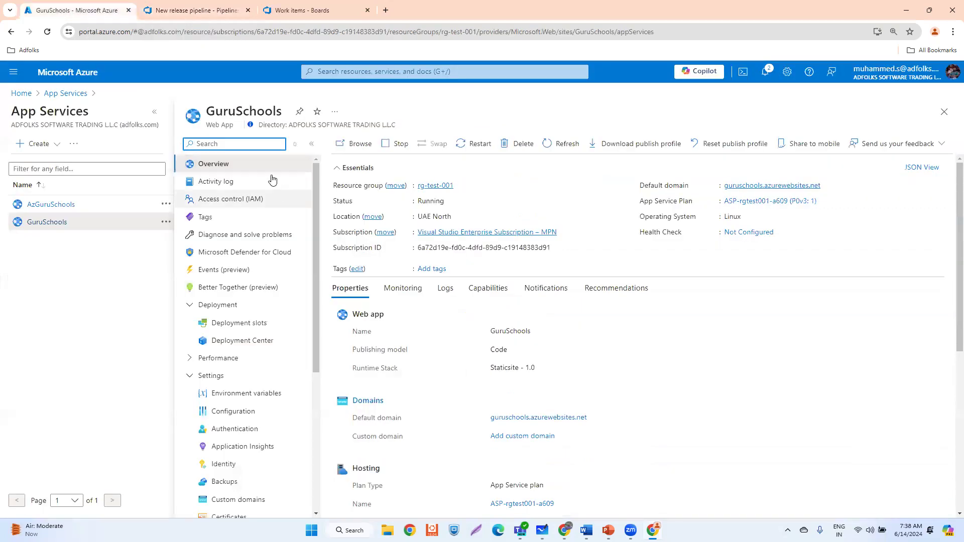
left_click(205, 12)
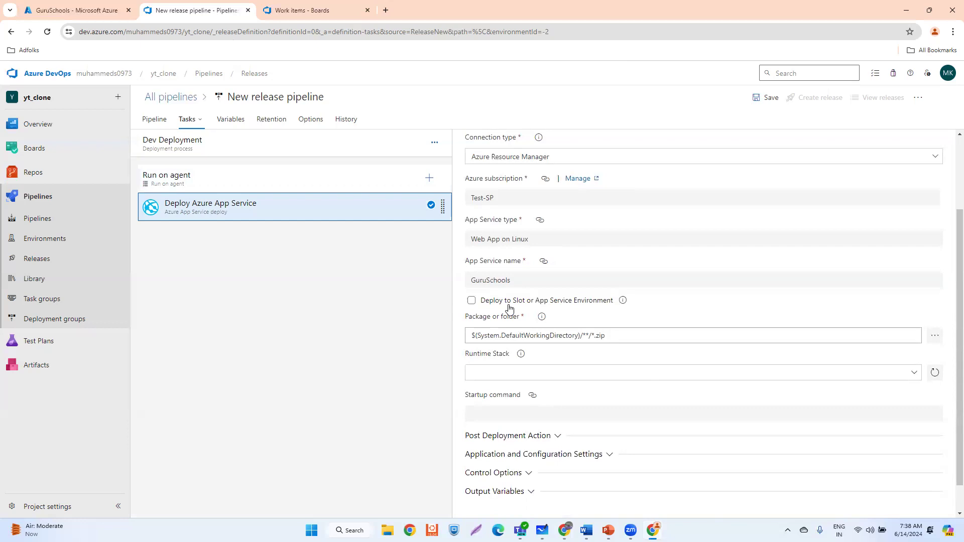
left_click(471, 300)
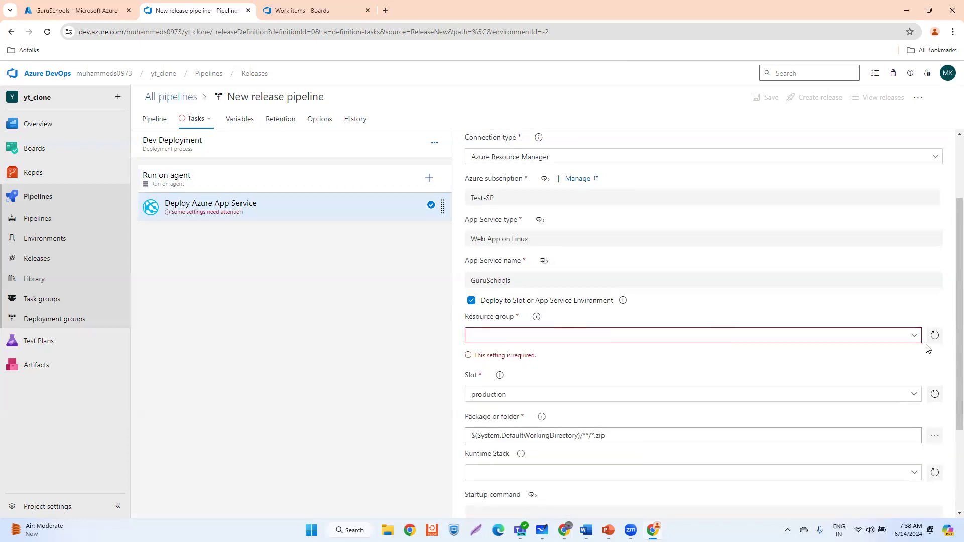
left_click(914, 336)
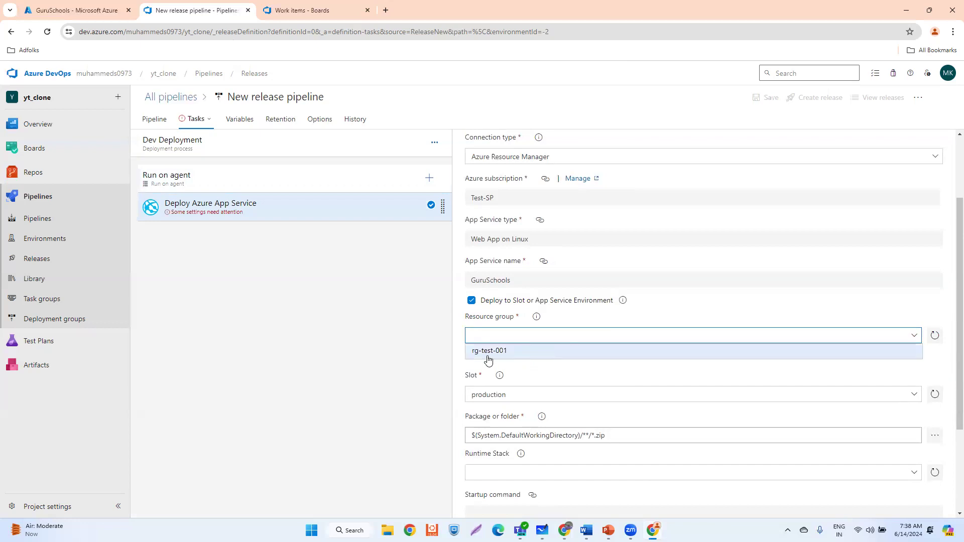
left_click(488, 351)
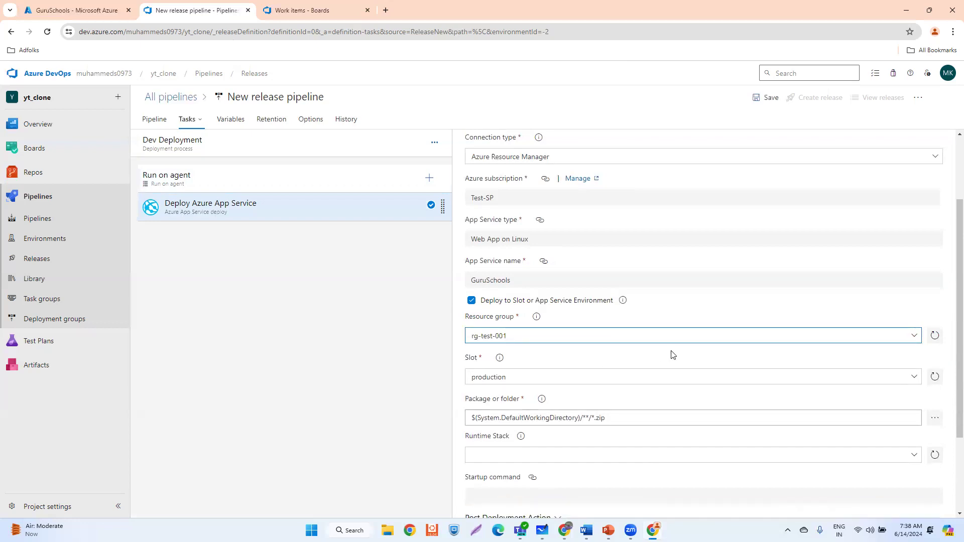
Check which deployment slots the Deploy Azure App Service task offers
left_click(915, 377)
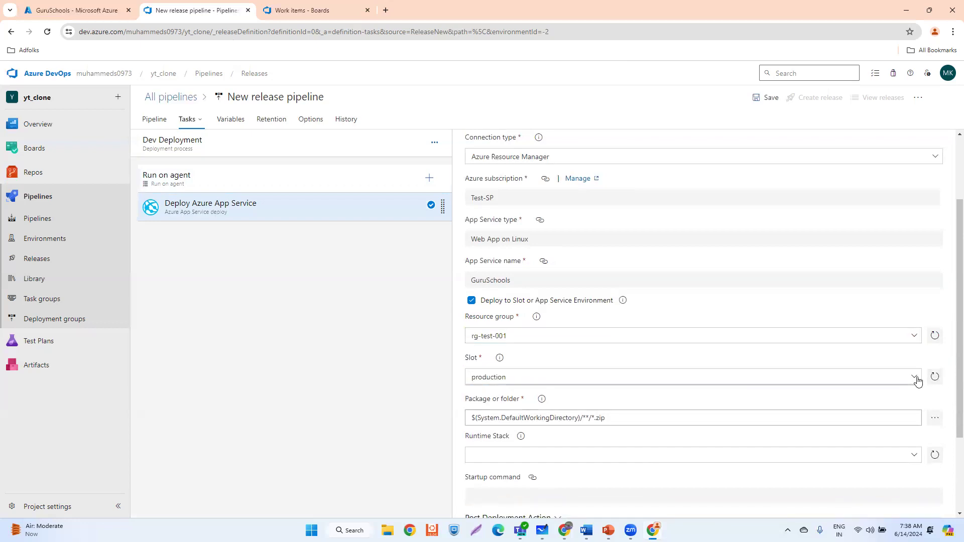
left_click(916, 380)
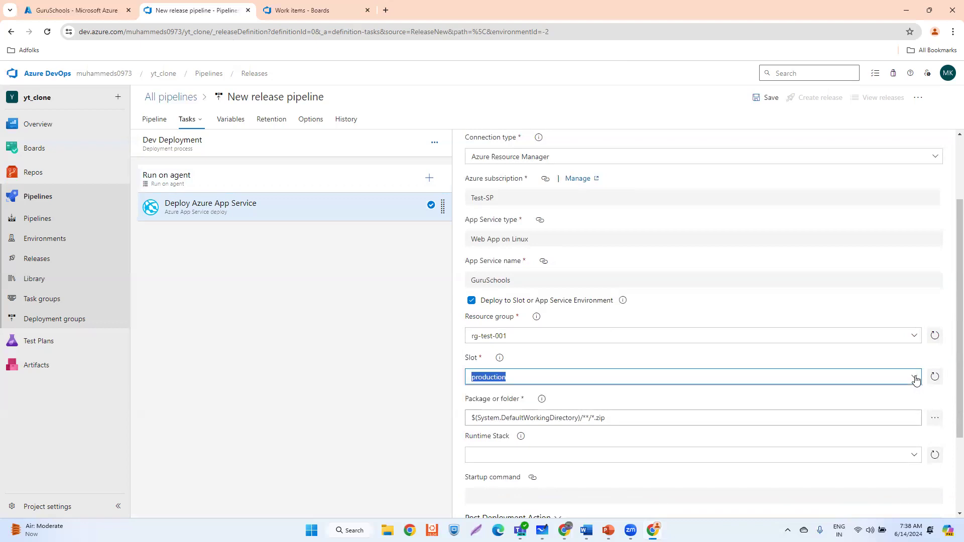
left_click(916, 380)
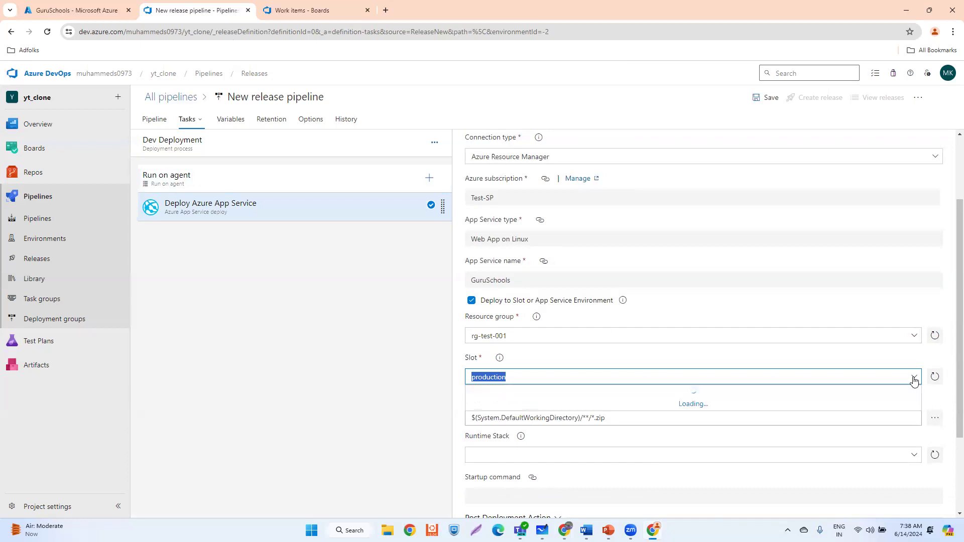
left_click(724, 355)
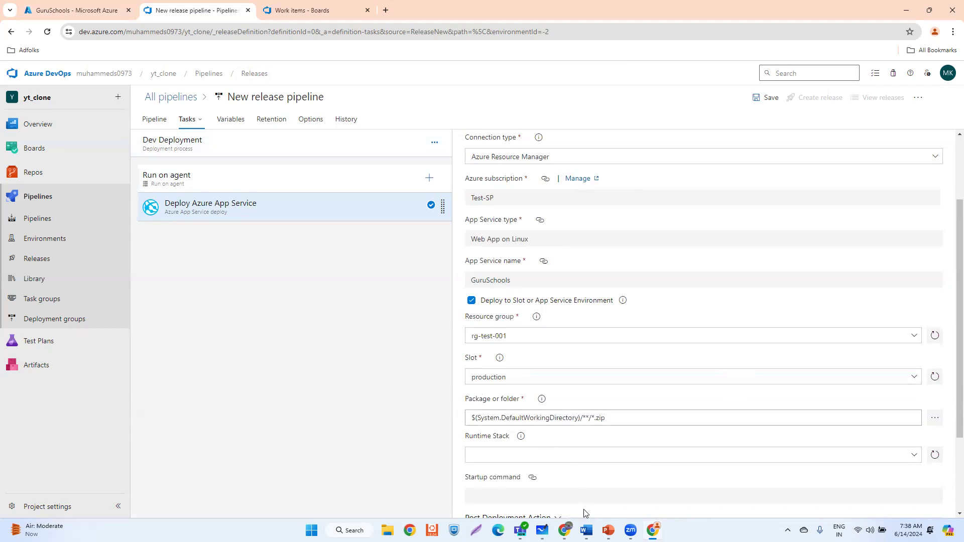
mouse_move(587, 527)
left_click(543, 530)
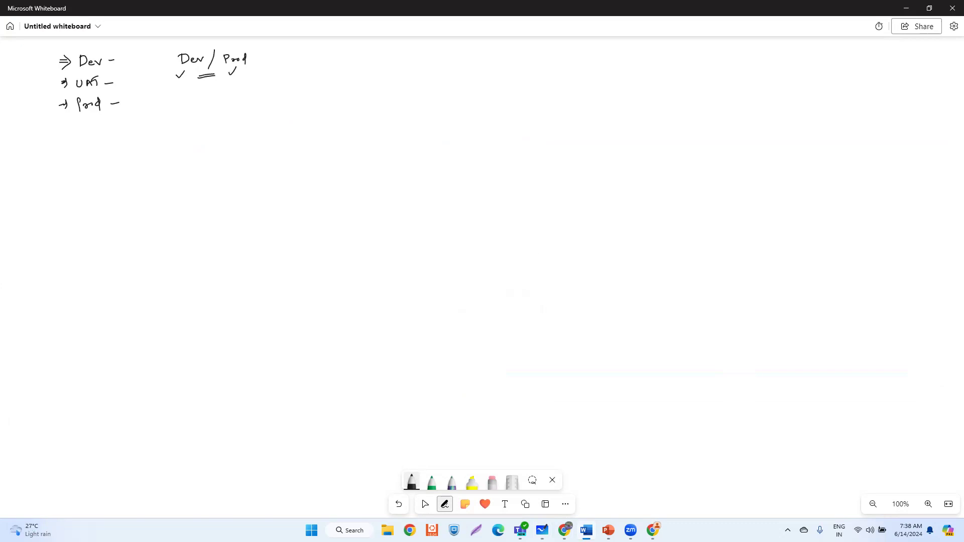
key("alt+Tab")
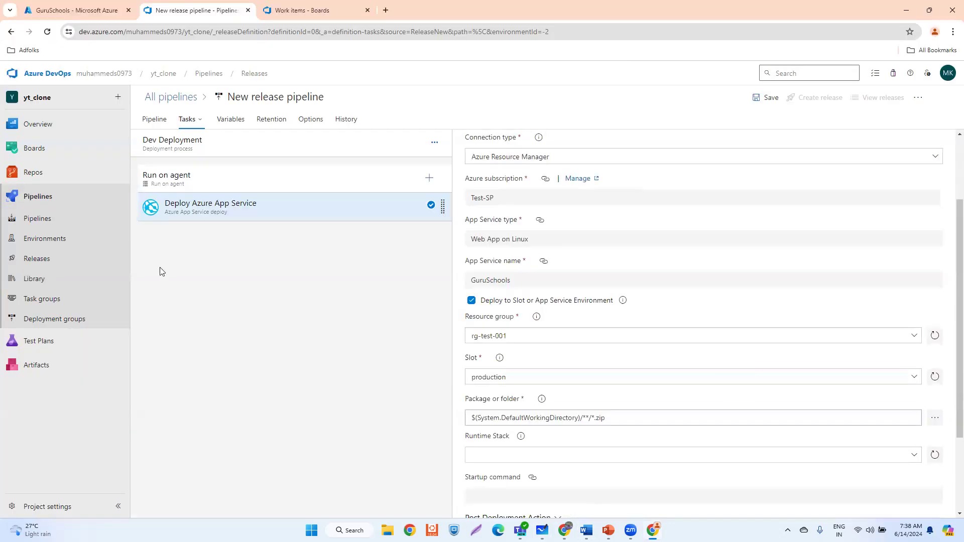
Switch to the Azure portal and start adding a deployment slot named staging to the GuruSchools web app
left_click(70, 10)
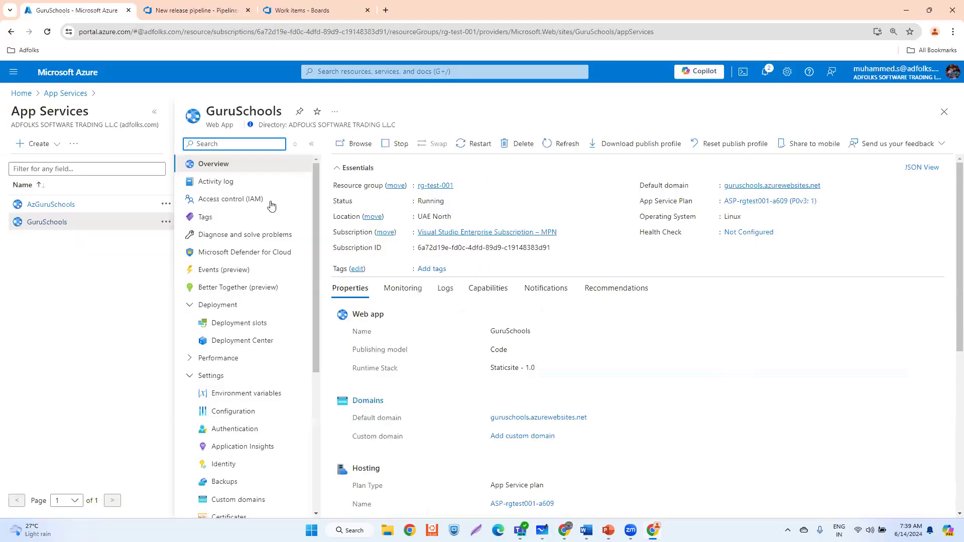
left_click(241, 329)
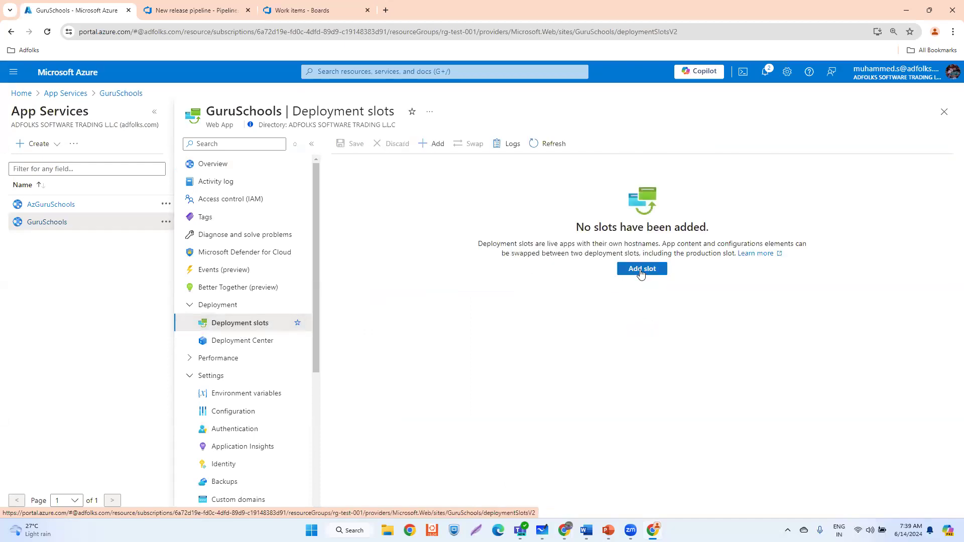
left_click(640, 270)
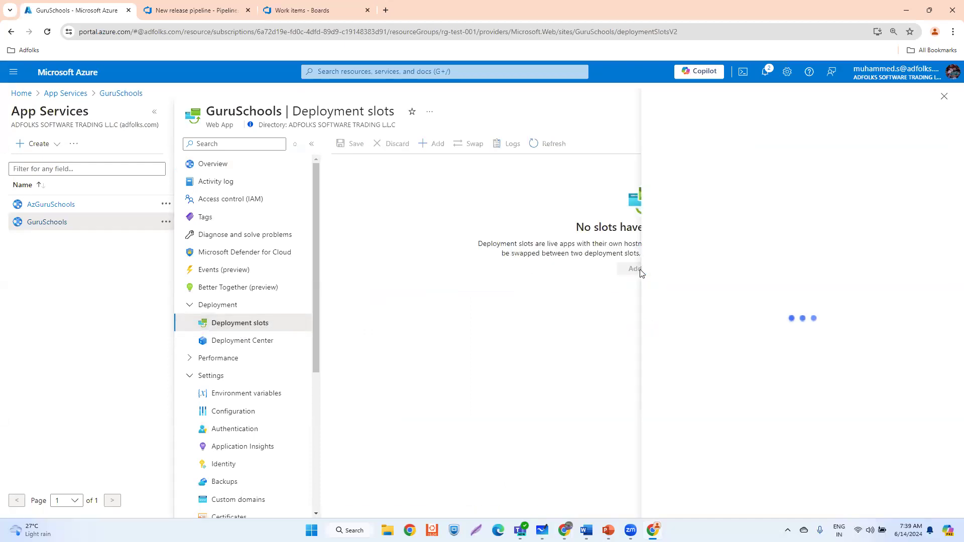
left_click(679, 146)
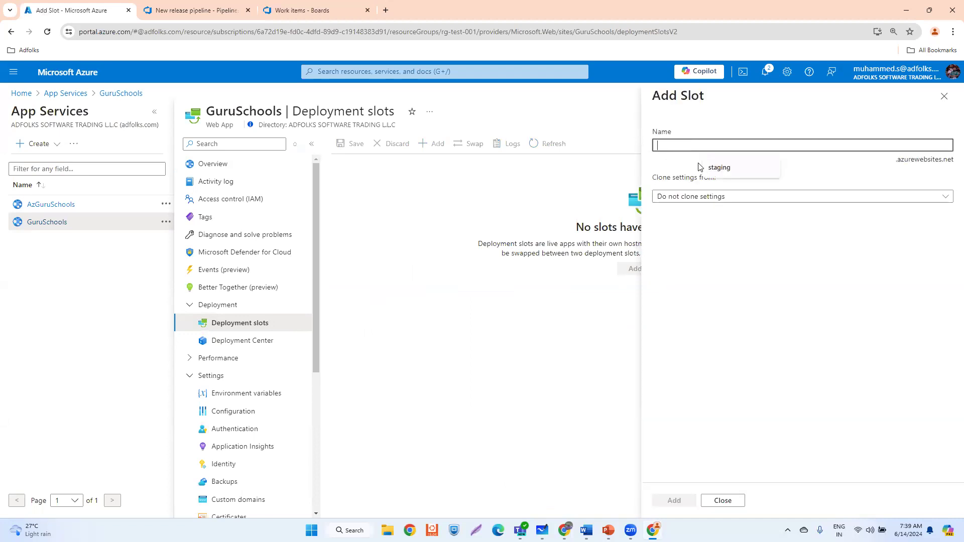
left_click(713, 168)
double_click(654, 149)
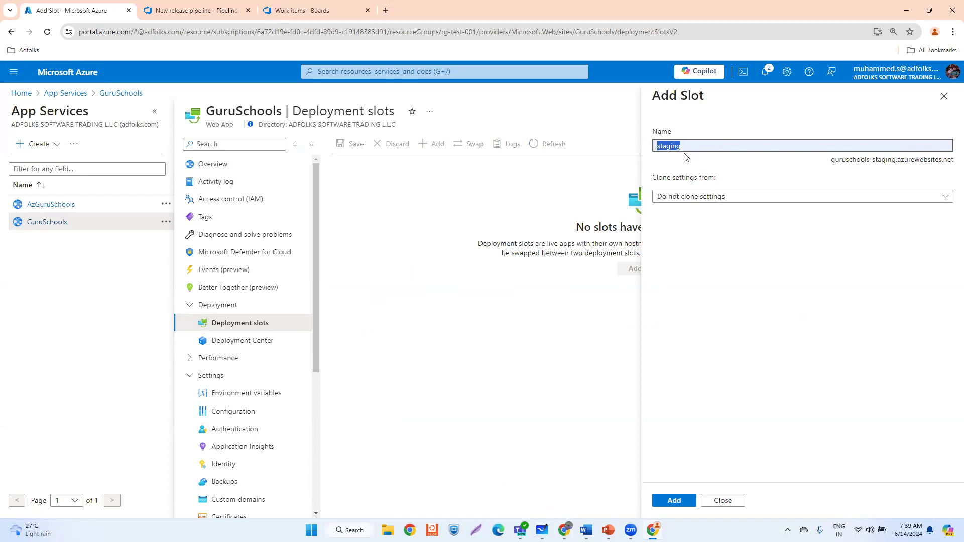
Examine how the slot name forms part of the new slot's hostname
left_click(850, 164)
left_click_drag(831, 161, 950, 165)
left_click(900, 166)
triple_click(953, 159)
left_click(949, 159)
triple_click(950, 161)
left_click(950, 165)
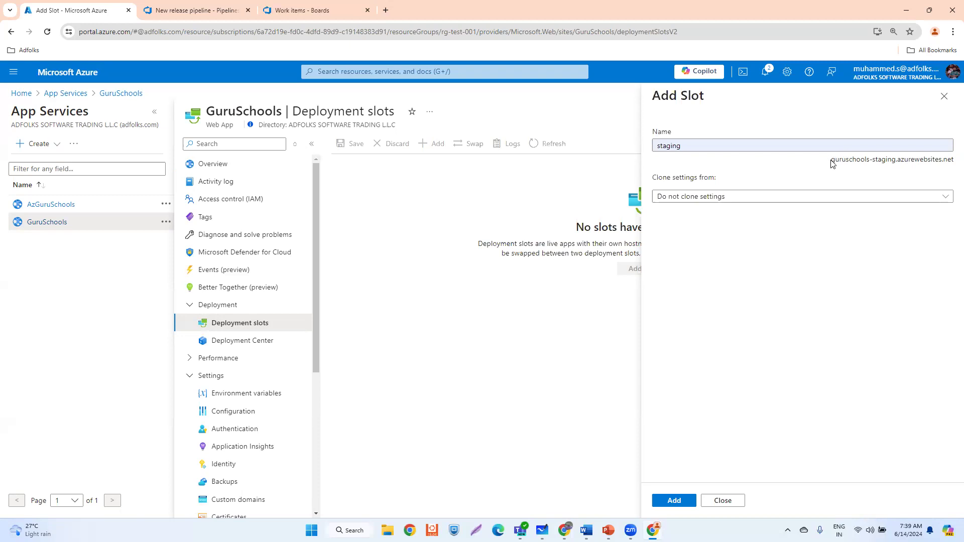
left_click_drag(870, 159, 894, 163)
left_click(682, 146)
left_click_drag(682, 147, 657, 142)
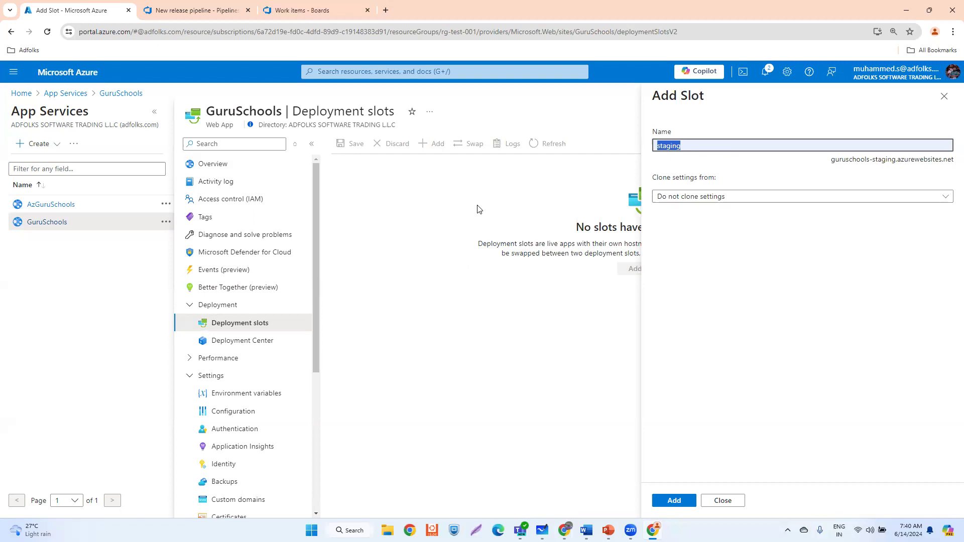
Clone the new slot's settings from guruschools and add the staging slot
left_click(859, 200)
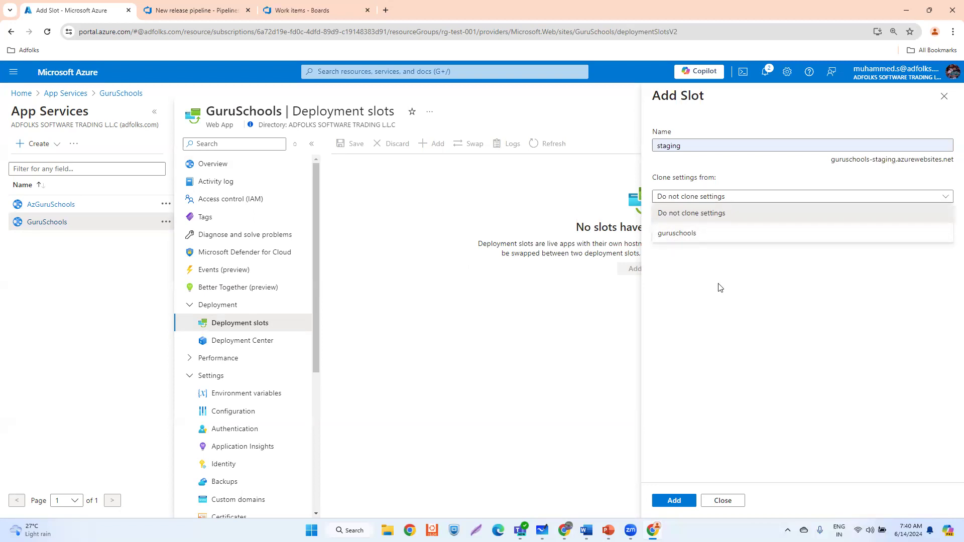
left_click(686, 236)
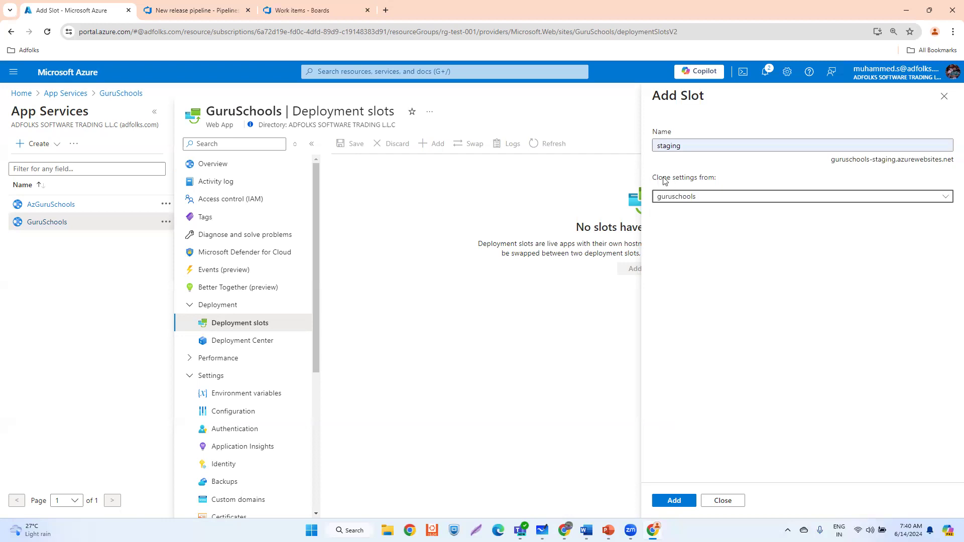
left_click(677, 200)
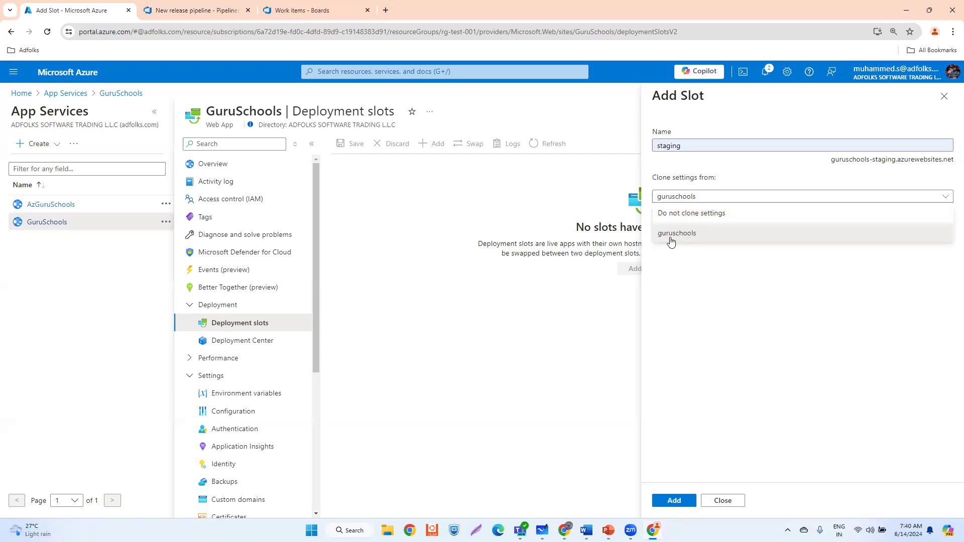
left_click(715, 318)
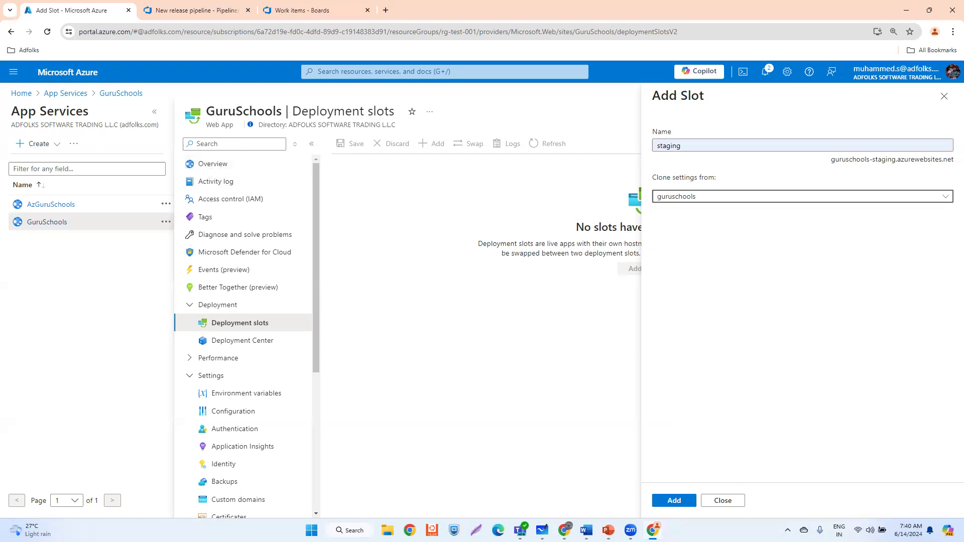
left_click(675, 500)
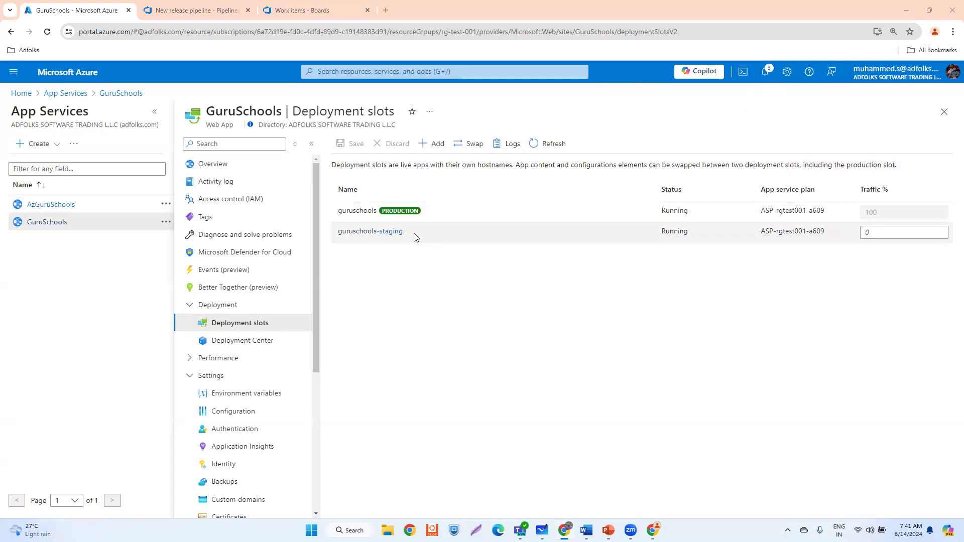
Review the production and staging entries and their traffic percentages in the GuruSchools deployment slots list
left_click_drag(415, 237, 338, 241)
left_click(571, 303)
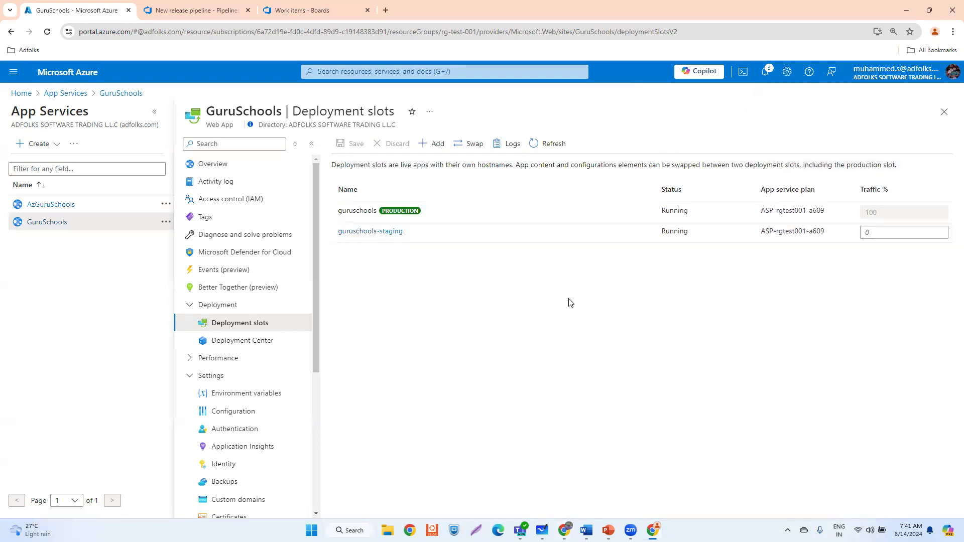
double_click(871, 213)
left_click_drag(338, 211, 335, 235)
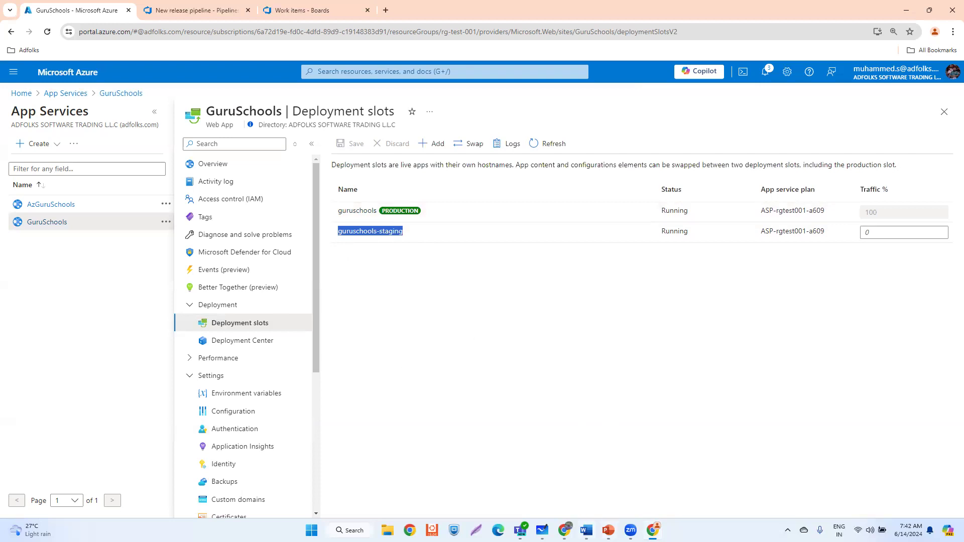
Switch to Microsoft Whiteboard, paste the blue/green app swap diagram, and handwrite the underlined heading "Blue-Green Deployment" above it
left_click(542, 530)
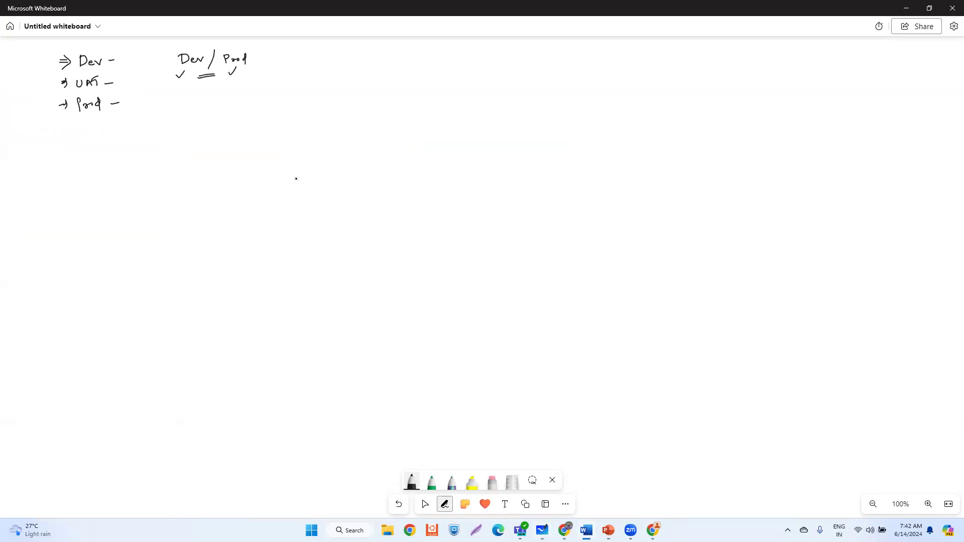
key("ctrl+v")
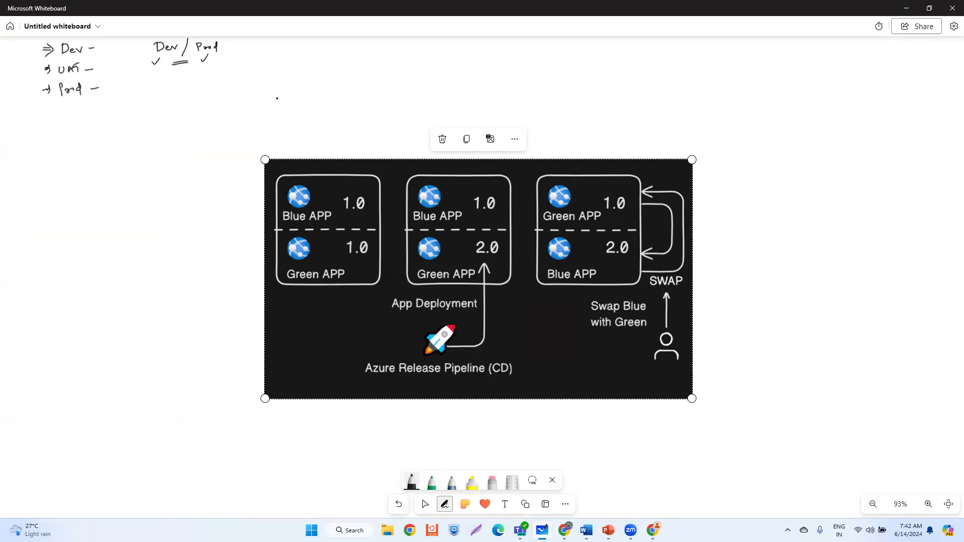
mouse_move(266, 98)
left_mouse_down()
mouse_move(267, 119)
mouse_move(282, 116)
left_mouse_up()
mouse_move(289, 107)
left_mouse_down()
mouse_move(288, 115)
mouse_move(365, 99)
mouse_move(415, 106)
mouse_move(430, 89)
mouse_move(436, 109)
mouse_move(447, 85)
mouse_move(478, 81)
left_mouse_up()
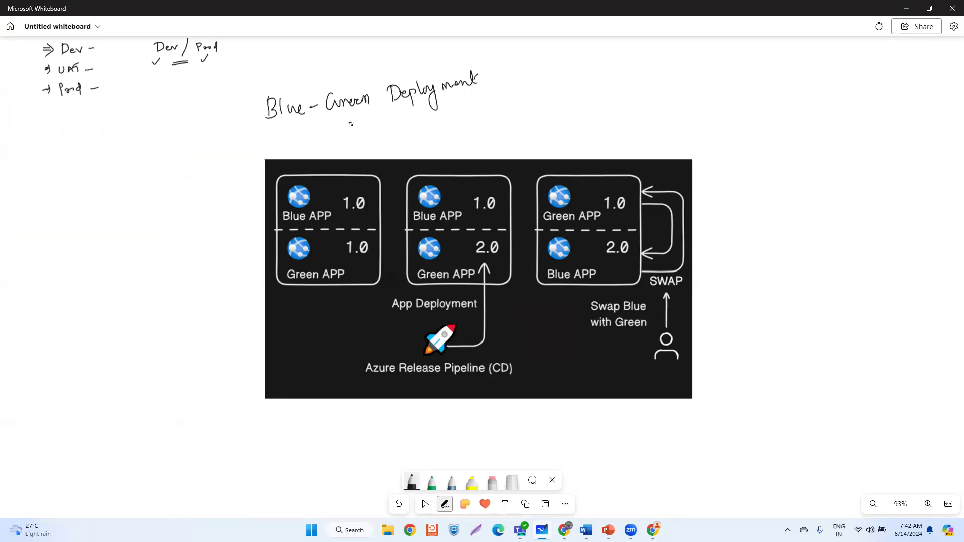
left_click_drag(351, 125, 442, 112)
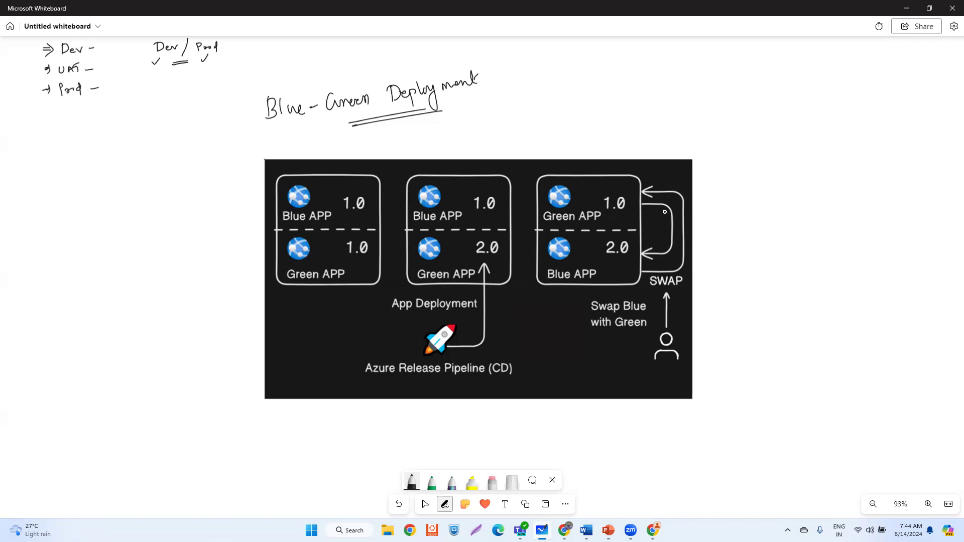
Return to the release pipeline in Azure DevOps and set the Deploy Azure App Service task's slot to staging
key("alt+Tab")
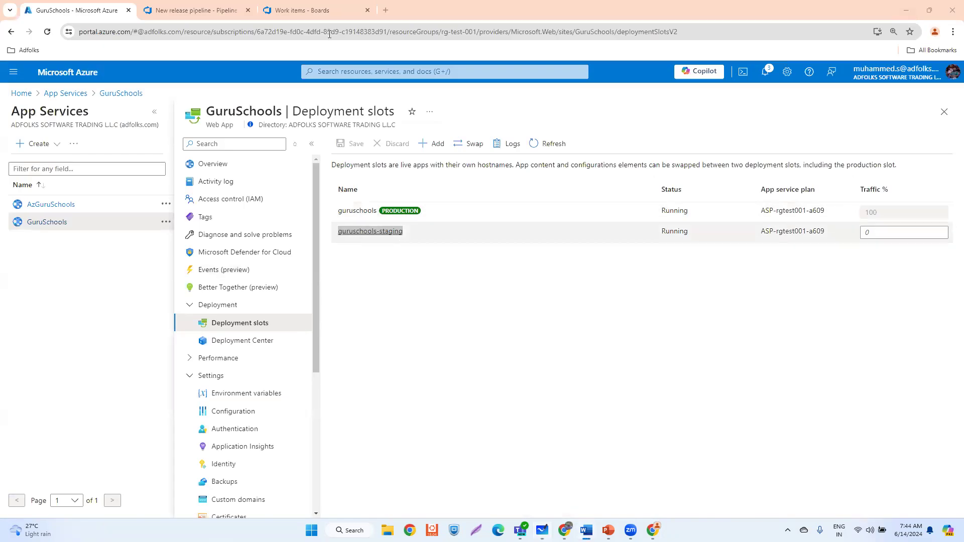
left_click(201, 10)
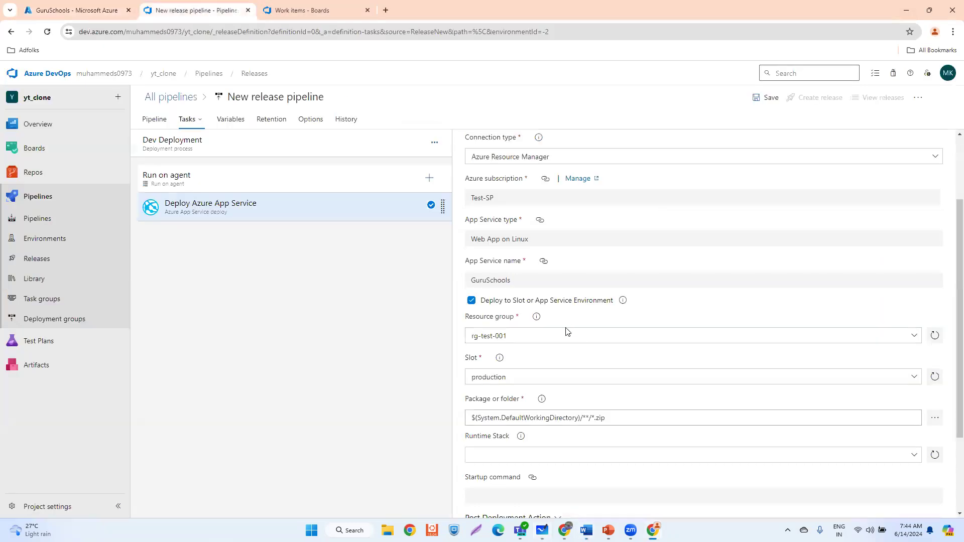
left_click(915, 378)
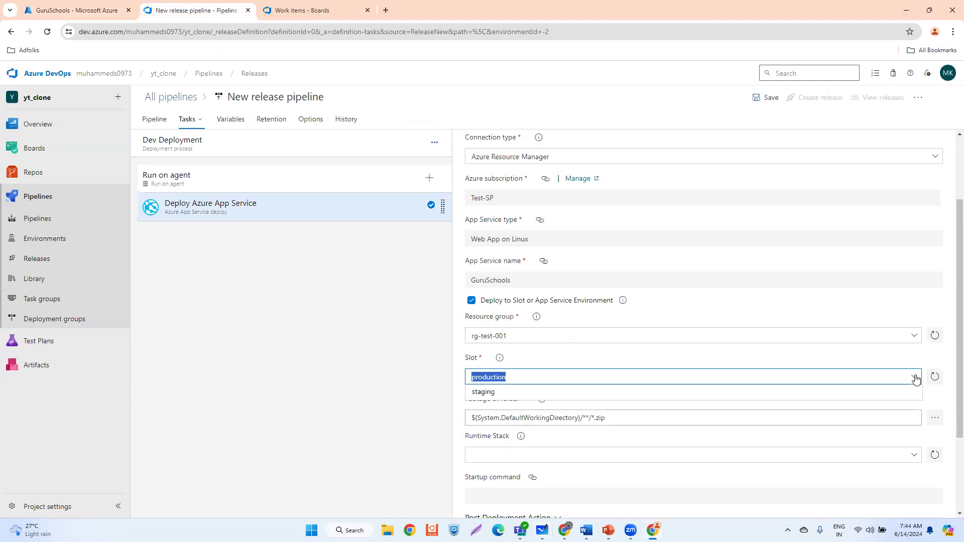
left_click(494, 392)
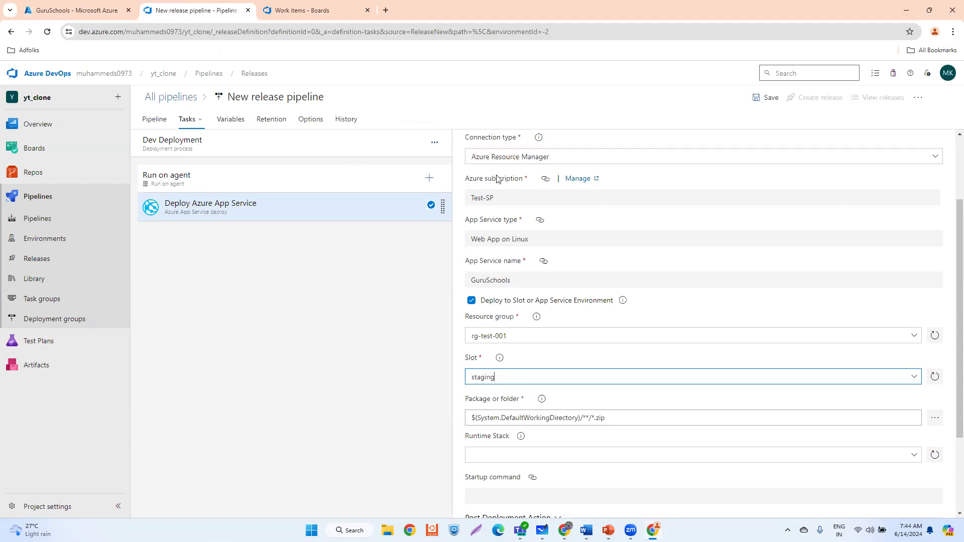
Examine the deploy task's Package or folder setting and its file browser, leaving the path as it is
scroll(499, 177, "up", 2)
scroll(527, 271, "down", 3)
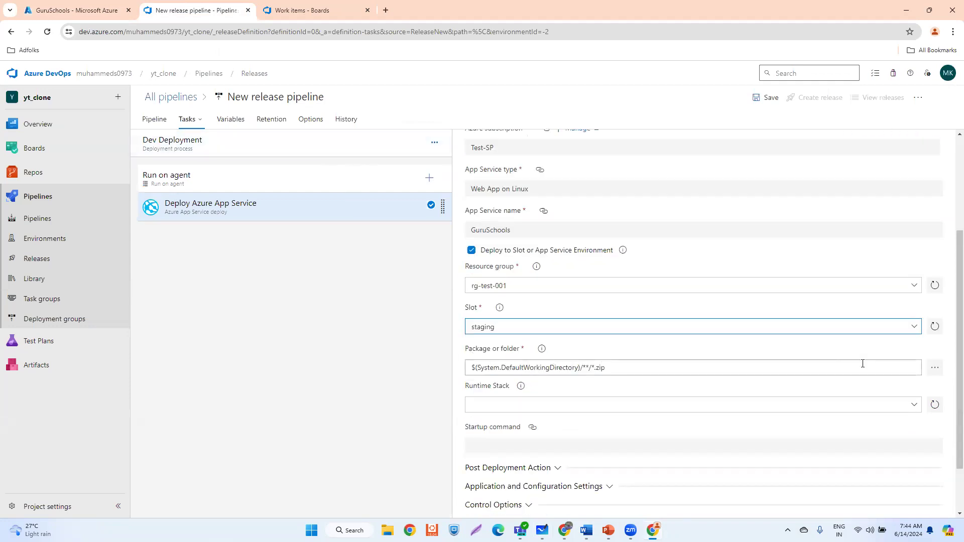
left_click(934, 374)
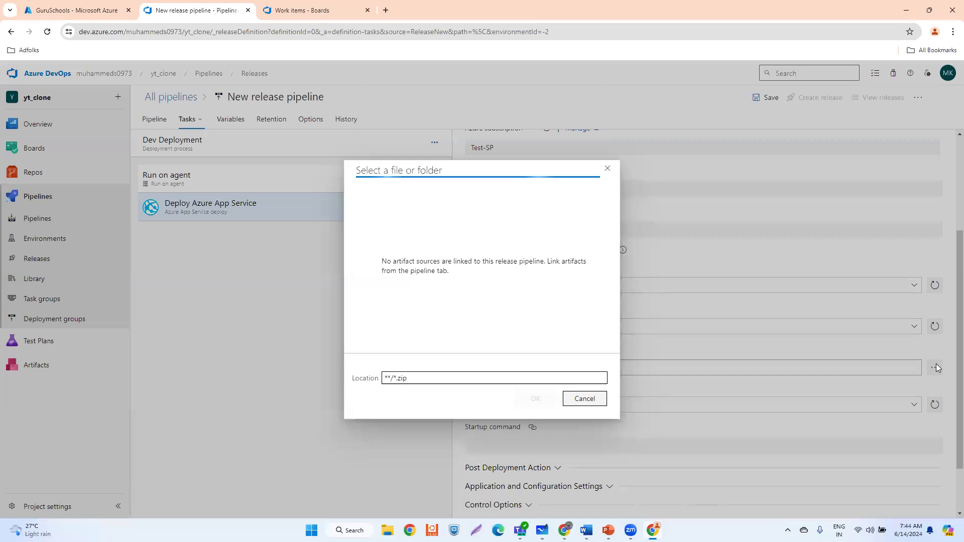
left_click(583, 398)
scroll(735, 187, "up", 3)
scroll(710, 237, "down", 3)
left_click_drag(465, 353, 522, 352)
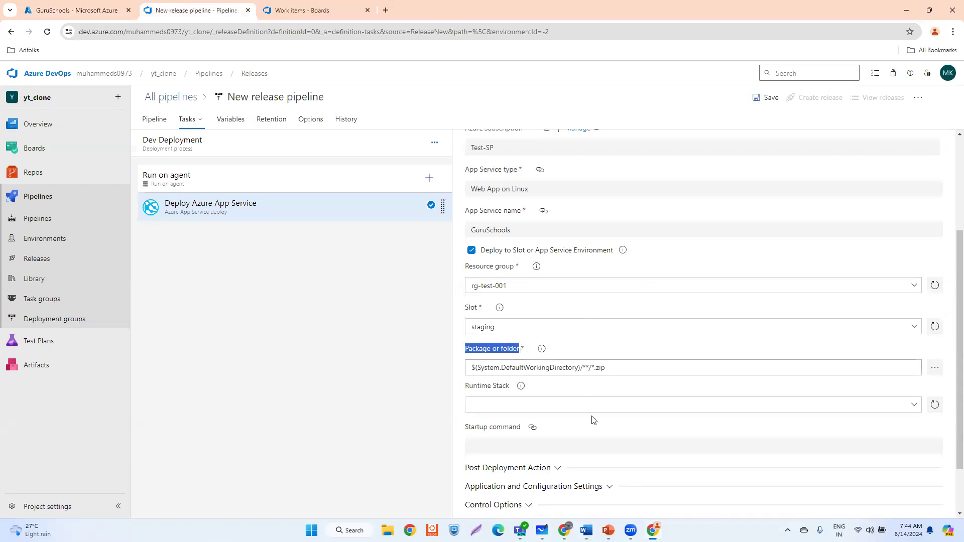
Check the remaining deploy task settings and save the release pipeline in the root folder
scroll(582, 417, "down", 2)
scroll(776, 186, "up", 4)
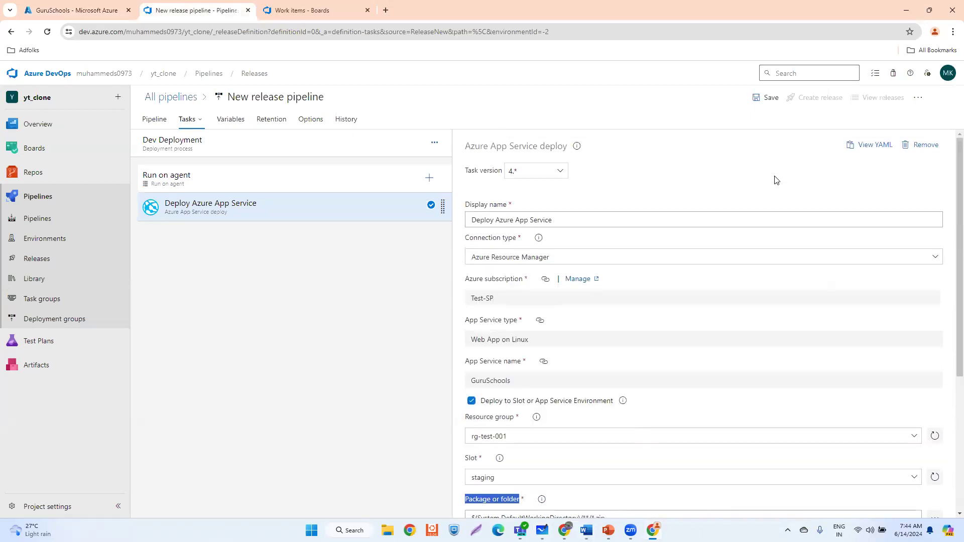
left_click(762, 101)
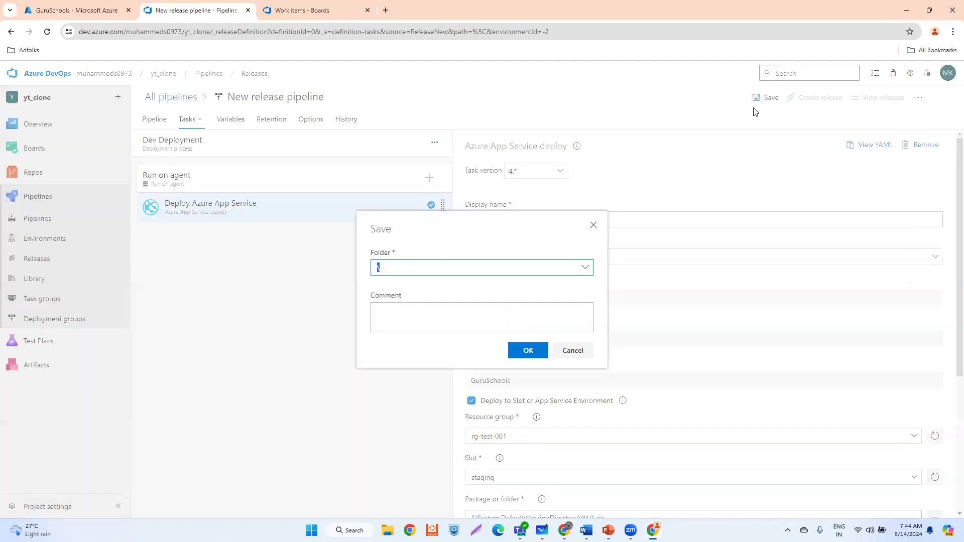
left_click(531, 351)
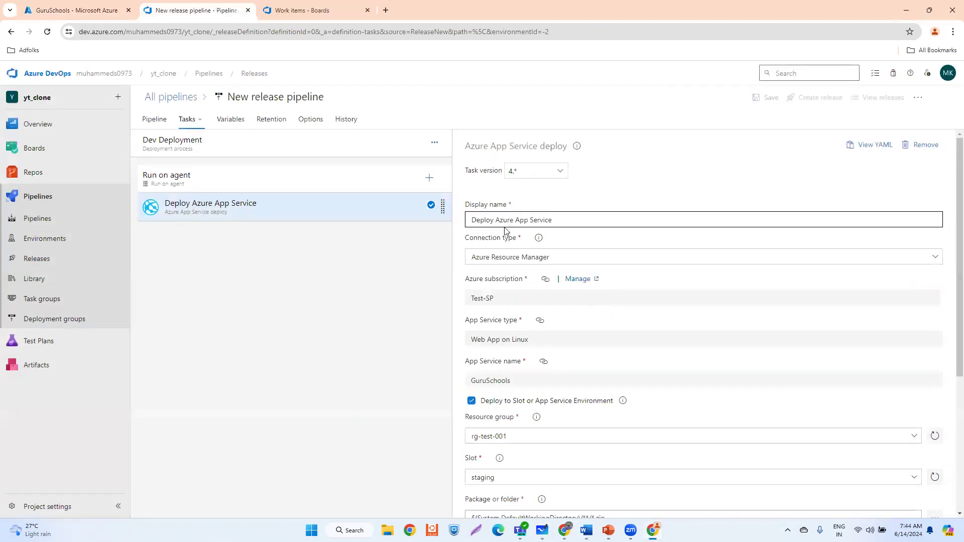
Start adding a Build artifact to the release pipeline with the yt_clone build pipeline as its source
left_click(148, 122)
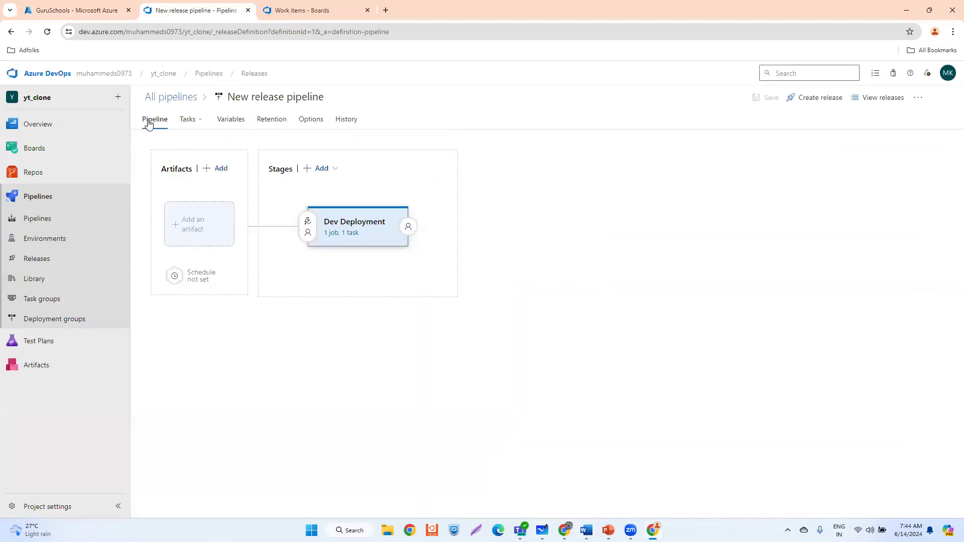
left_click(189, 232)
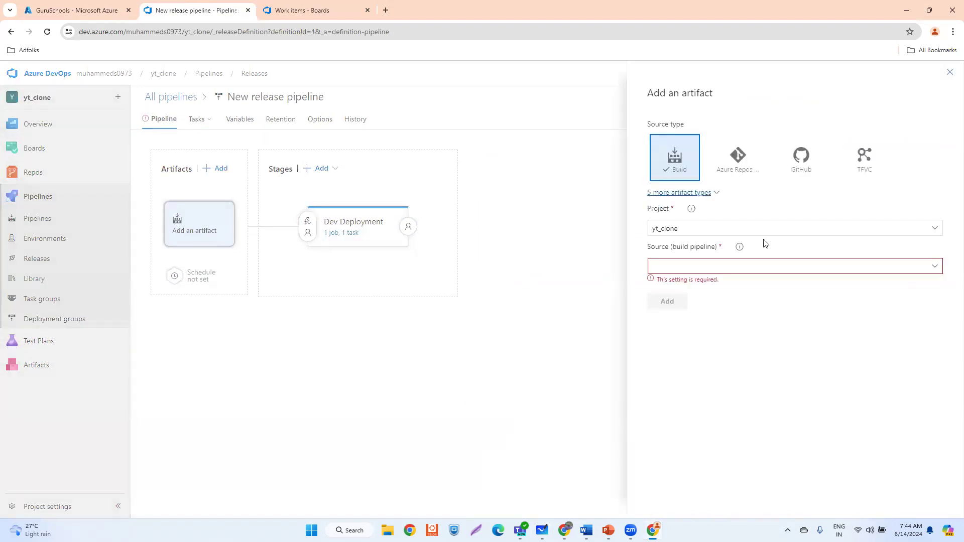
left_click(936, 267)
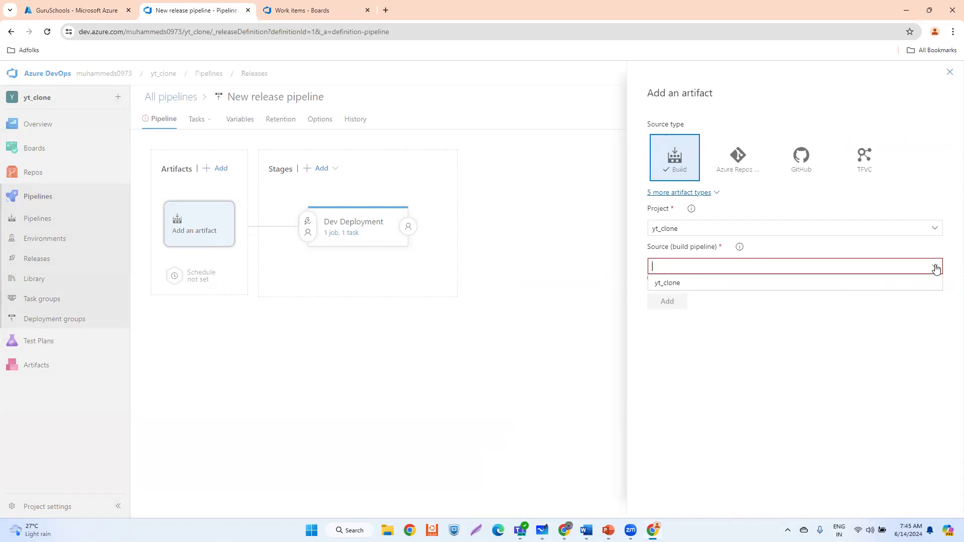
left_click(666, 283)
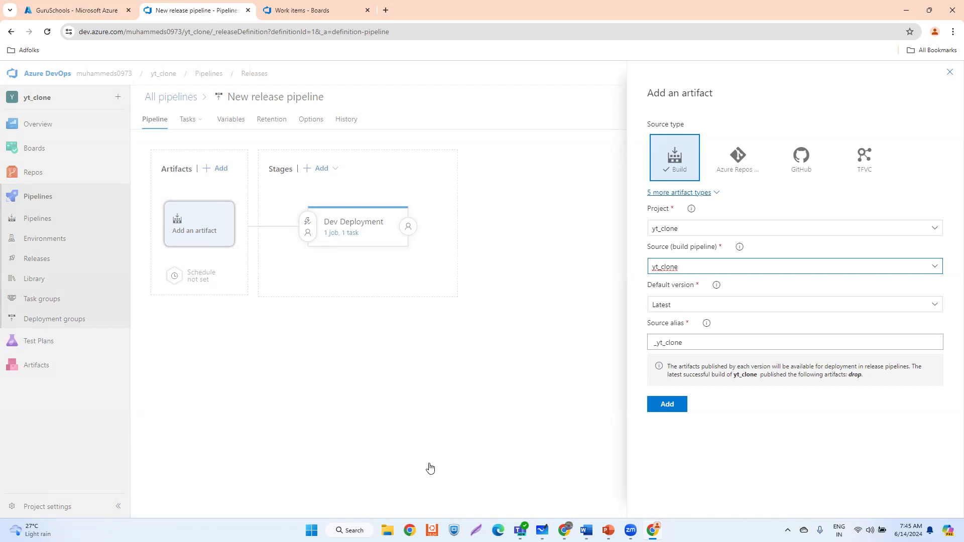
Open Notepad++ and examine the pipeline YAML's Build stage, especially the PublishBuildArtifacts@1 task
left_click(350, 530)
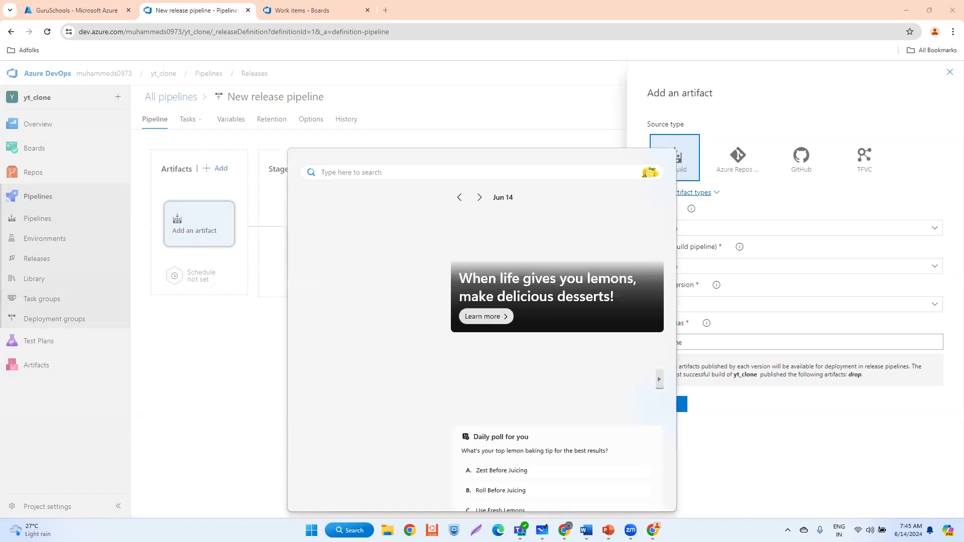
type("NOT")
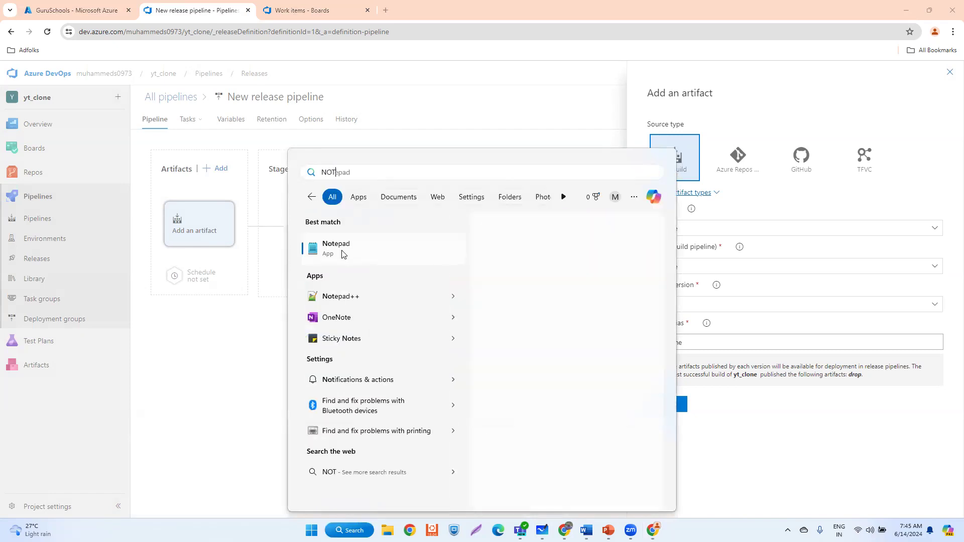
left_click(343, 300)
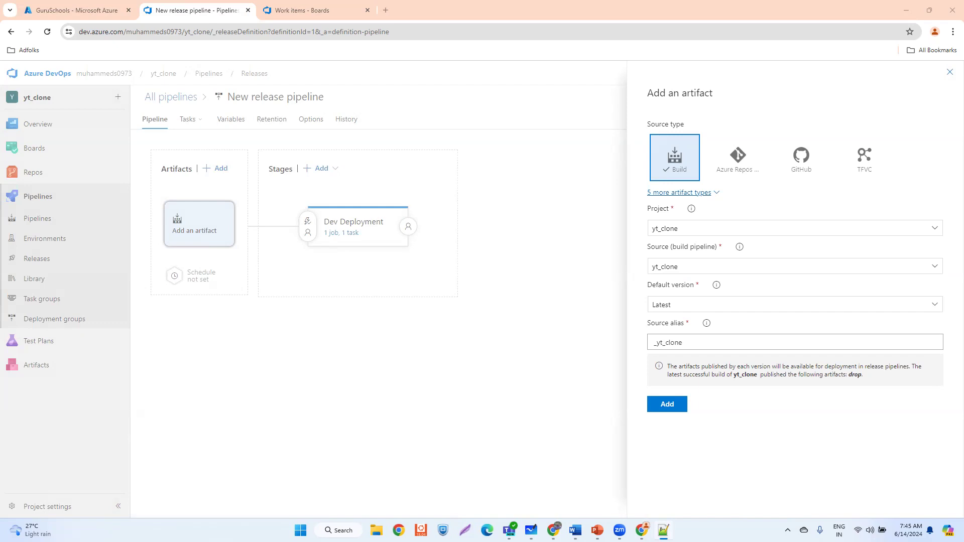
left_click(685, 105)
scroll(250, 260, "up", 8)
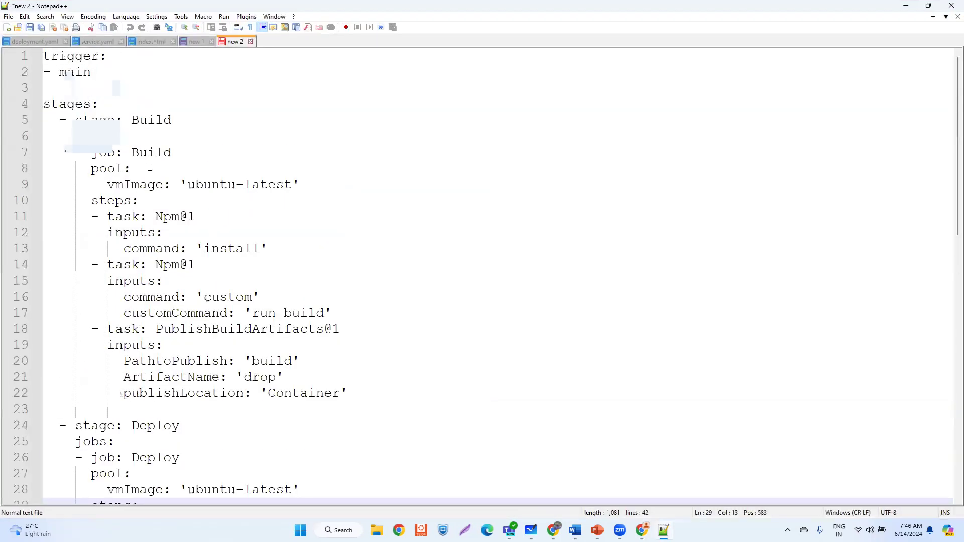
left_click(148, 120)
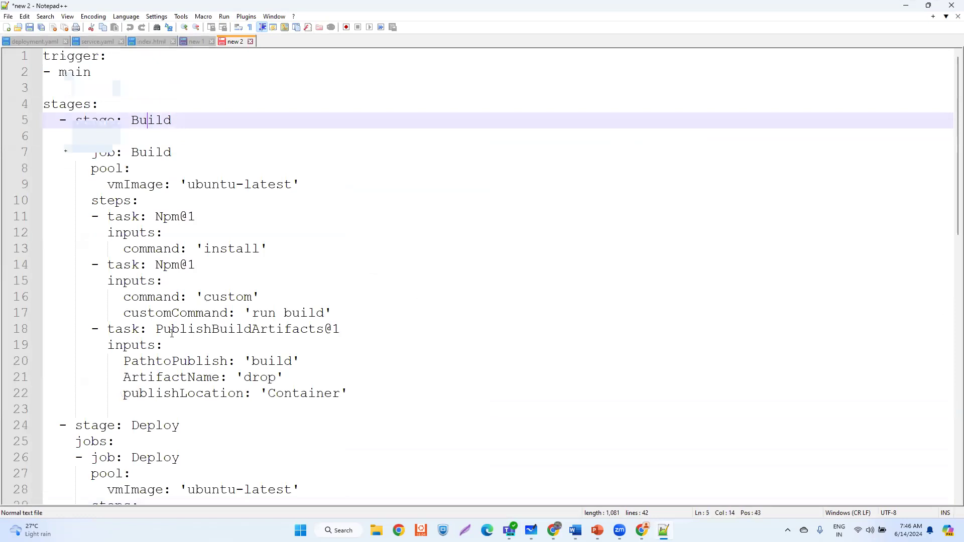
left_click_drag(156, 329, 343, 329)
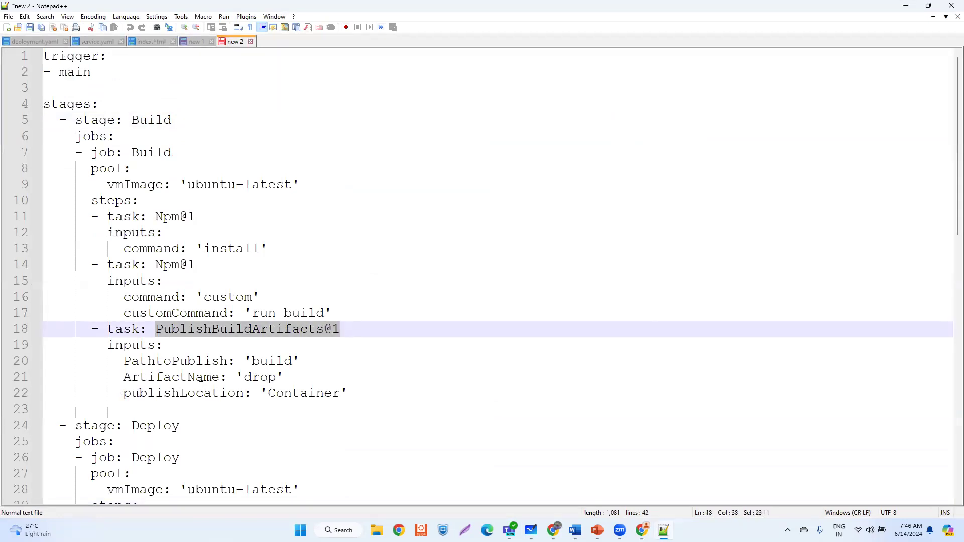
Examine the YAML's Deploy stage from line 24 to 42 and compare it with the Build stage
scroll(201, 389, "down", 5)
left_click_drag(373, 477, 41, 184)
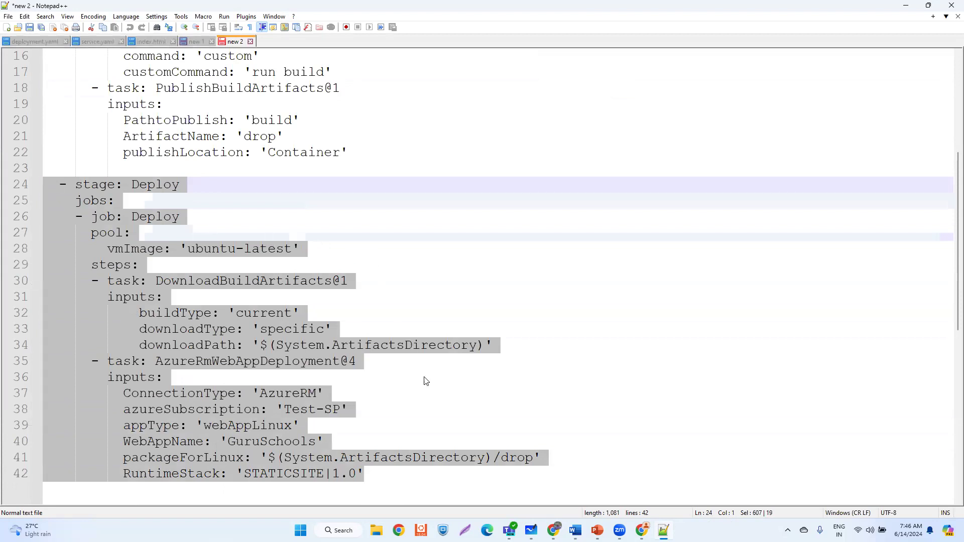
left_click_drag(385, 474, 34, 185)
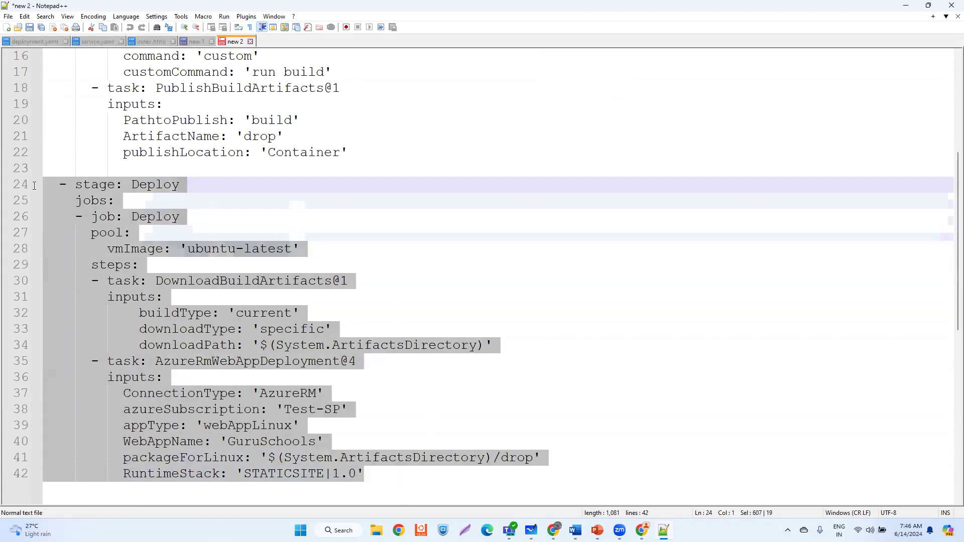
left_click_drag(386, 478, 35, 185)
left_click_drag(382, 477, 42, 184)
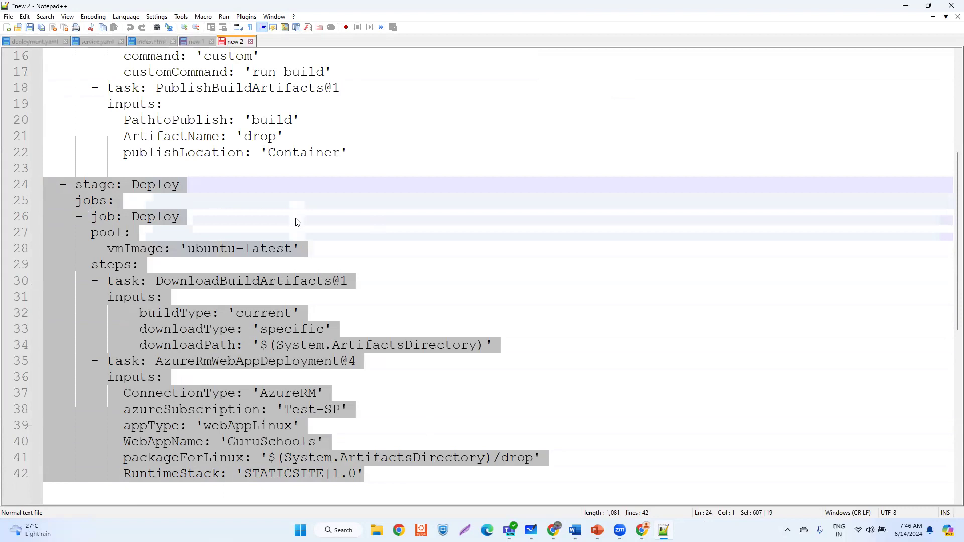
scroll(297, 222, "up", 3)
scroll(297, 222, "up", 2)
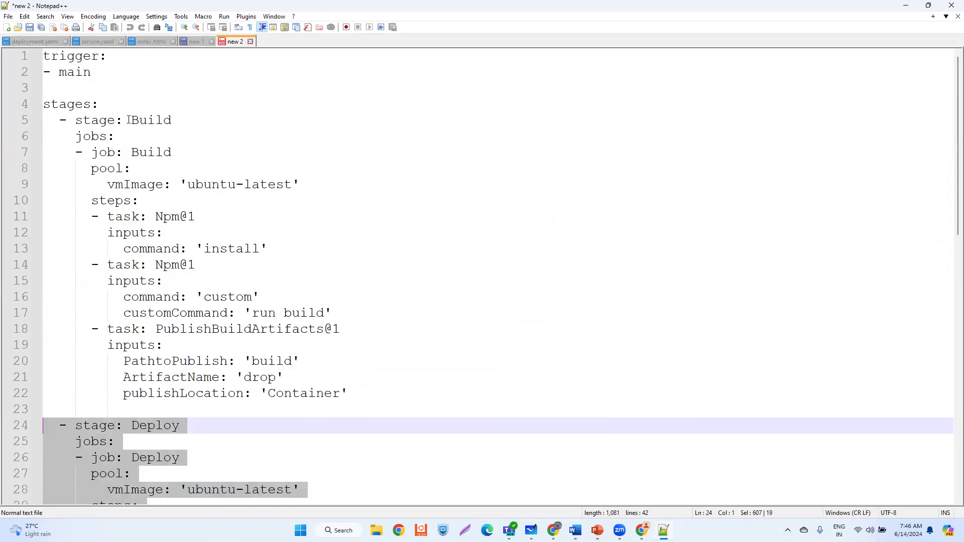
scroll(137, 364, "down", 5)
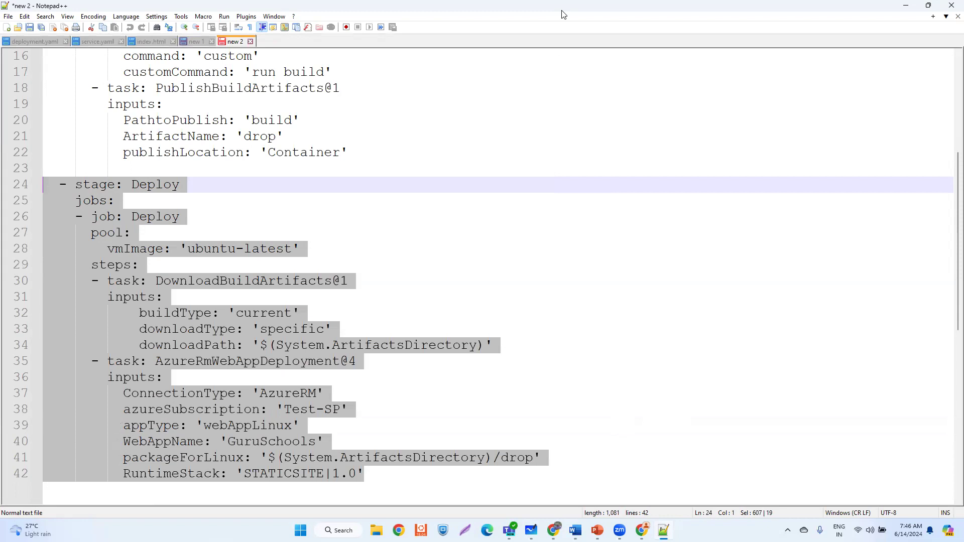
Return to the artifact form in Azure DevOps, choose Latest as the default version, and add the _yt_clone artifact
key("alt+Tab")
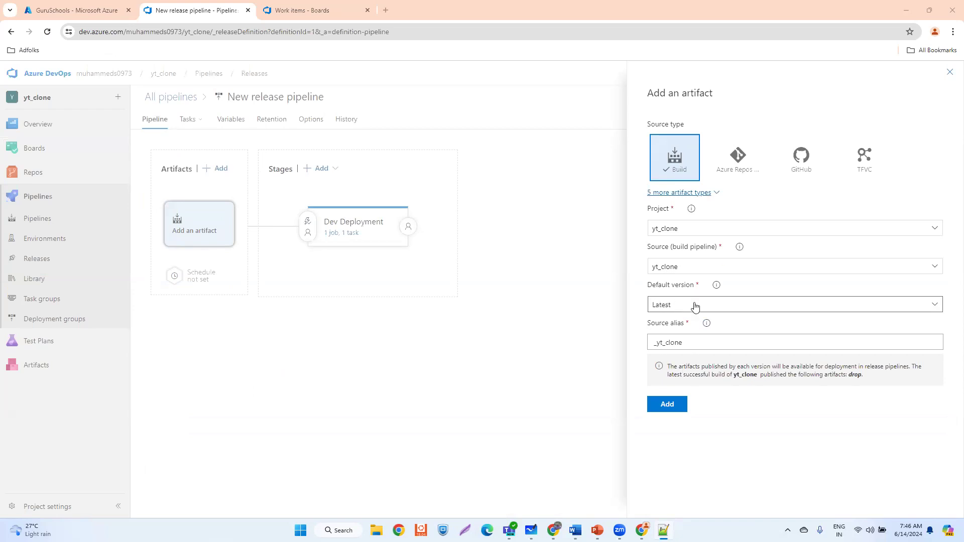
left_click(766, 308)
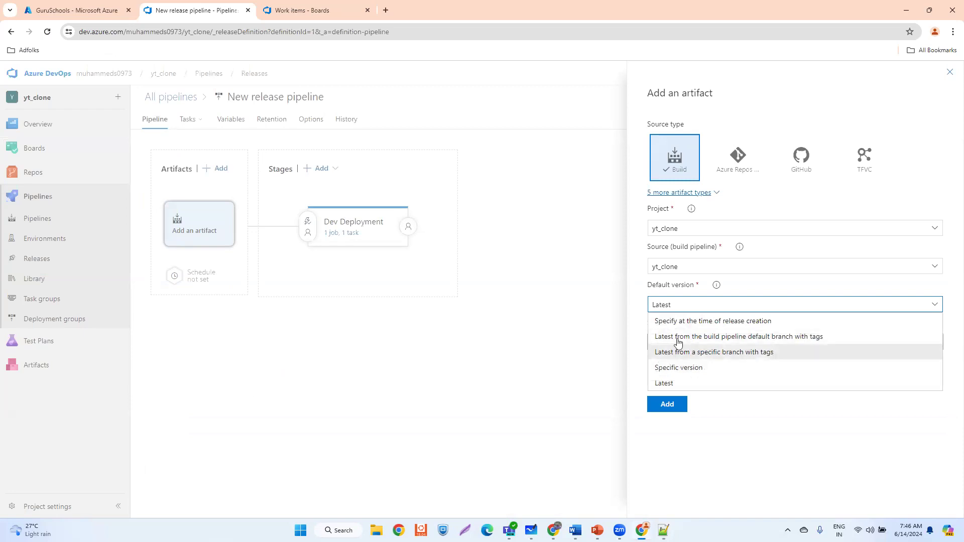
left_click(667, 384)
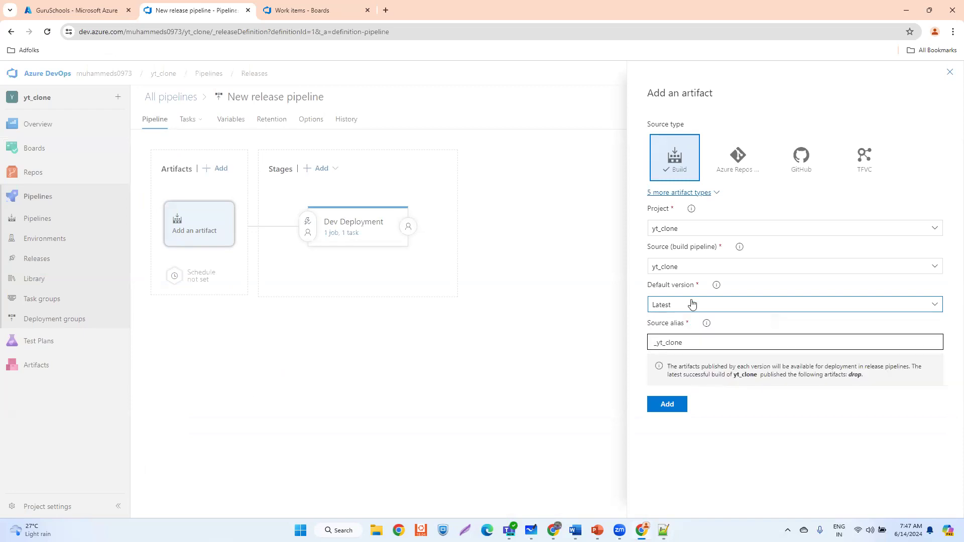
left_click(667, 405)
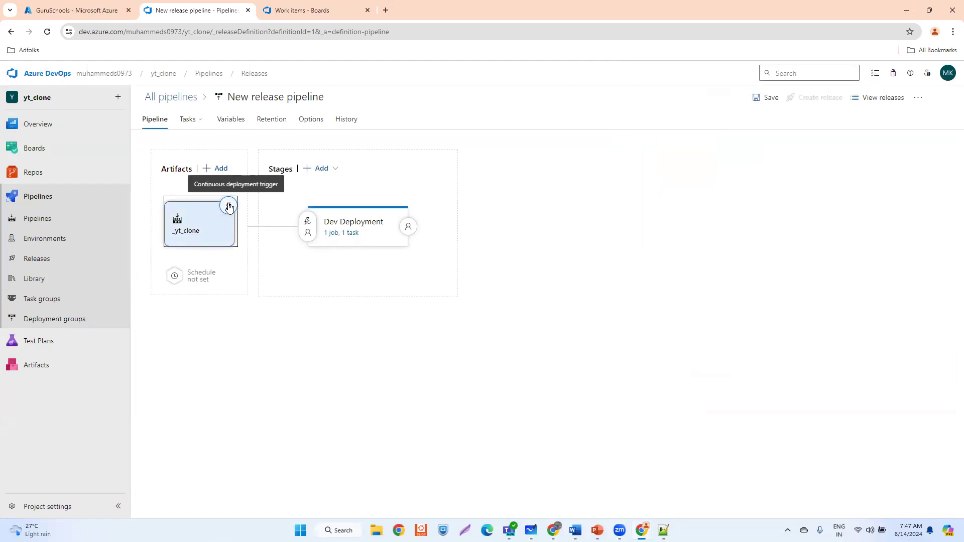
Enable the continuous deployment trigger for the _yt_clone artifact
left_click(228, 207)
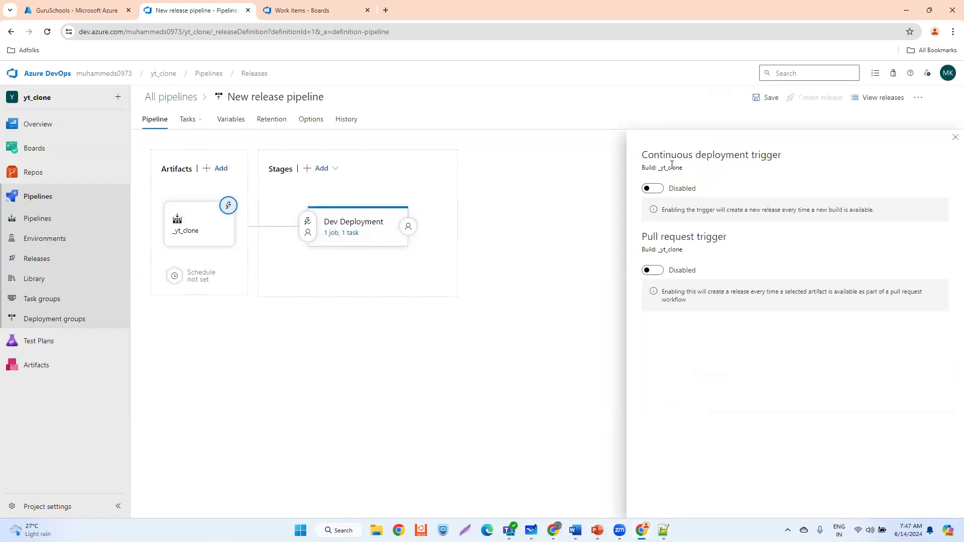
left_click(648, 188)
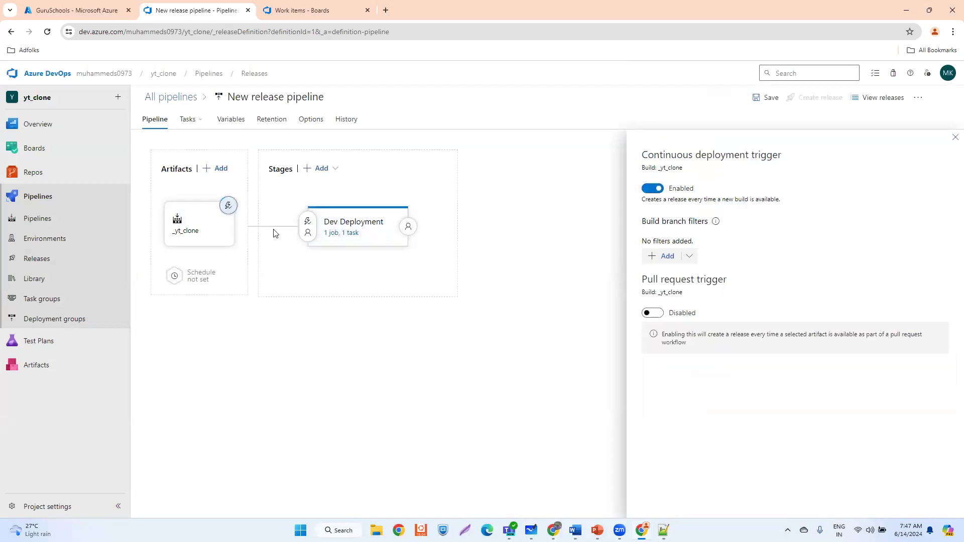
Add the build pipeline's default branch as a build branch filter on the _yt_clone continuous deployment trigger
left_click(693, 258)
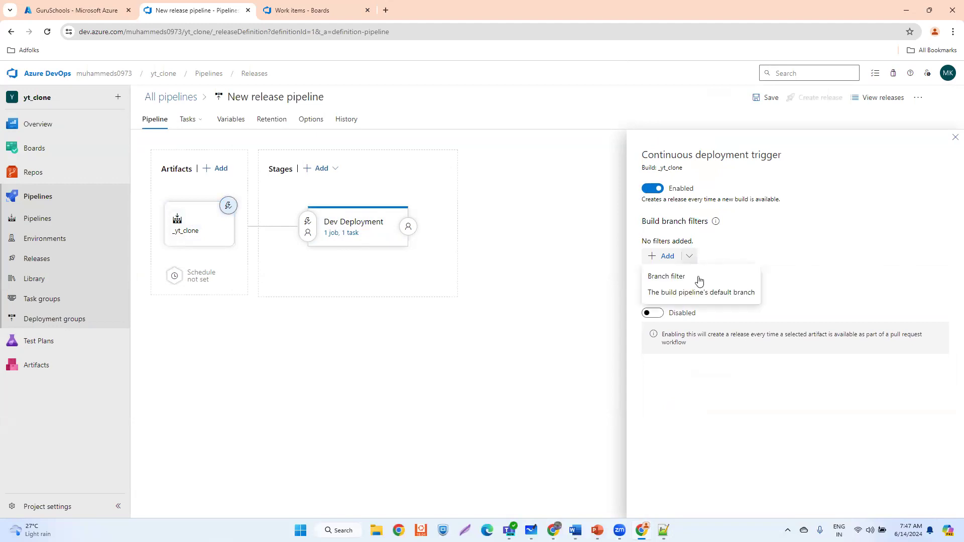
left_click(671, 292)
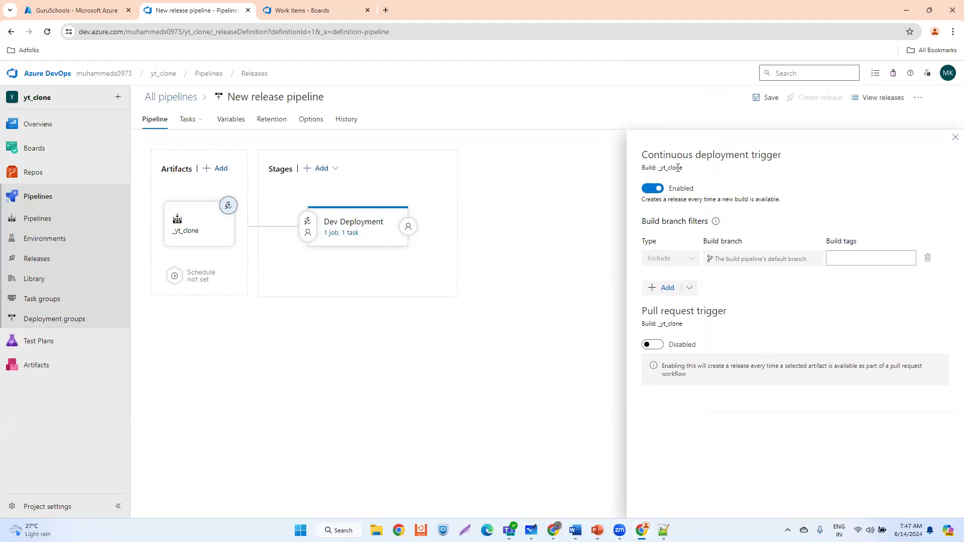
left_click(952, 143)
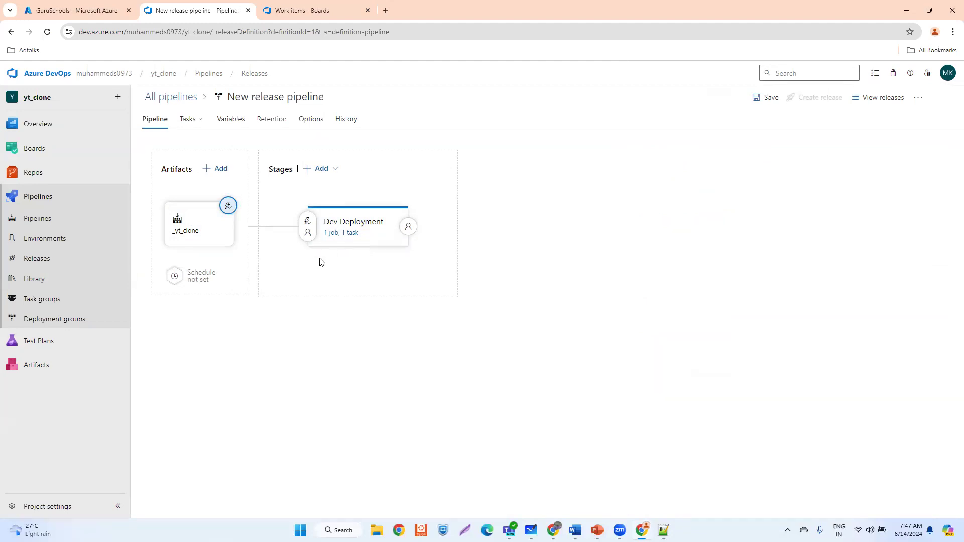
Try out the scheduled release trigger by switching it on and off, leaving it disabled
left_click(174, 277)
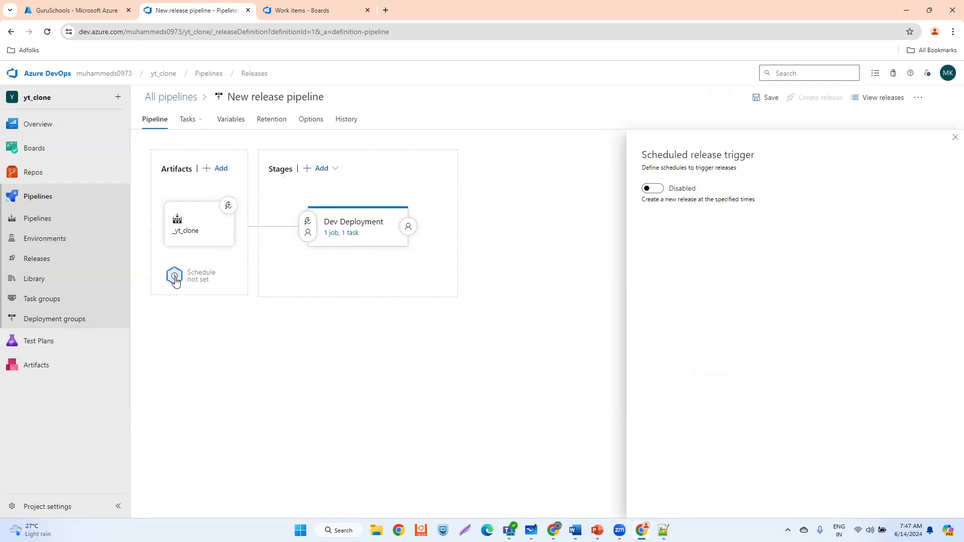
left_click(649, 190)
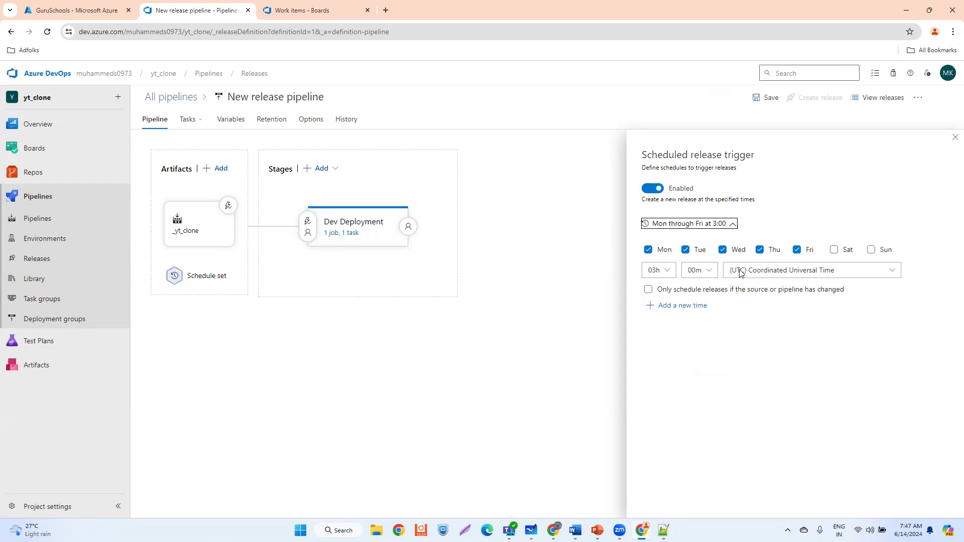
left_click(649, 190)
left_click(650, 190)
left_click(651, 190)
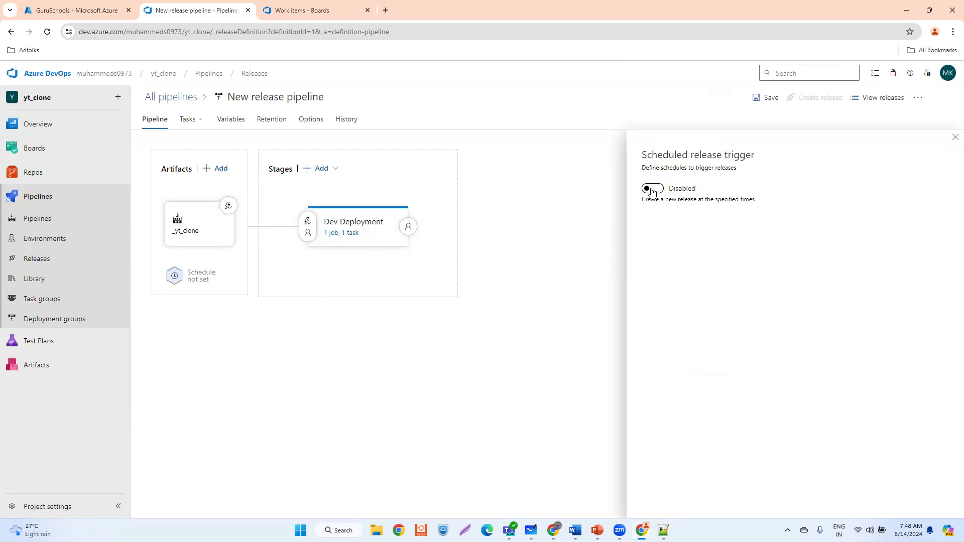
left_click(652, 190)
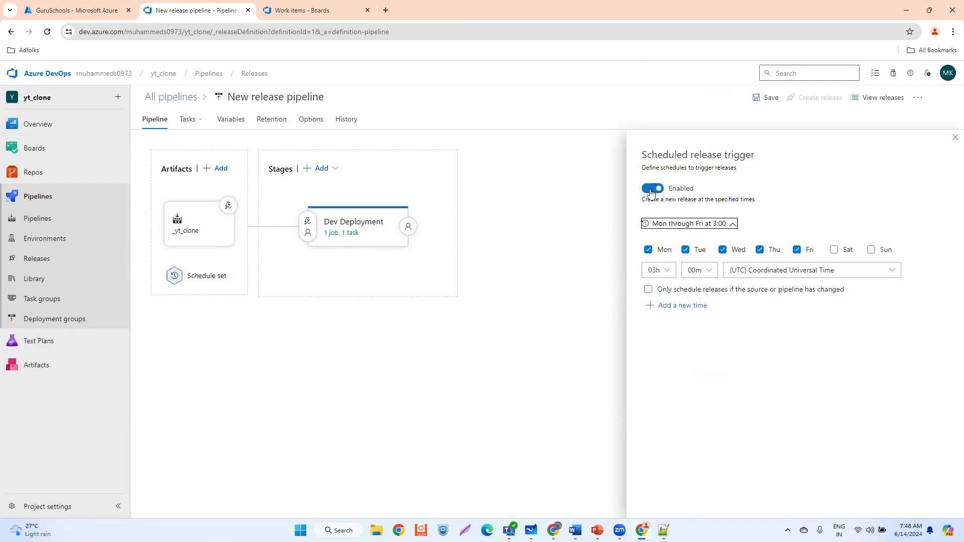
left_click(651, 190)
left_click(955, 137)
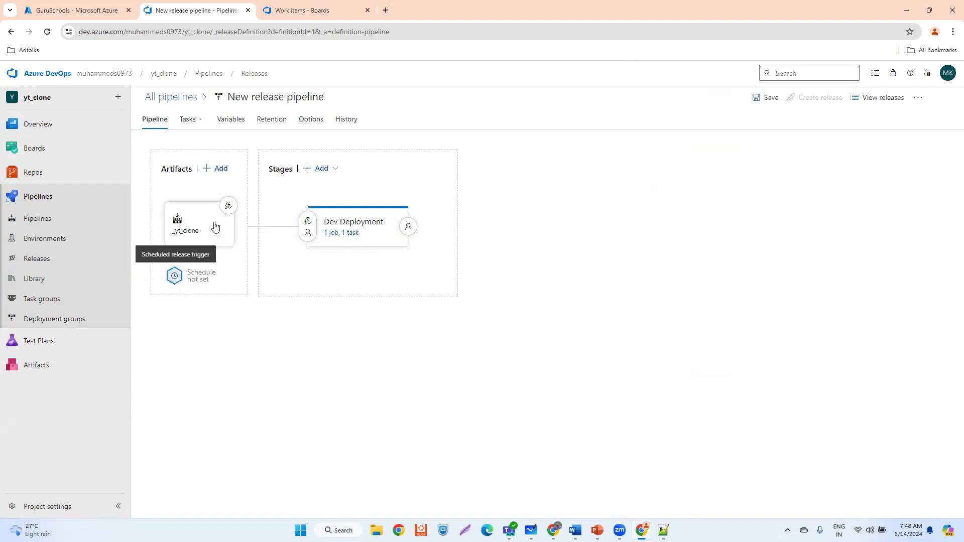
Try a scheduled release trigger limited to Friday at 3:00, and disable the schedule again
left_click(176, 278)
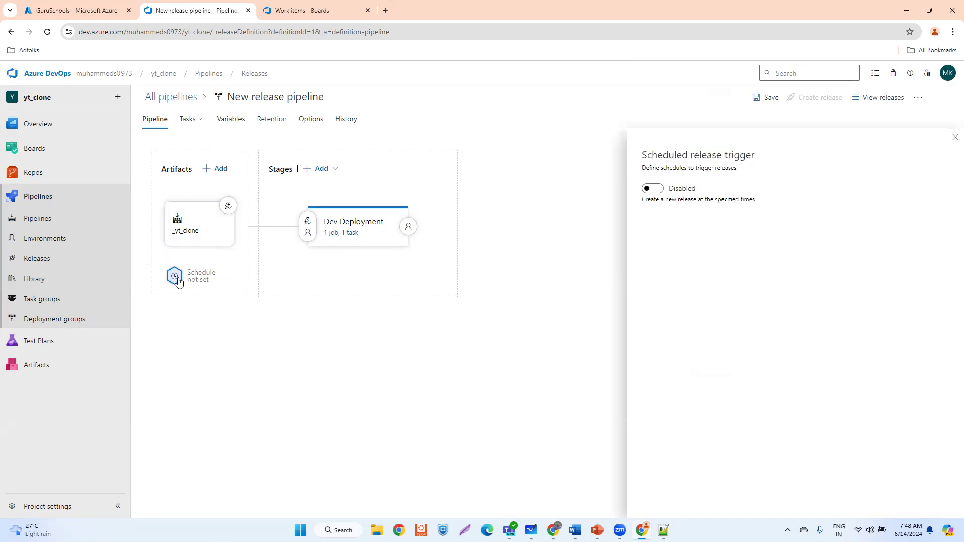
left_click(652, 188)
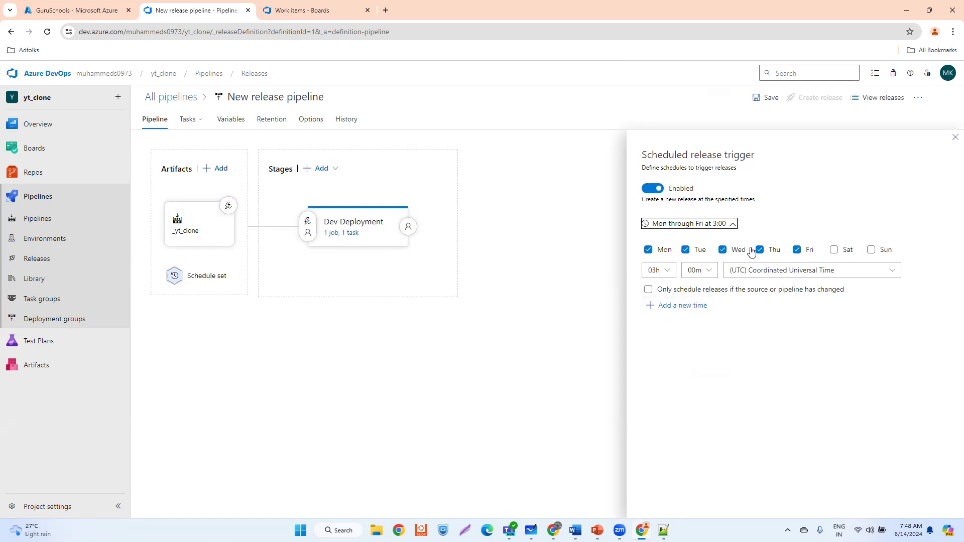
left_click(672, 253)
left_click(685, 249)
left_click(723, 250)
left_click(759, 250)
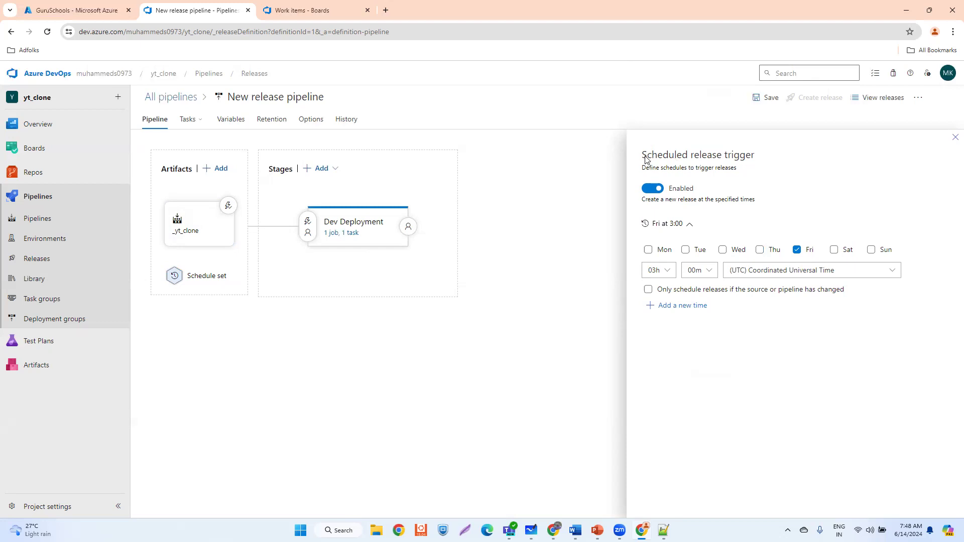
left_click(648, 190)
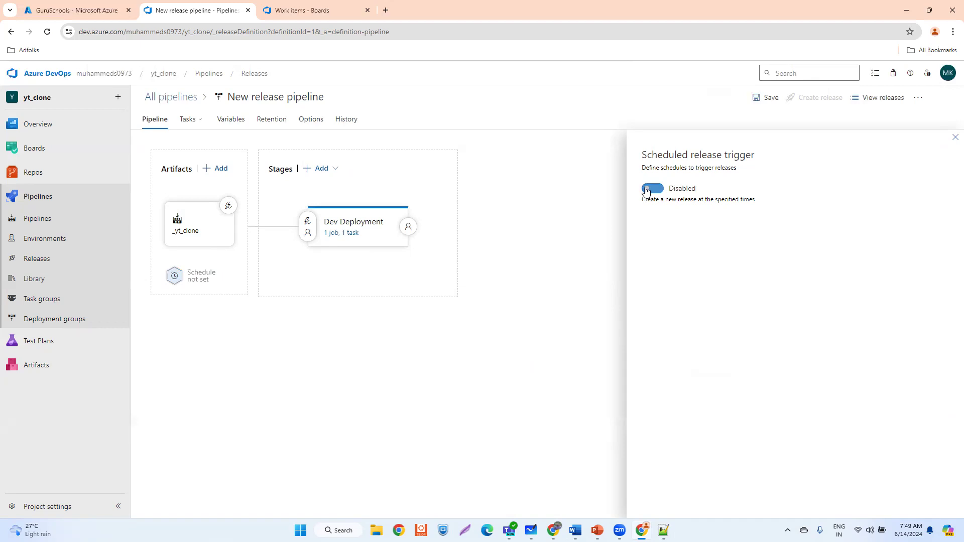
left_click(953, 142)
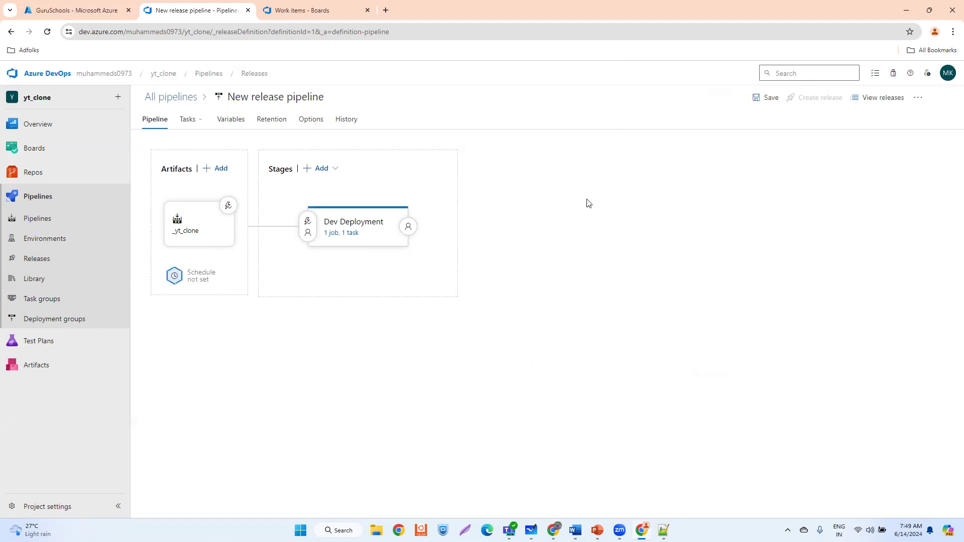
Recheck the continuous deployment trigger, and add a pre-deployment artifact filter to Dev Deployment that includes _yt_clone's main branch
left_click(229, 207)
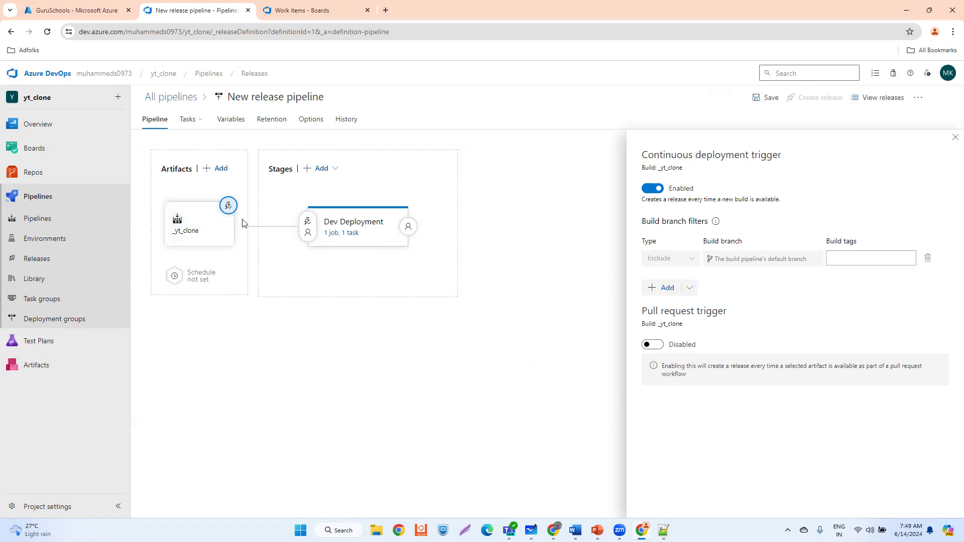
left_click(954, 140)
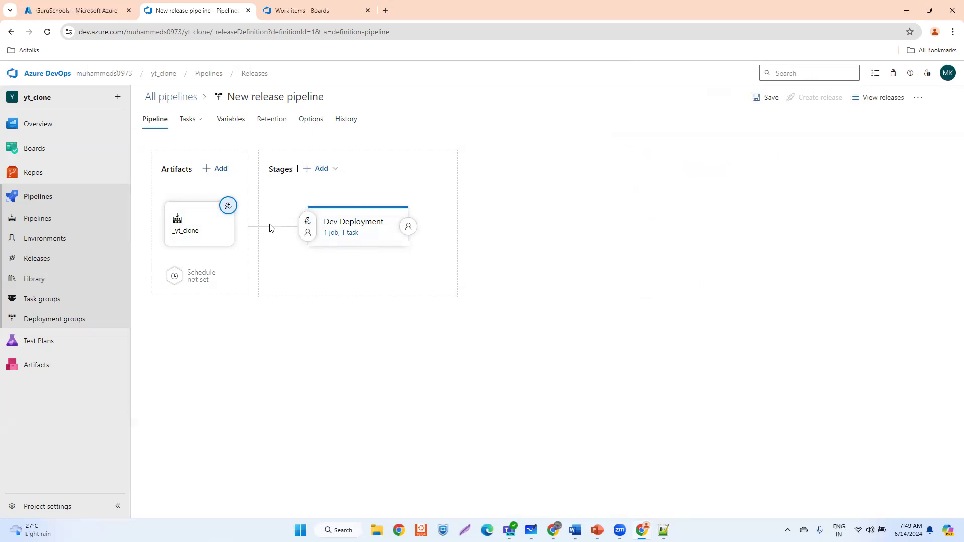
left_click(307, 226)
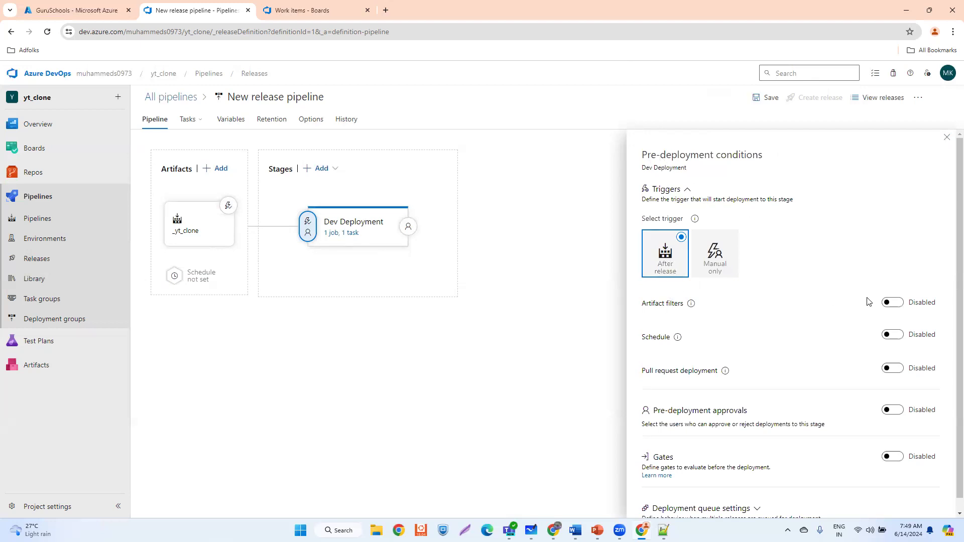
left_click(893, 303)
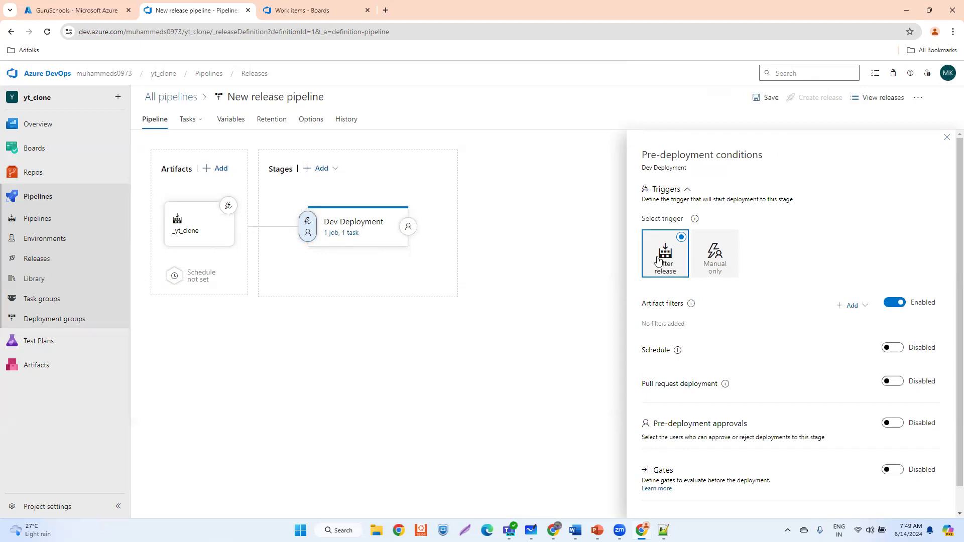
left_click(860, 309)
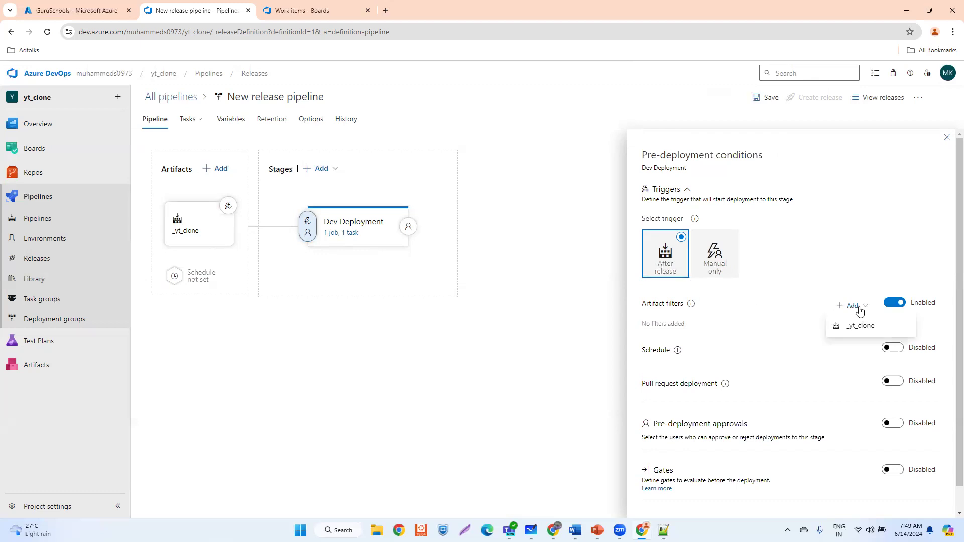
left_click(861, 327)
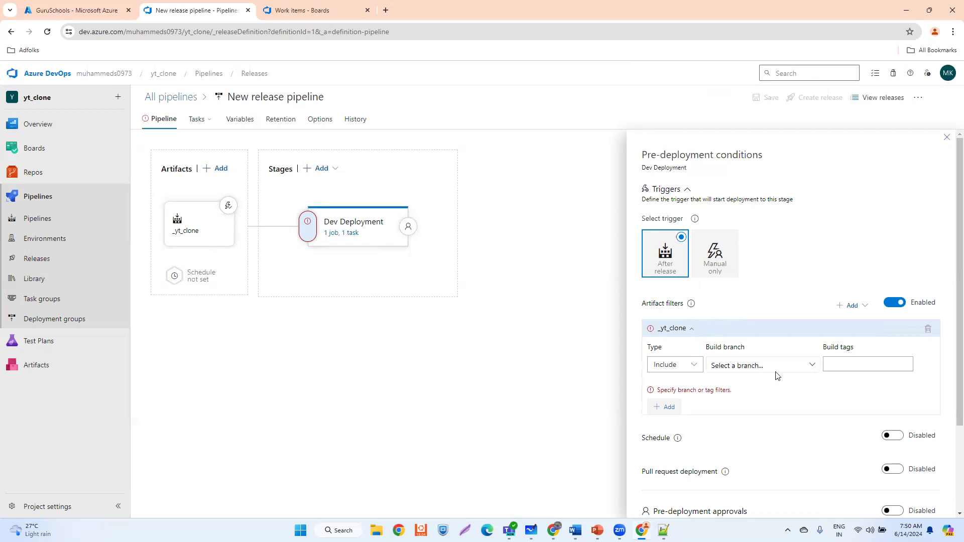
left_click(801, 370)
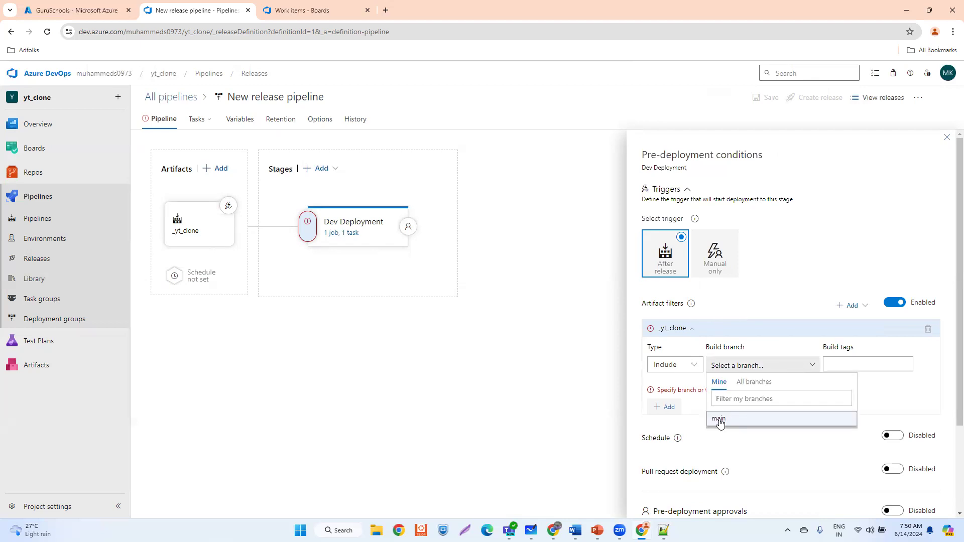
left_click(720, 421)
scroll(757, 389, "down", 2)
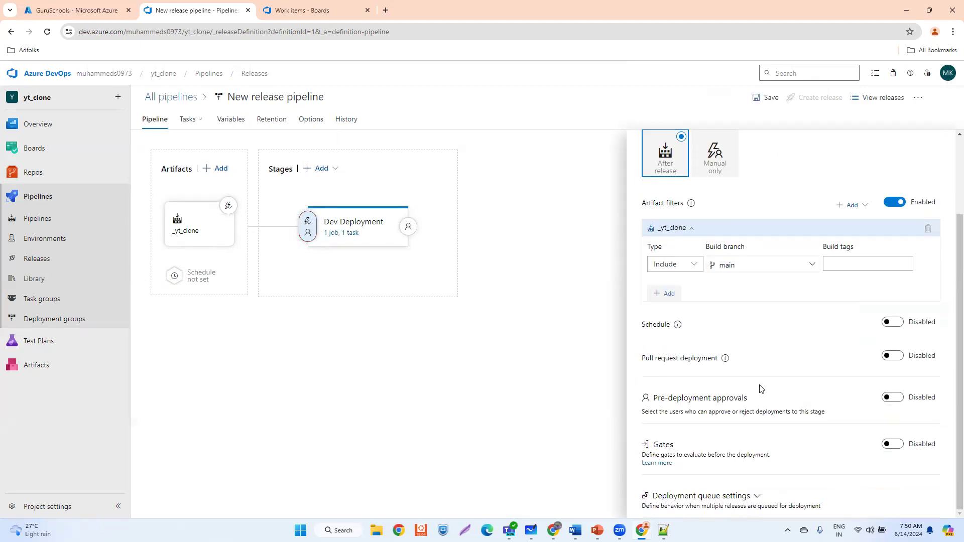
Enable pre-deployment gates for Dev Deployment with a 2-minute evaluation delay and add a Query Work Items gate
left_click(891, 446)
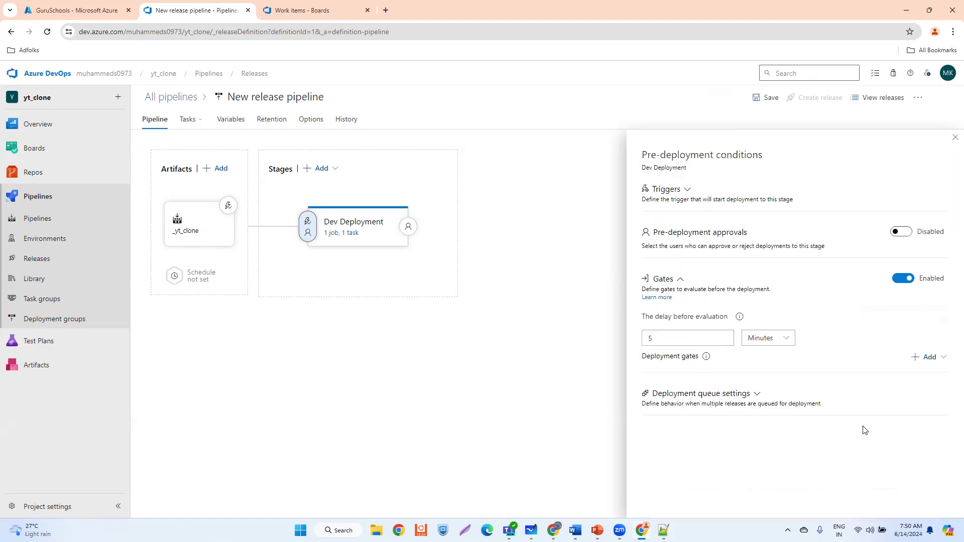
double_click(658, 338)
left_click(939, 358)
left_click(800, 482)
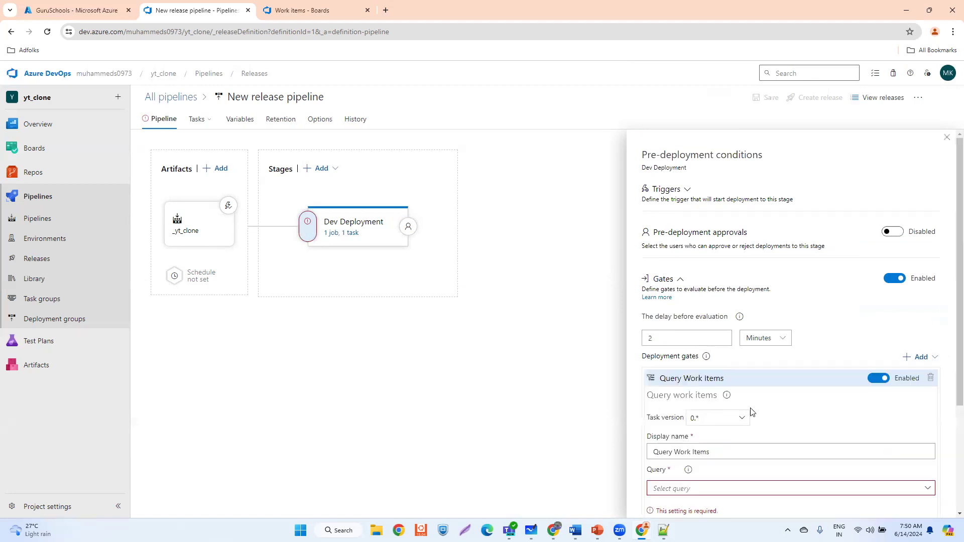
Configure the Query Work Items gate with the shared query P1-Tasks and an upper threshold of 2
scroll(752, 411, "down", 3)
left_click(927, 338)
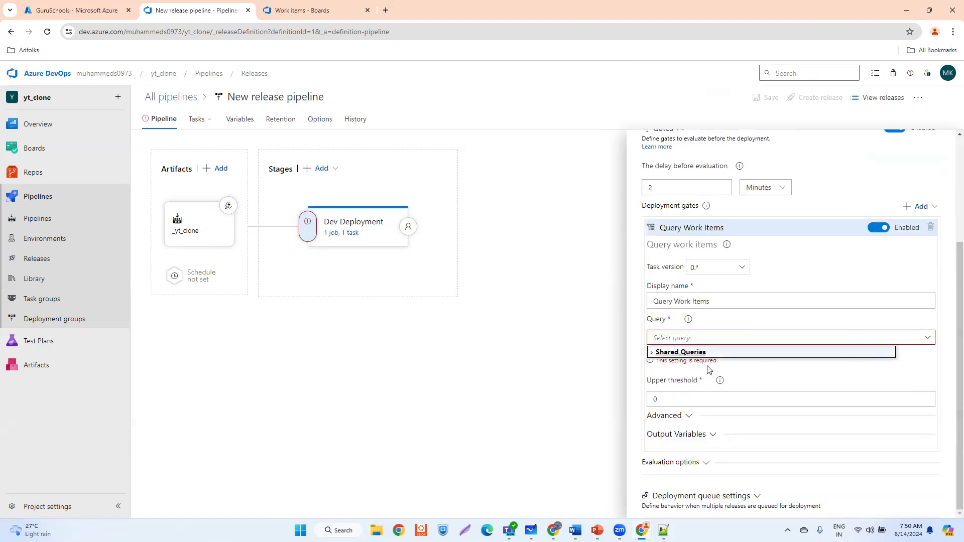
left_click(651, 352)
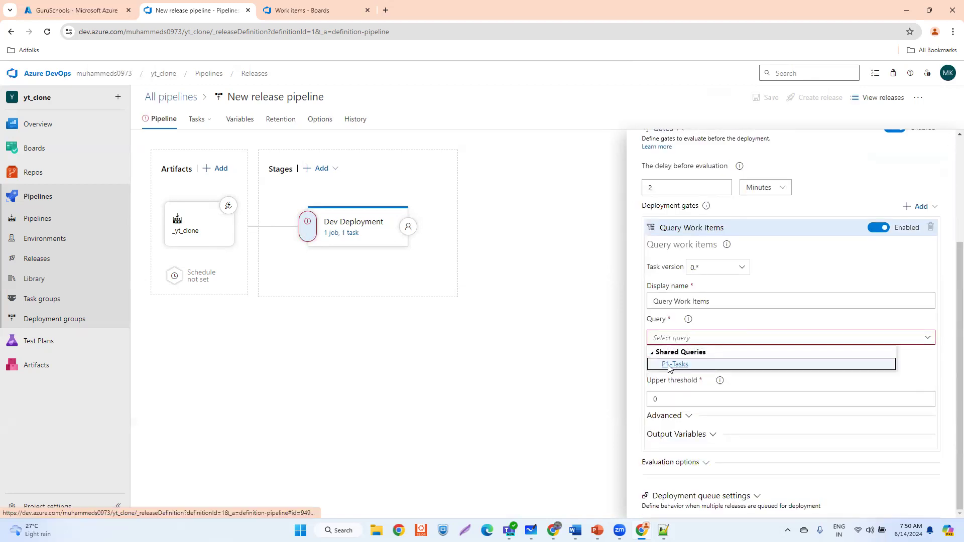
left_click(669, 366)
double_click(668, 396)
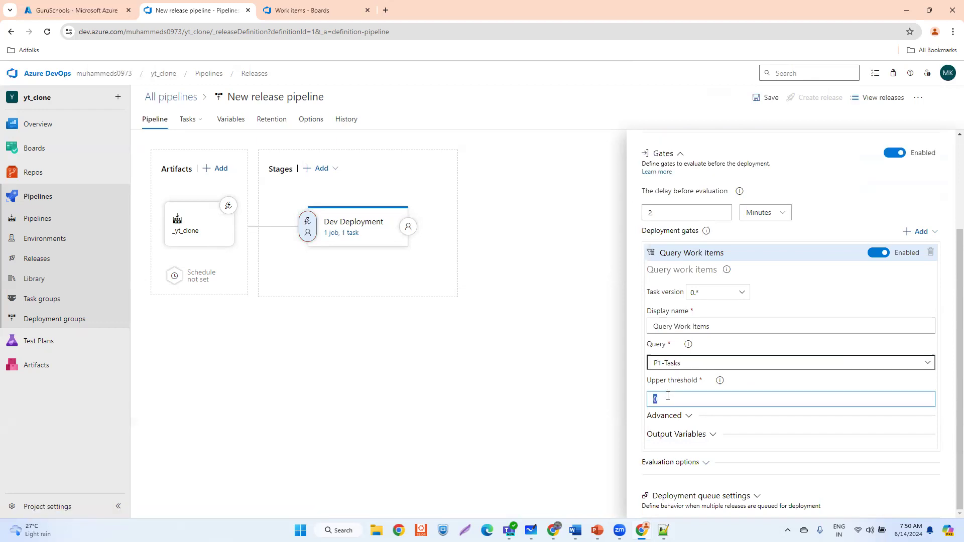
type("2")
left_click(687, 420)
scroll(694, 412, "down", 1)
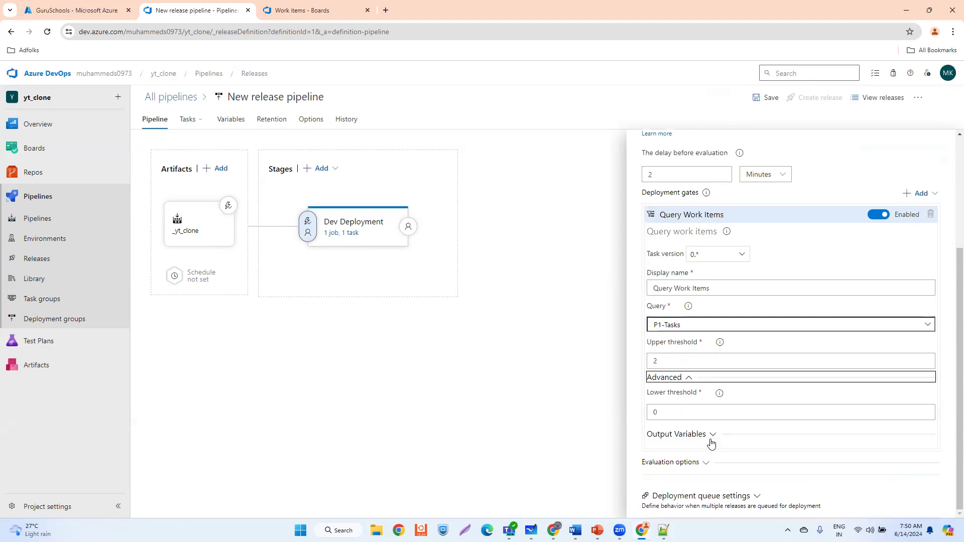
Set the time between gate re-evaluations to 5 minutes, check the deployment queue settings, and close the pre-deployment conditions
left_click(699, 462)
left_click_drag(669, 304, 631, 314)
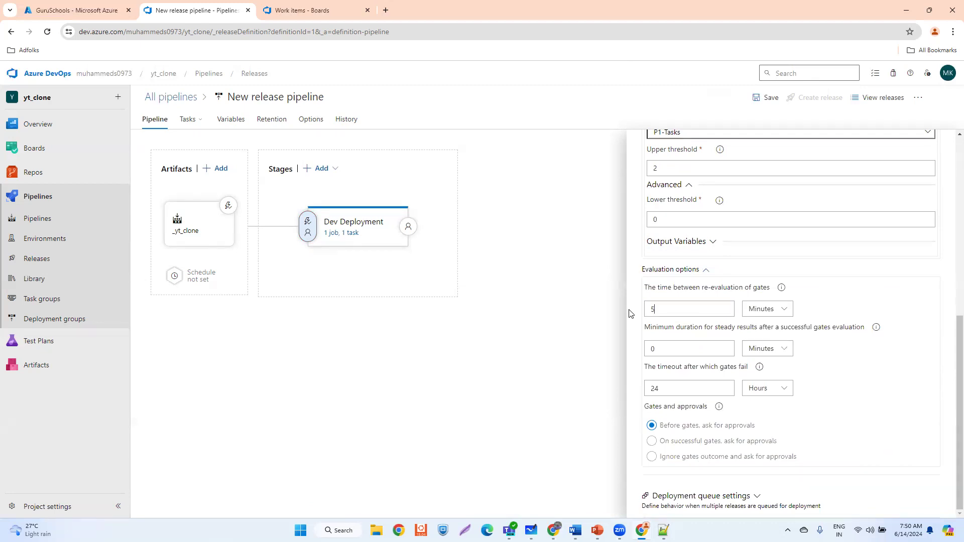
left_click(758, 496)
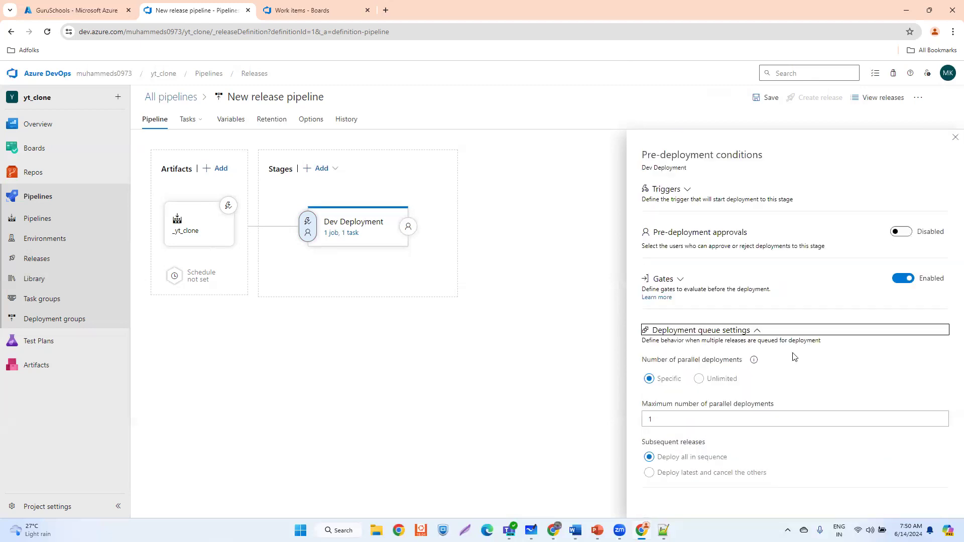
left_click(955, 138)
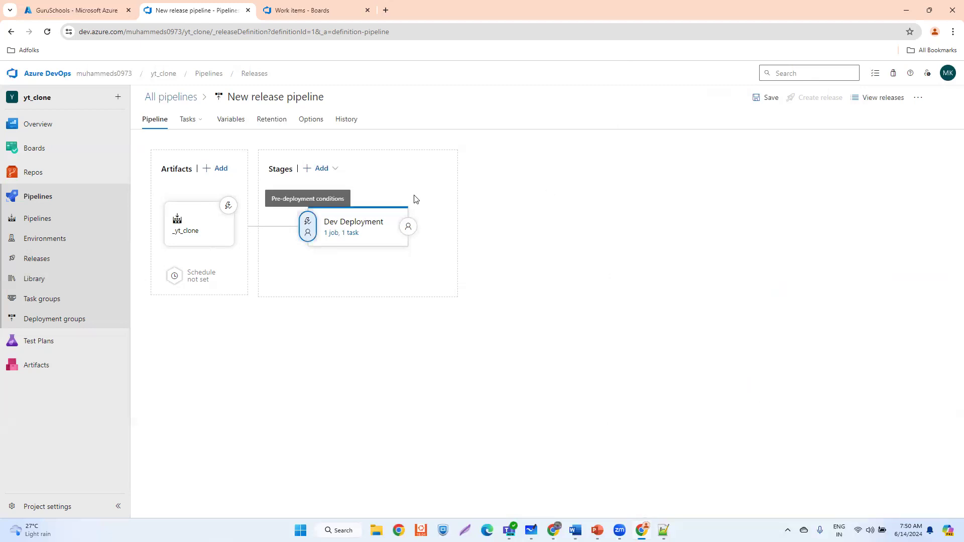
Review the Dev Deployment stage's agent job and the Deploy Azure App Service task's slot and package settings
left_click(340, 233)
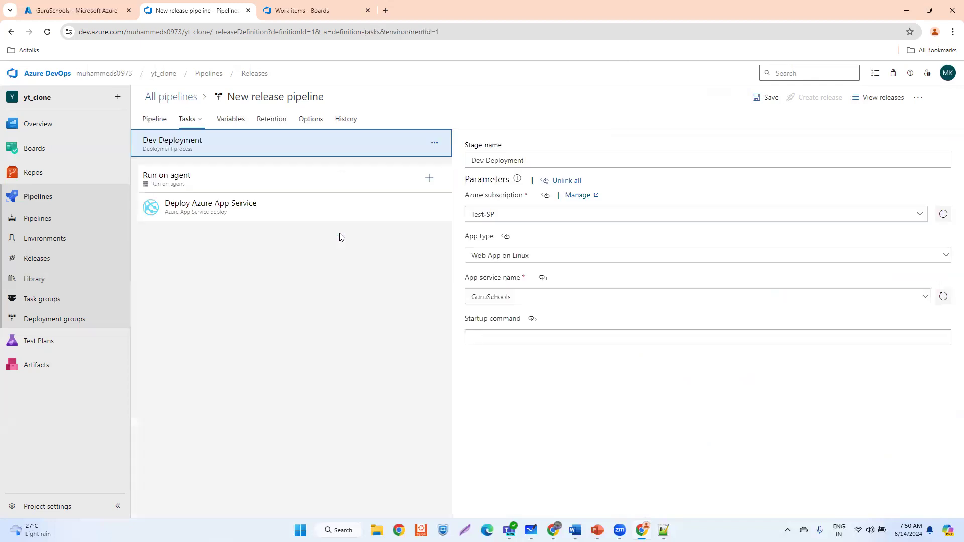
left_click(213, 176)
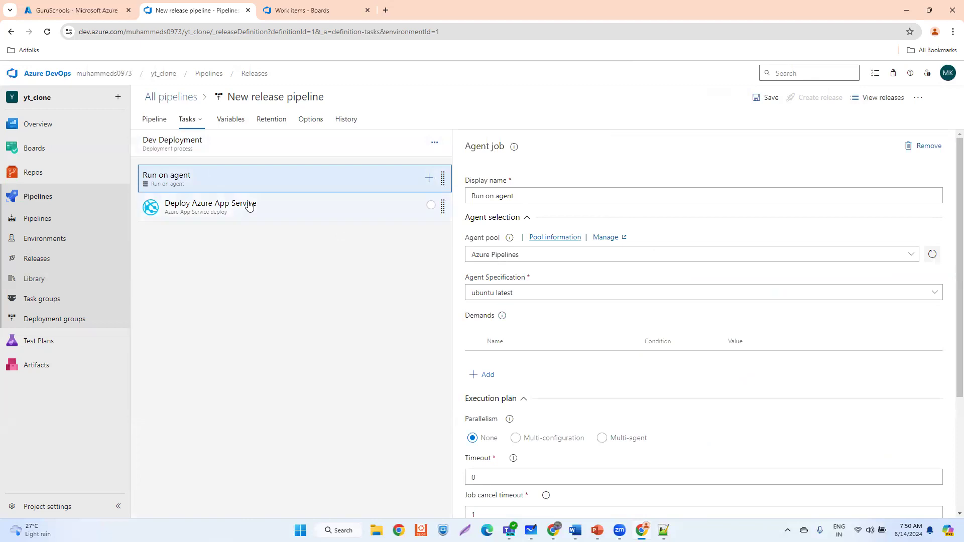
scroll(575, 318, "down", 3)
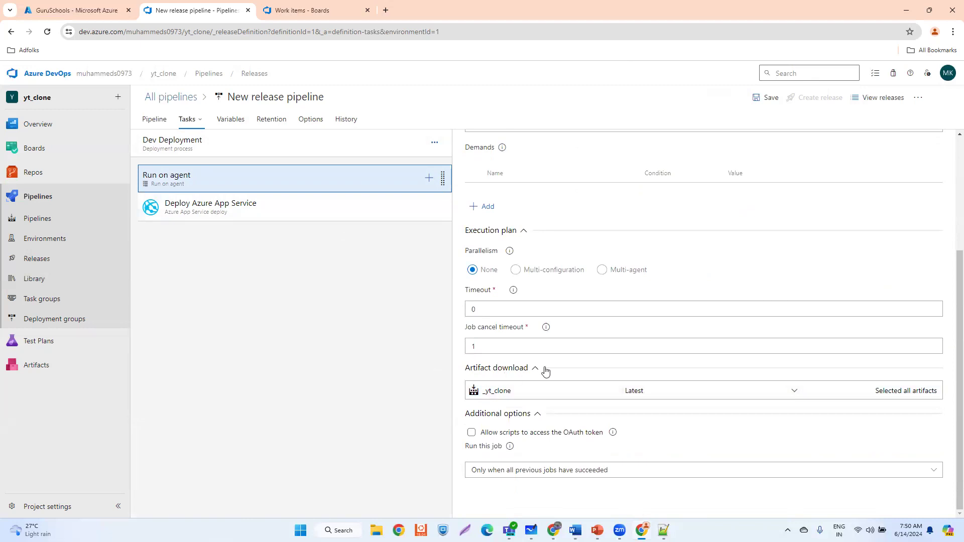
left_click(212, 207)
scroll(534, 340, "down", 4)
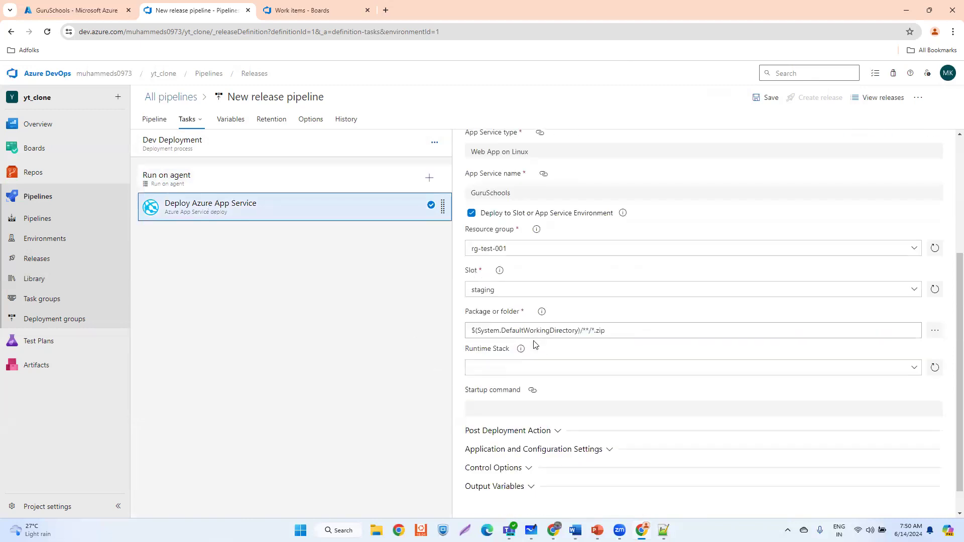
scroll(533, 342, "up", 2)
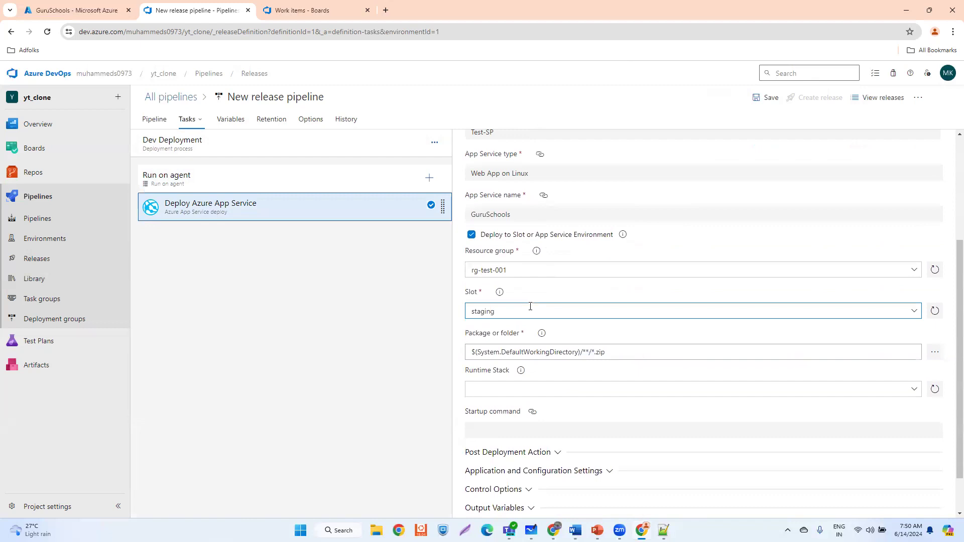
Set the Deploy Azure App Service task's package or folder to the drop folder of the linked _yt_clone build artifact
left_click_drag(464, 337, 520, 336)
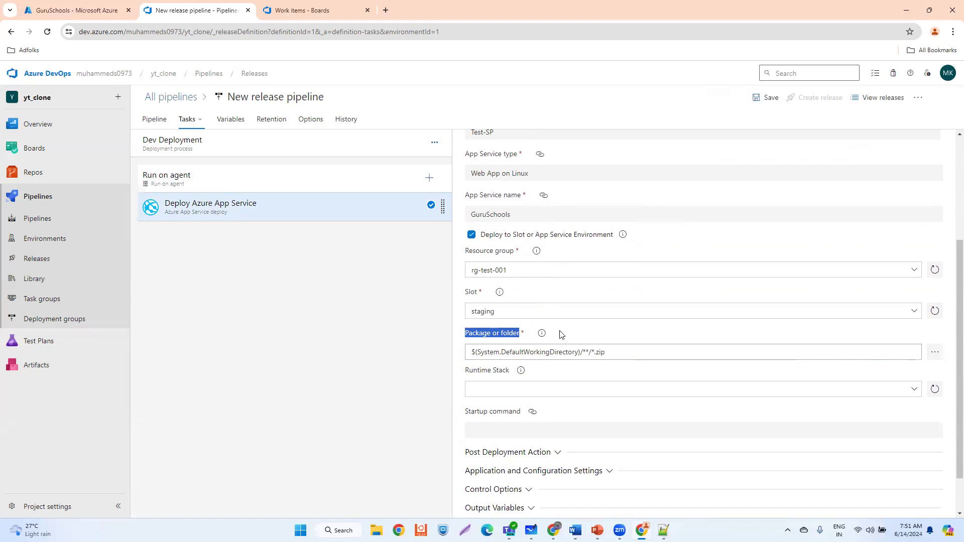
left_click(936, 353)
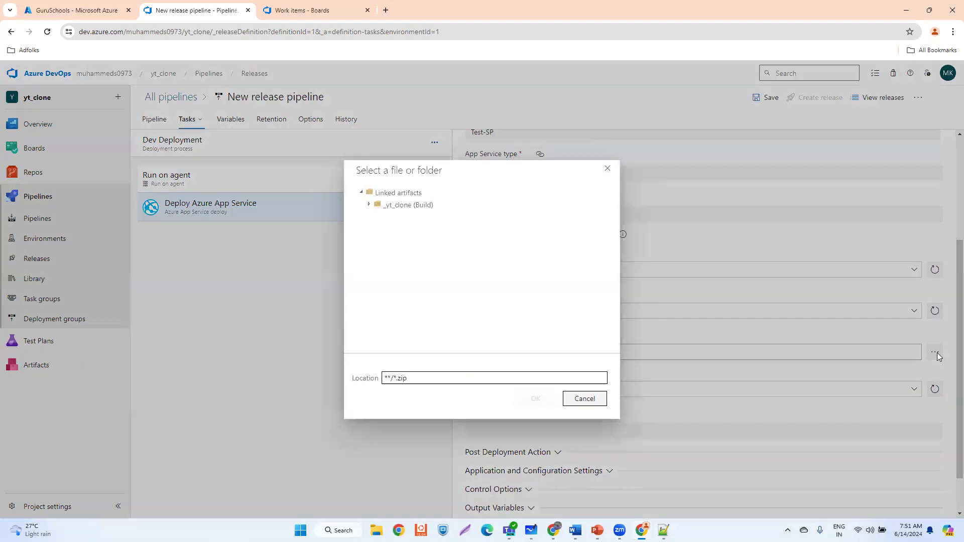
left_click(368, 205)
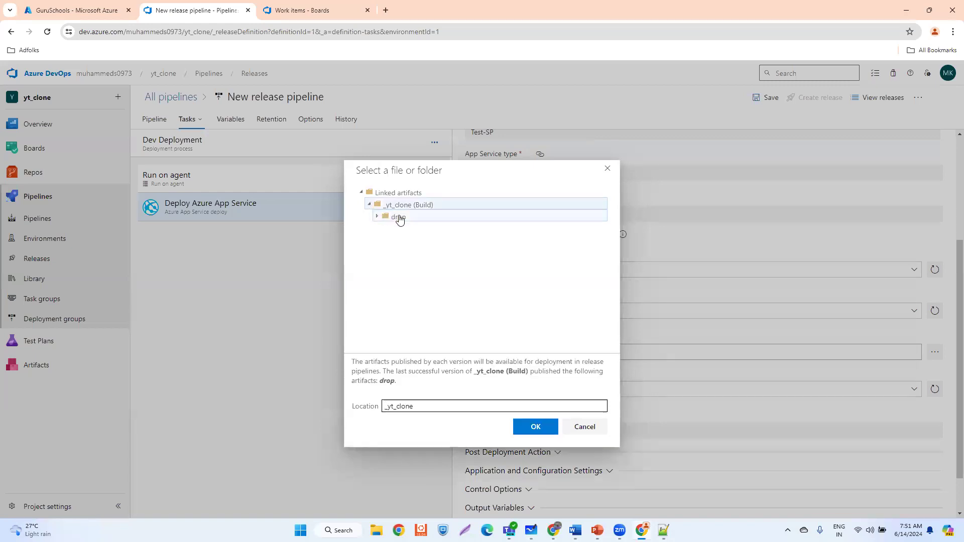
left_click(399, 218)
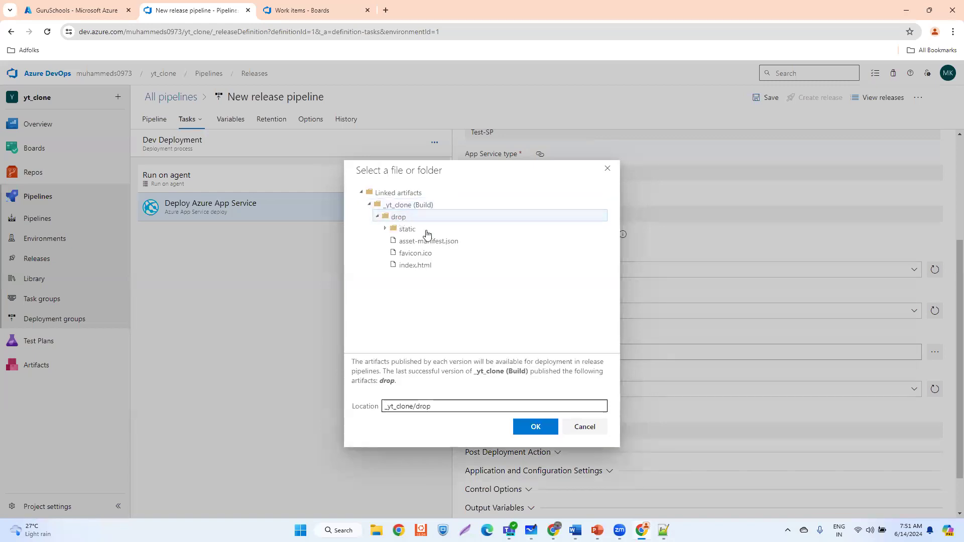
left_click(535, 427)
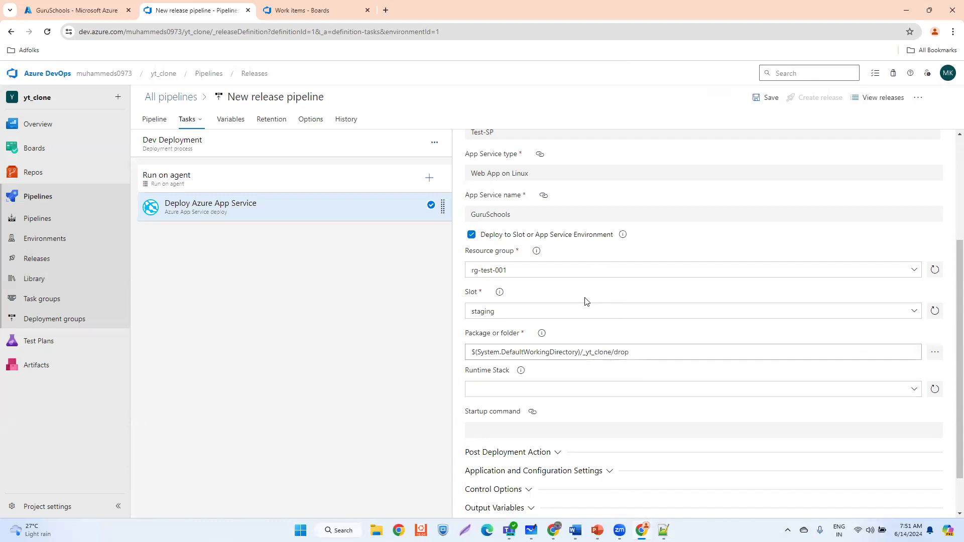
Check the rest of the Deploy Azure App Service task's settings and save the release pipeline
scroll(492, 392, "down", 1)
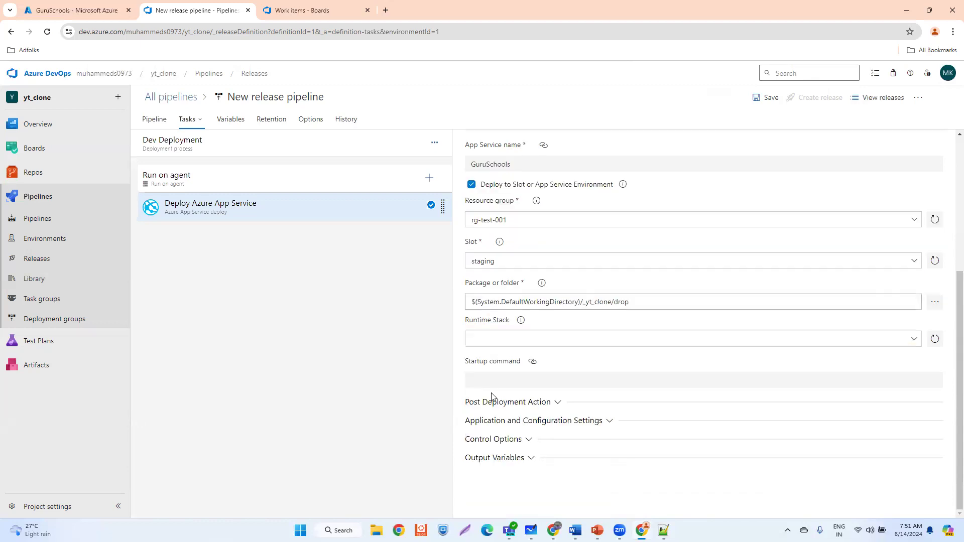
scroll(492, 397, "up", 5)
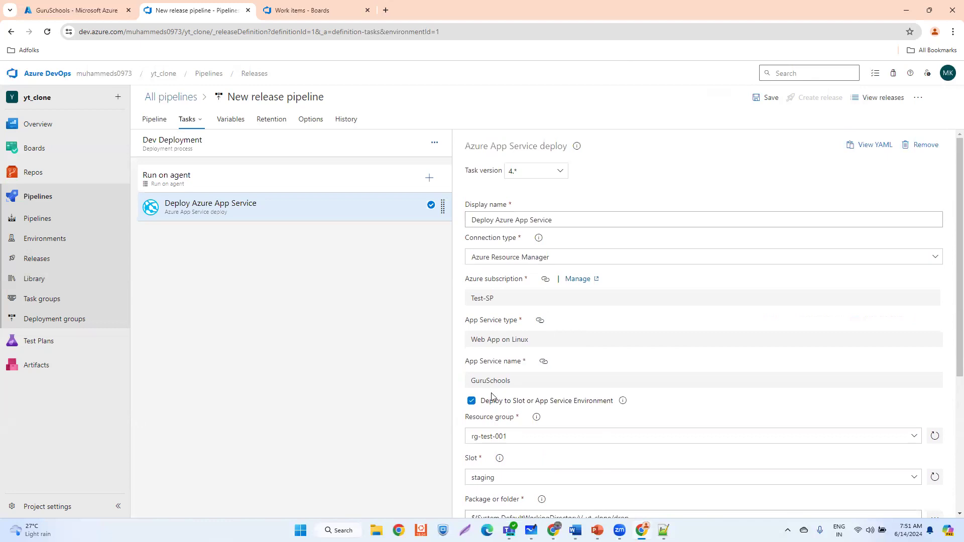
scroll(492, 397, "down", 5)
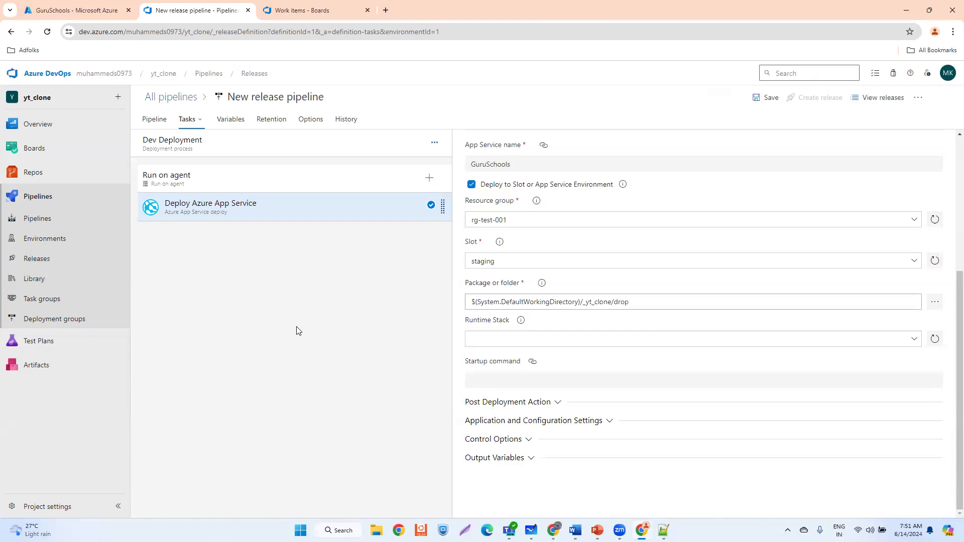
left_click(758, 103)
left_click(526, 330)
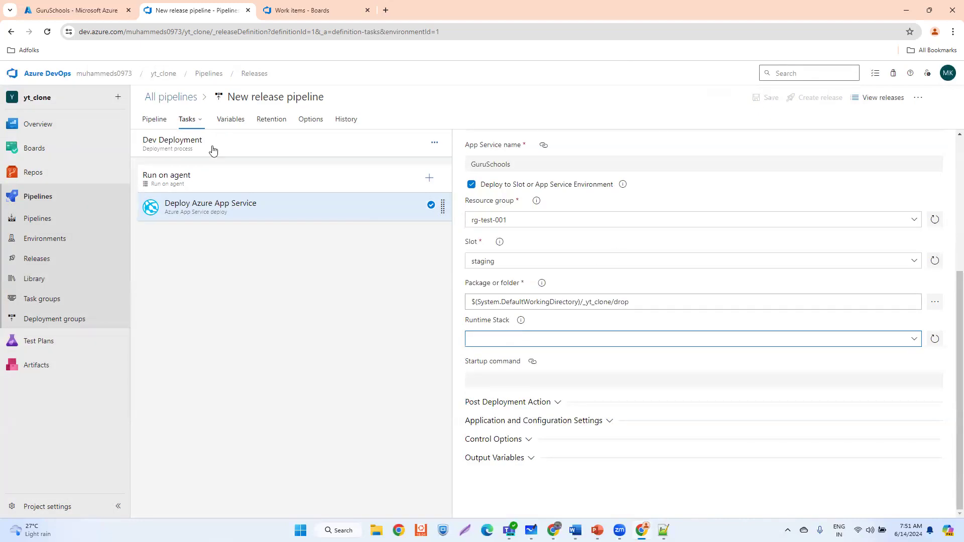
Review the pipeline overview, the Dev Deployment stage's properties and parameters, and the Deploy Azure App Service task's settings
left_click(154, 120)
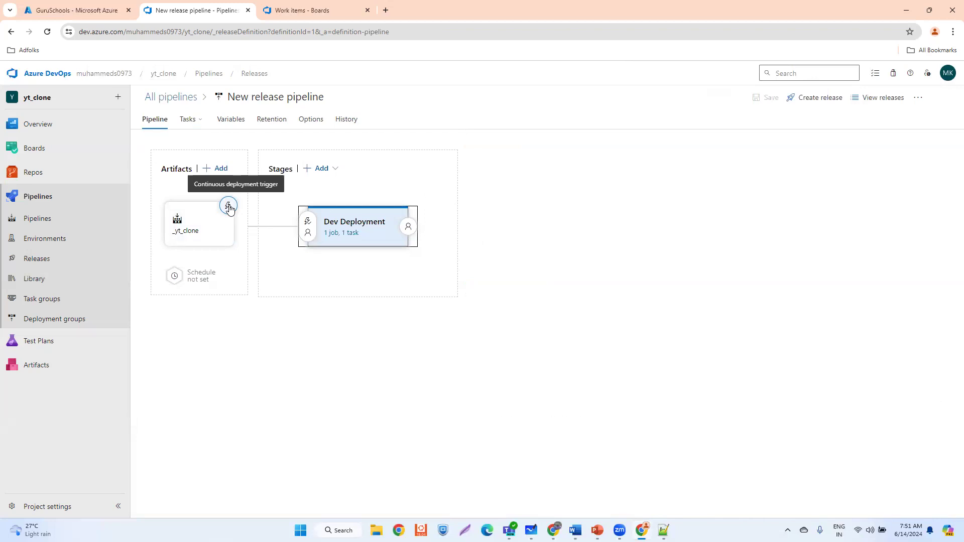
mouse_move(357, 225)
left_click(357, 226)
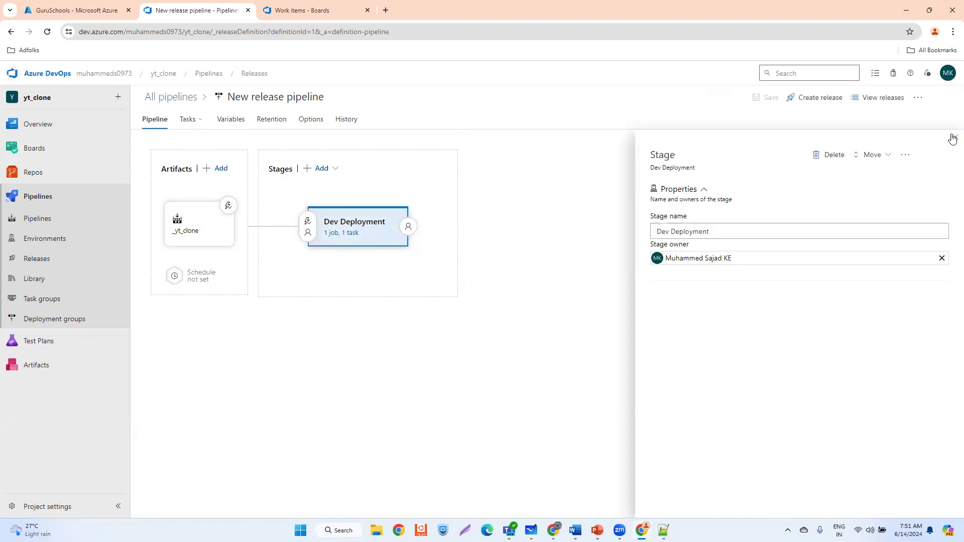
left_click(953, 139)
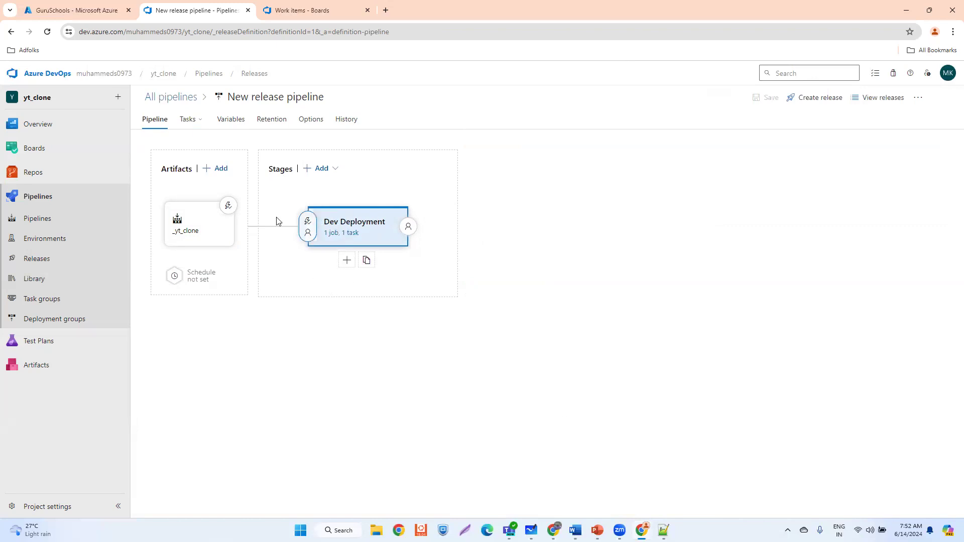
left_click(334, 234)
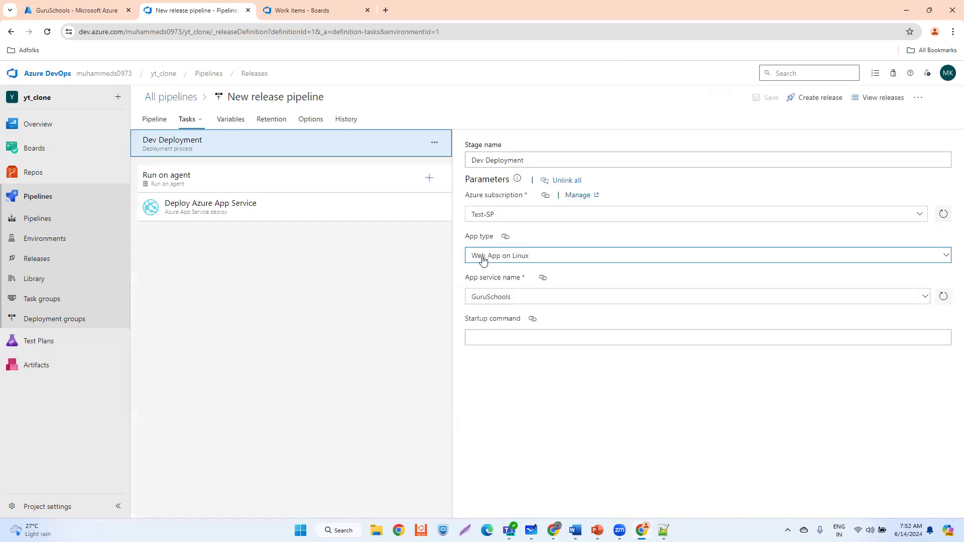
left_click(244, 213)
scroll(646, 355, "down", 4)
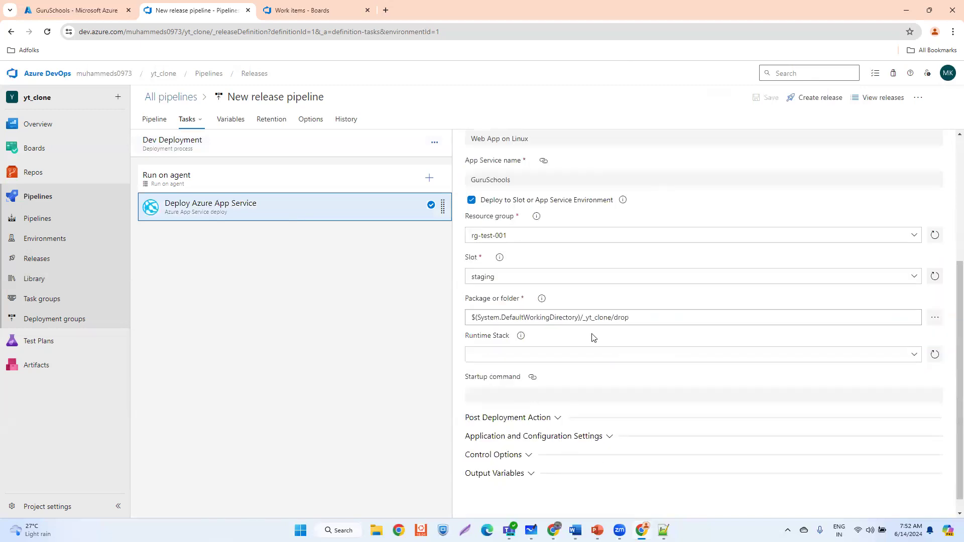
scroll(890, 195, "up", 4)
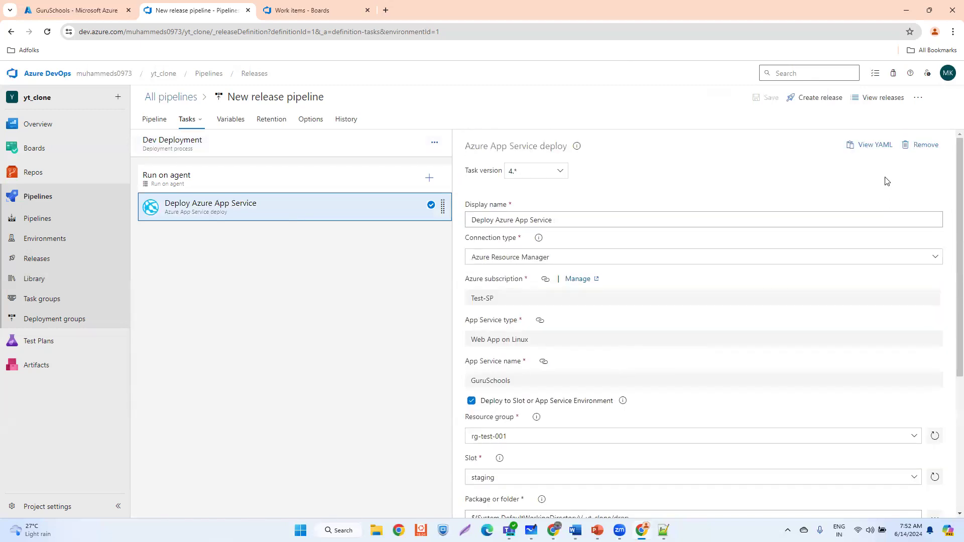
Show the release pipeline's diagram of artifacts and stages
left_click(154, 121)
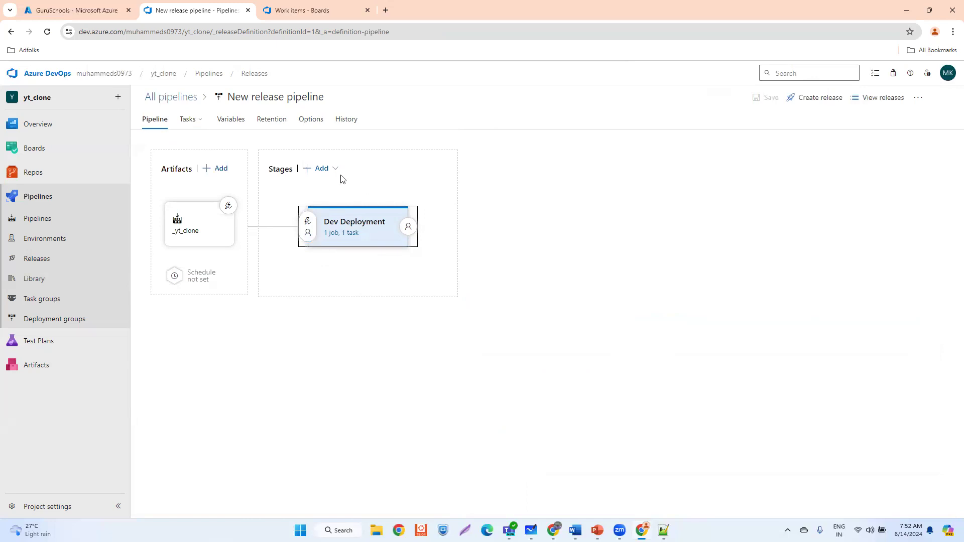
mouse_move(347, 263)
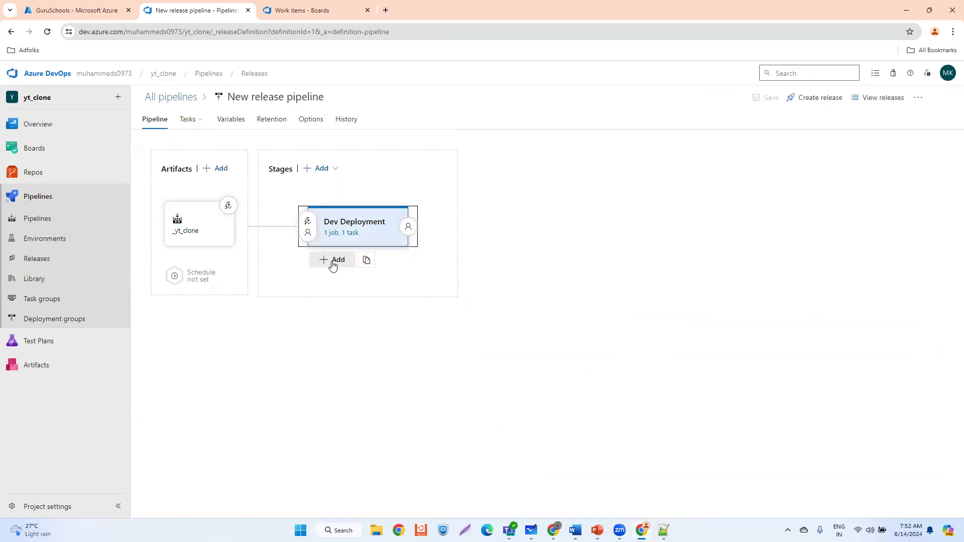
left_click(333, 264)
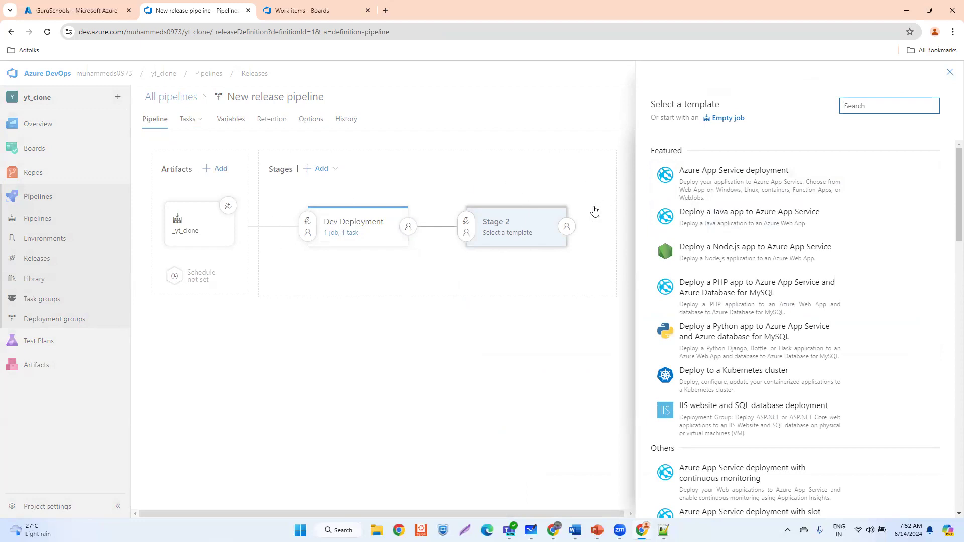
left_click(949, 73)
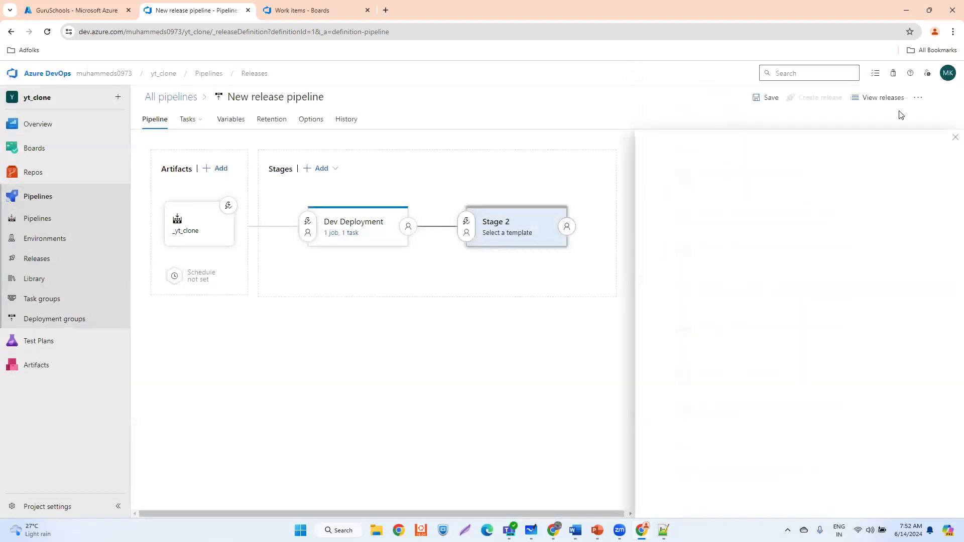
Clone the Dev Deployment stage and rename the copy to Prod Deployment
mouse_move(379, 270)
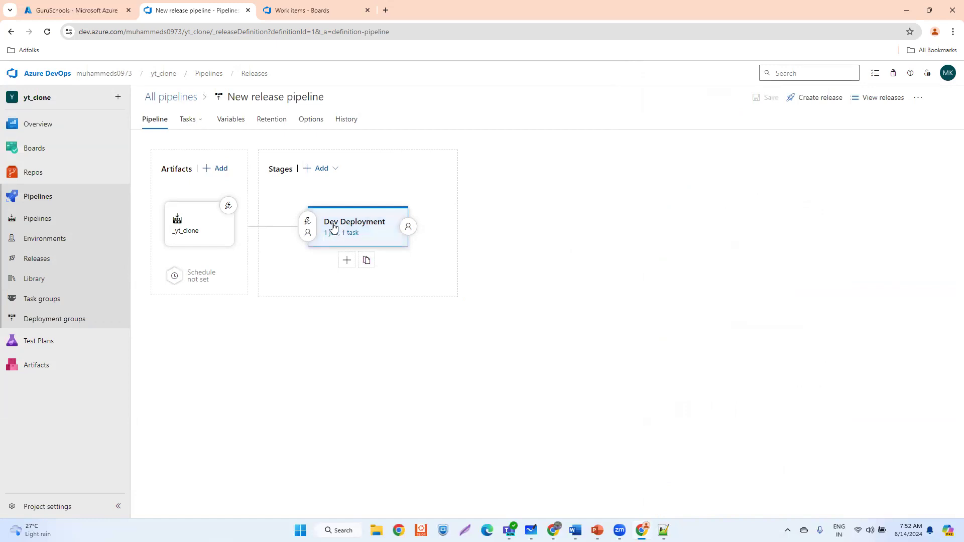
left_click(373, 262)
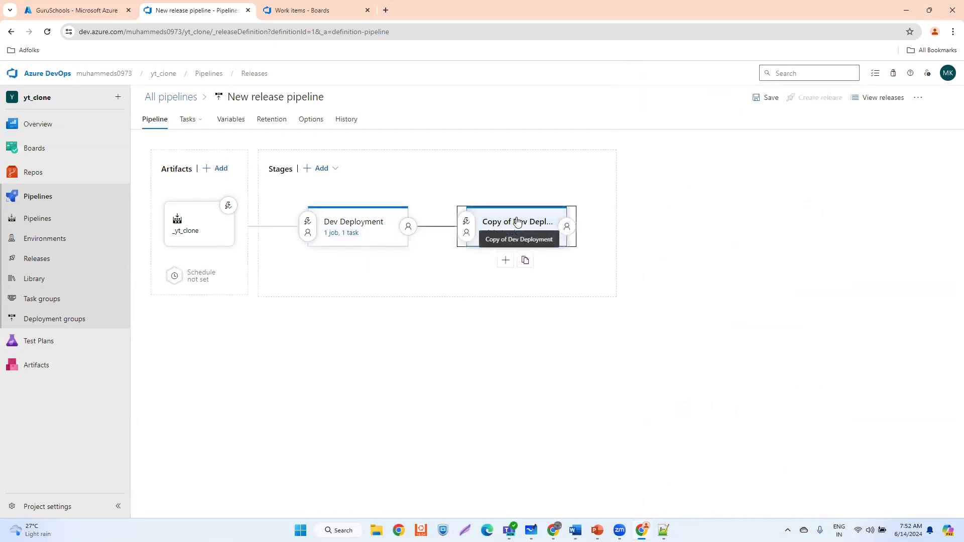
left_click(517, 222)
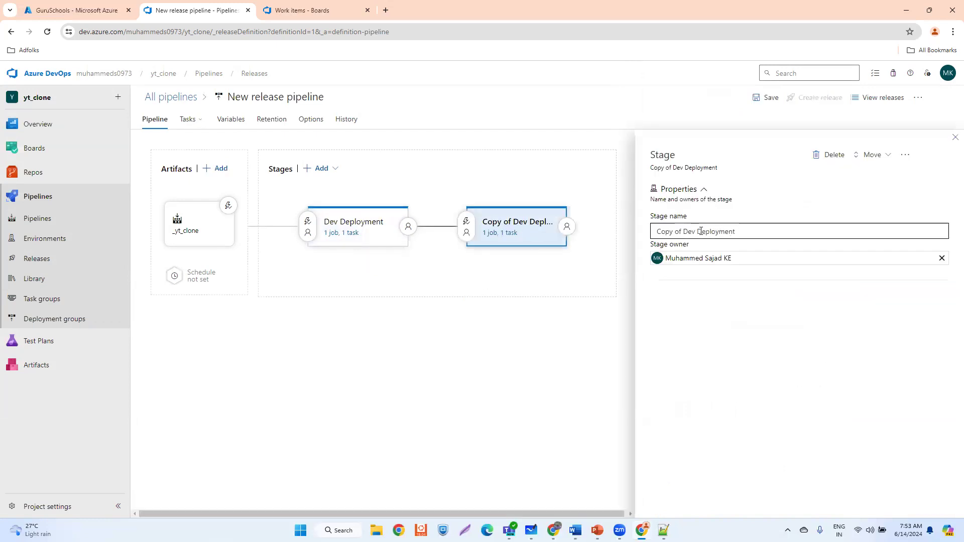
left_click_drag(695, 231, 631, 235)
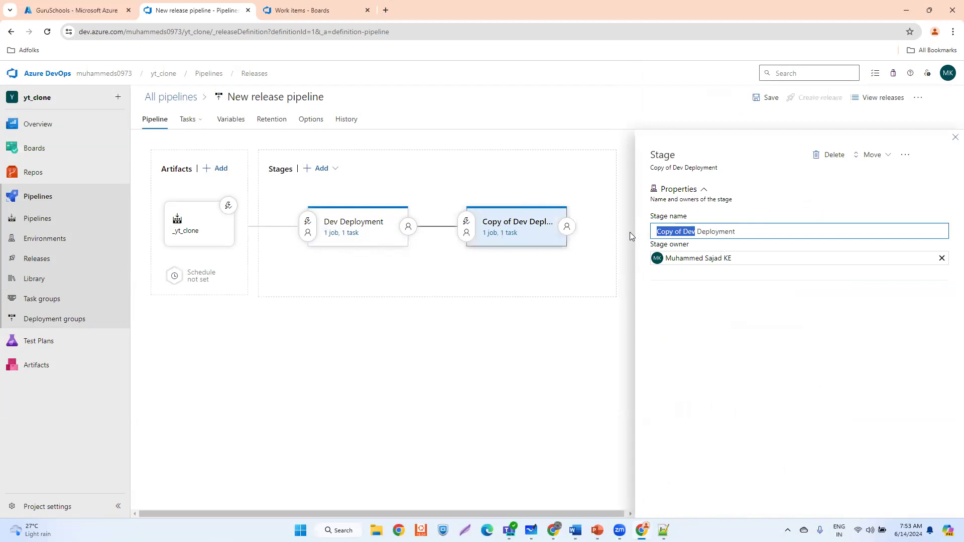
key("BackSpace")
type("Prod")
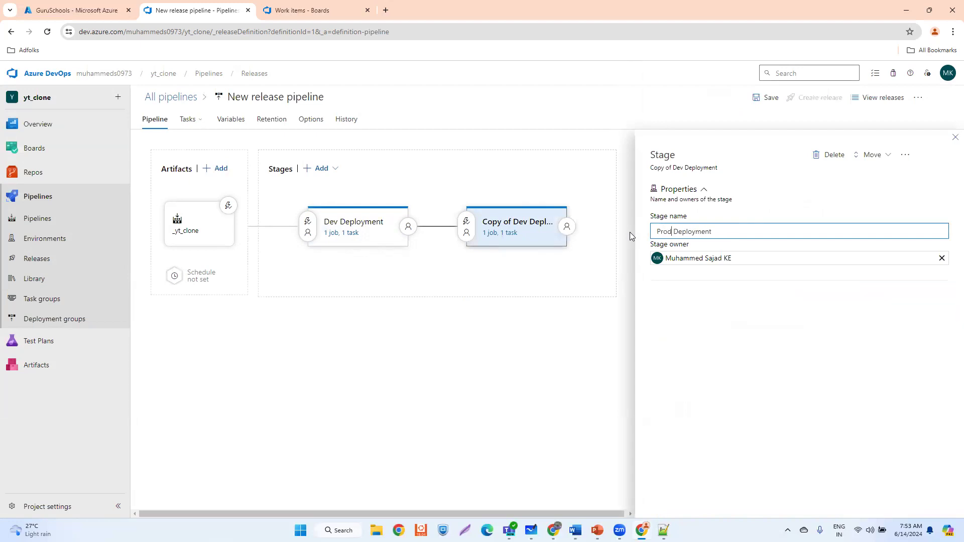
left_click(953, 139)
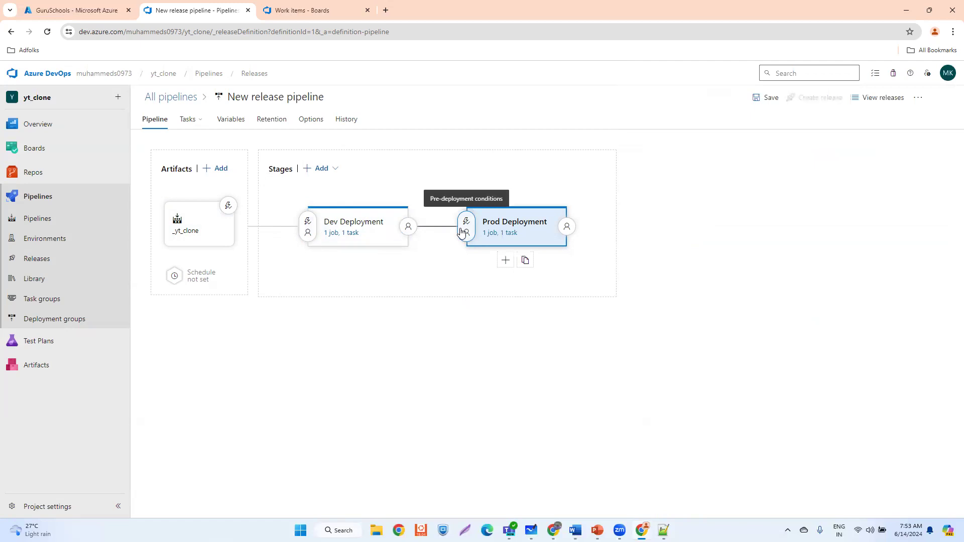
Check the post-deployment conditions of the Dev Deployment stage and open the pre-deployment conditions of Prod Deployment
left_click(407, 227)
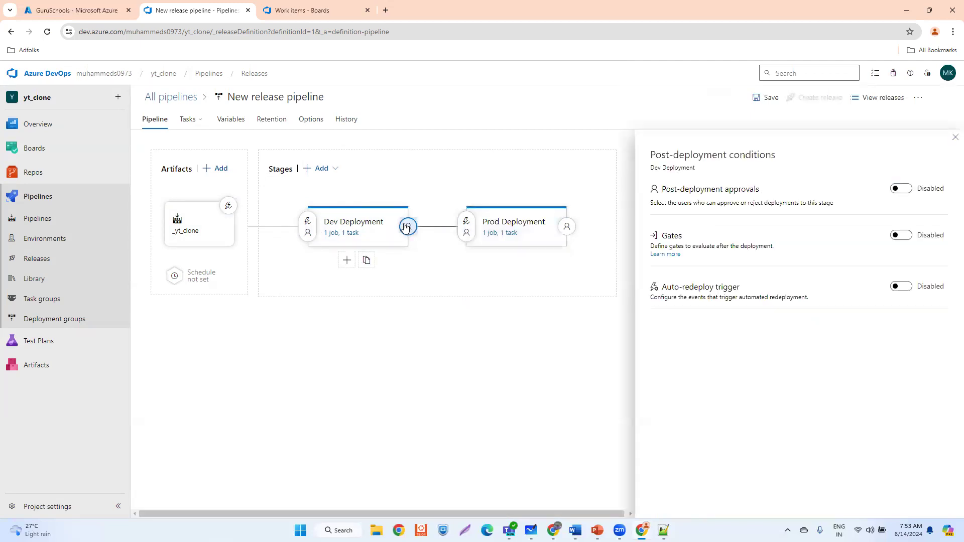
left_click(955, 138)
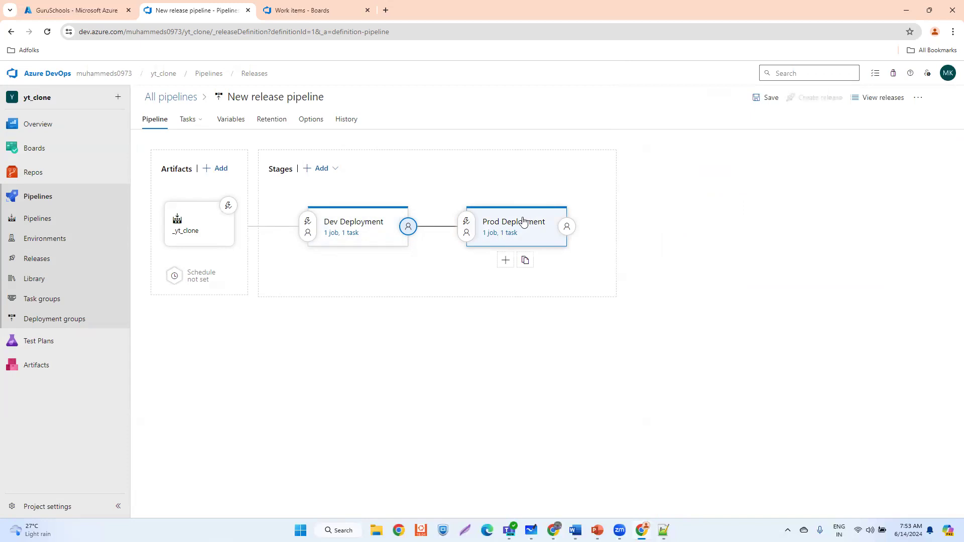
left_click(466, 229)
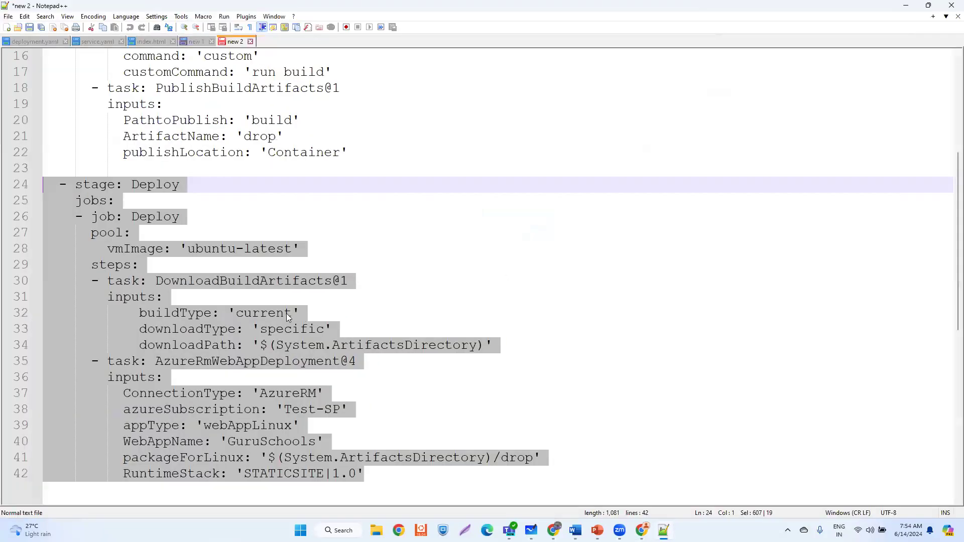
Review the Build and Deploy stages of the YAML pipeline in Notepad++, then return to the release pipeline
scroll(291, 314, "down", 2, "ctrl")
scroll(291, 314, "up", 3)
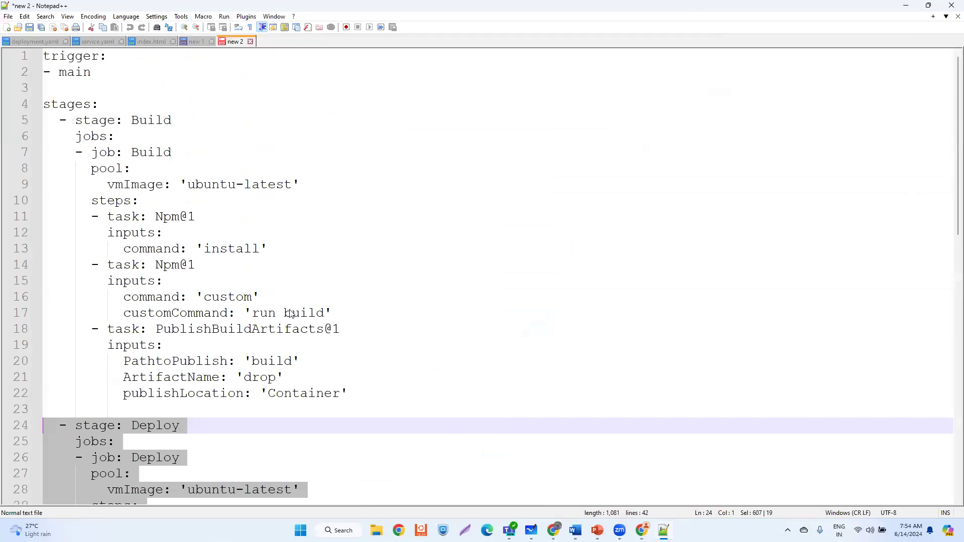
scroll(291, 314, "down", 7)
scroll(277, 307, "up", 1)
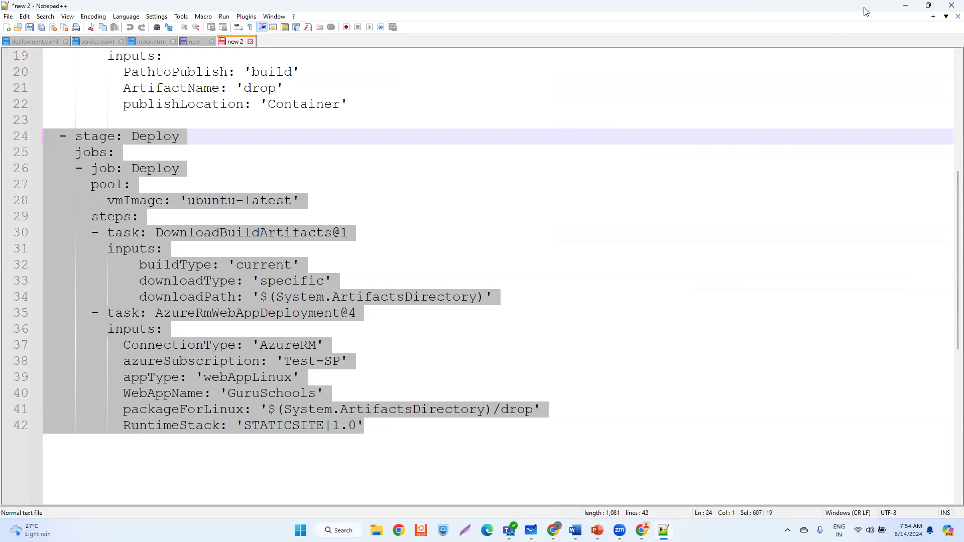
left_click(906, 5)
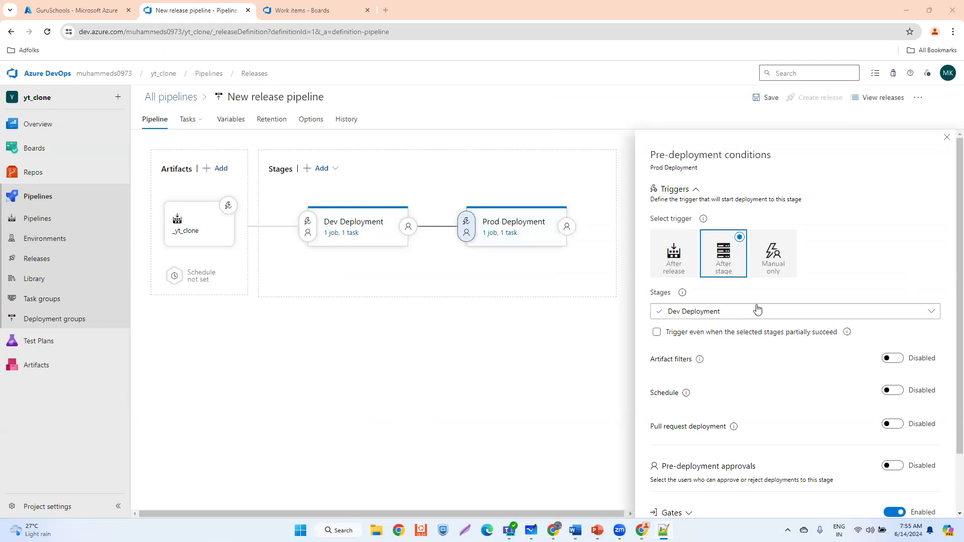
Examine the trigger and gate settings in the pre-deployment conditions of the Prod Deployment stage
scroll(757, 309, "down", 2)
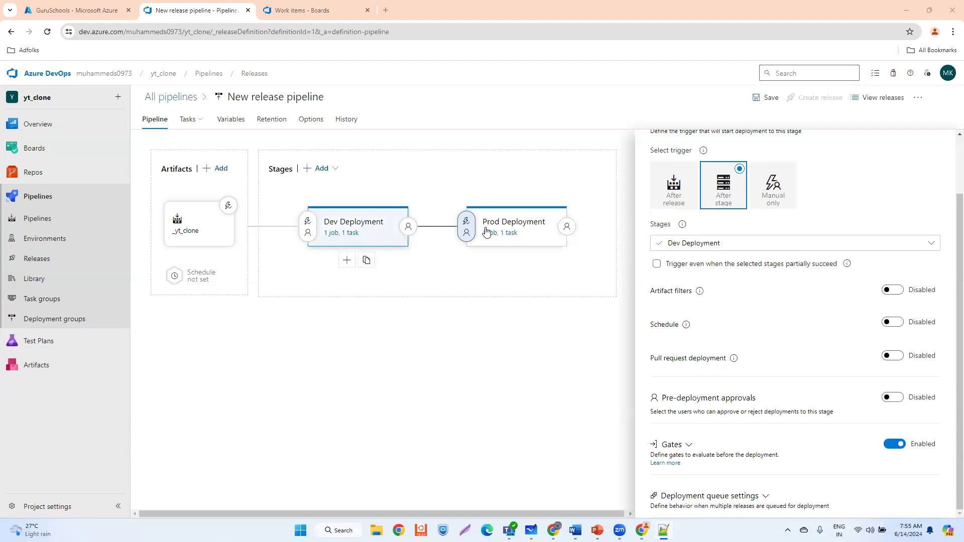
left_click(689, 446)
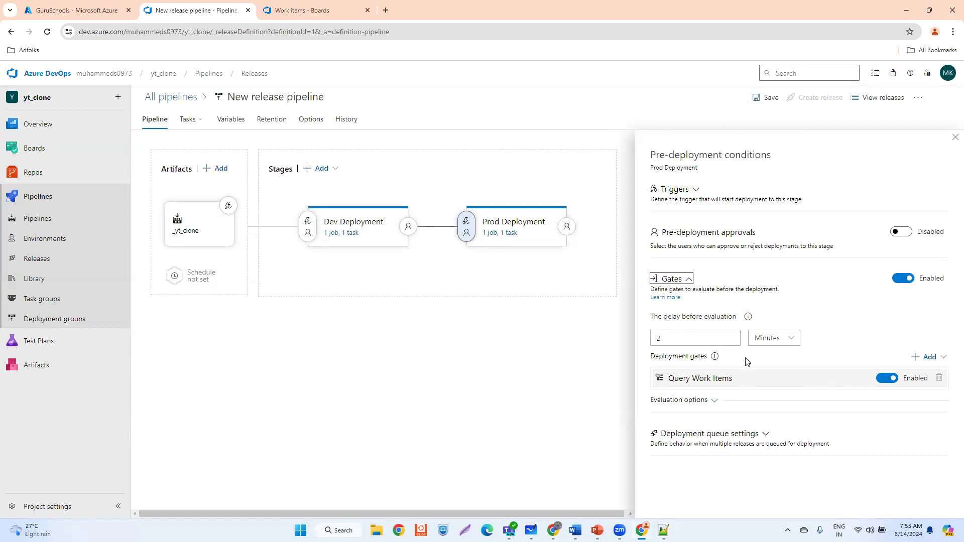
left_click(949, 139)
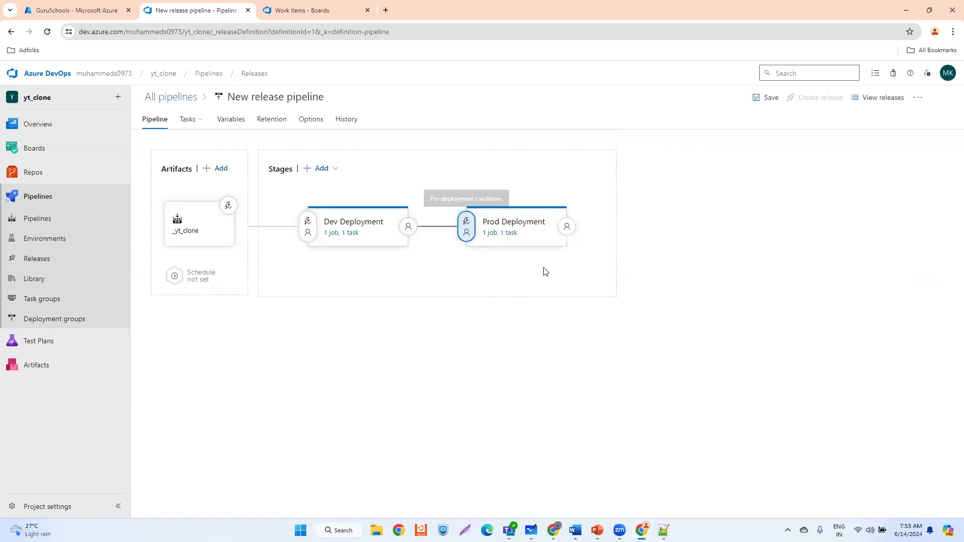
Review the Prod Deployment stage's agent job settings and its Deploy Azure App Service task
left_click(505, 234)
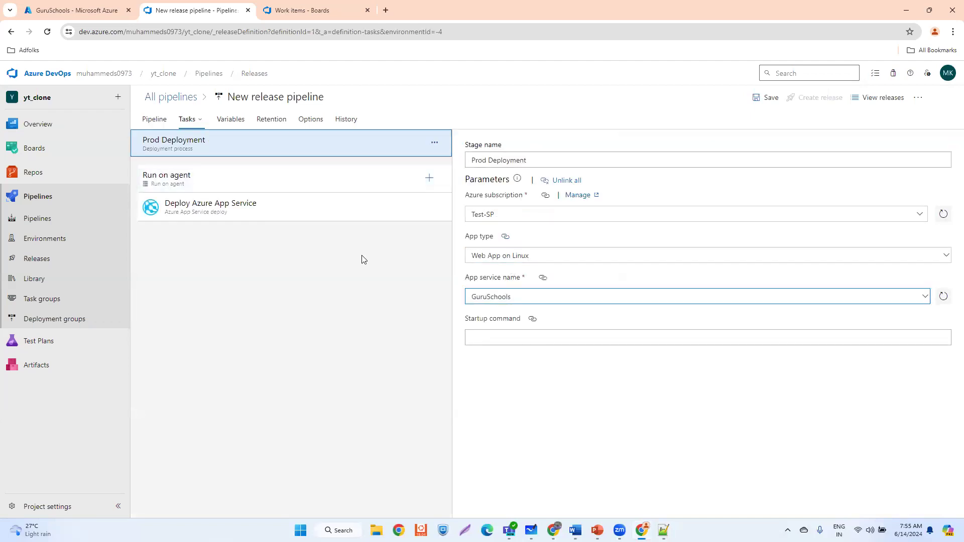
left_click(193, 176)
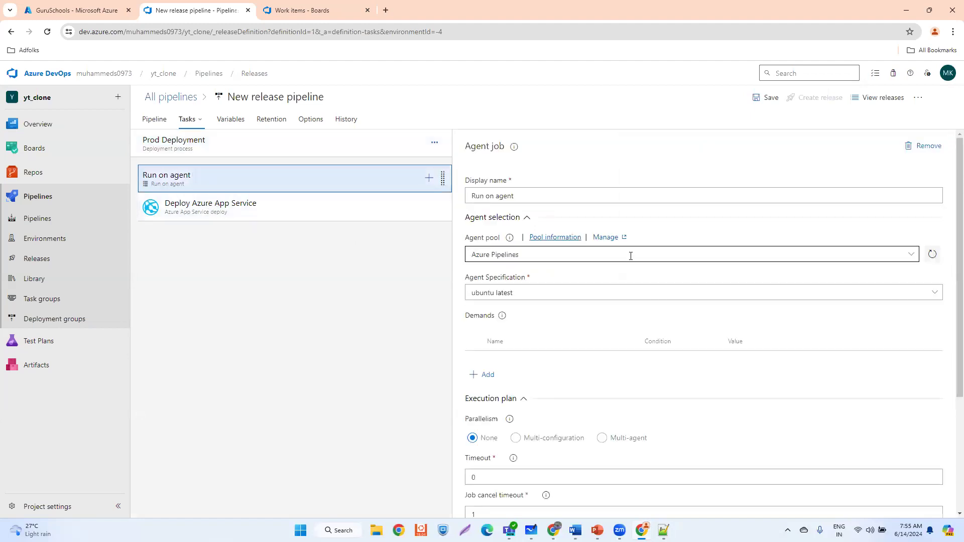
scroll(530, 354, "down", 2)
scroll(536, 366, "down", 1)
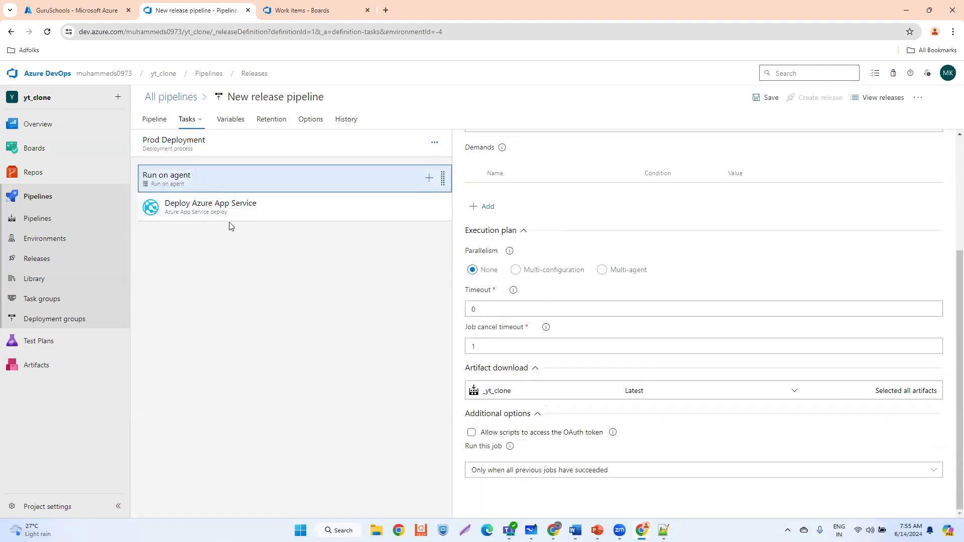
left_click(207, 200)
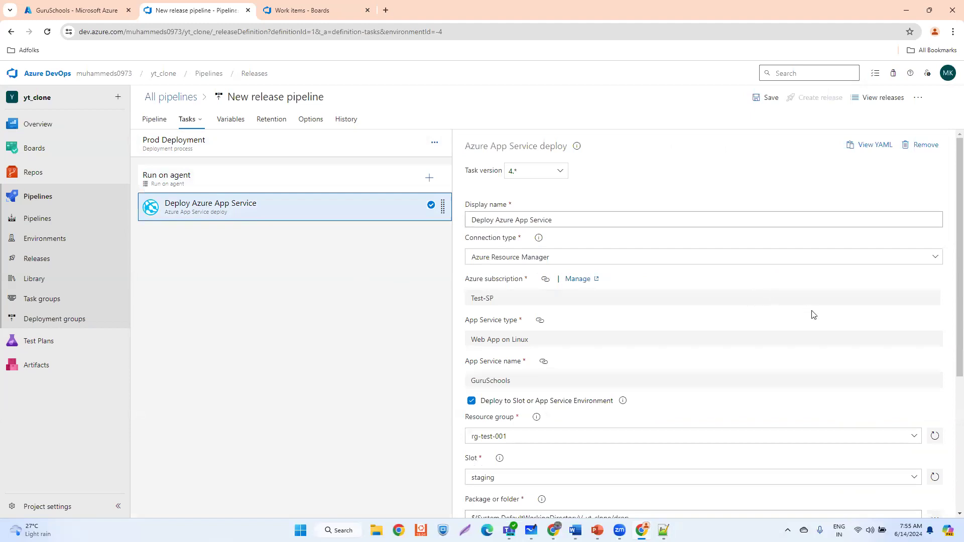
scroll(811, 314, "down", 3)
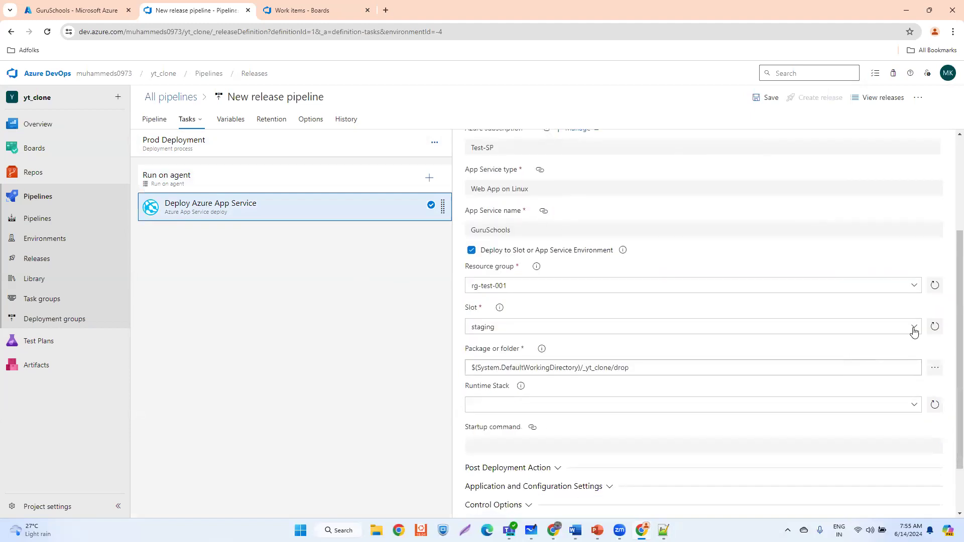
Refresh the slot choices of the Prod Deployment app service task and check which slots are available
left_click(913, 332)
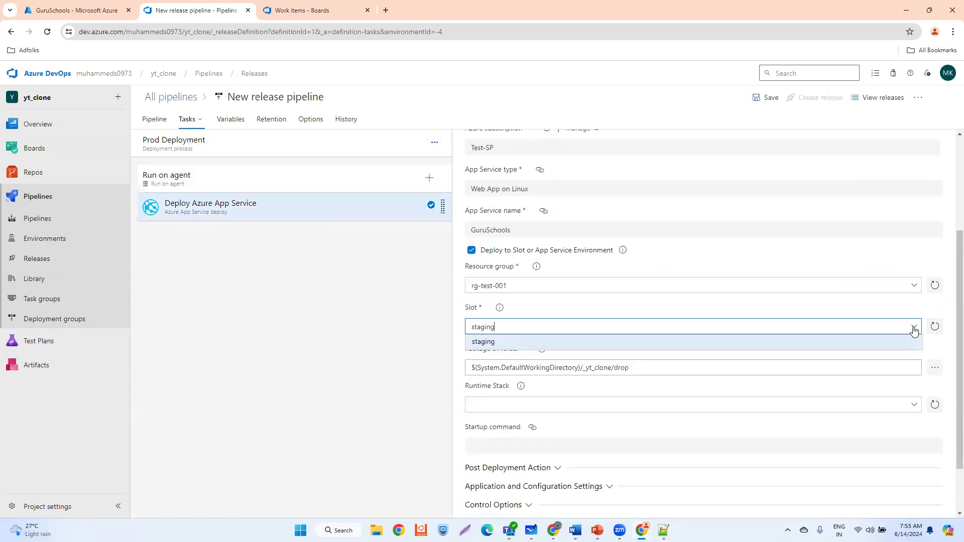
left_click(914, 330)
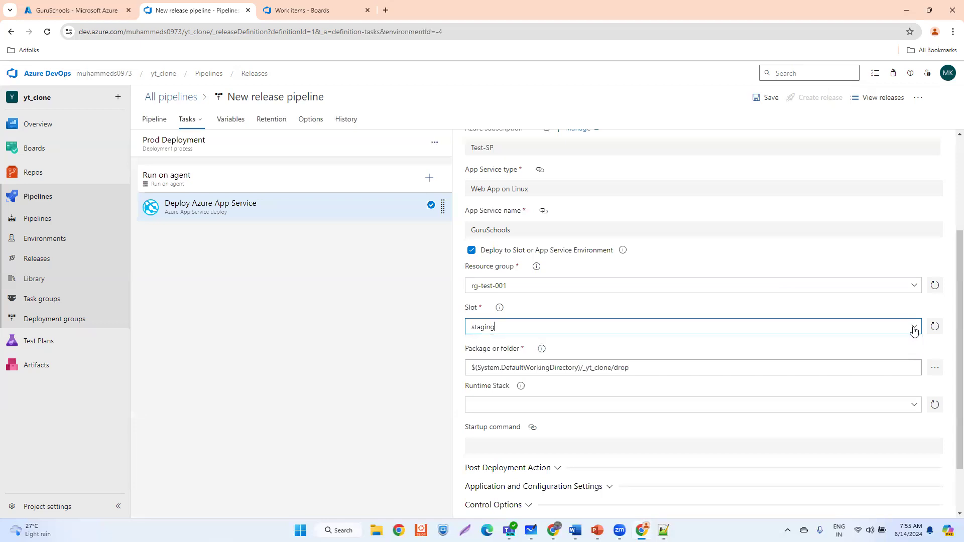
left_click(914, 330)
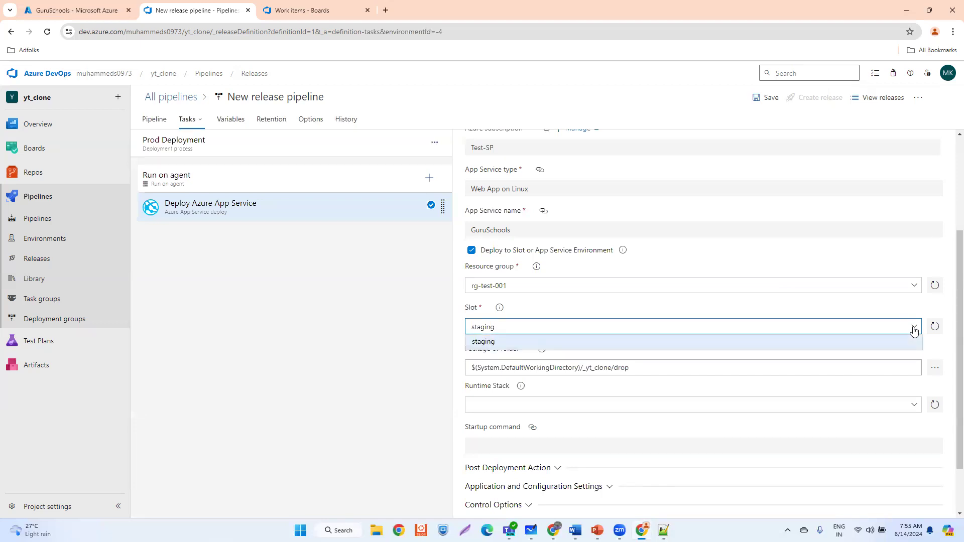
left_click(933, 327)
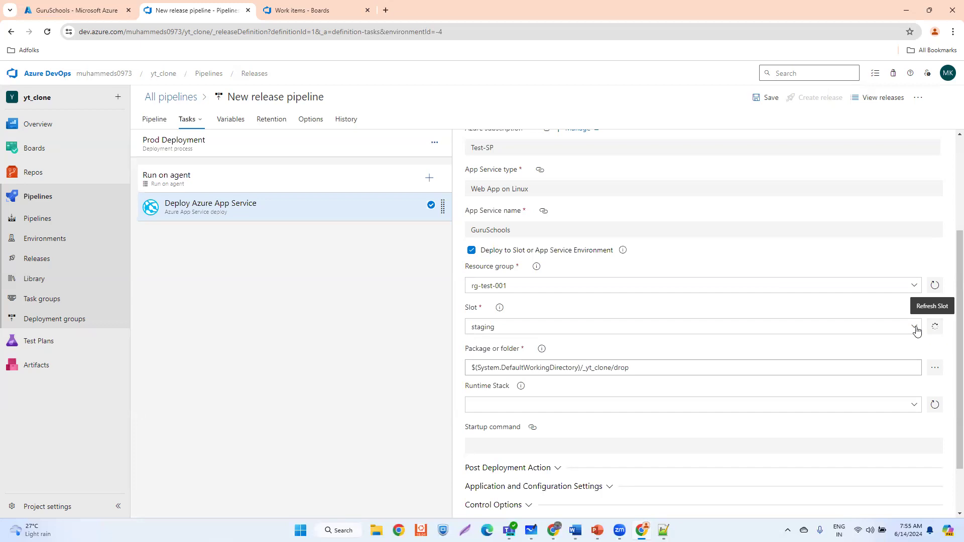
left_click(914, 329)
left_click(865, 325)
left_click_drag(848, 325, 442, 322)
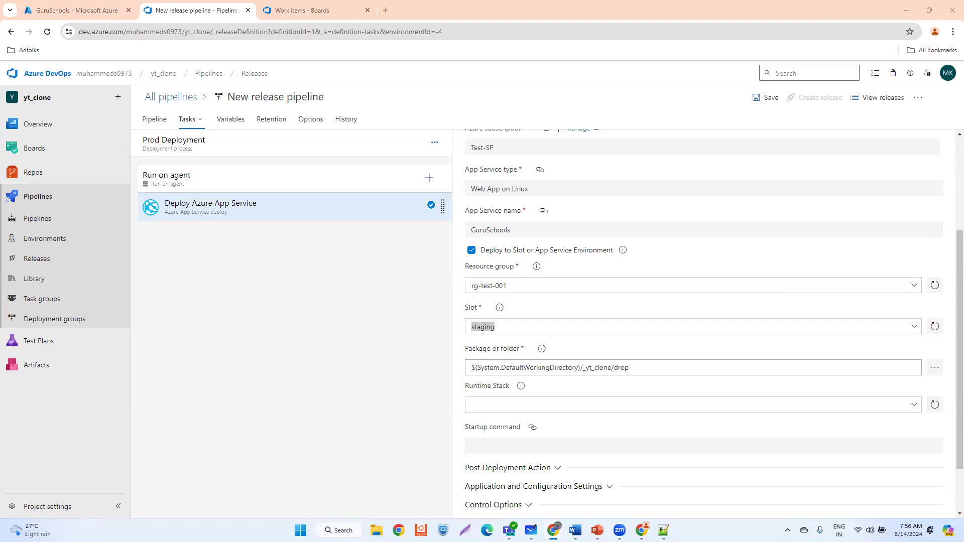
scroll(546, 419, "up", 3)
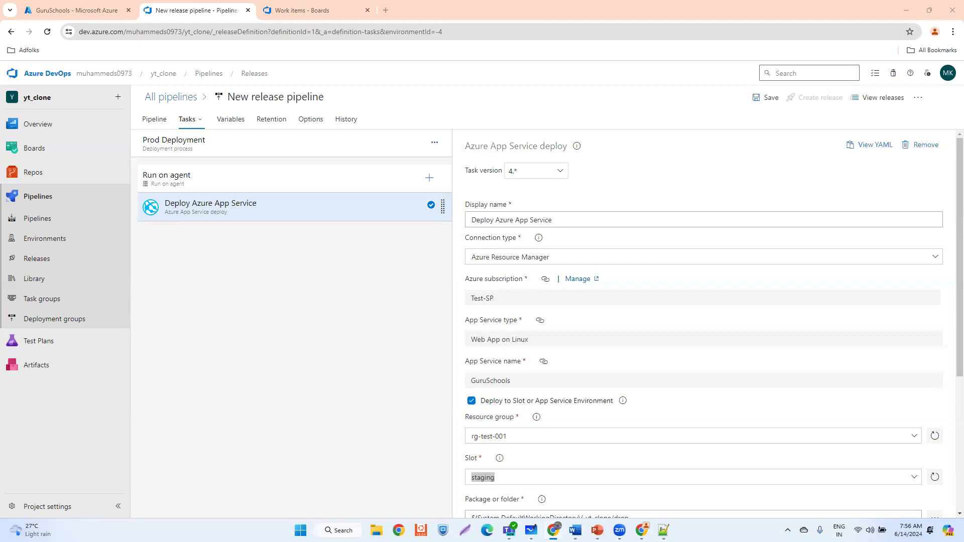
scroll(621, 334, "down", 1)
scroll(622, 334, "down", 3)
scroll(622, 335, "up", 5)
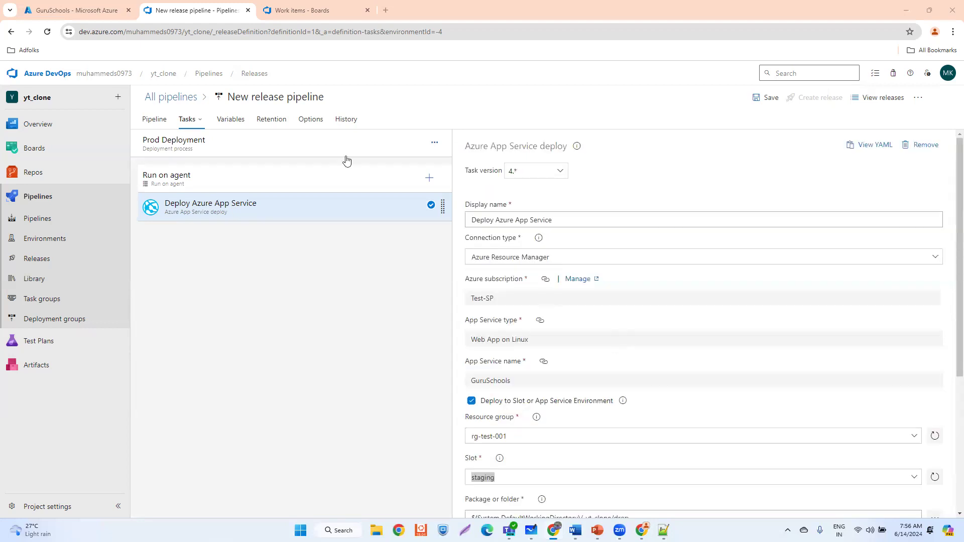
Rename the release pipeline to YT_Clone
left_click(265, 94)
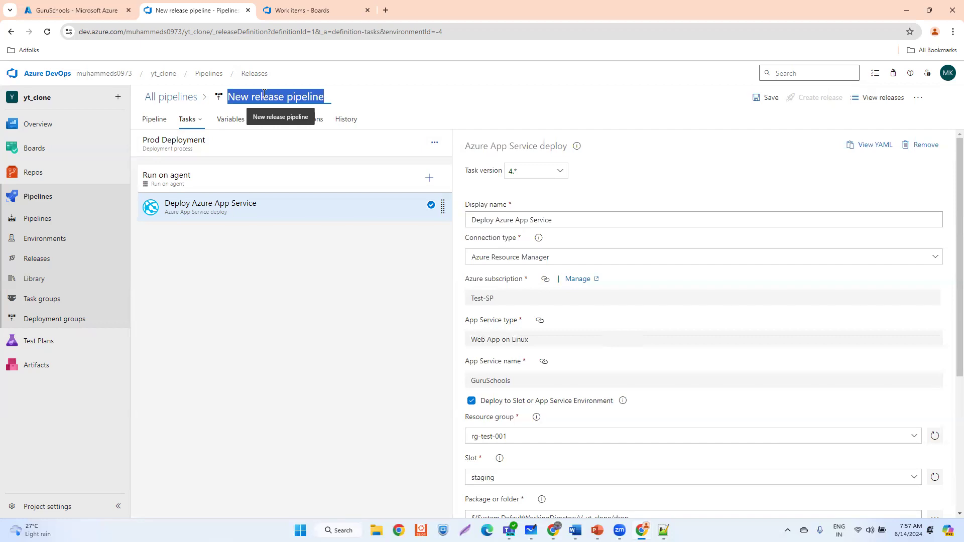
type("Cln")
key("BackSpace")
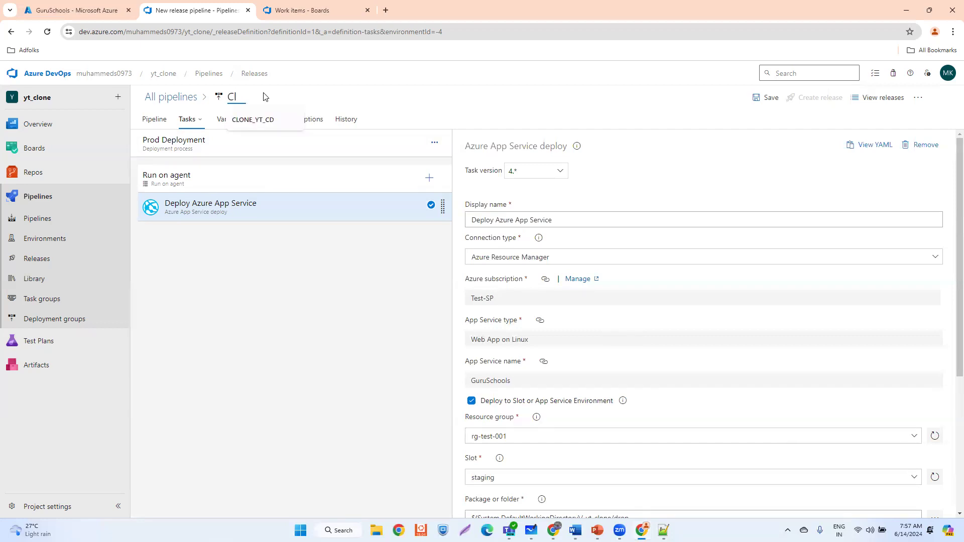
key("BackSpace")
key("BackSpace")
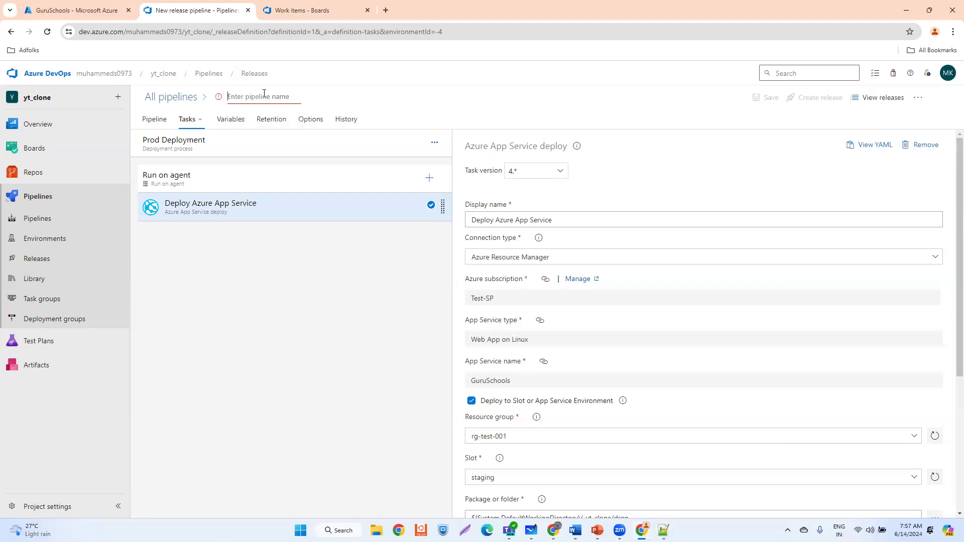
type("y")
key("BackSpace")
type("YT_Clone")
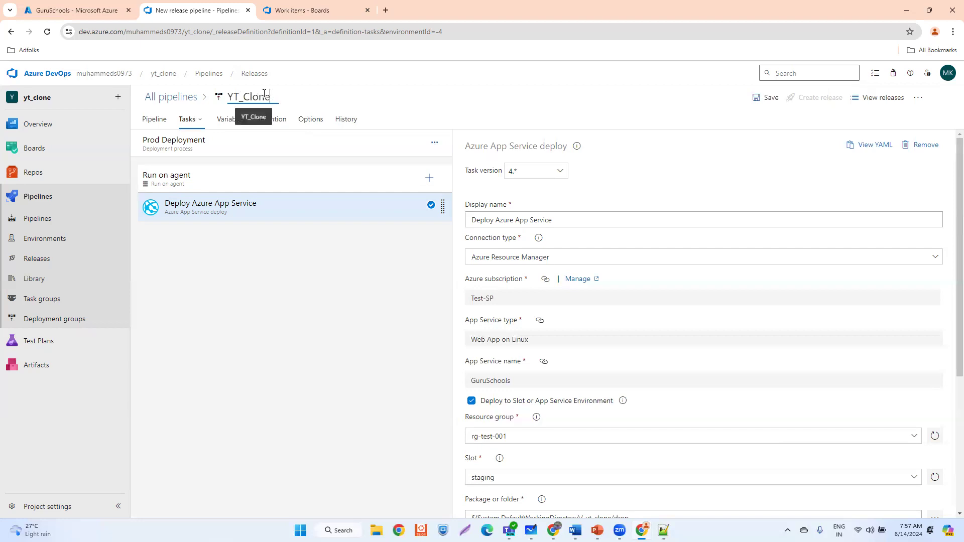
Rename the release pipeline to YT_Clone_CD and save it without a comment
type("_CD")
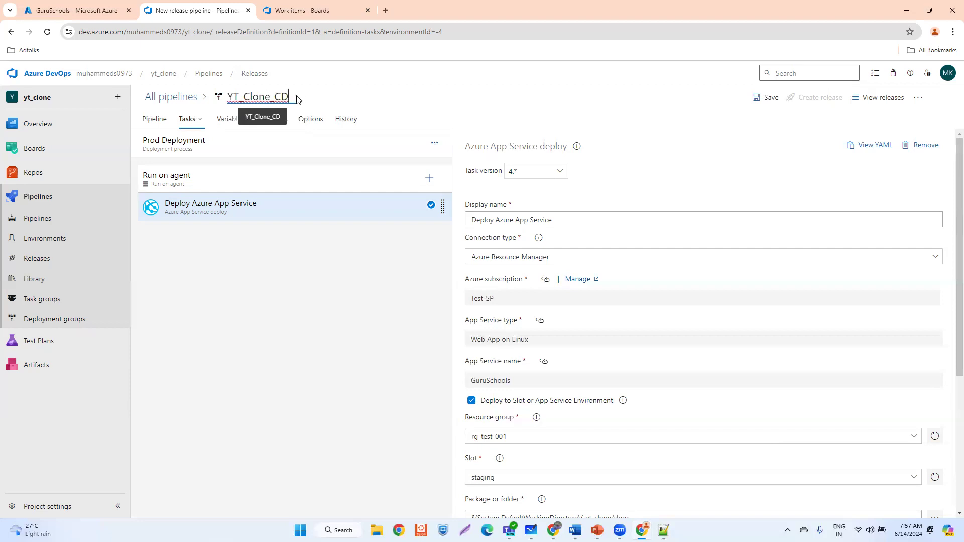
left_click_drag(290, 98, 278, 98)
left_click(756, 102)
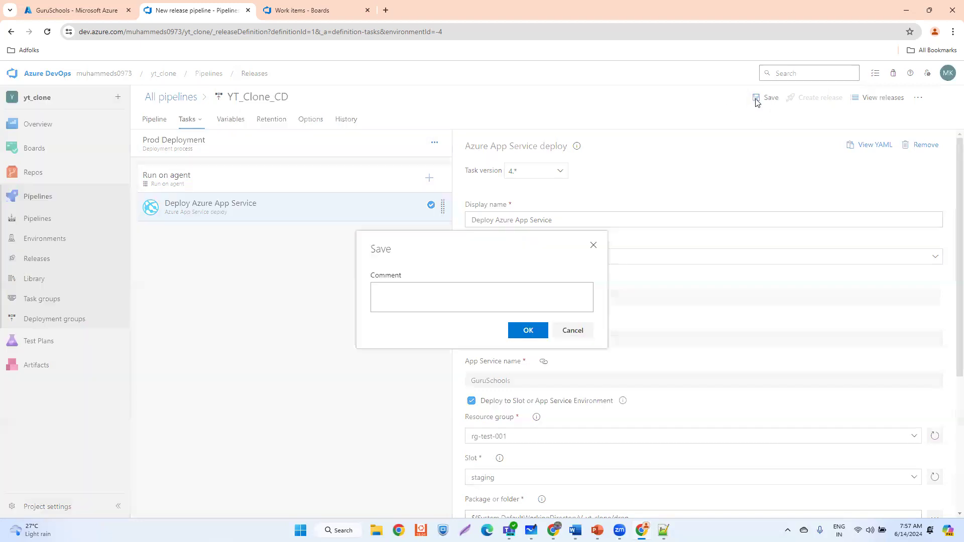
left_click(527, 332)
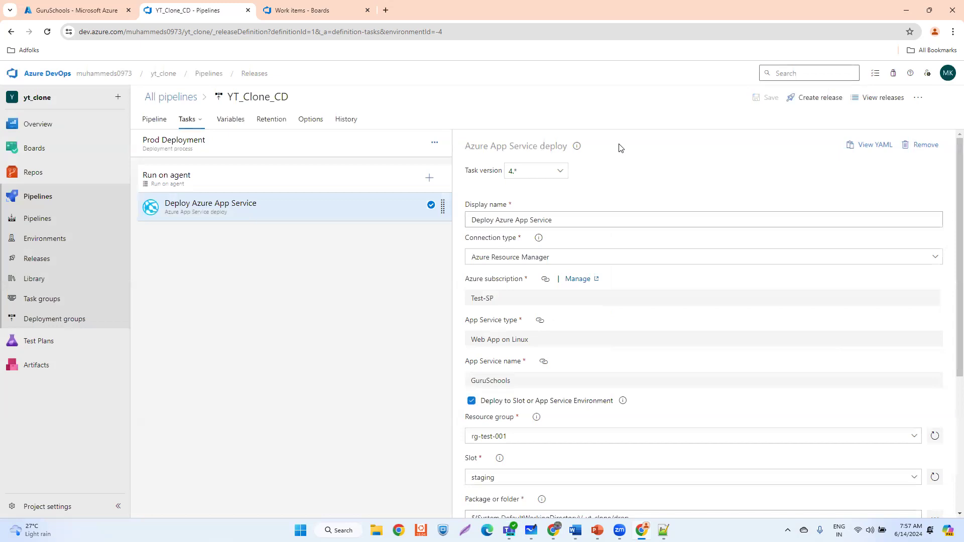
Check the deployment slots of the GuruSchools web app in the Azure portal, then return to the release pipeline's stage diagram
left_click(100, 5)
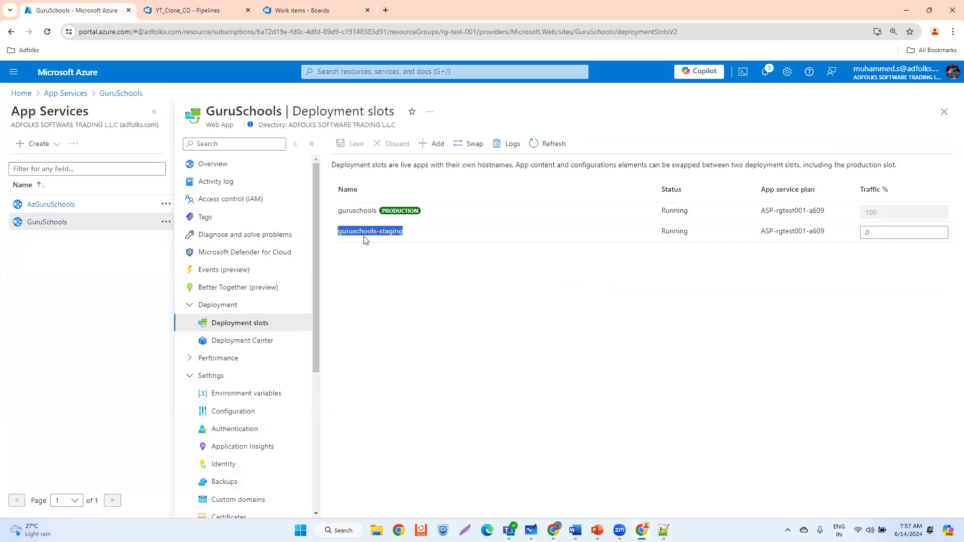
left_click(190, 16)
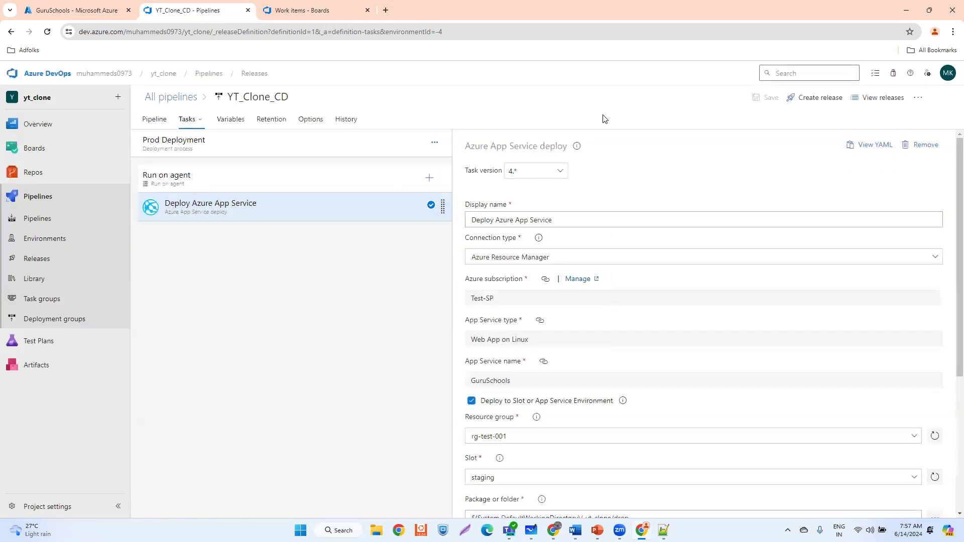
left_click(153, 120)
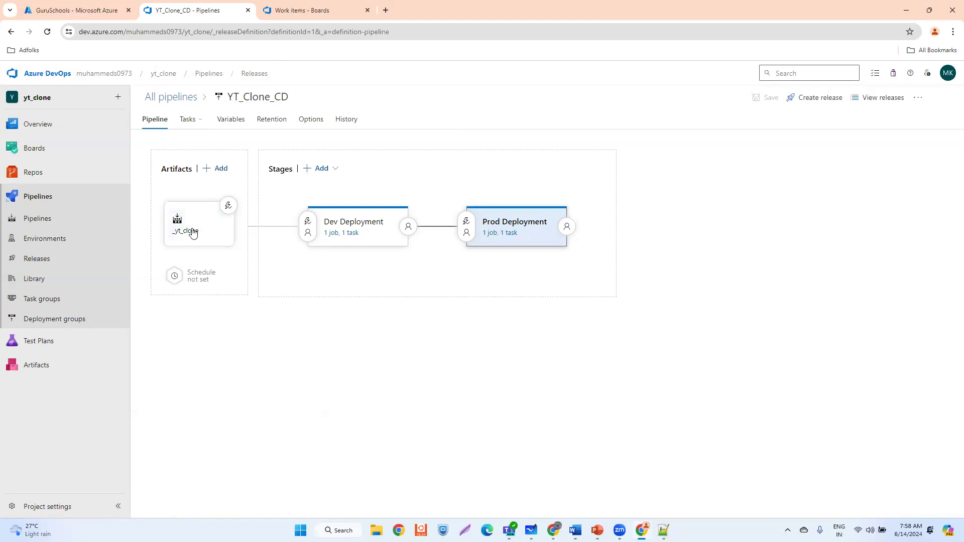
Set the state of the Quality Gate Check work item to Done and save it
left_click(309, 10)
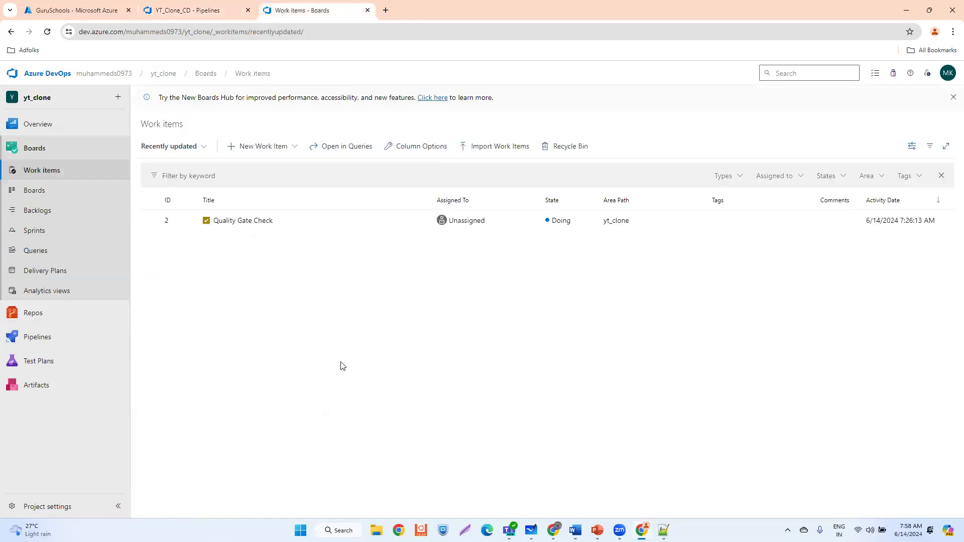
left_click(219, 221)
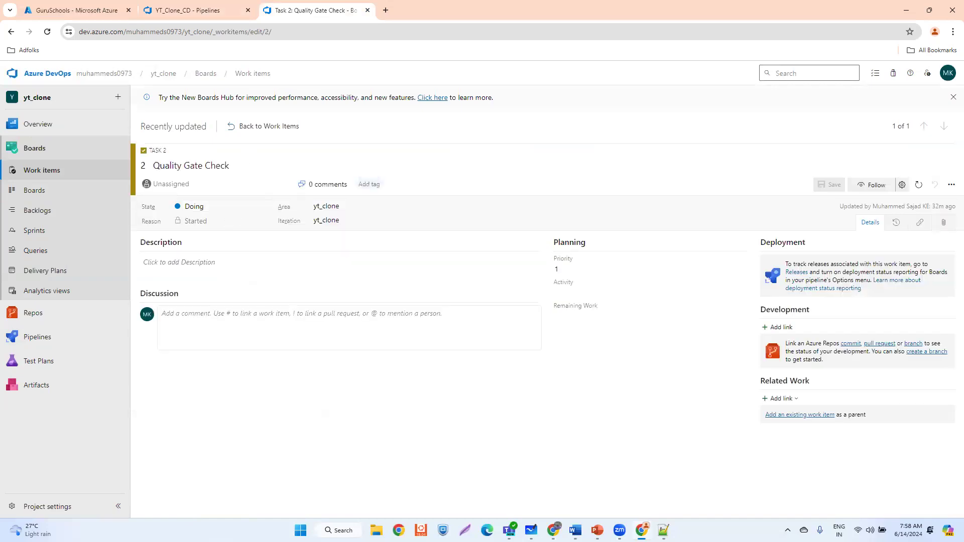
left_click(263, 208)
left_click(193, 240)
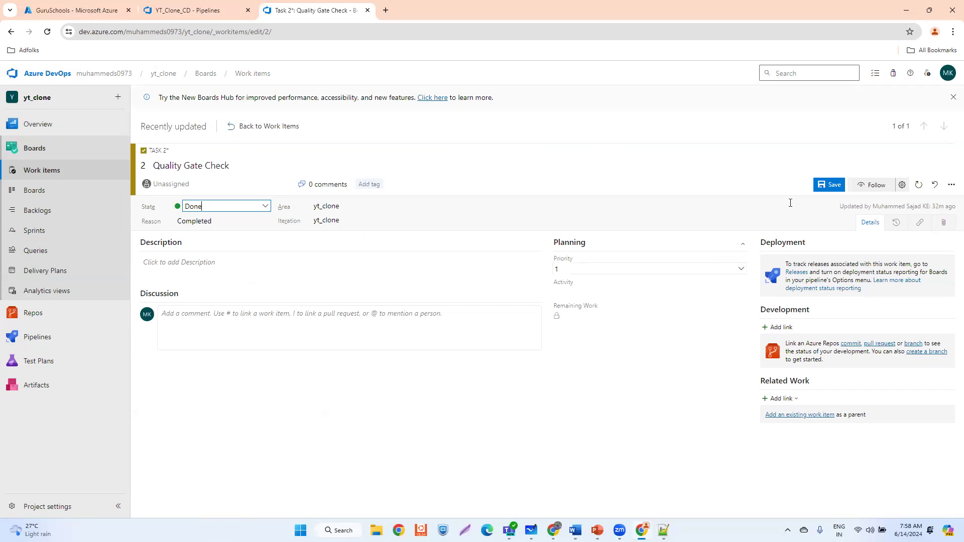
left_click(831, 185)
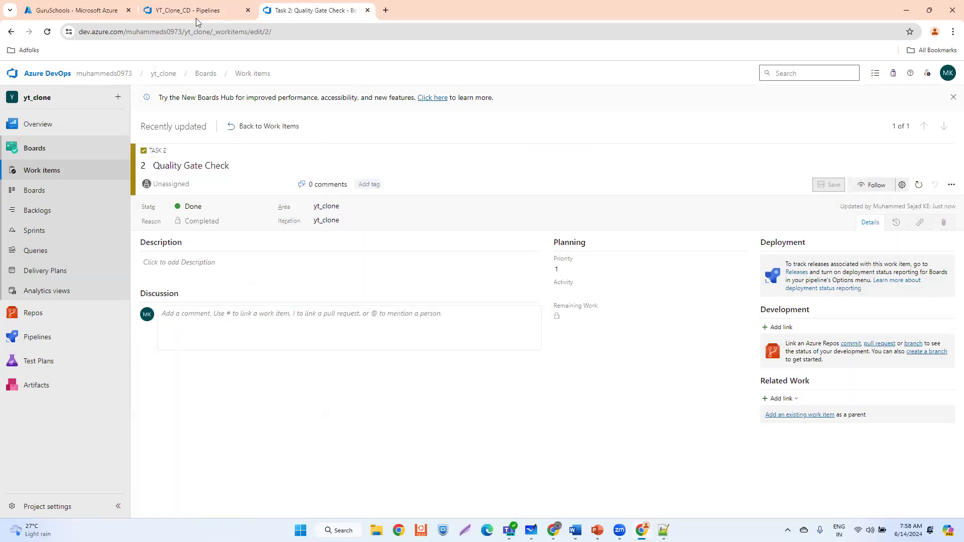
left_click(195, 15)
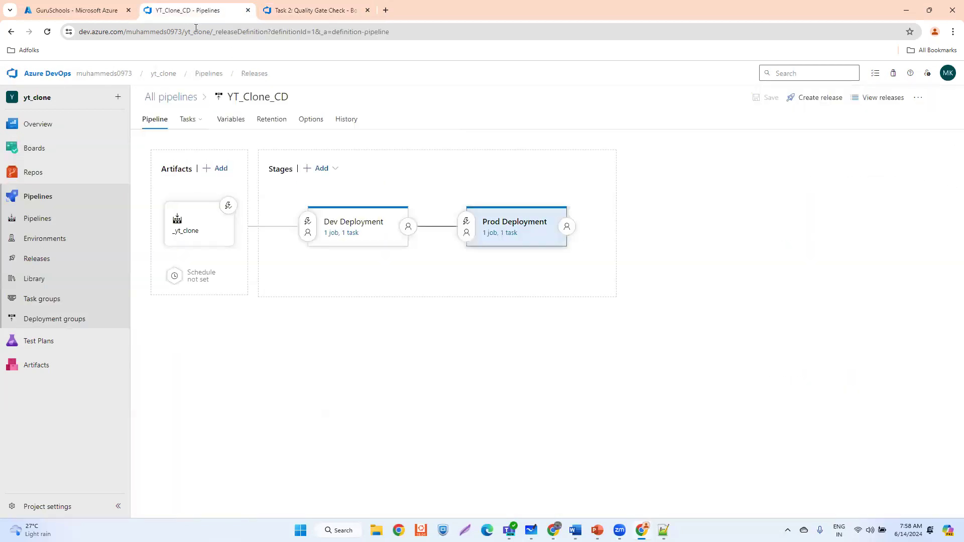
left_click(230, 99)
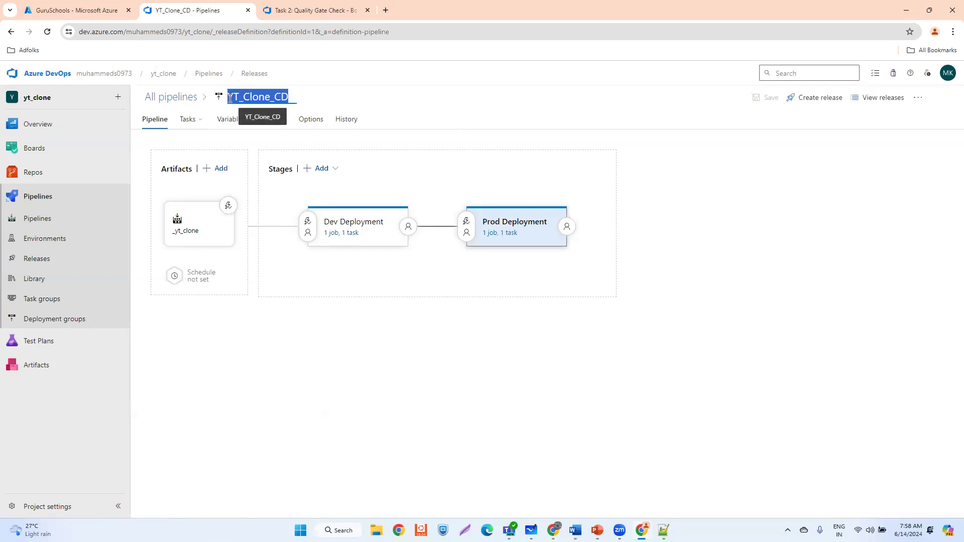
left_click(250, 96)
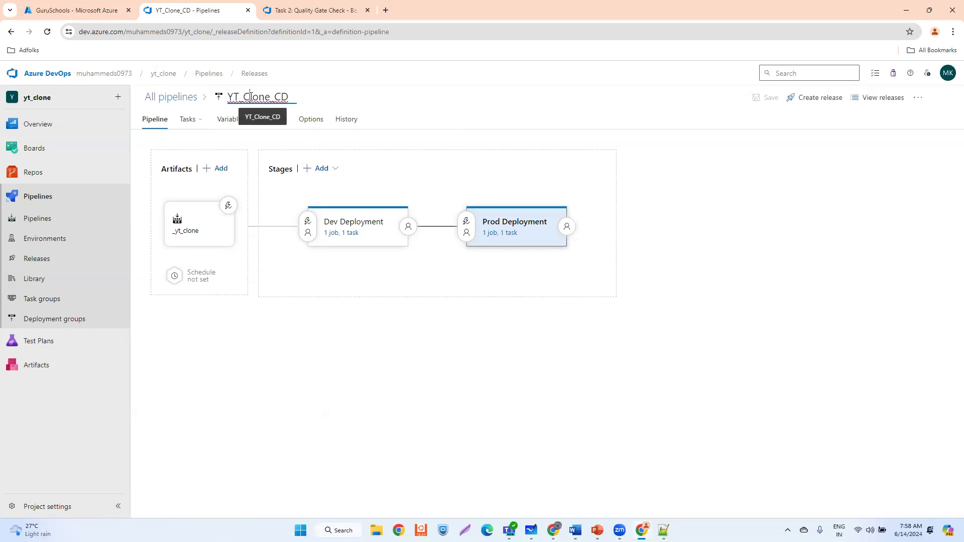
left_click_drag(289, 97, 276, 98)
left_click(291, 96)
left_click_drag(289, 97, 278, 98)
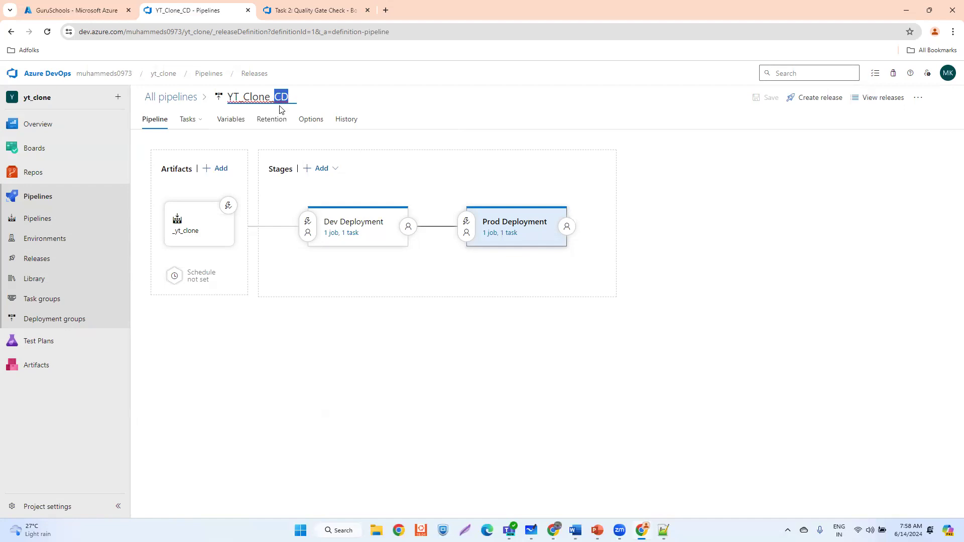
left_click(382, 83)
left_click(284, 11)
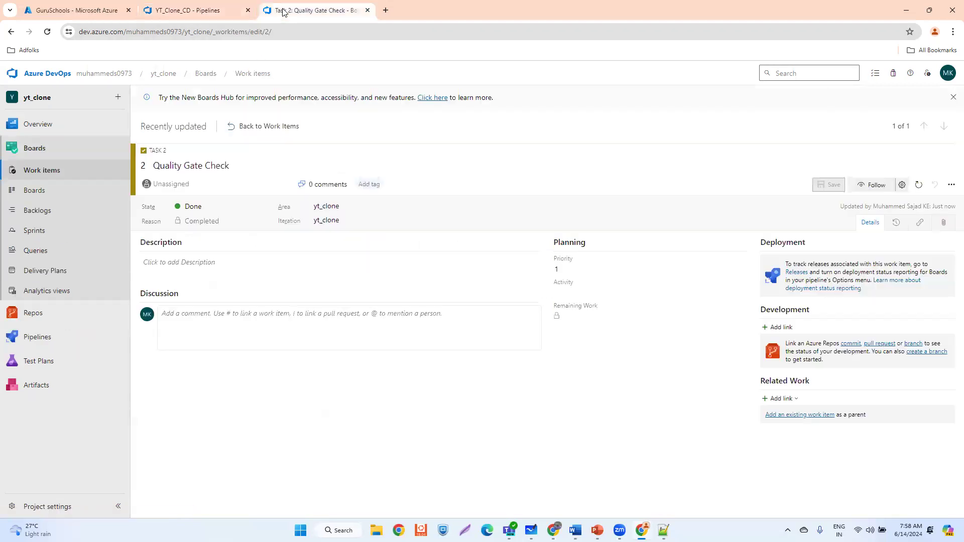
left_click(175, 13)
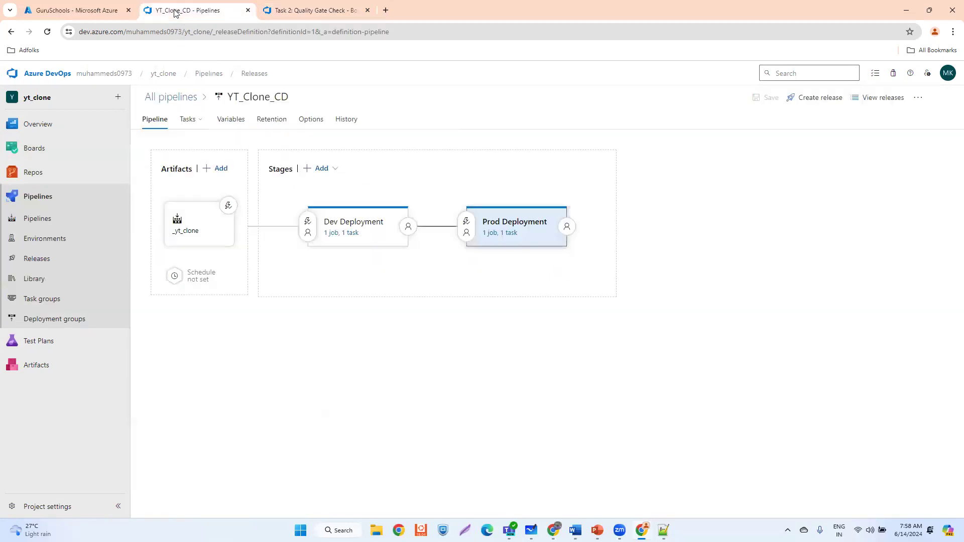
Open the yt_clone build pipeline's azure-pipelines.yml for editing and comment out the entire Deploy stage
left_click(37, 197)
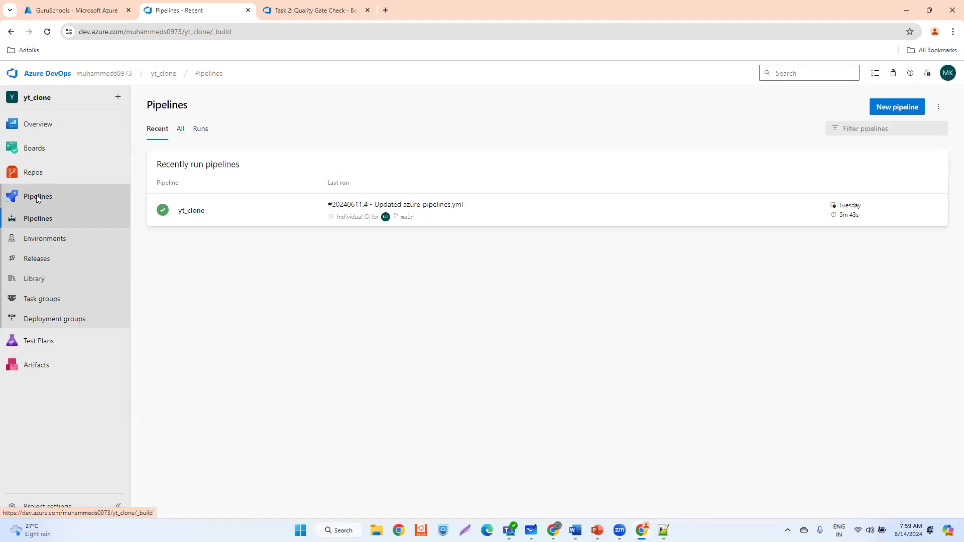
left_click(223, 210)
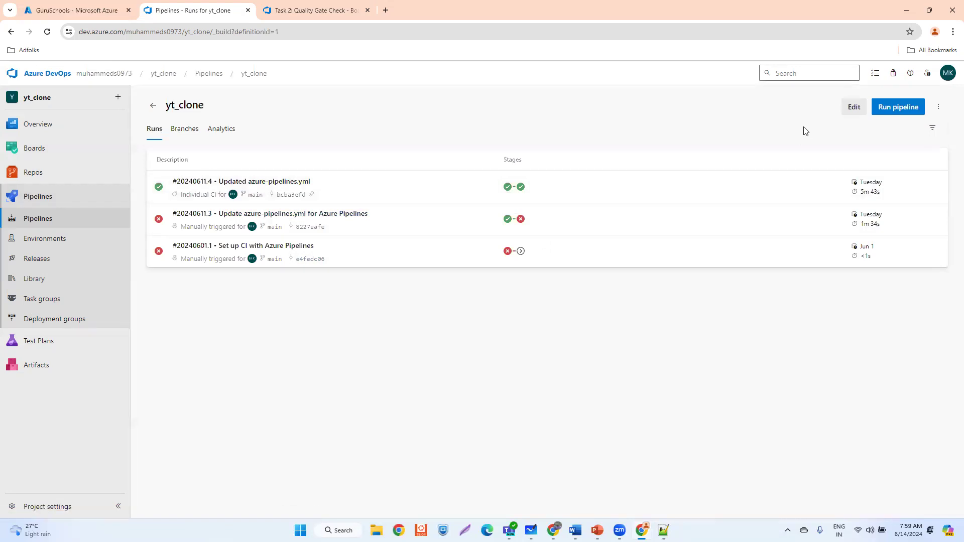
left_click(854, 107)
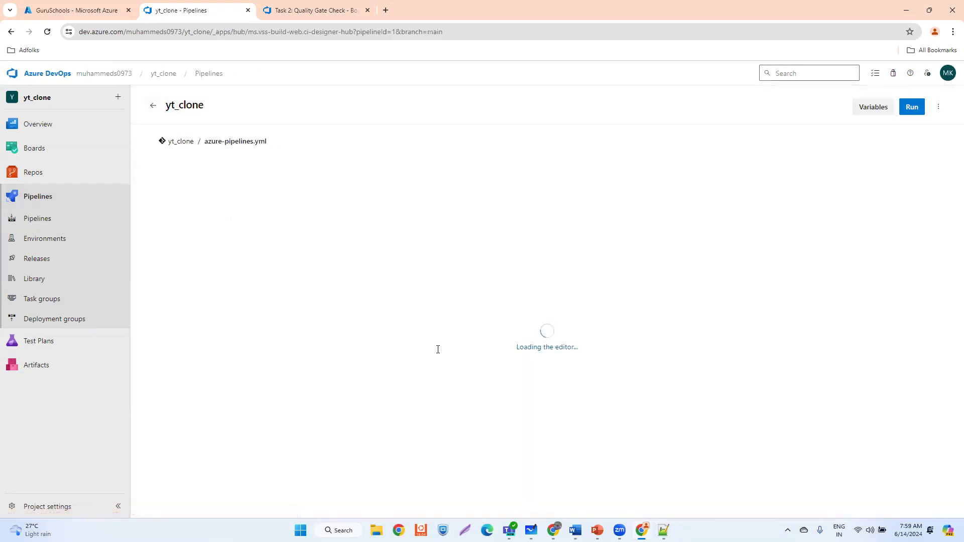
scroll(384, 369, "down", 4)
left_click_drag(339, 401, 169, 216)
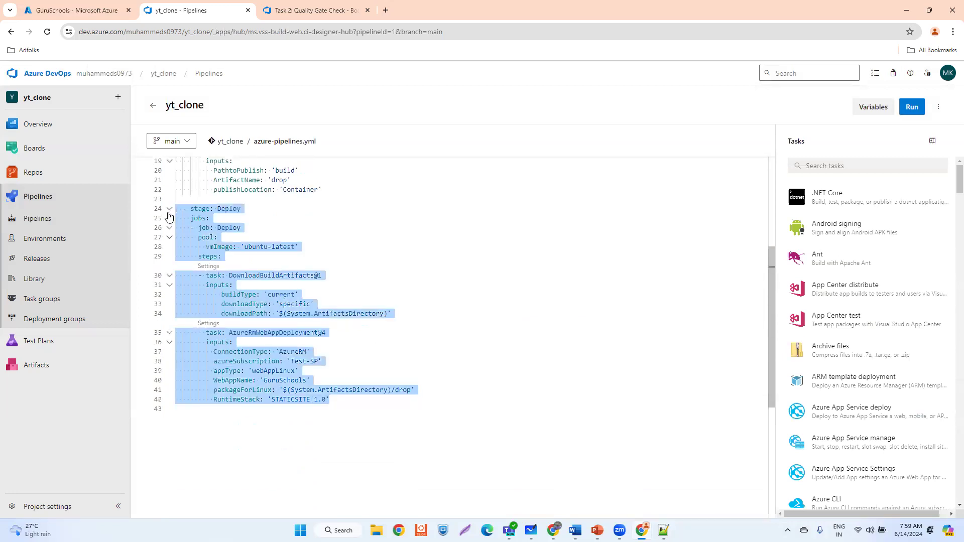
key("ctrl+slash")
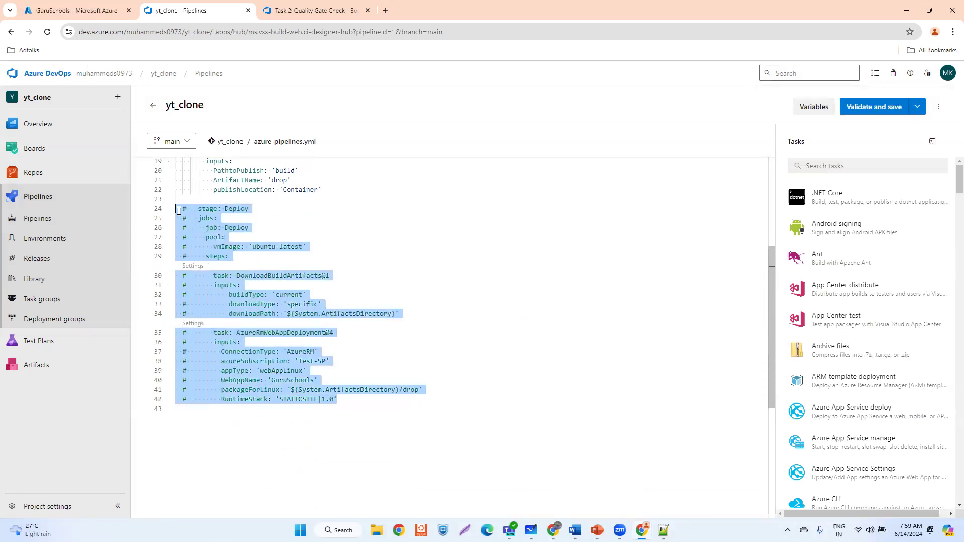
left_click(446, 266)
Review the remaining Build stage, then validate azure-pipelines.yml and commit it directly to the main branch with the default commit message
scroll(446, 266, "up", 3)
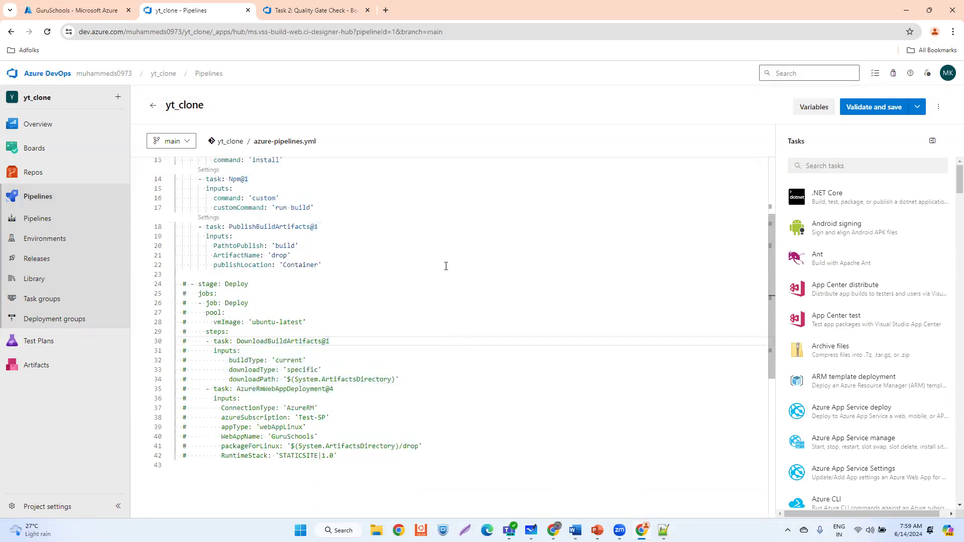
scroll(401, 301, "up", 1)
left_click_drag(329, 392, 174, 163)
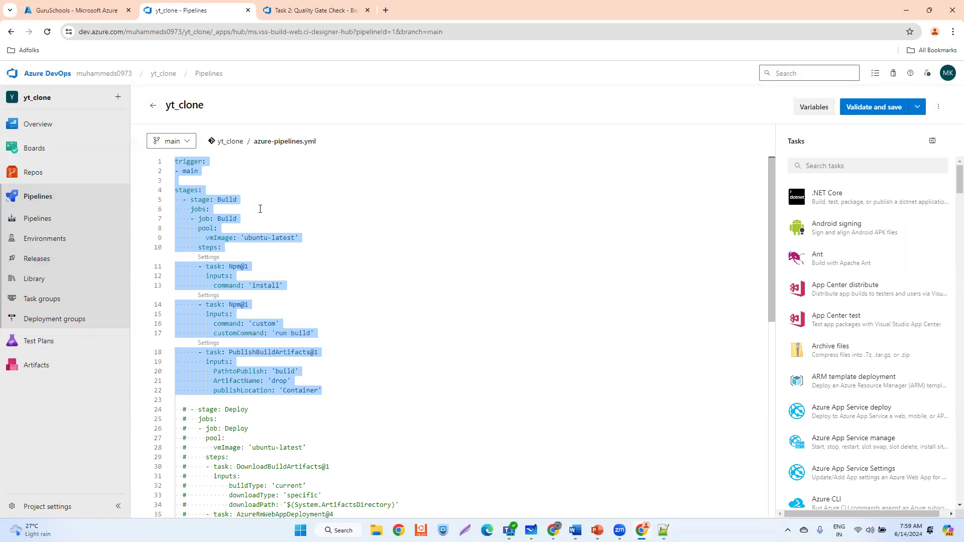
scroll(266, 415, "down", 3)
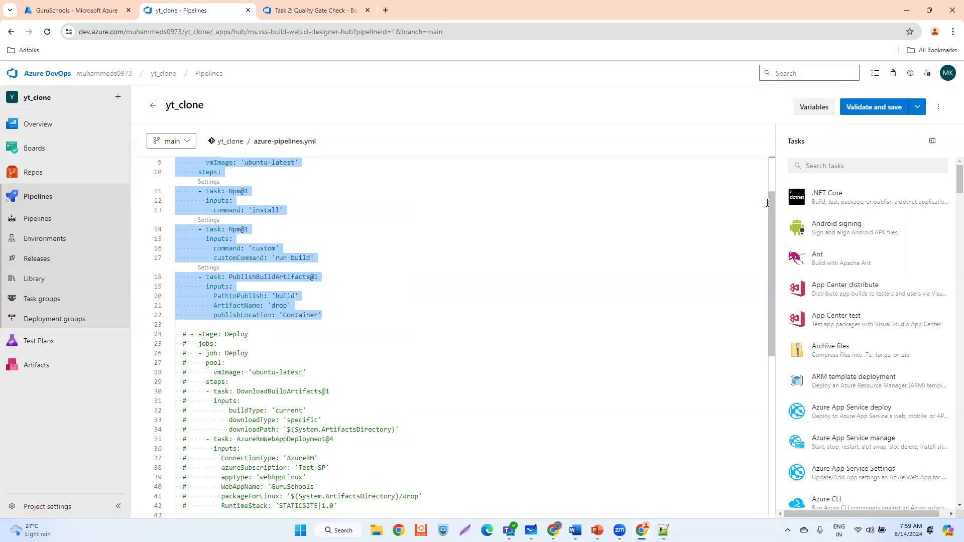
scroll(767, 203, "up", 3)
left_click(894, 111)
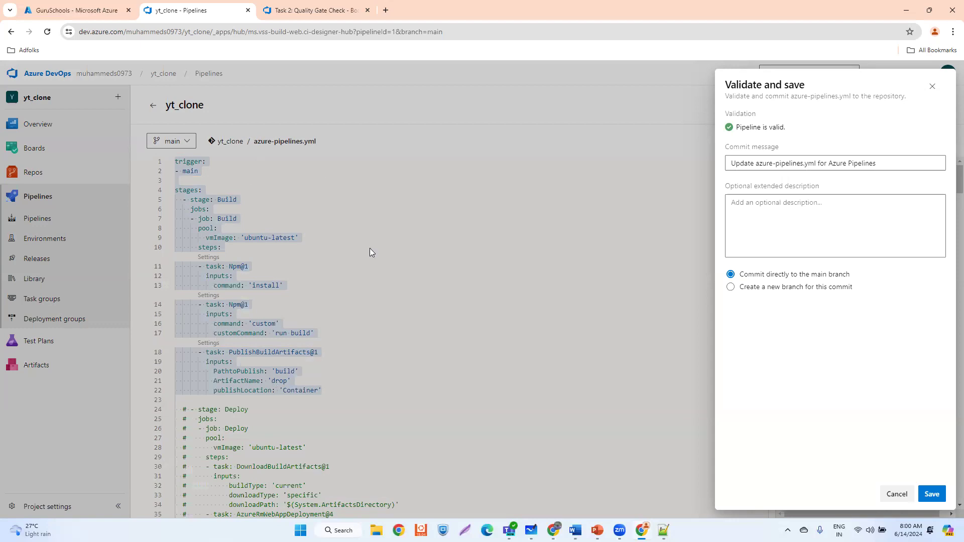
left_click(932, 494)
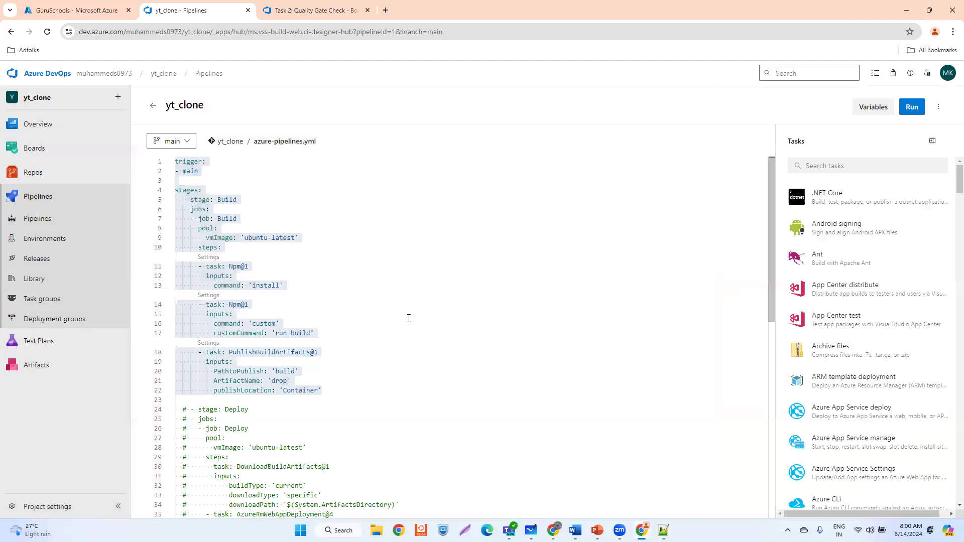
Examine the newly triggered yt_clone run and its Build job, and check the YT_Clone_CD release pipeline for releases
left_click(33, 219)
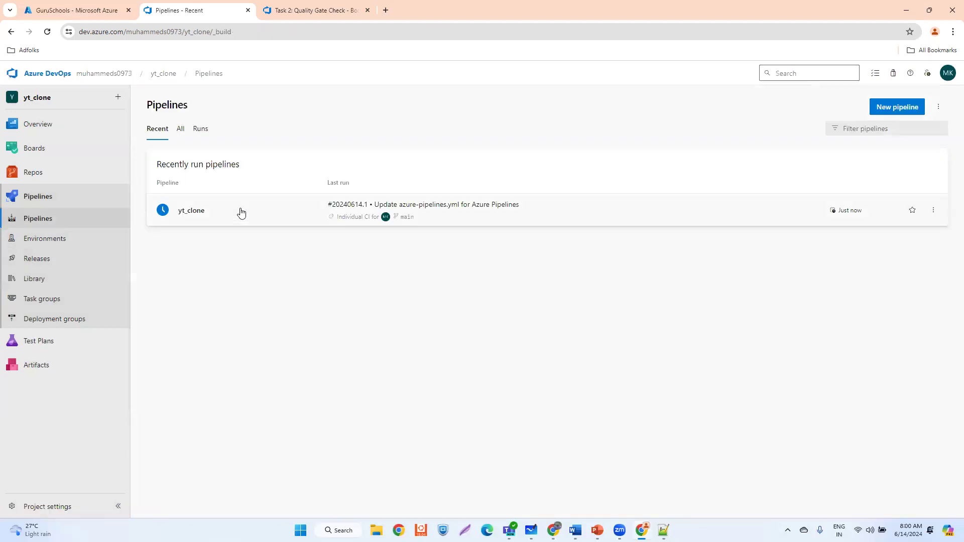
left_click(241, 210)
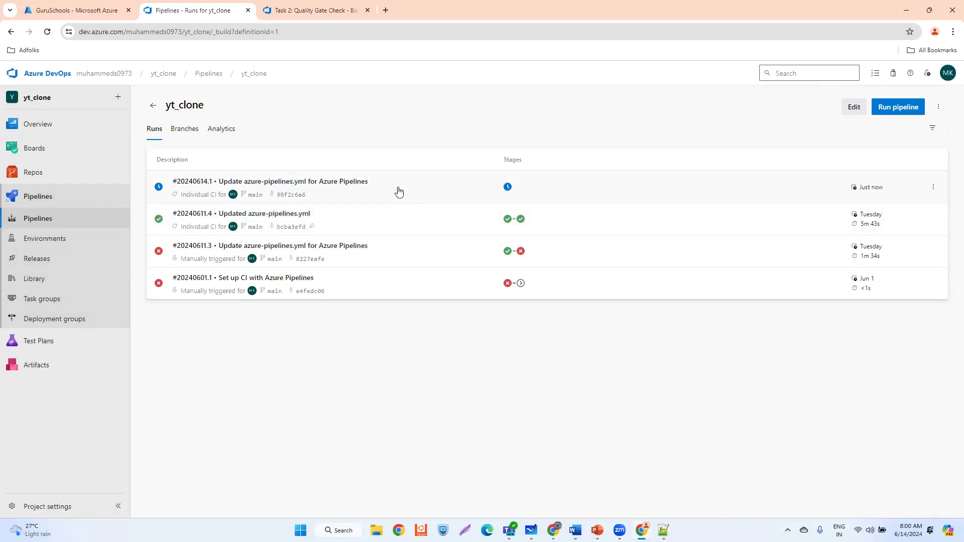
left_click(36, 260)
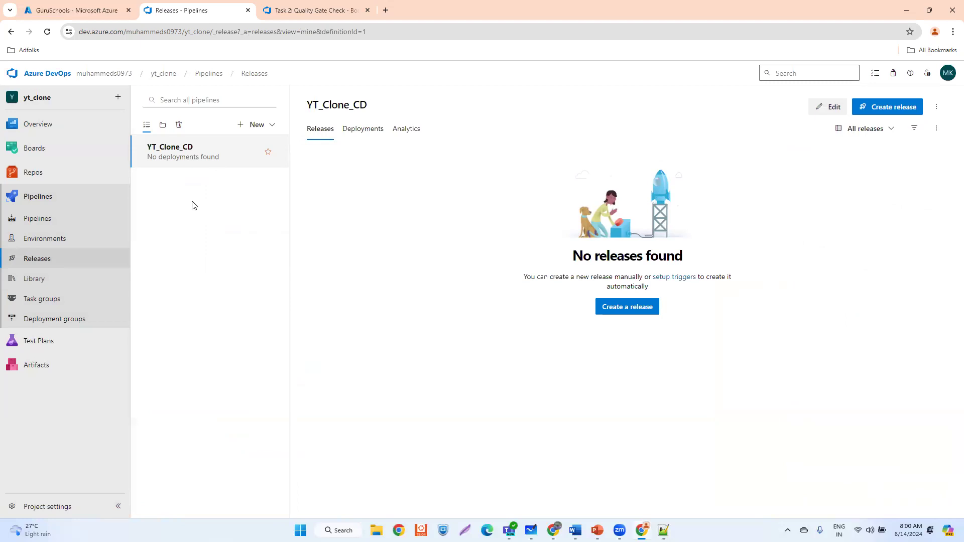
left_click(830, 108)
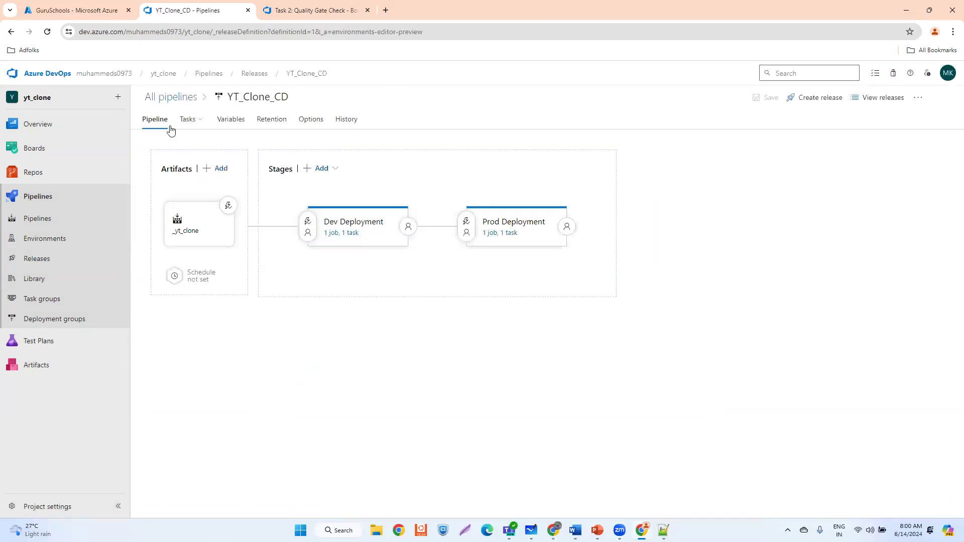
left_click(173, 97)
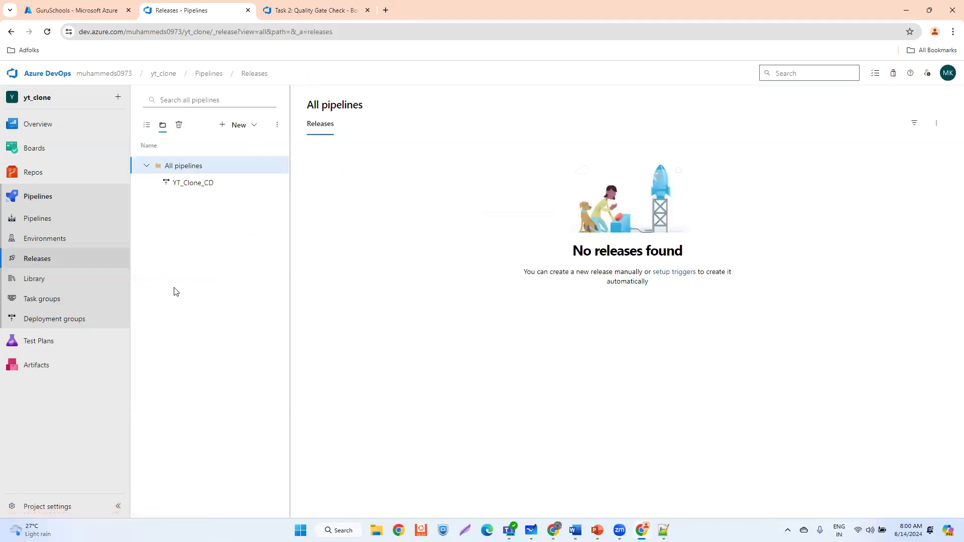
left_click(39, 219)
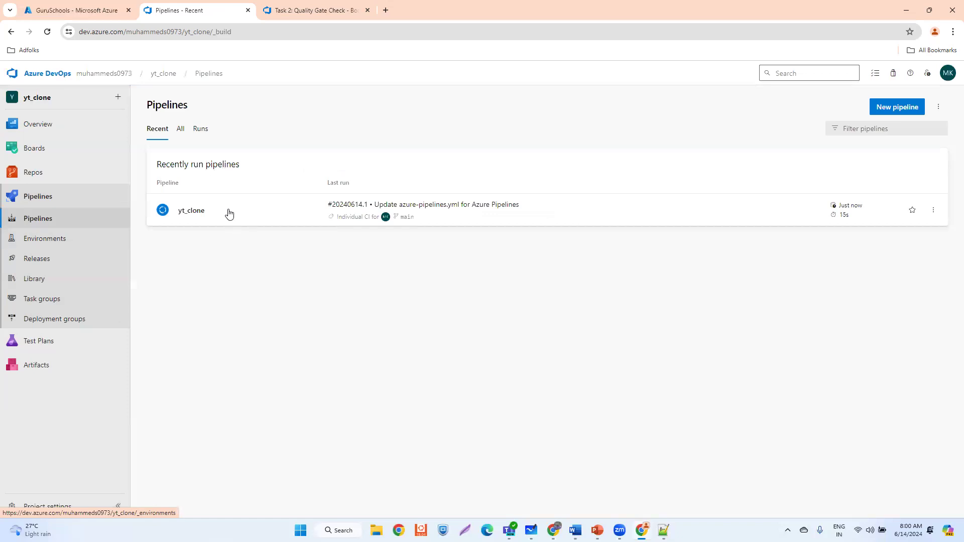
left_click(229, 213)
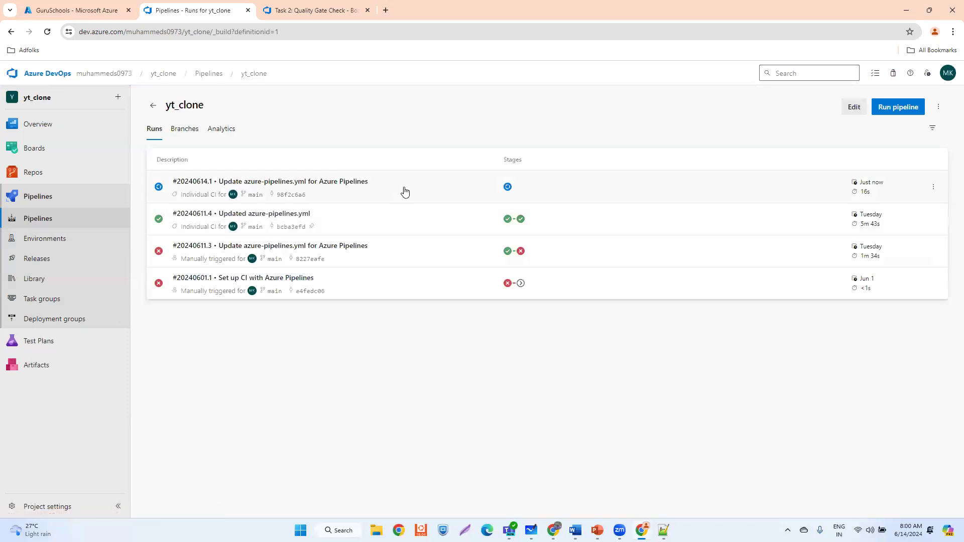
left_click(405, 191)
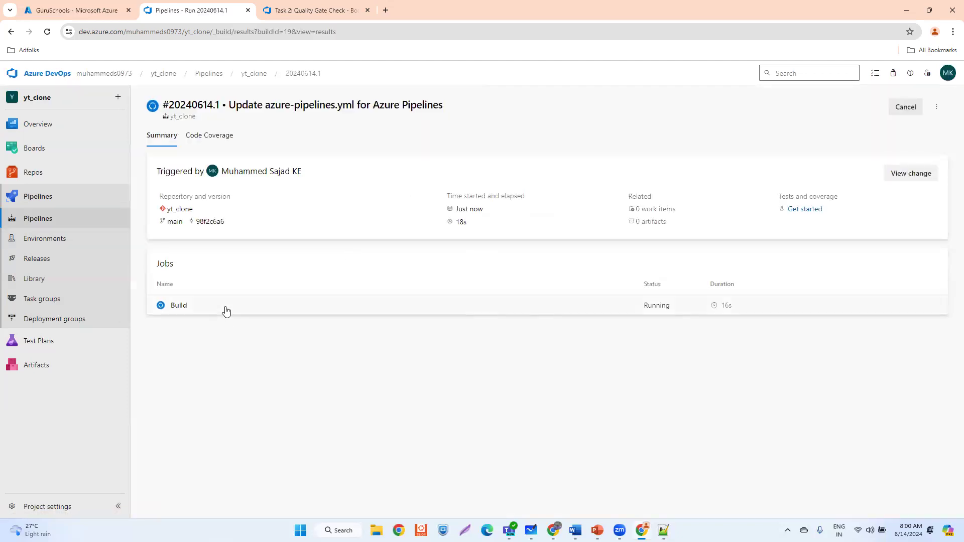
left_click(47, 219)
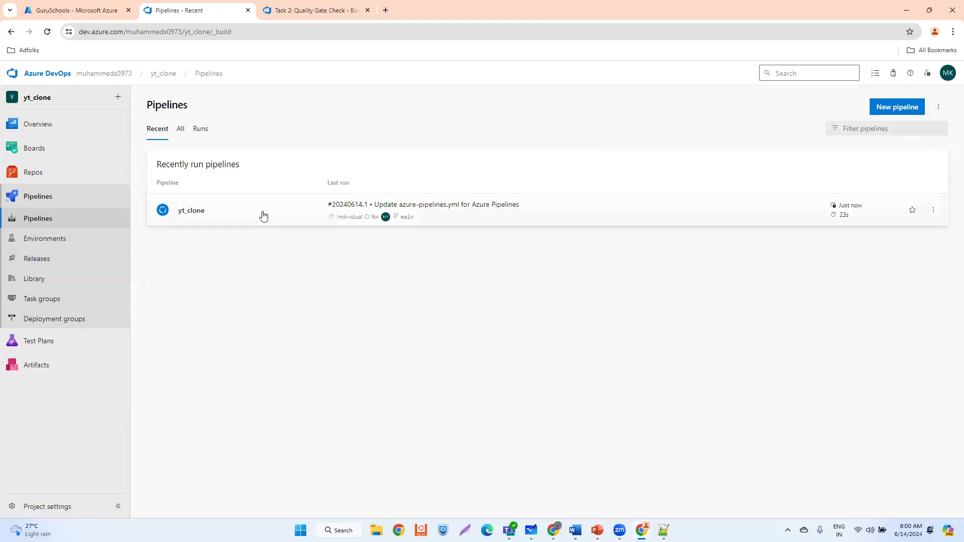
Open the latest yt_clone run and examine the log of its Build job
left_click(263, 213)
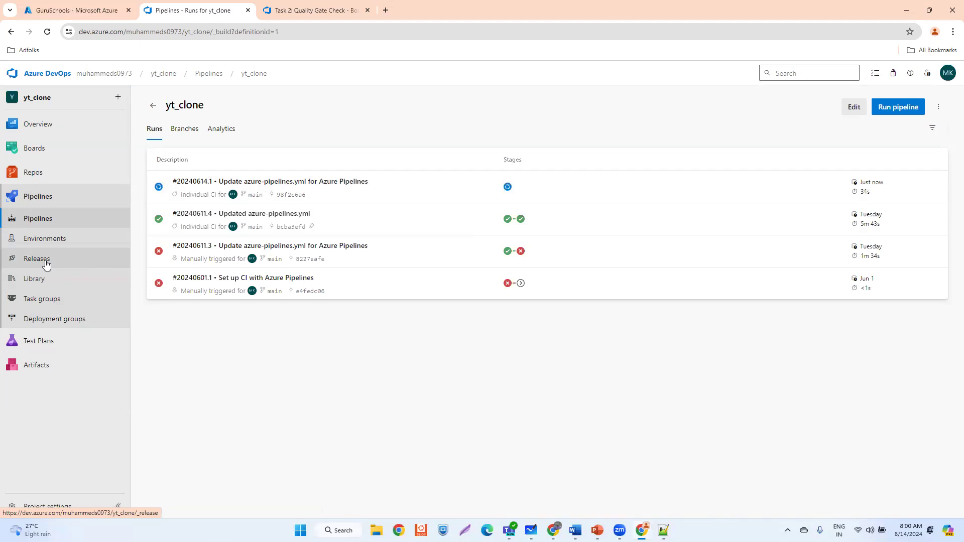
left_click(390, 185)
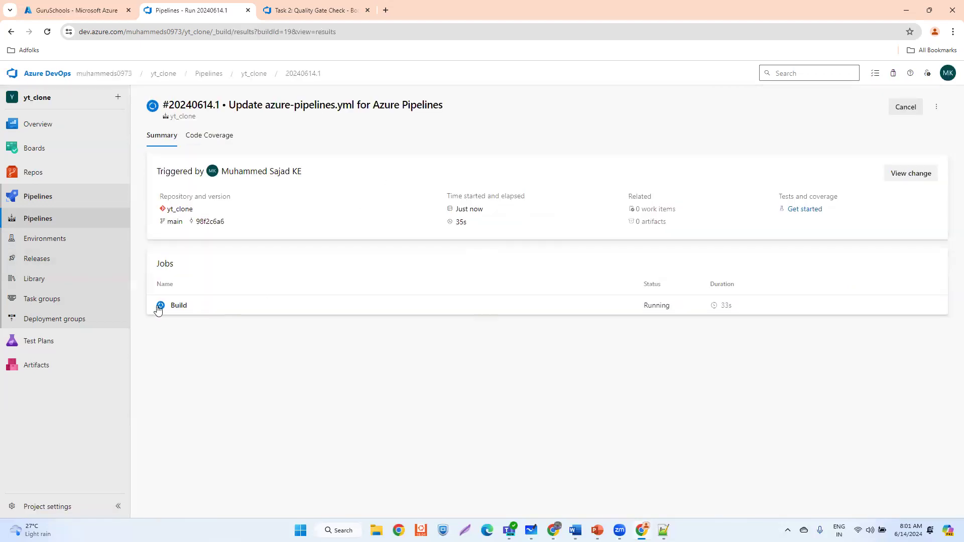
left_click(222, 307)
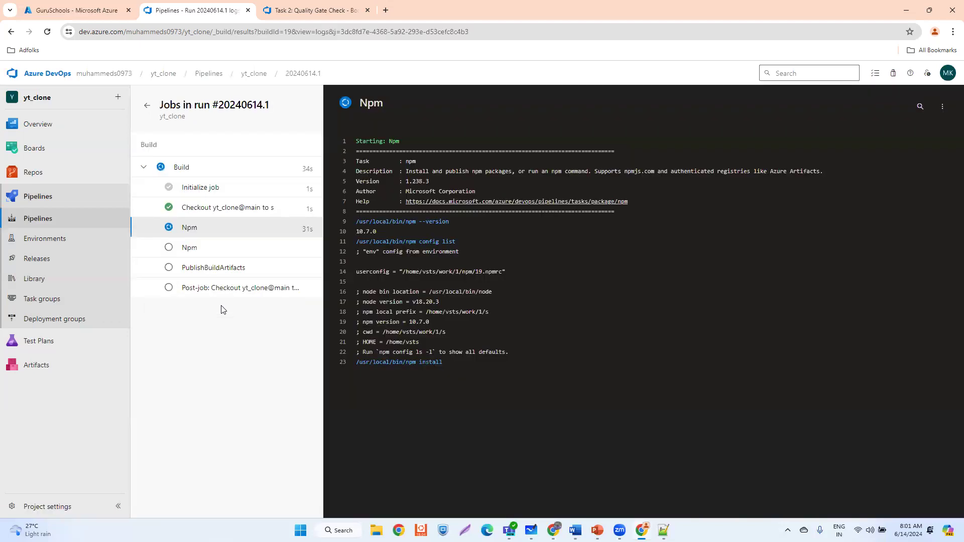
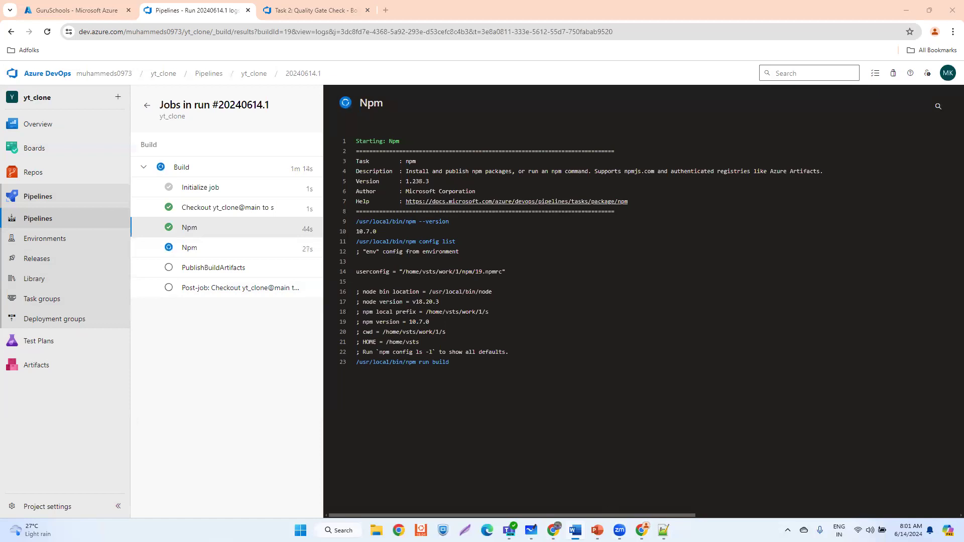
Switch to Microsoft Whiteboard and paste the copied Azure build and release pipeline diagram onto the board
left_click(531, 530)
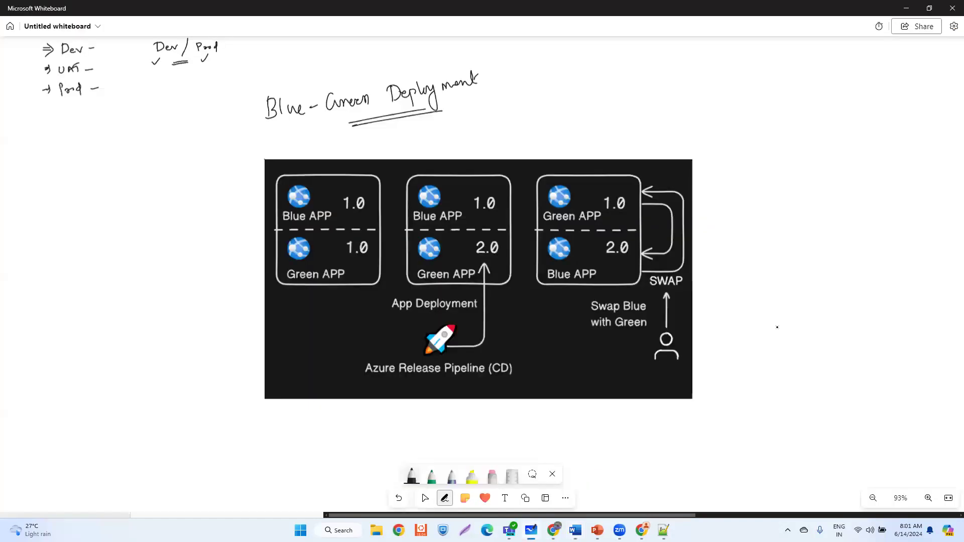
left_click(425, 498)
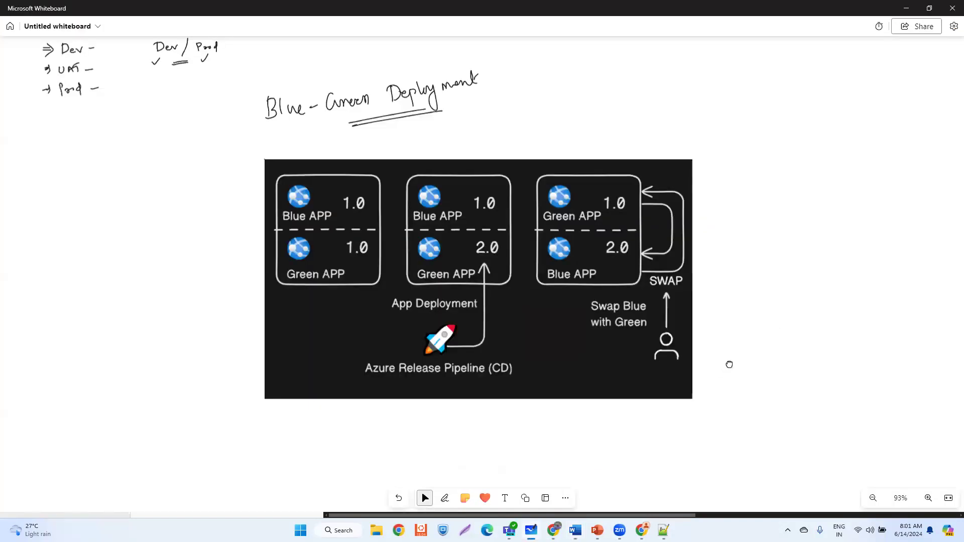
key("ctrl+v")
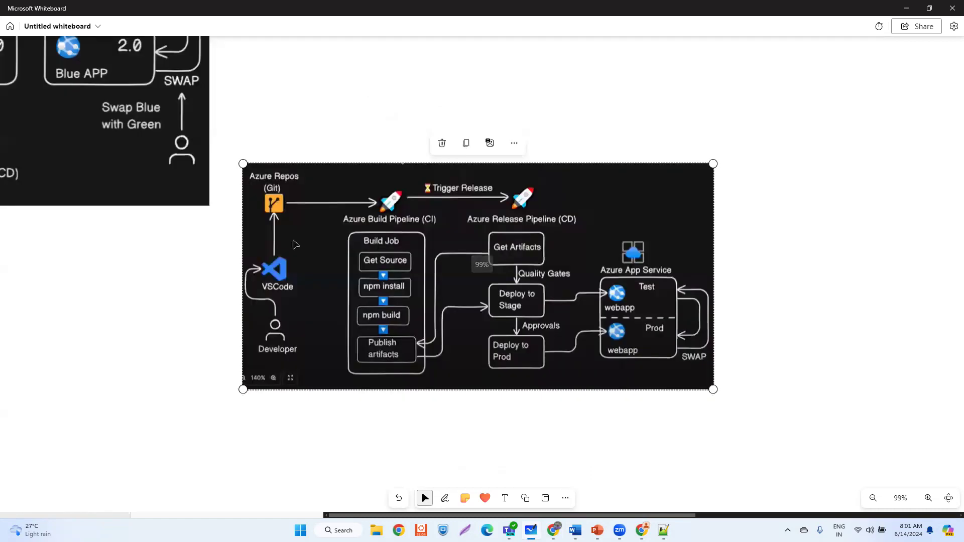
Move the blue-green app diagram to the left of its Blue-Green Deployment heading and scale it down to make room beside it
left_click_drag(195, 408, 417, 520)
left_click_drag(345, 264, 229, 312)
left_click_drag(543, 181, 727, 176)
left_click_drag(513, 345, 305, 277)
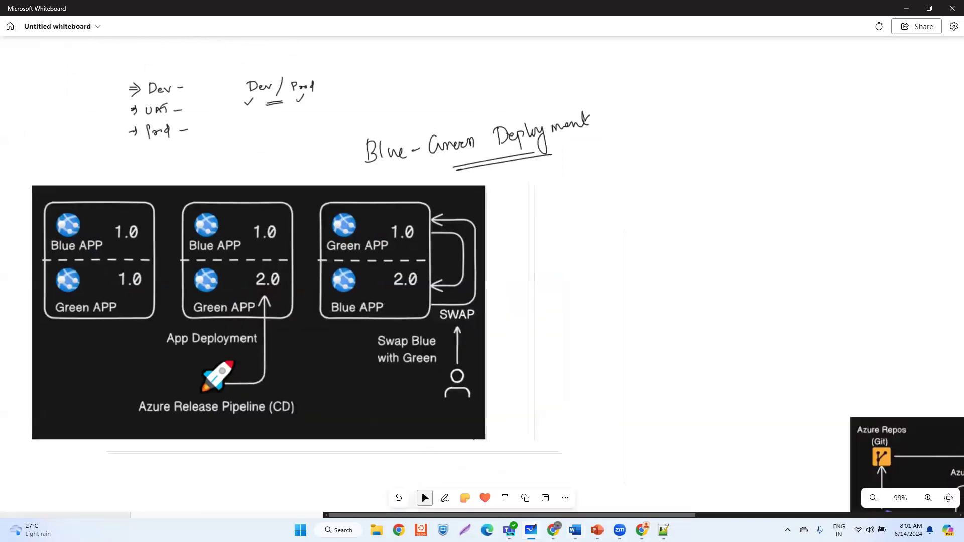
left_click_drag(480, 436, 383, 380)
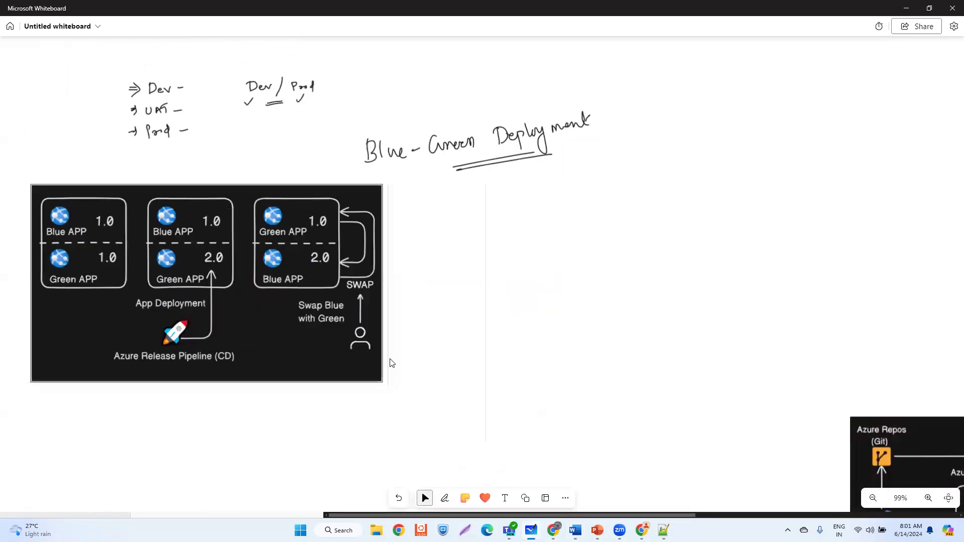
Place the pasted pipeline diagram directly beside the blue-green diagram, aligned under the heading, and activate the pen
left_click_drag(909, 458, 460, 226)
scroll(715, 478, "up", 3)
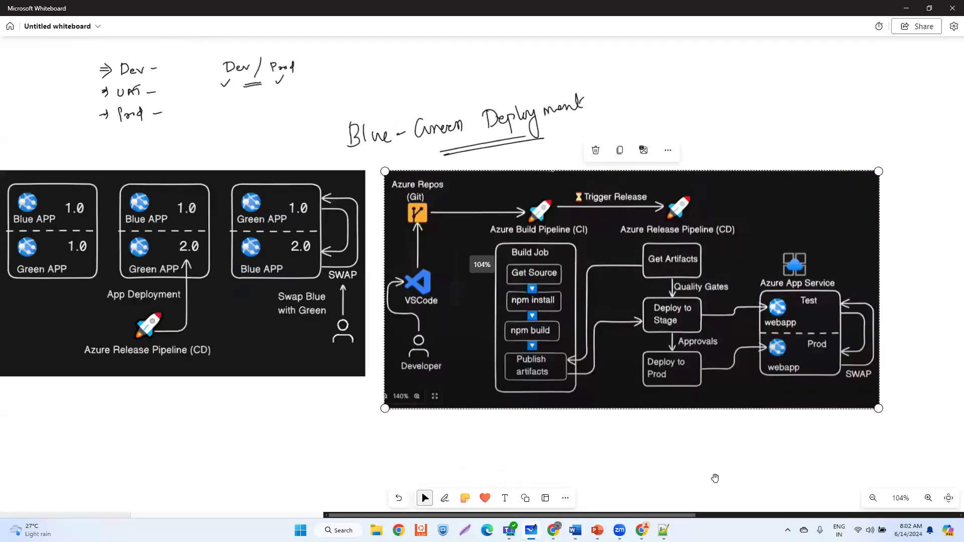
left_click_drag(695, 478, 556, 491)
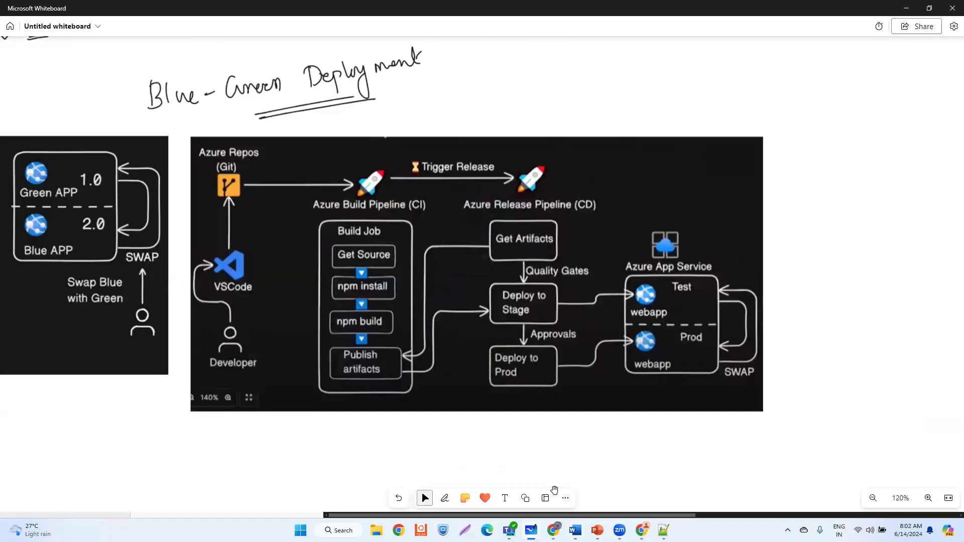
left_click(446, 499)
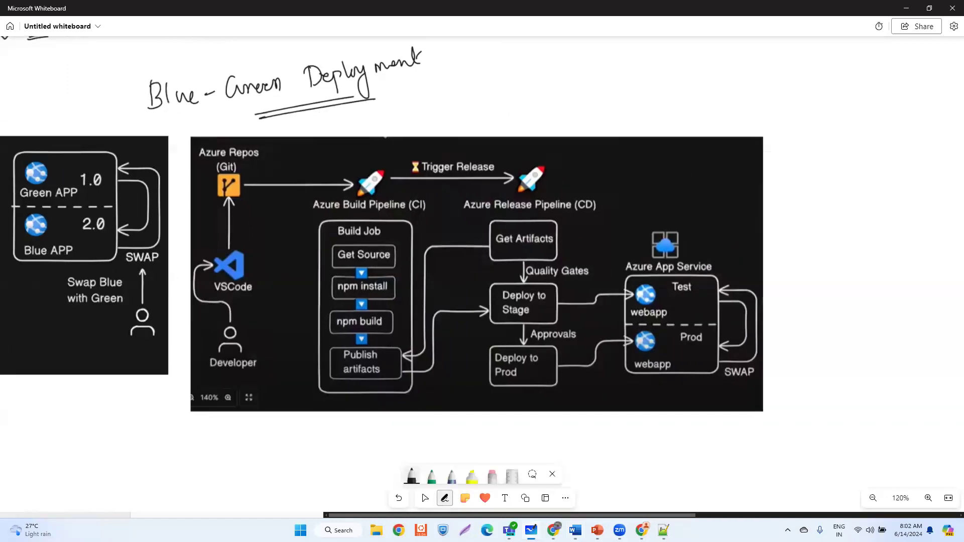
Switch back to Azure DevOps in the browser and examine Release-1's Dev Deployment gates, reading the Query Work Items sample log
key("alt+Tab")
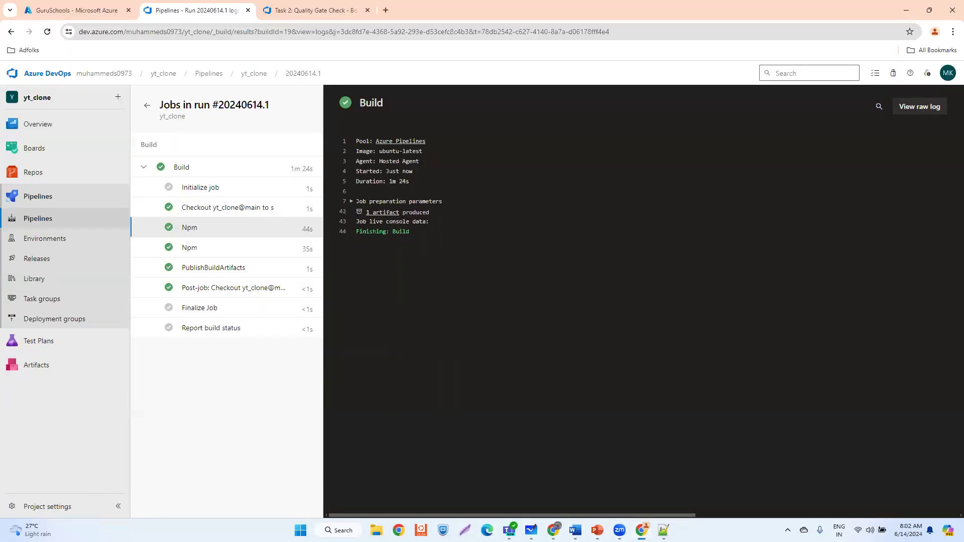
left_click(146, 105)
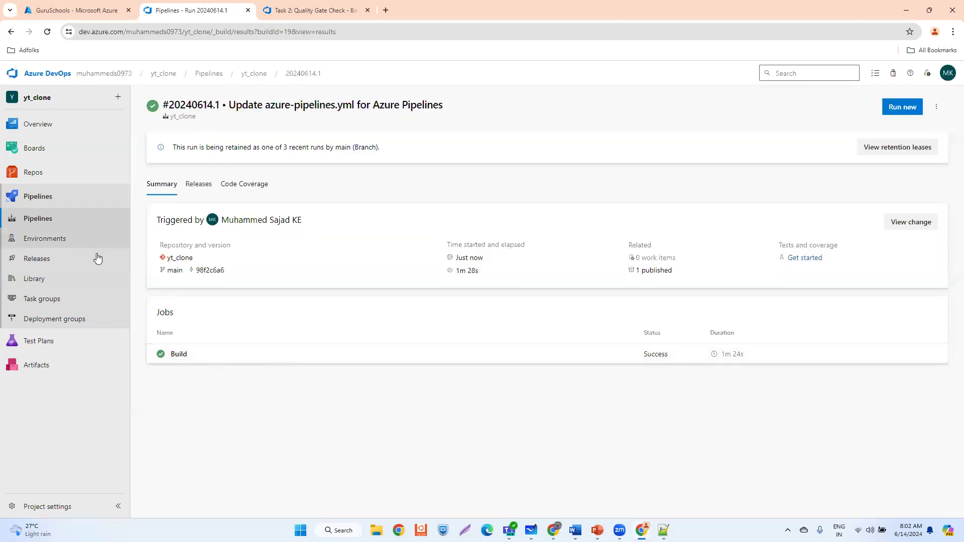
left_click(40, 265)
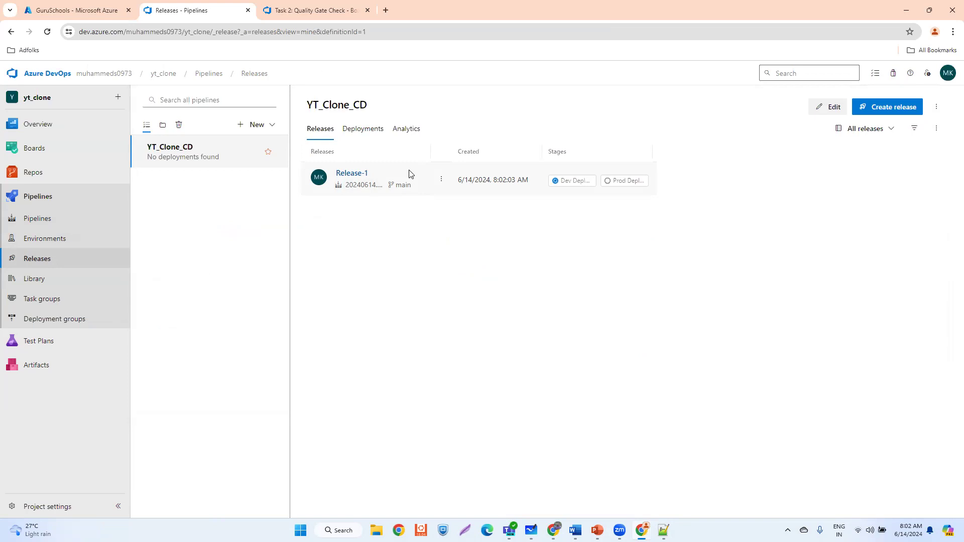
left_click(566, 183)
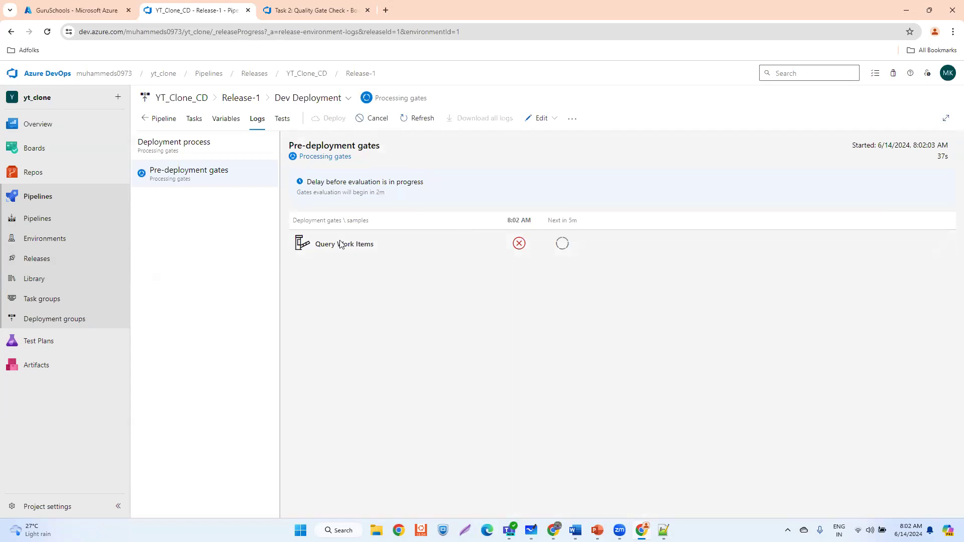
left_click(519, 249)
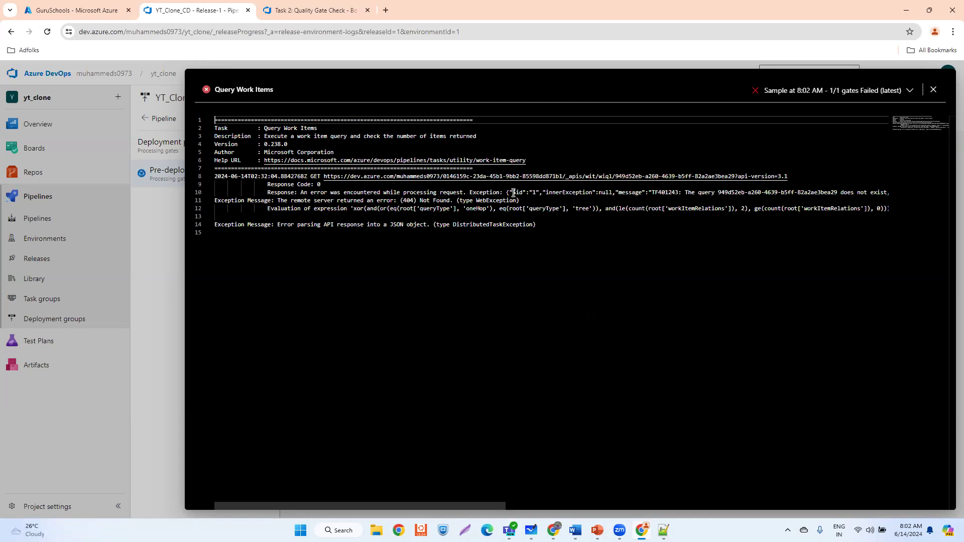
left_click(934, 89)
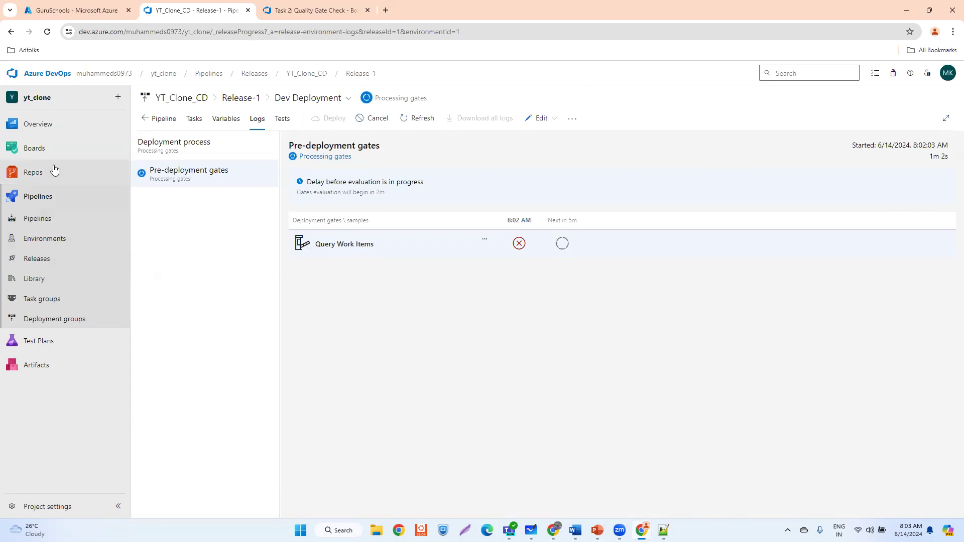
Open the security permissions of the P1-Tasks shared query in Boards
mouse_move(75, 149)
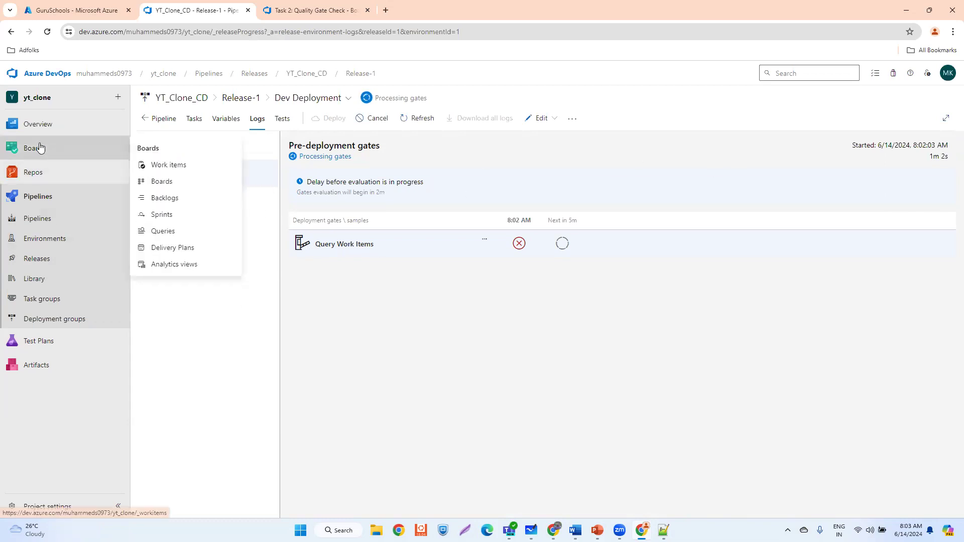
left_click(178, 171)
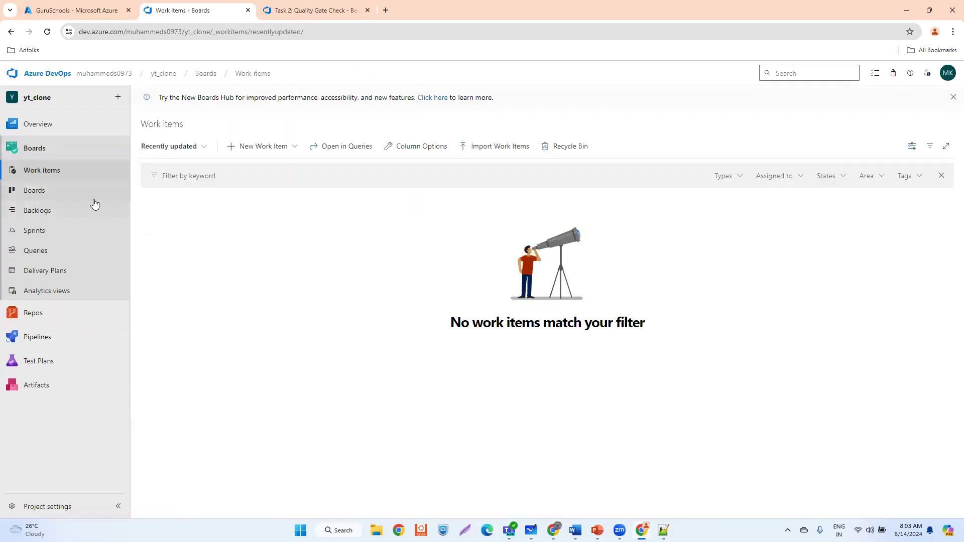
left_click(44, 251)
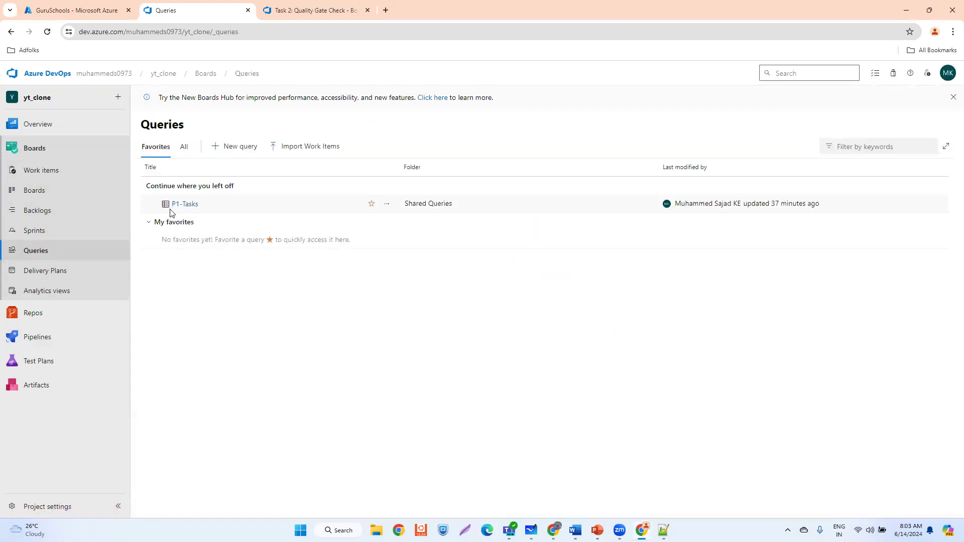
left_click(387, 206)
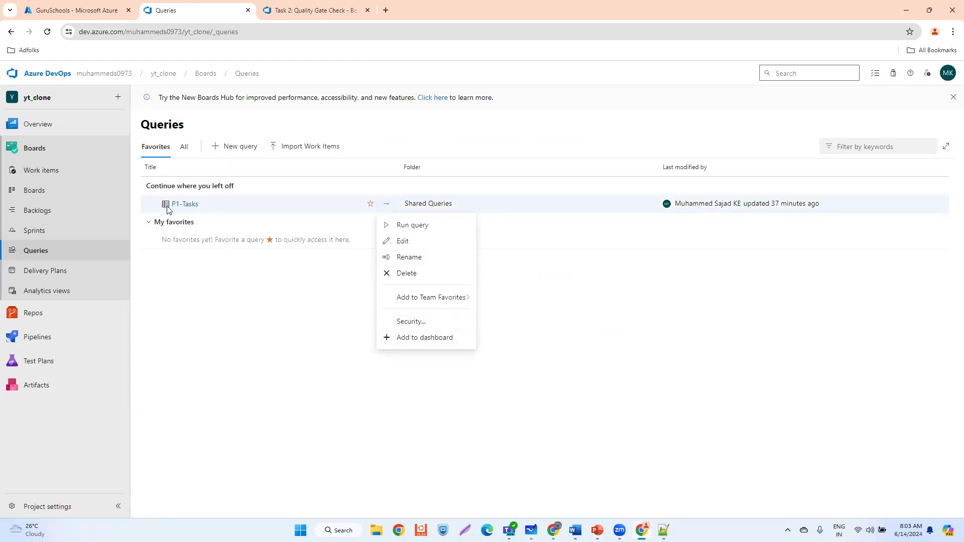
left_click(401, 323)
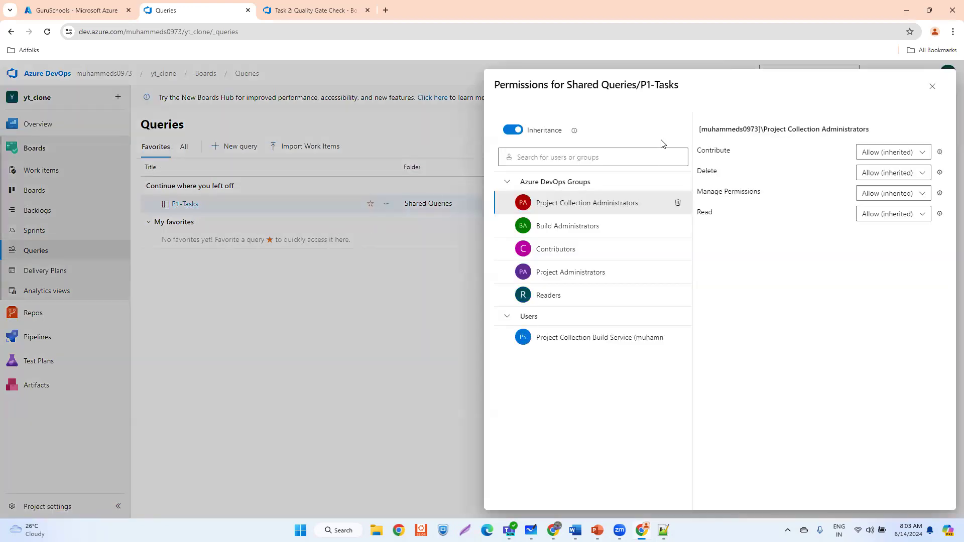
Add the yt_clone Build Service to the P1-Tasks permissions with Read set to Allow, and recheck the saved permission list
left_click(538, 155)
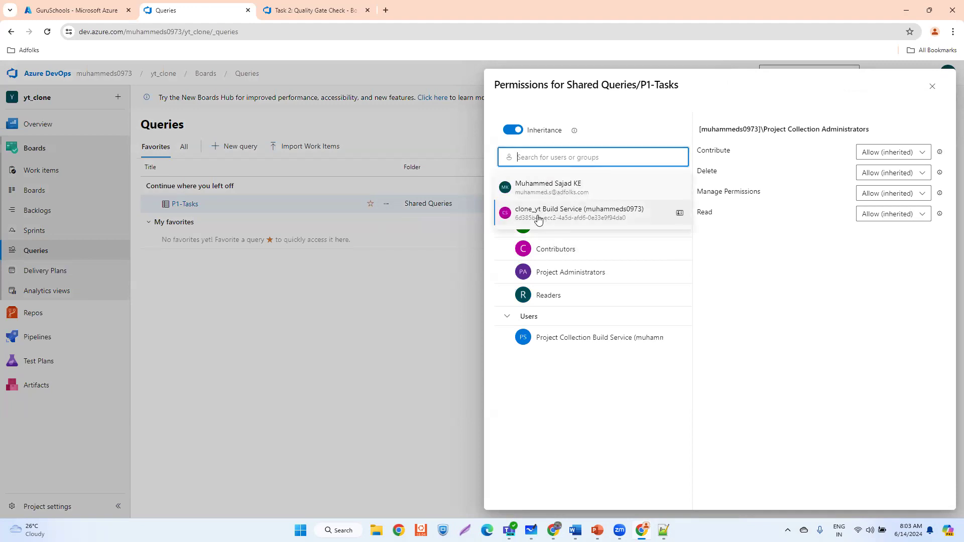
left_click(527, 158)
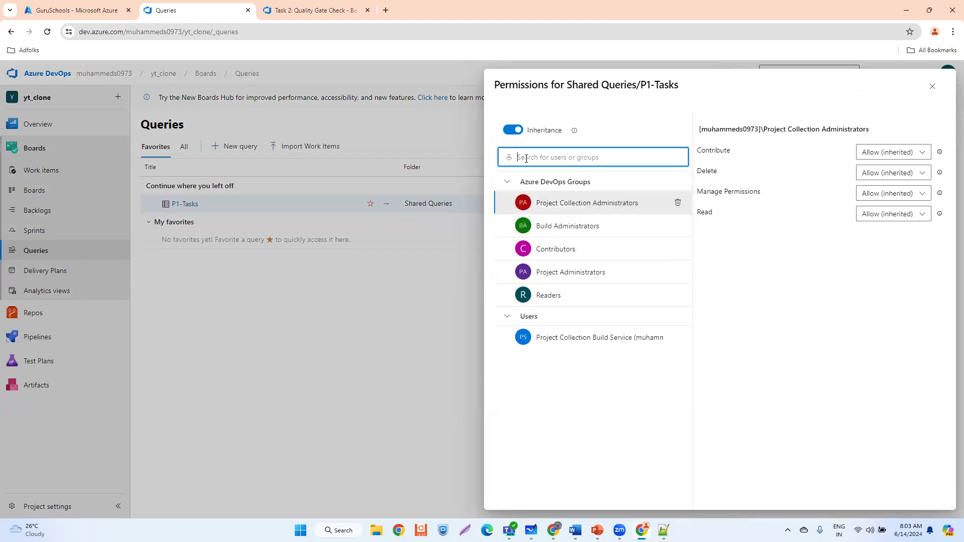
type("YT")
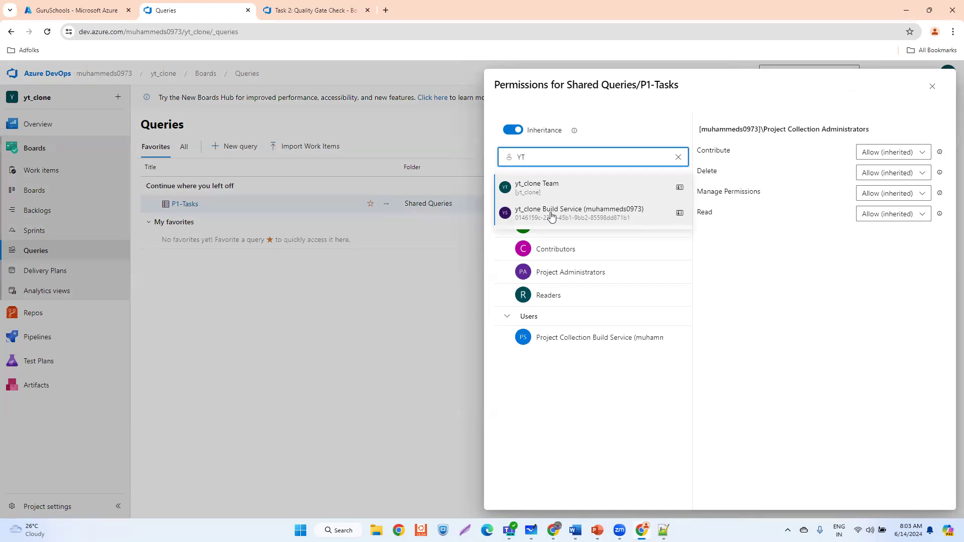
left_click(550, 216)
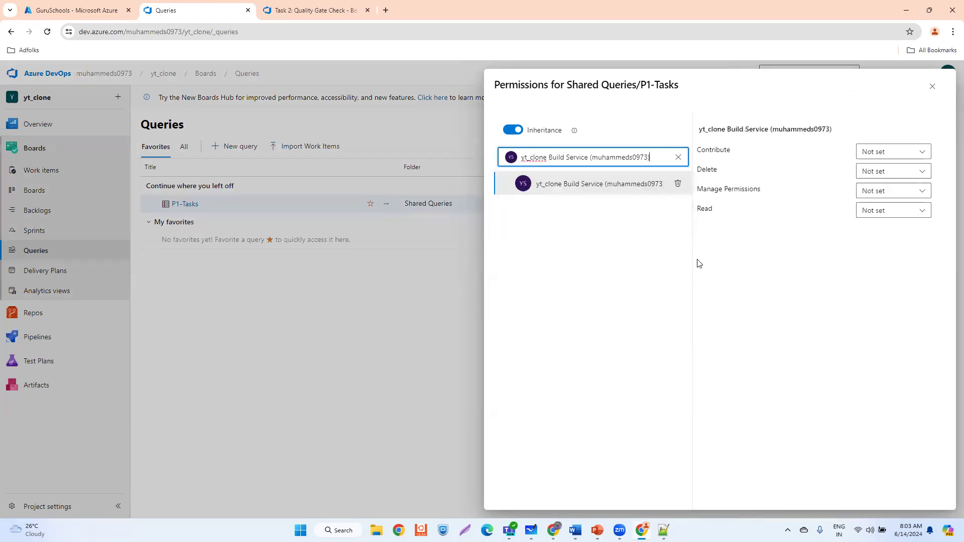
left_click(894, 213)
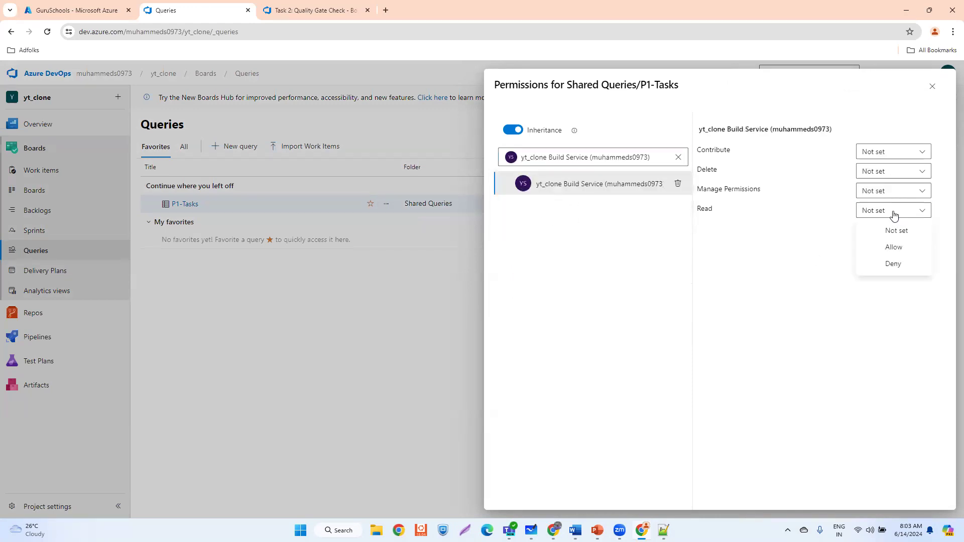
left_click(893, 247)
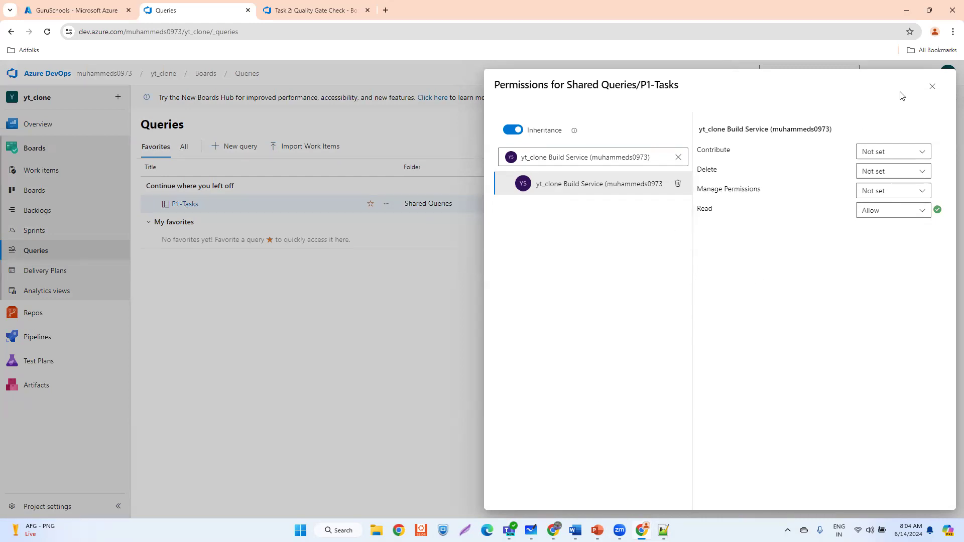
left_click(933, 90)
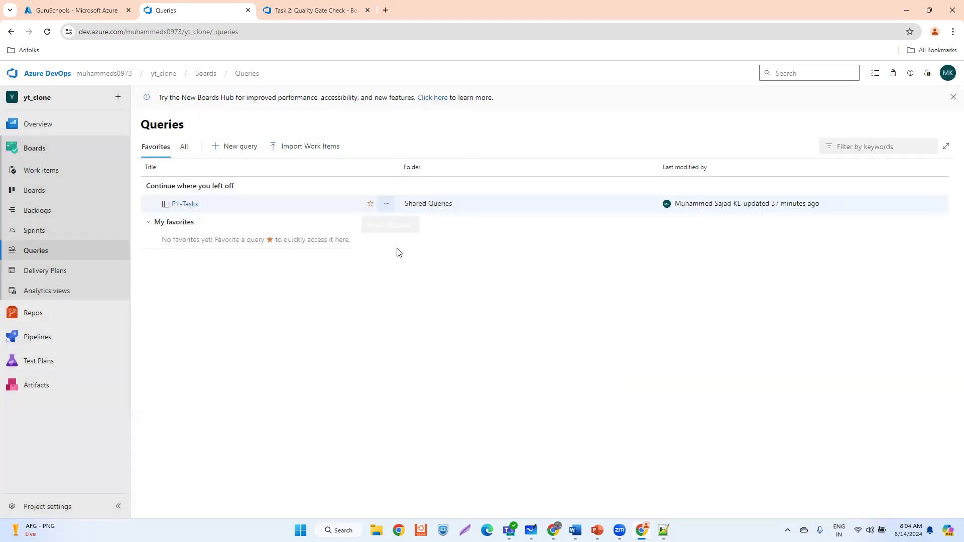
left_click(413, 323)
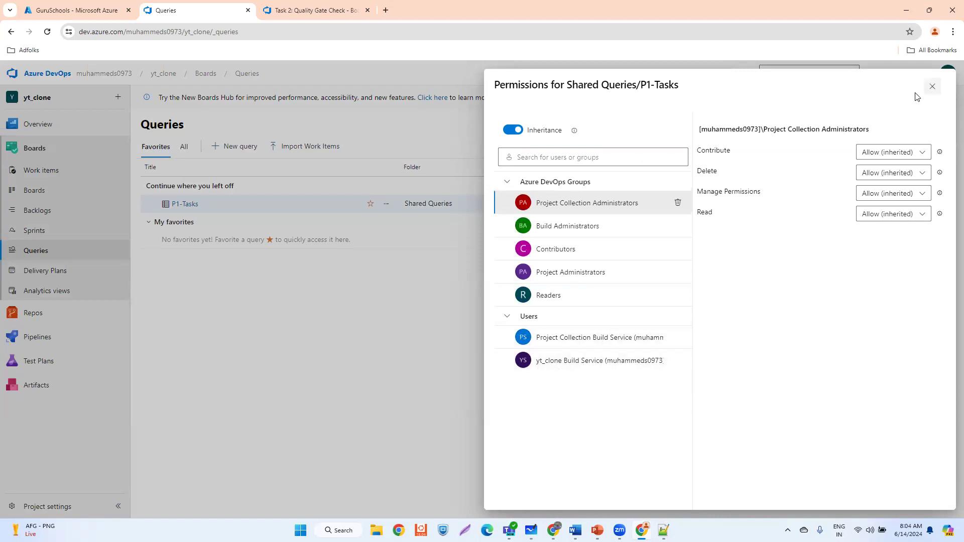
left_click(931, 87)
Return to the YT_Clone_CD releases and check the pre-deployment gate progress of Release-1's Dev Deployment stage
mouse_move(49, 339)
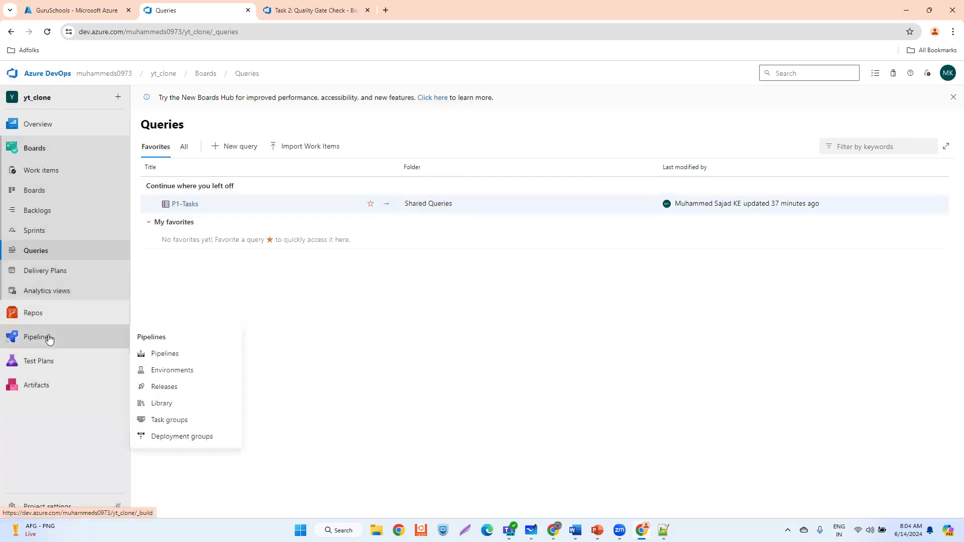
left_click(162, 389)
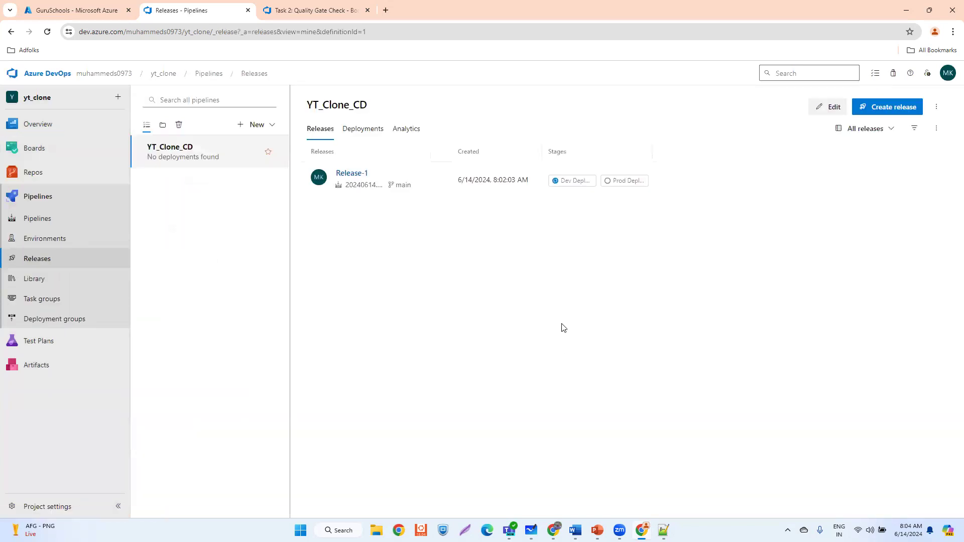
left_click(561, 181)
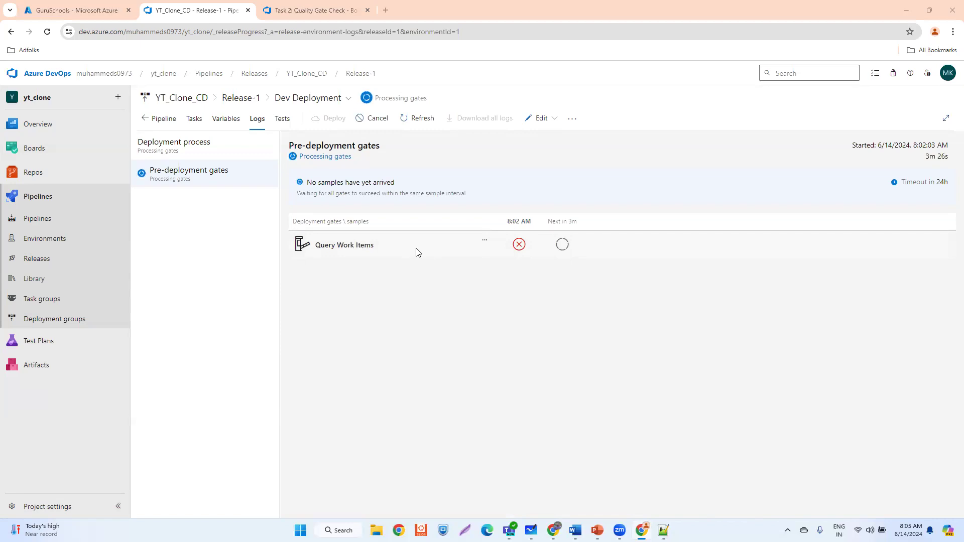
left_click(40, 269)
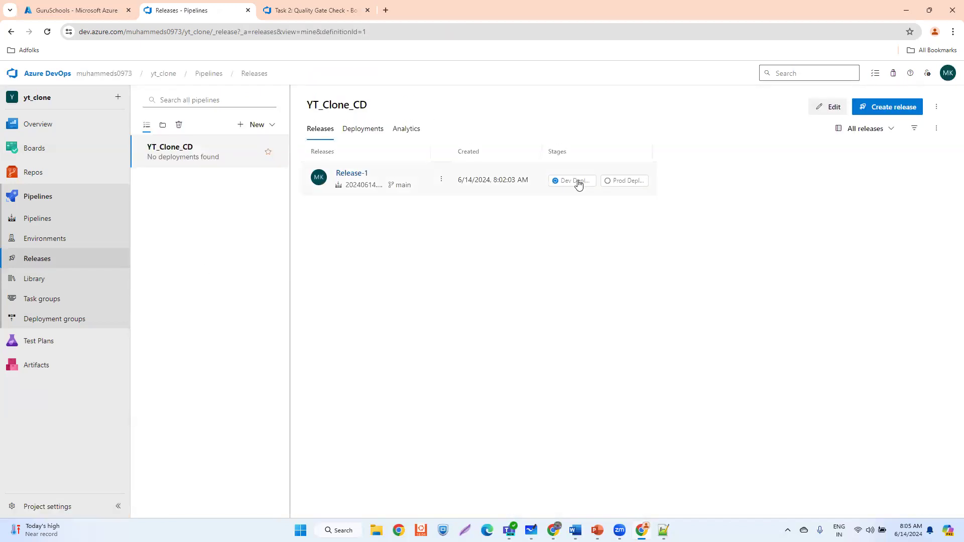
Check Release-1's Dev Deployment gate results and its agent job log, and return to the release's pipeline view
left_click(576, 185)
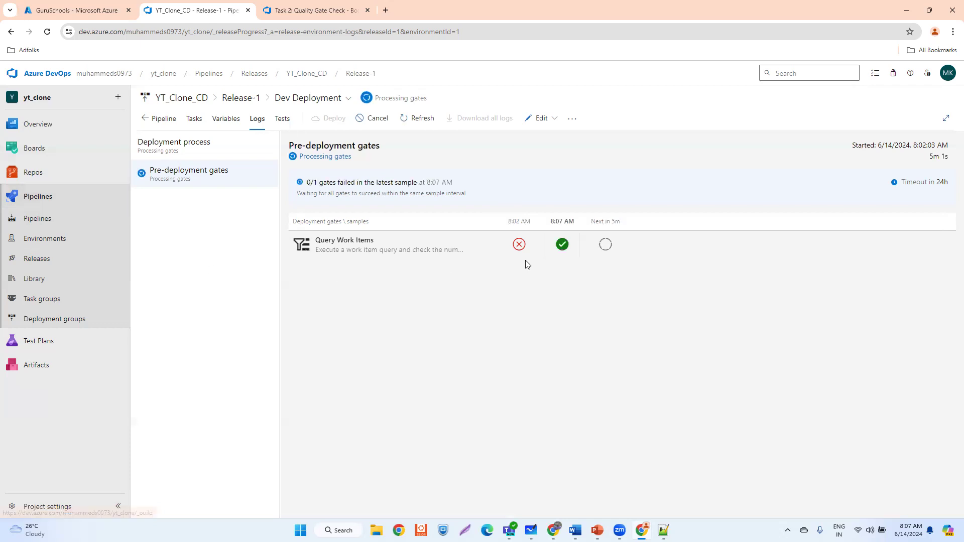
left_click(154, 177)
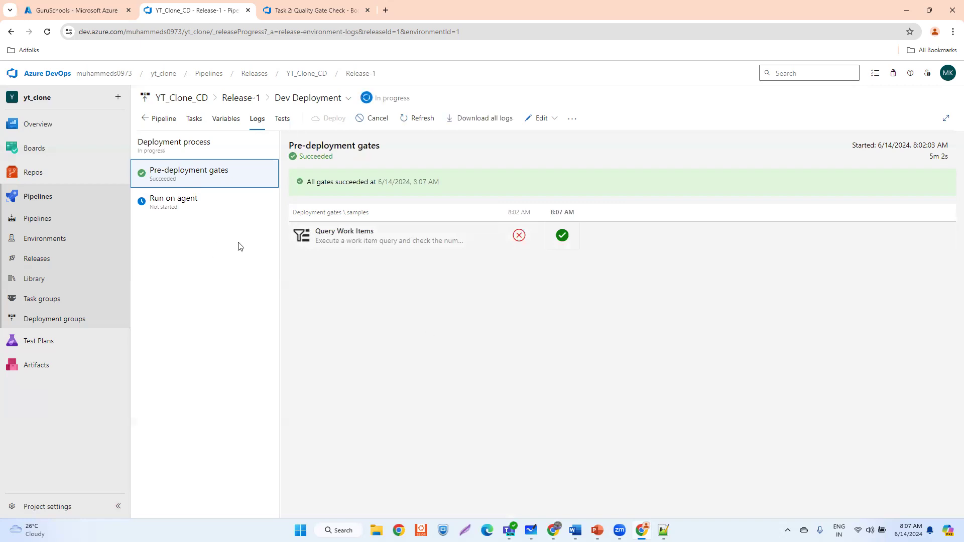
left_click(167, 120)
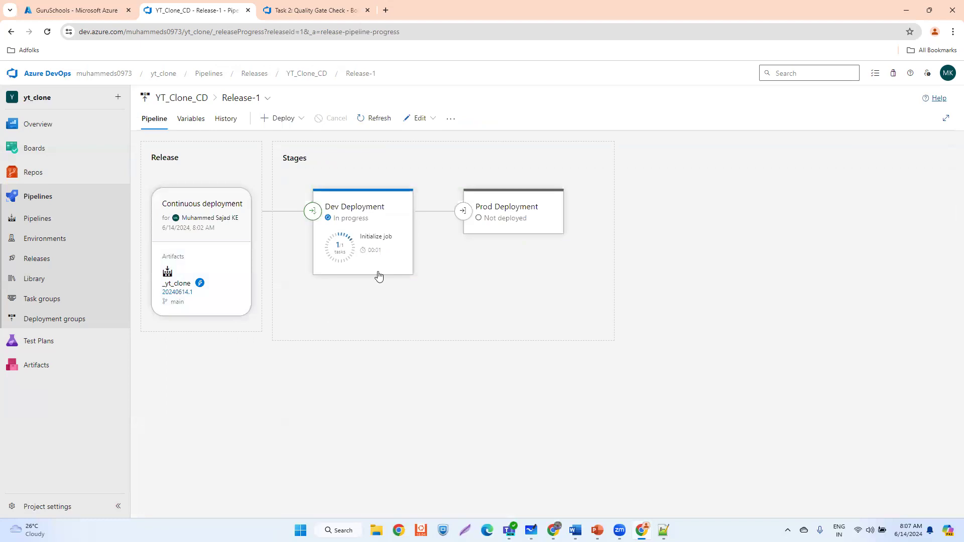
mouse_move(390, 255)
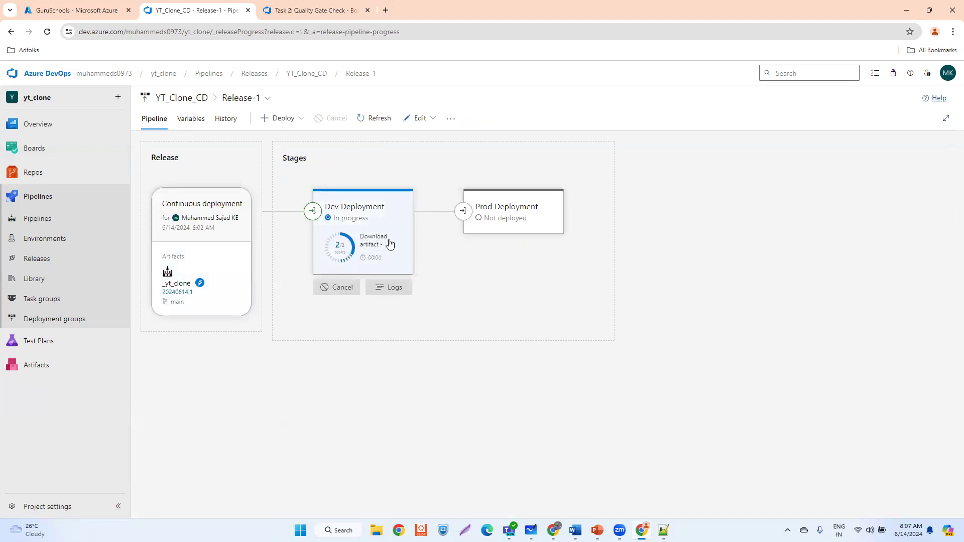
left_click(390, 290)
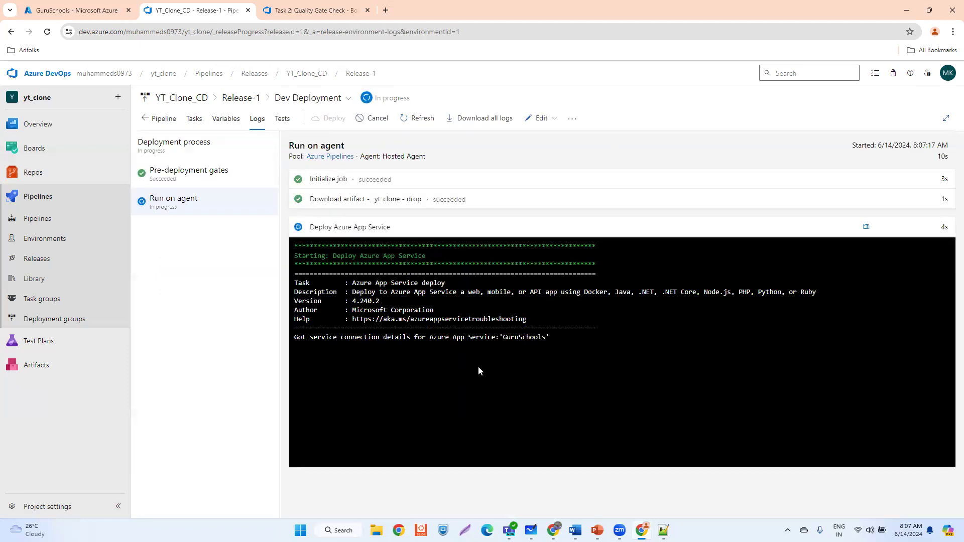
left_click(160, 119)
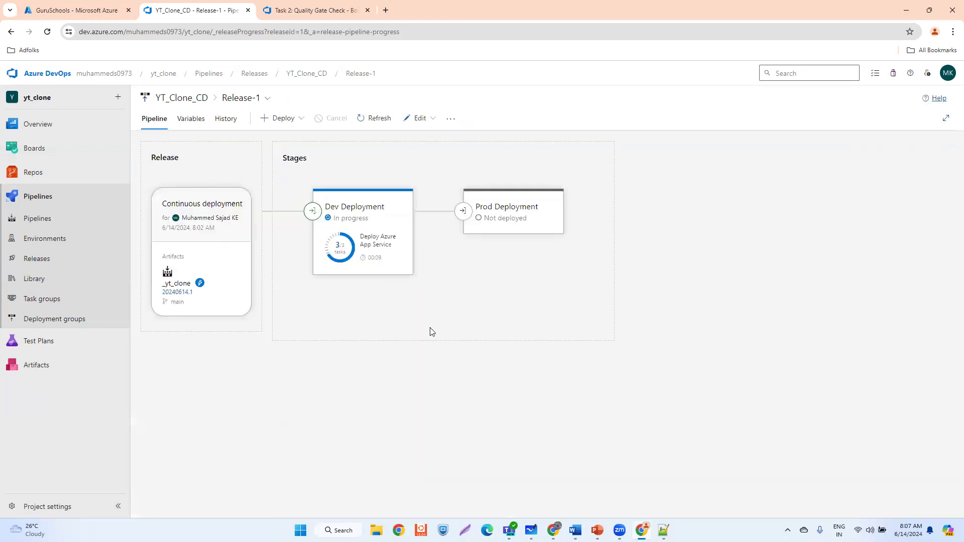
mouse_move(312, 214)
Switch to the Azure portal, open the guruschools-staging deployment slot and browse its live site to check the URL
left_click(65, 10)
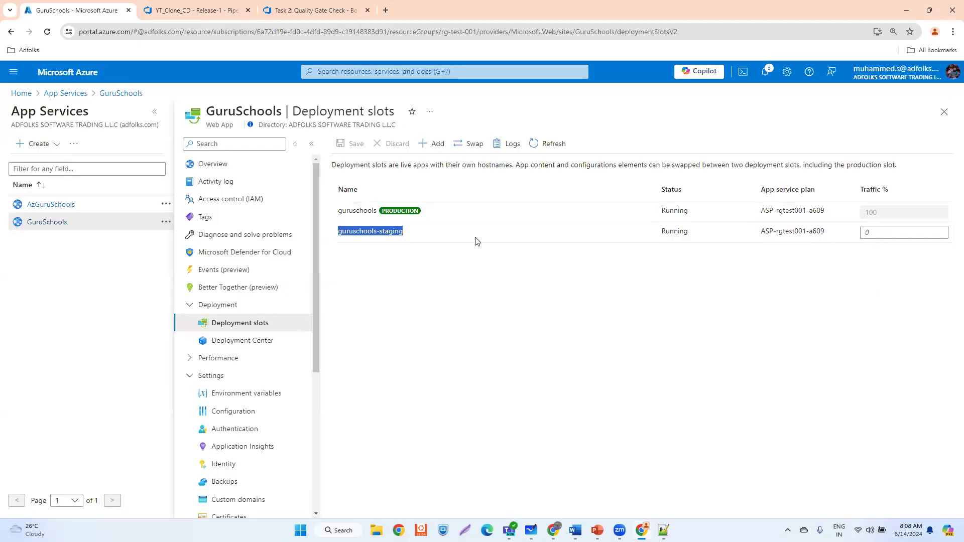
left_click(355, 232)
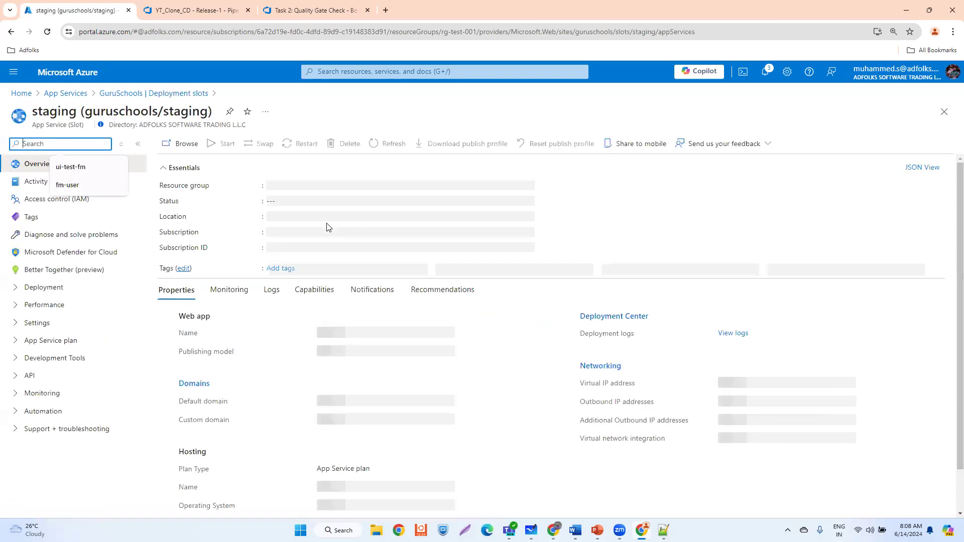
left_click(179, 143)
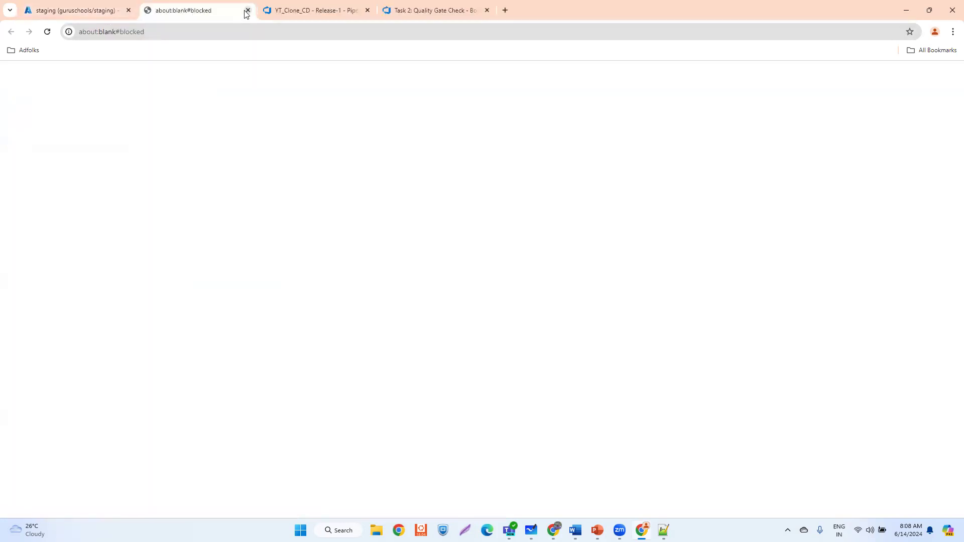
left_click(246, 11)
left_click(170, 141)
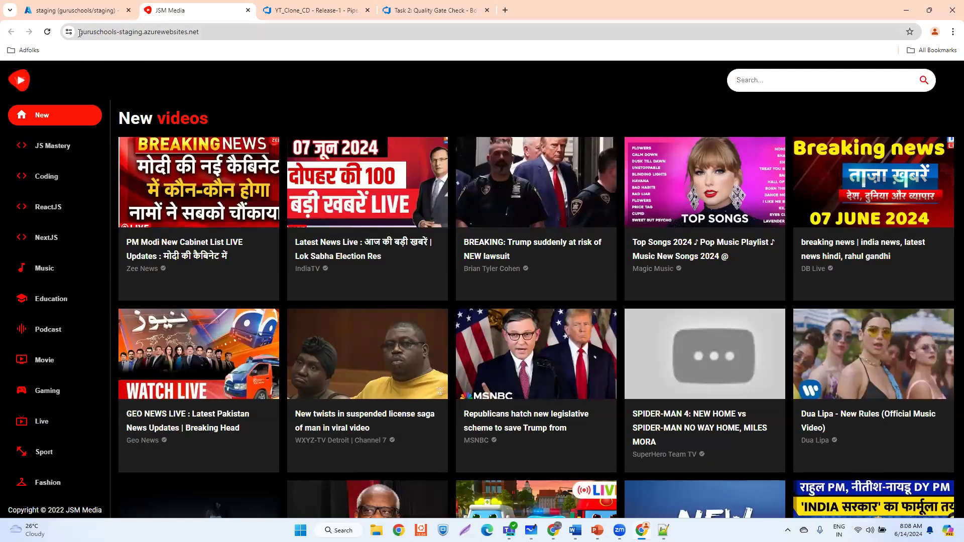
left_click_drag(80, 34, 143, 33)
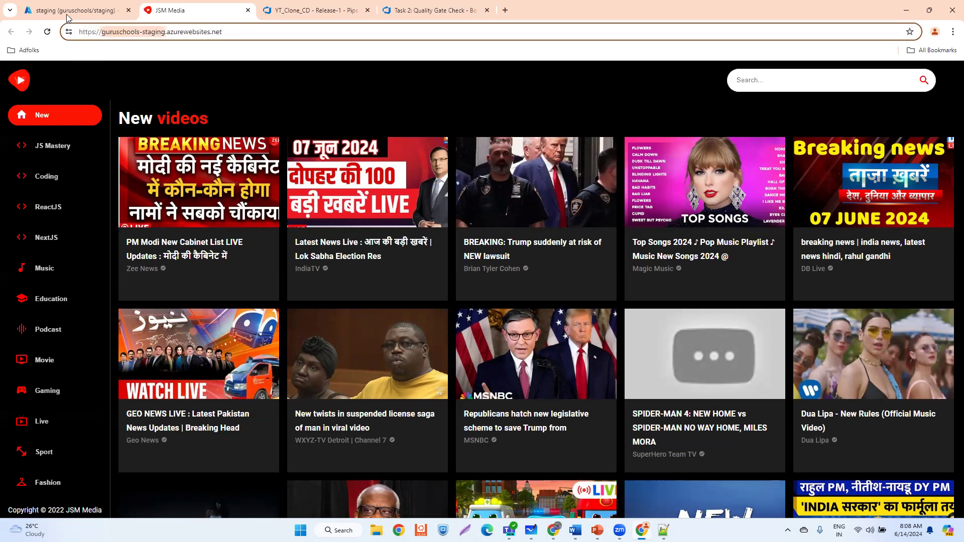
Compare Release-1's Dev Deployment status in Azure DevOps with the staging slot's overview and its live site
left_click(297, 14)
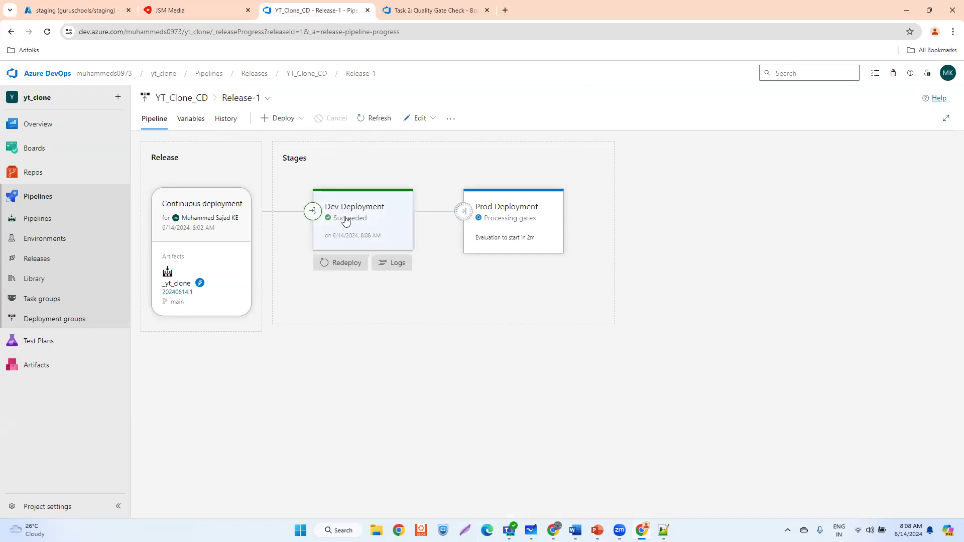
left_click(190, 11)
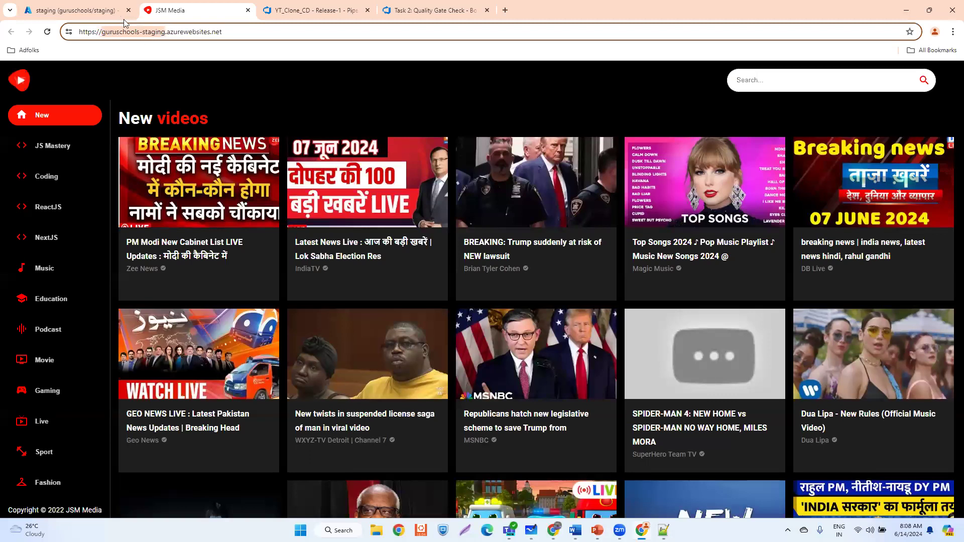
left_click(99, 12)
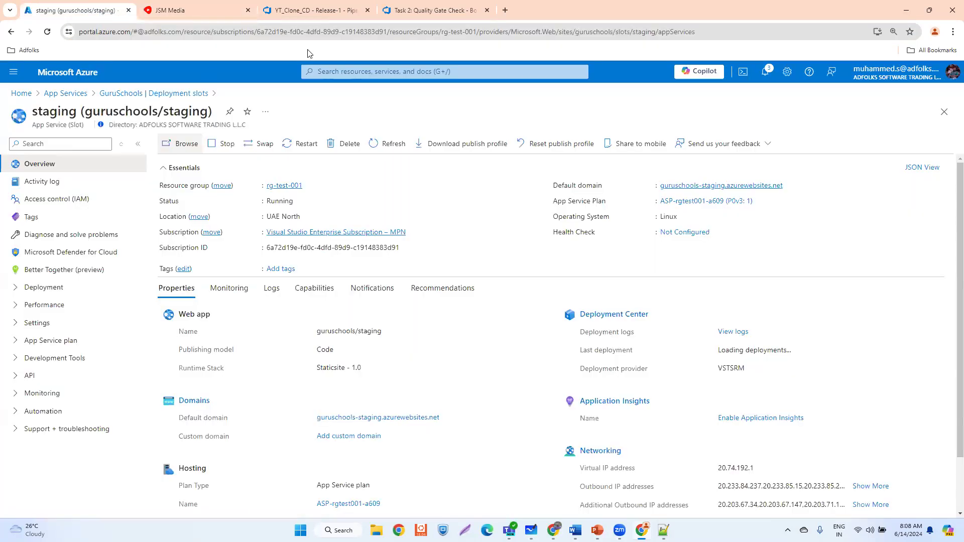
left_click(195, 12)
left_click(162, 33)
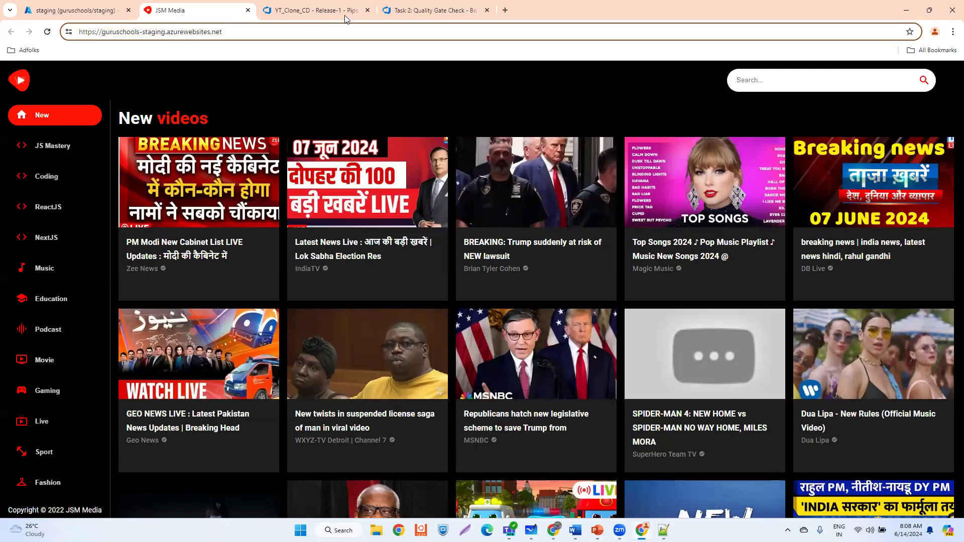
left_click(382, 11)
left_click(321, 10)
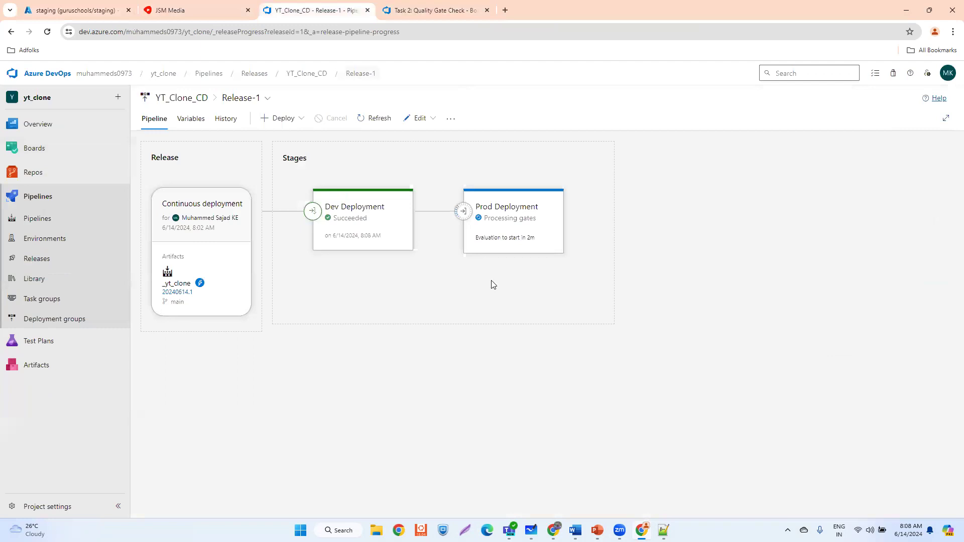
Examine the pre-deployment gates of Release-1's Prod Deployment stage, including the Query Work Items sample, and close the details
mouse_move(514, 211)
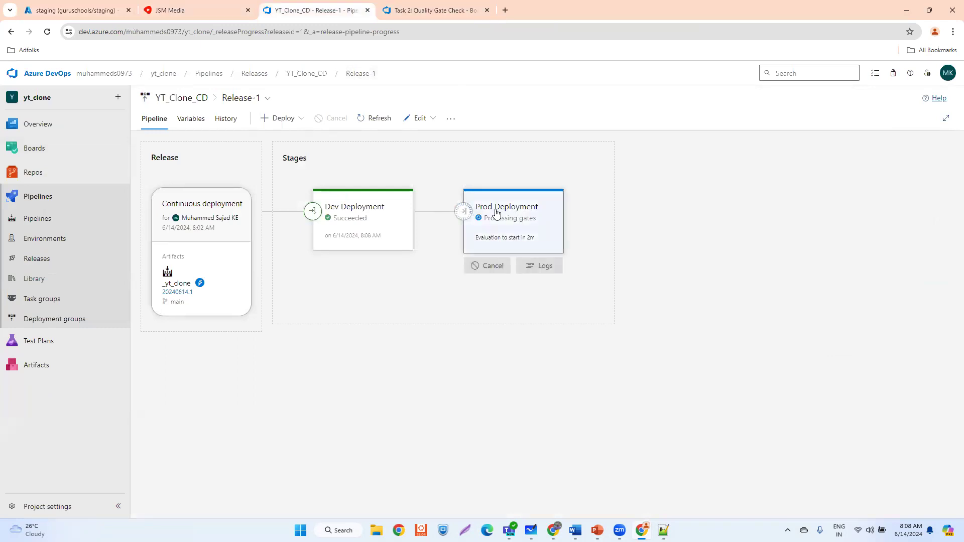
left_click(462, 211)
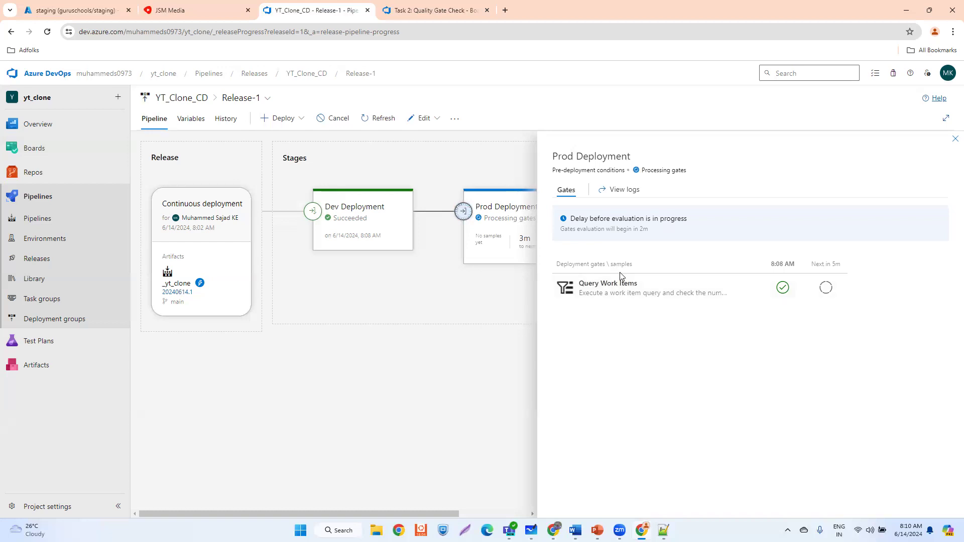
left_click(954, 140)
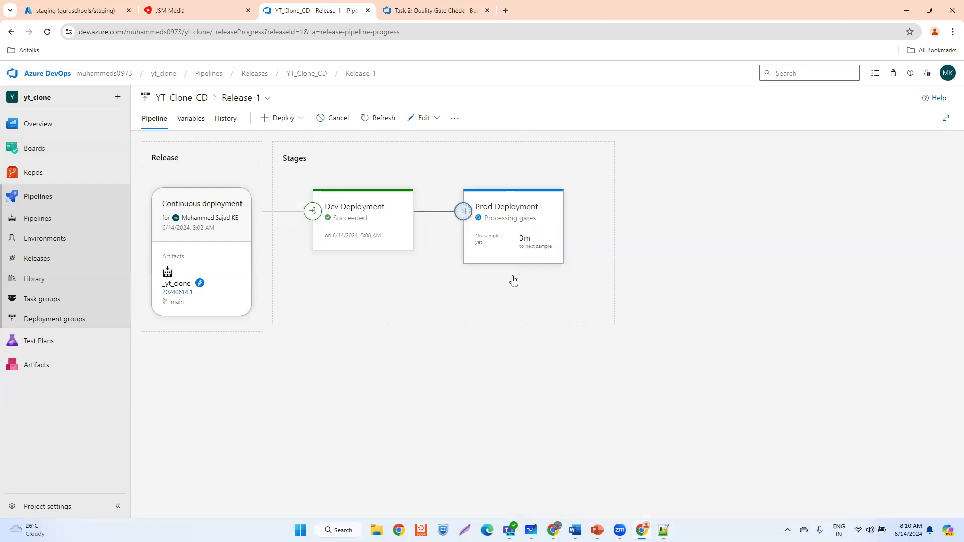
mouse_move(502, 243)
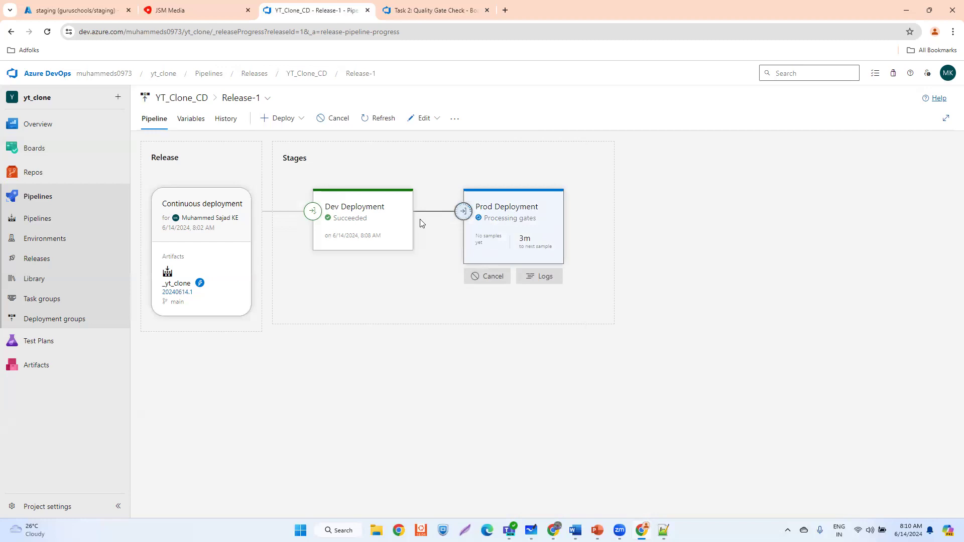
Open Release-2 of CLONE_YT_CD in the clone_yt project and review the Prod stage's gates and approval summary
left_click(436, 10)
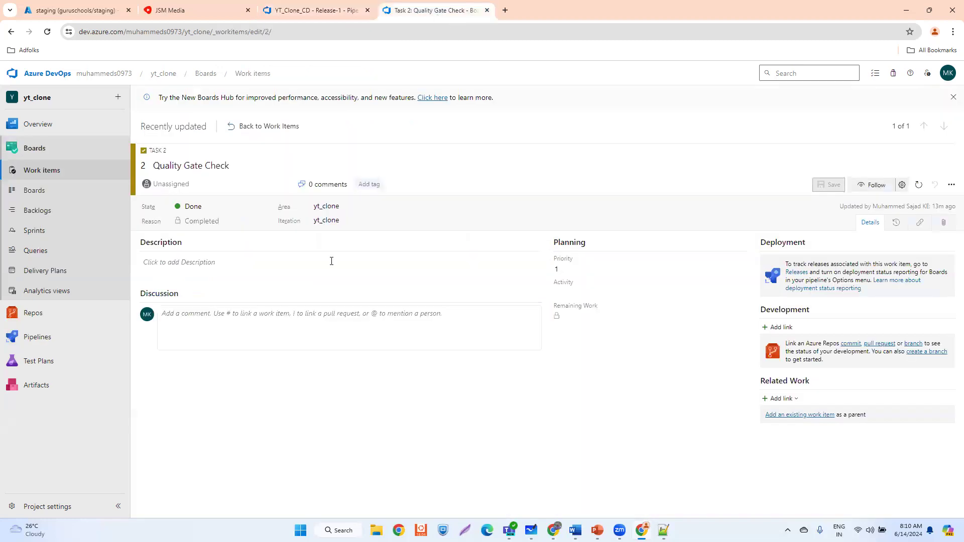
left_click(102, 74)
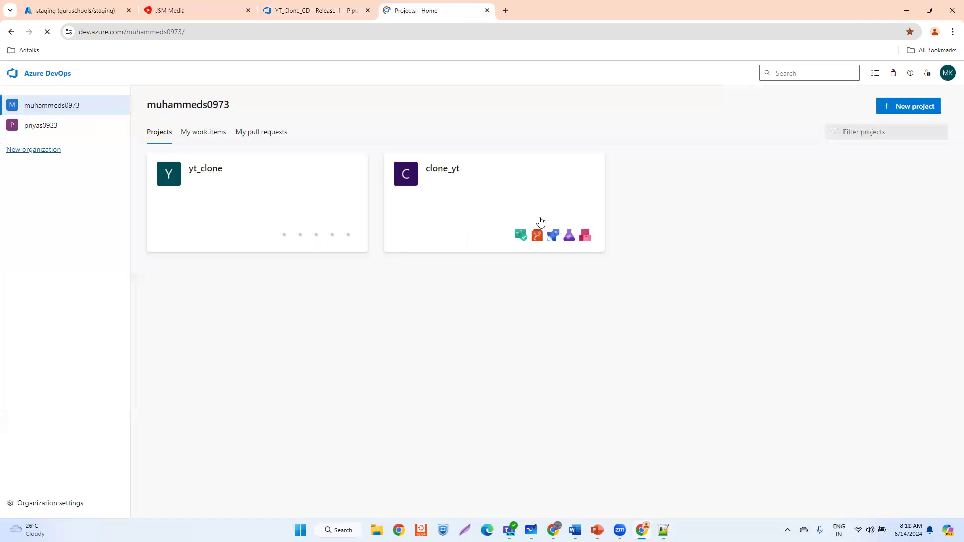
left_click(521, 204)
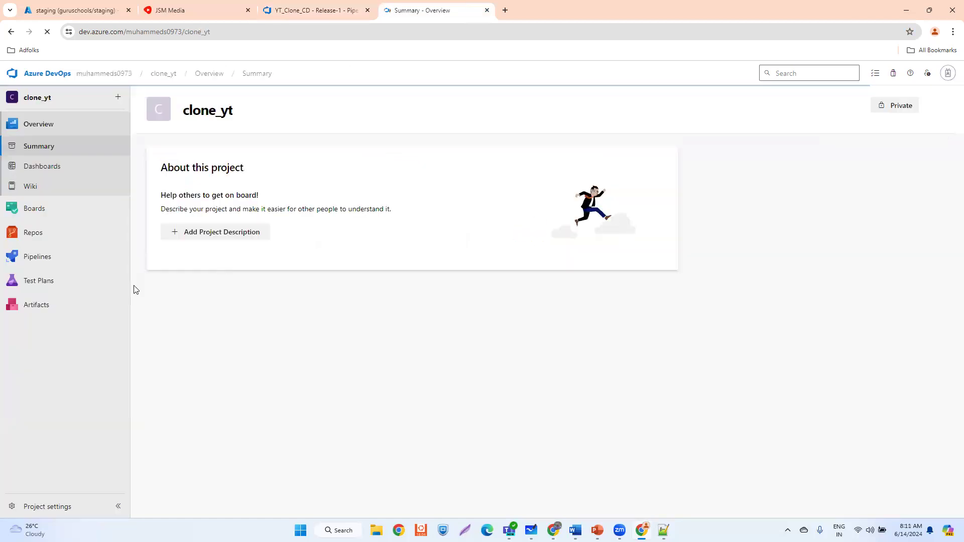
mouse_move(39, 254)
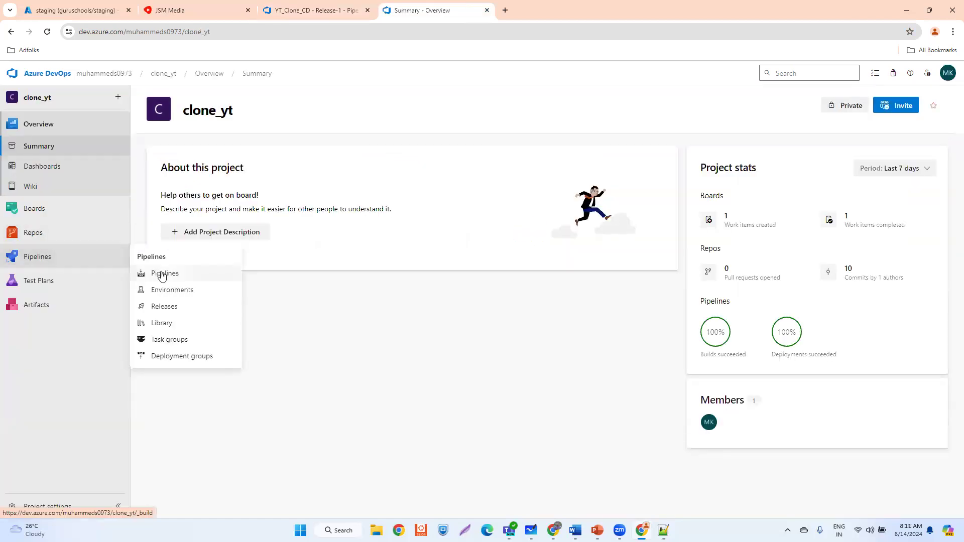
left_click(165, 306)
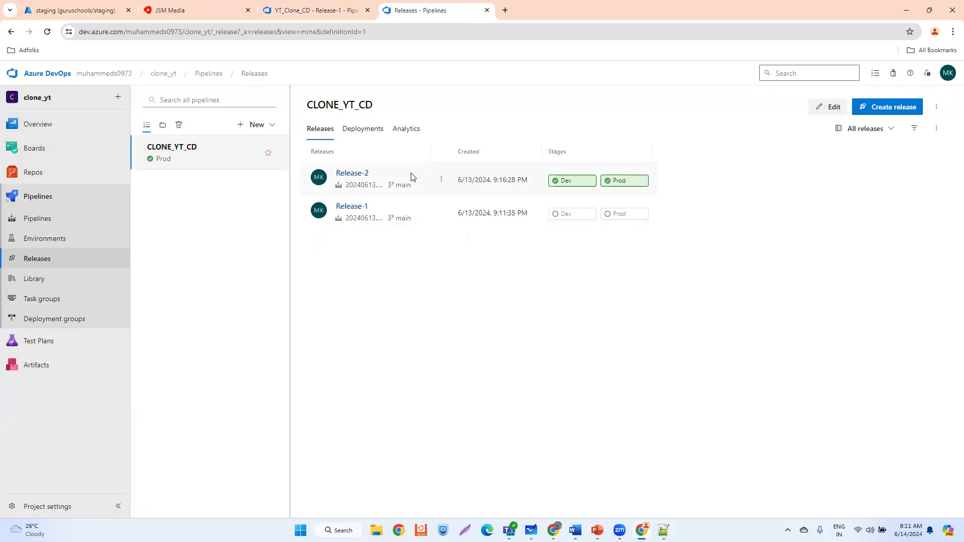
left_click(357, 175)
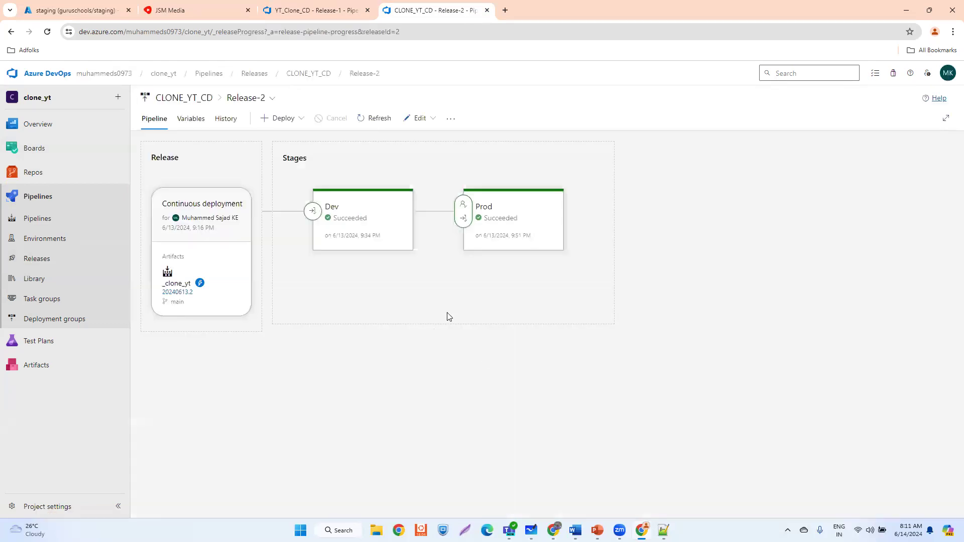
left_click(511, 209)
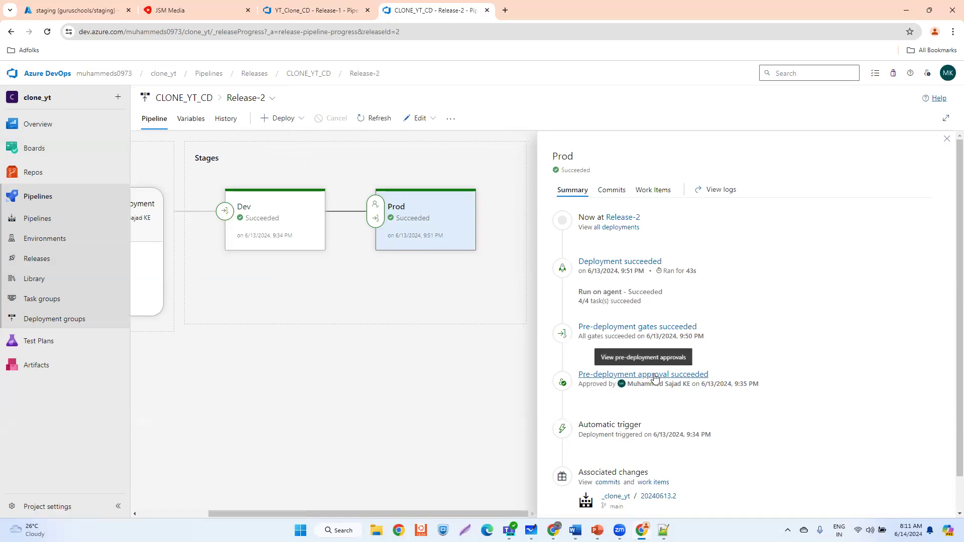
left_click(947, 141)
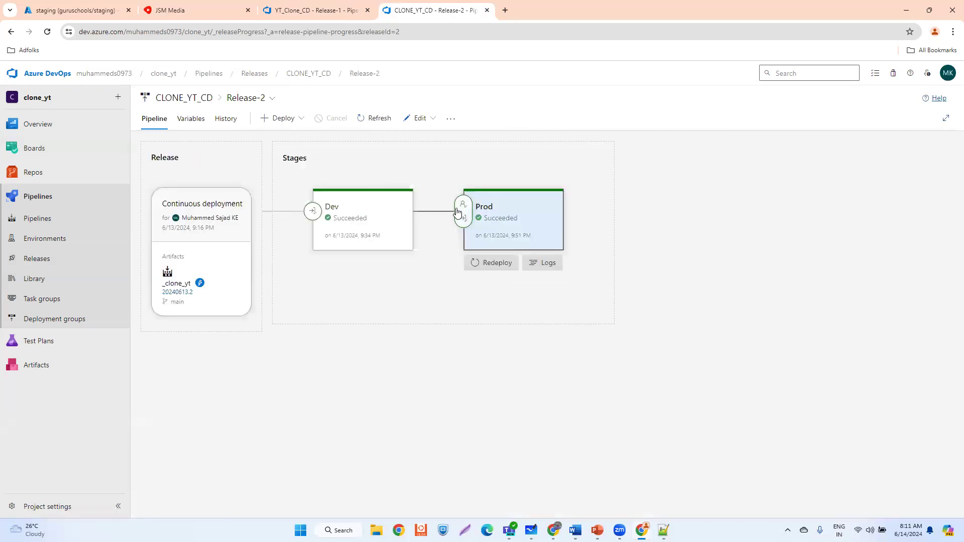
Return to YT_Clone_CD Release-1 and recheck the gate evaluation progress of the Prod Deployment stage
left_click(309, 10)
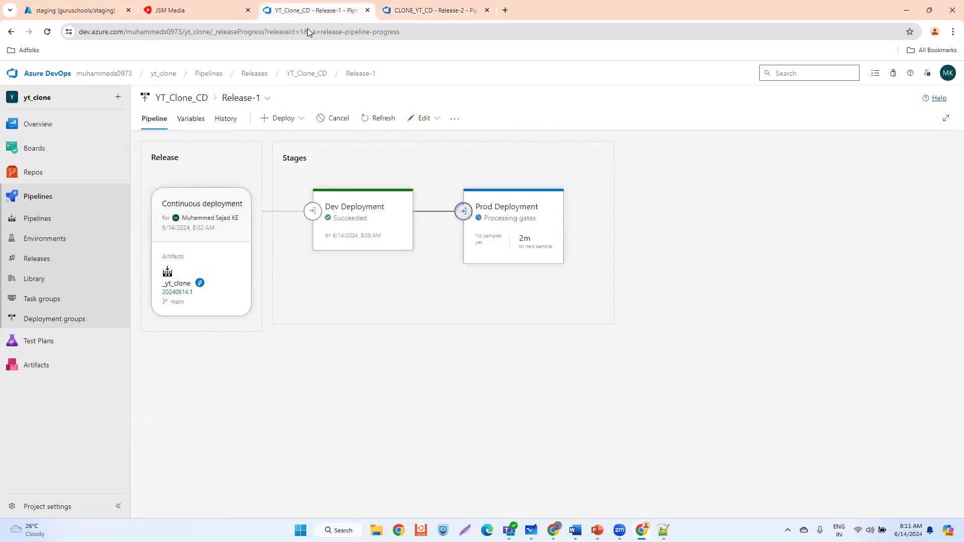
left_click(463, 217)
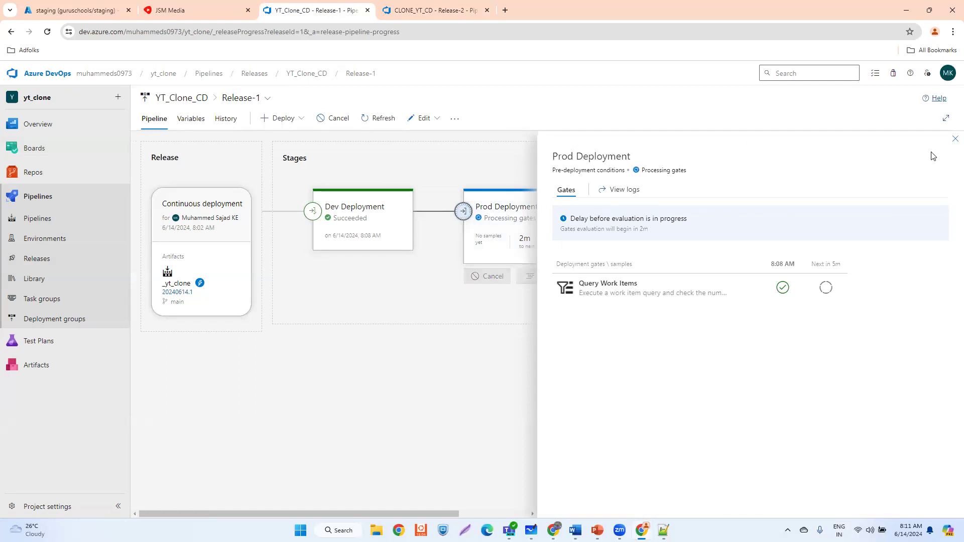
left_click(953, 141)
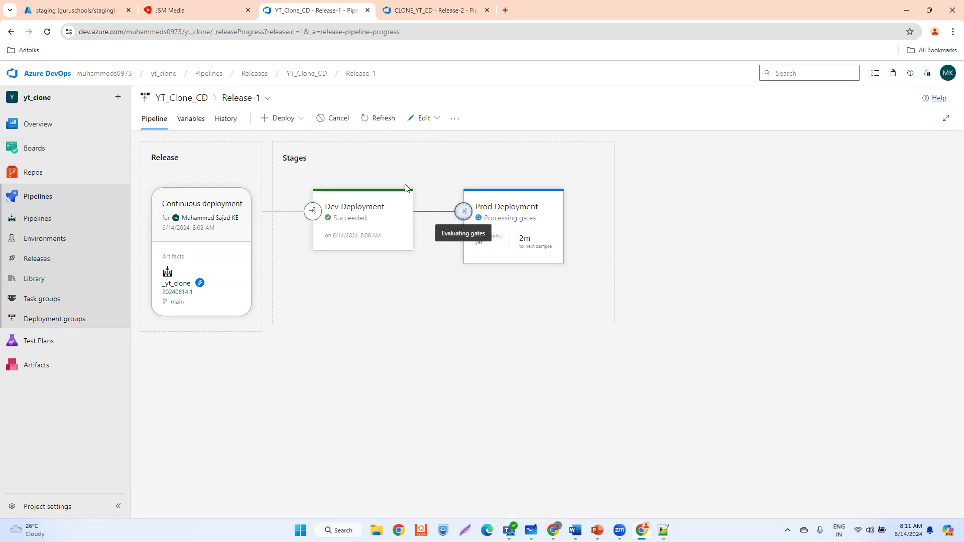
mouse_move(464, 213)
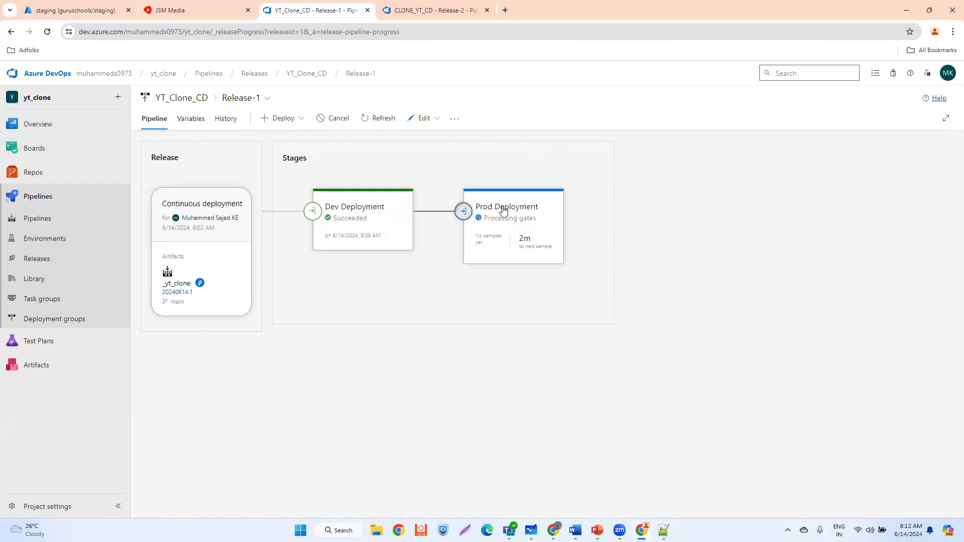
mouse_move(508, 232)
Open the CLONE_YT_CD release pipeline for editing and show the Prod stage's pre-deployment conditions
left_click(437, 13)
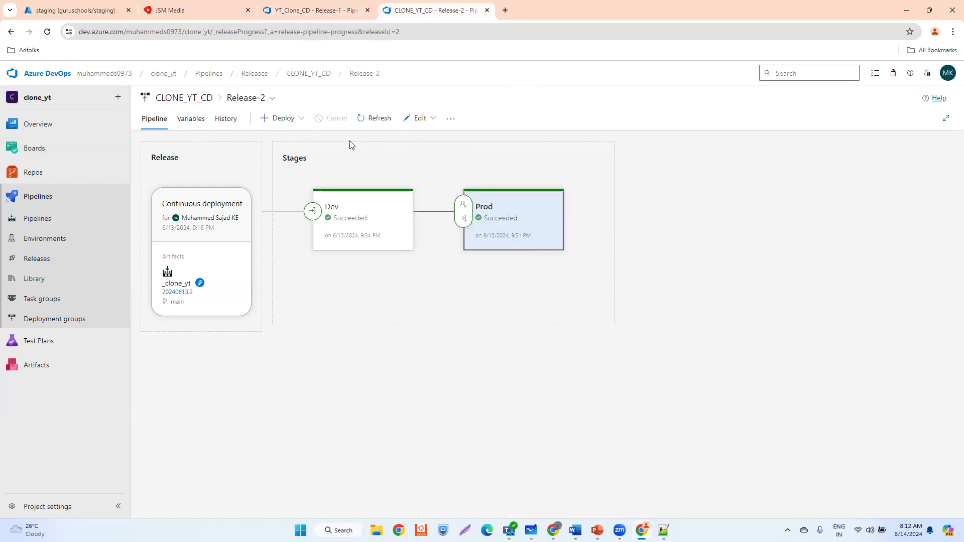
left_click(417, 119)
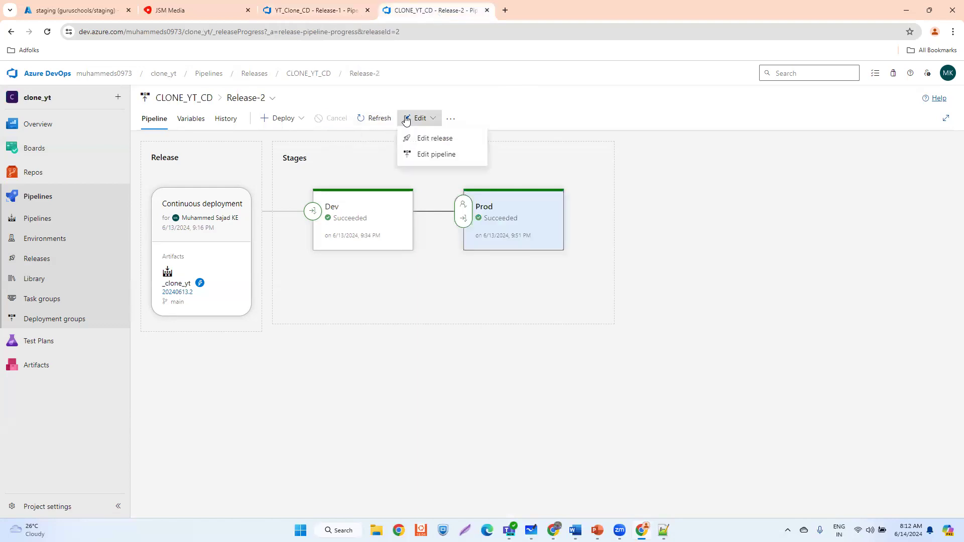
left_click(415, 155)
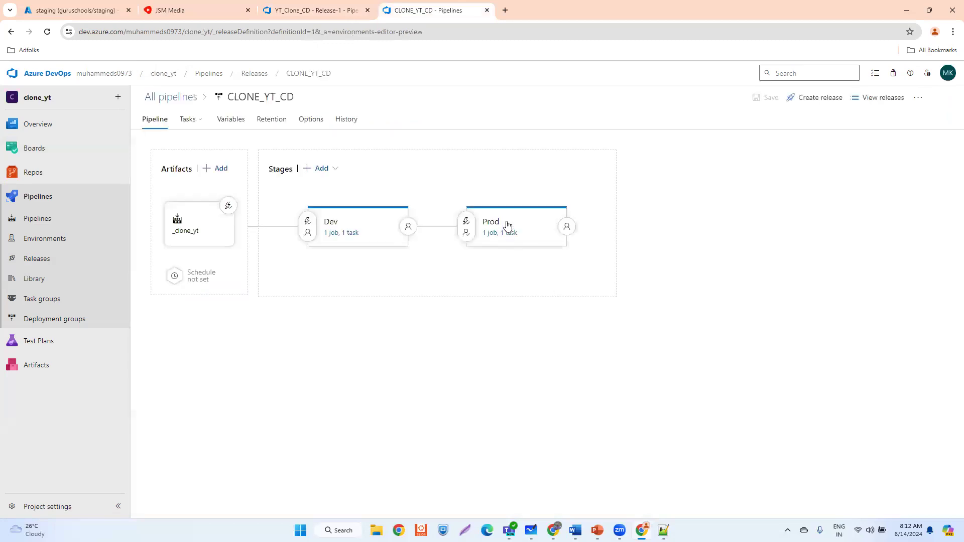
left_click(466, 226)
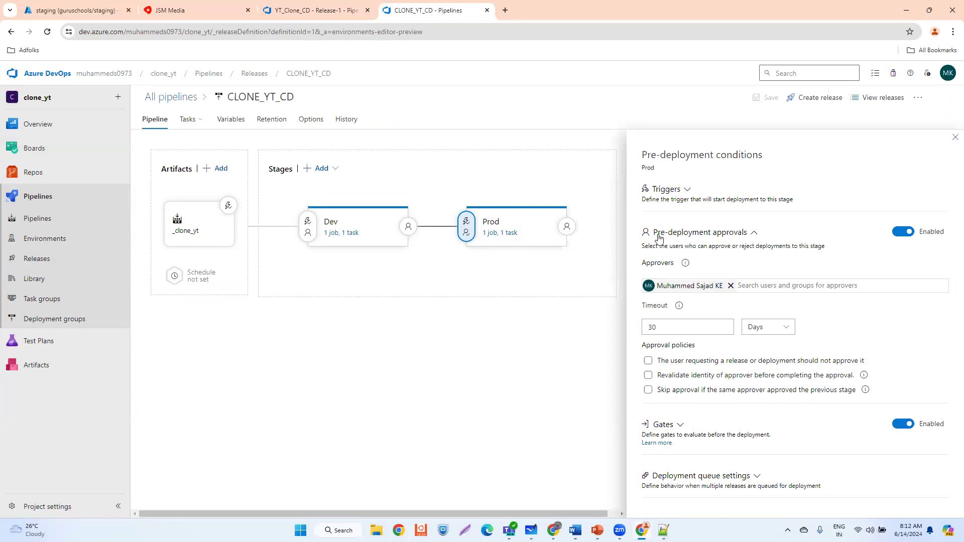
Examine the Prod stage's pre-deployment approval toggle, approvers, timeout and approval policies, and close the conditions
left_click(901, 233)
left_click(900, 233)
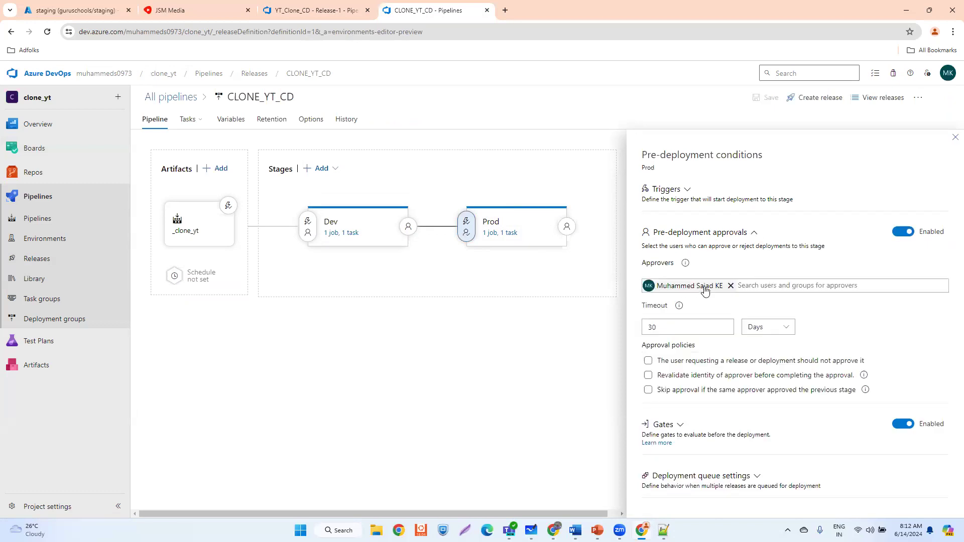
left_click(647, 329)
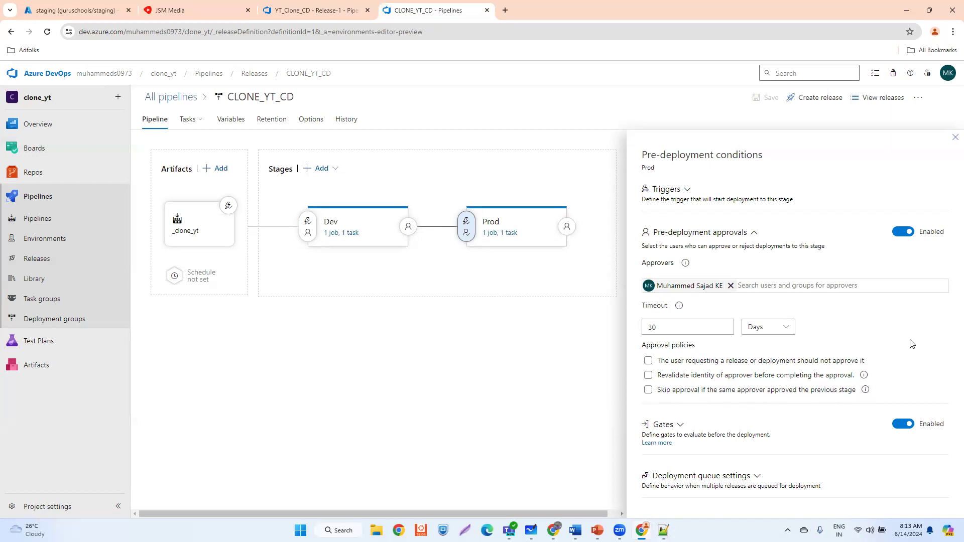
mouse_move(527, 227)
left_click(902, 232)
left_click(904, 232)
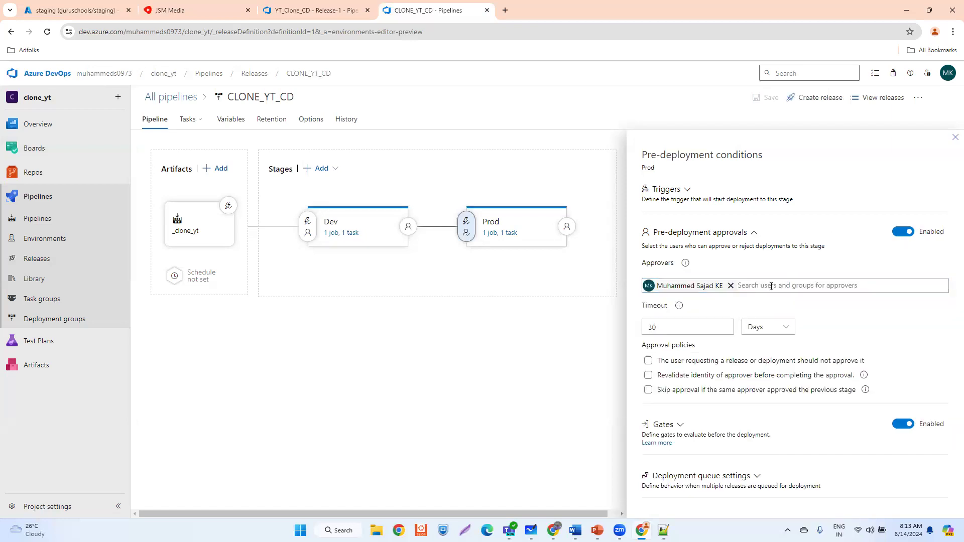
left_click(955, 137)
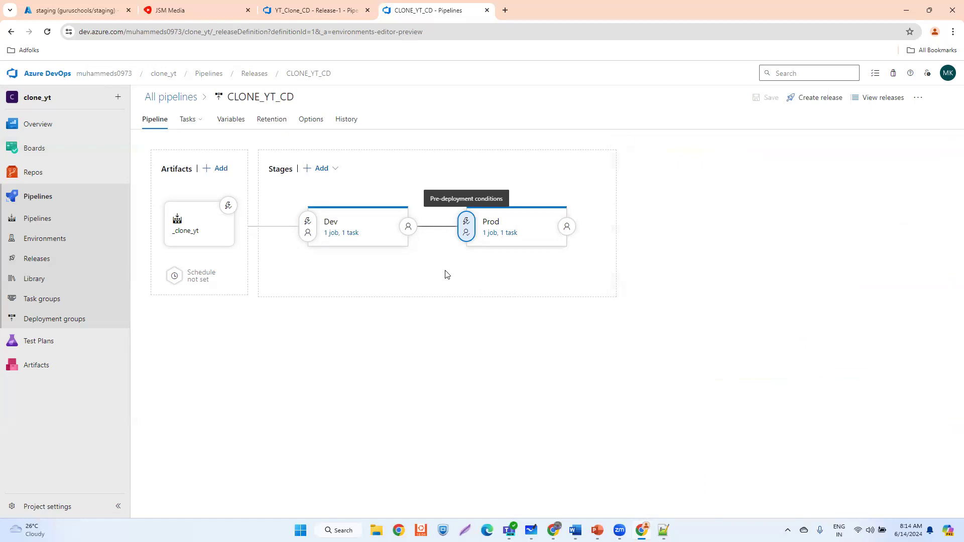
Check the Prod Deployment status of YT_Clone_CD Release-1 and revisit the pre-deployment approvals of CLONE_YT_CD's Prod stage
left_click(314, 10)
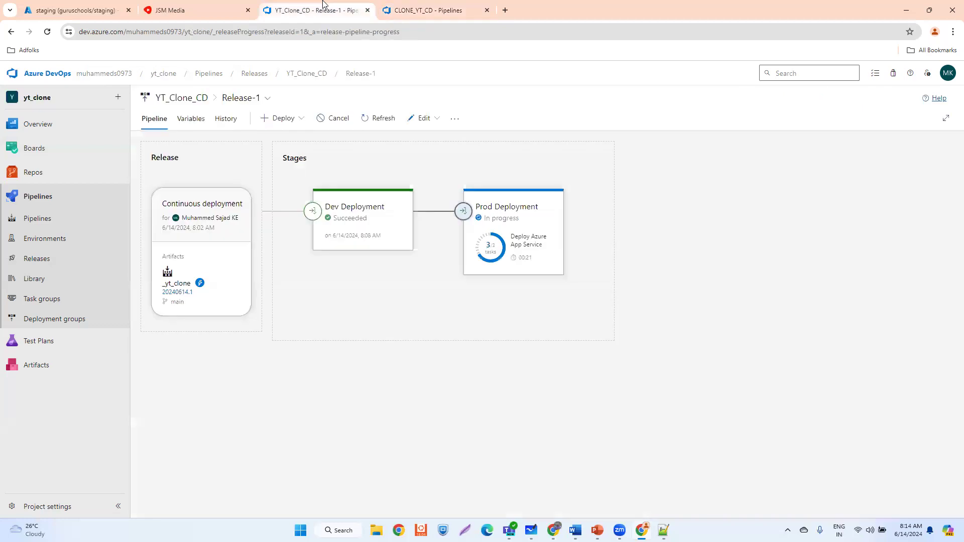
mouse_move(515, 199)
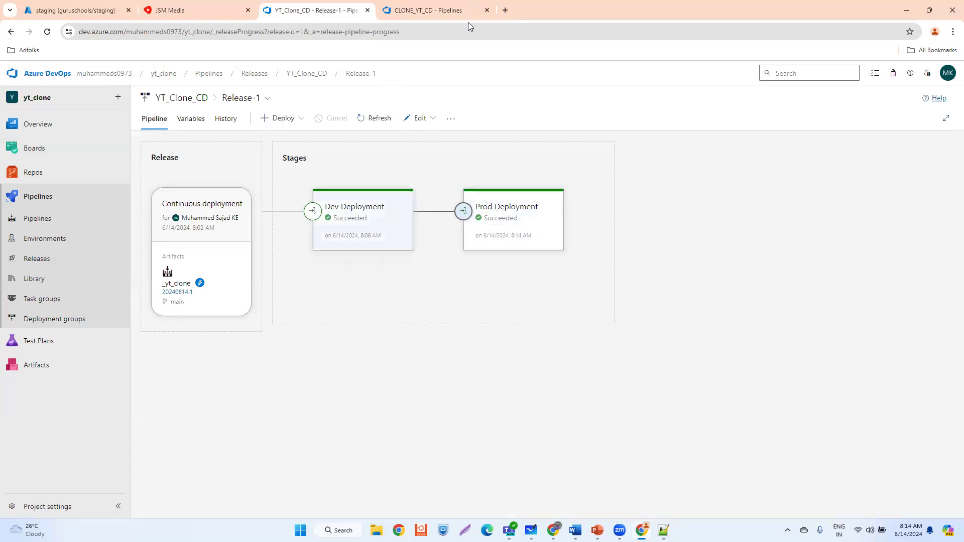
left_click(429, 9)
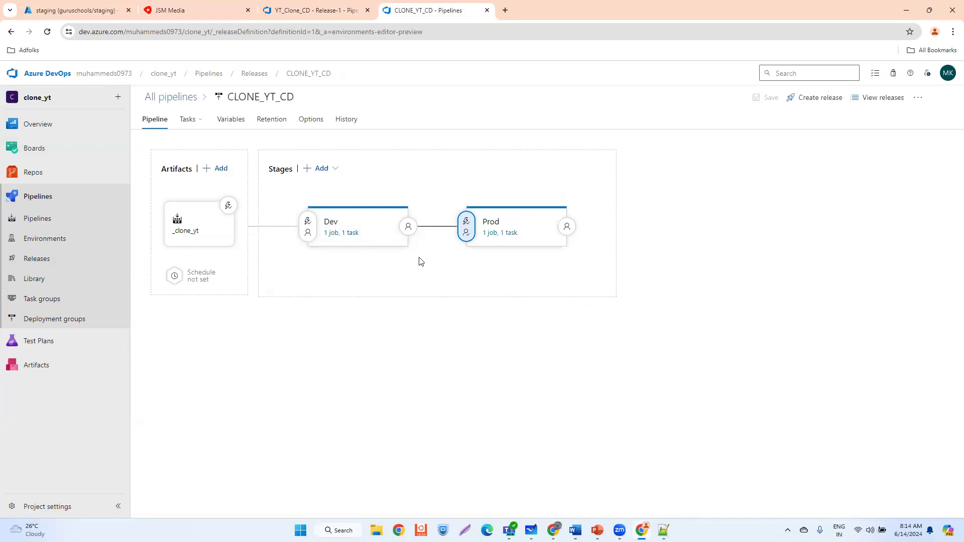
left_click(466, 234)
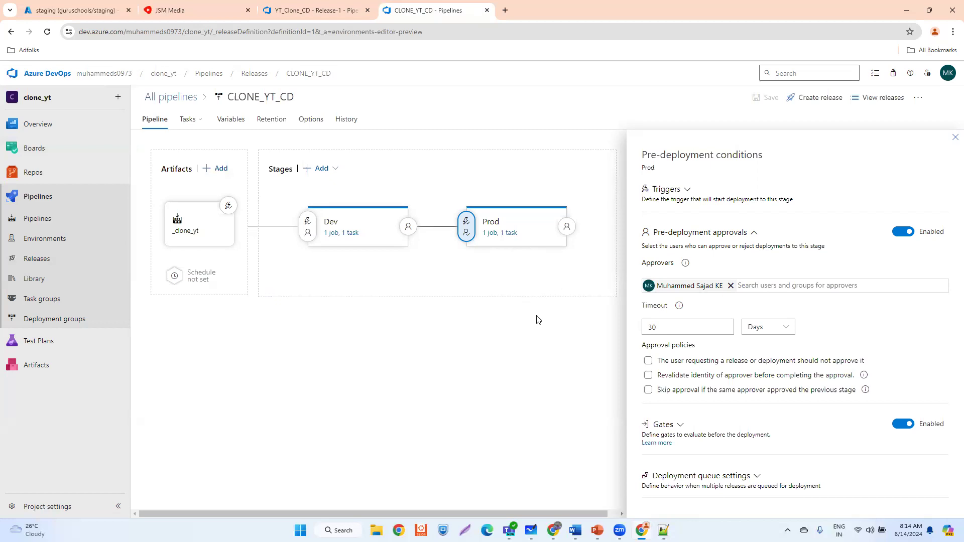
left_click(955, 138)
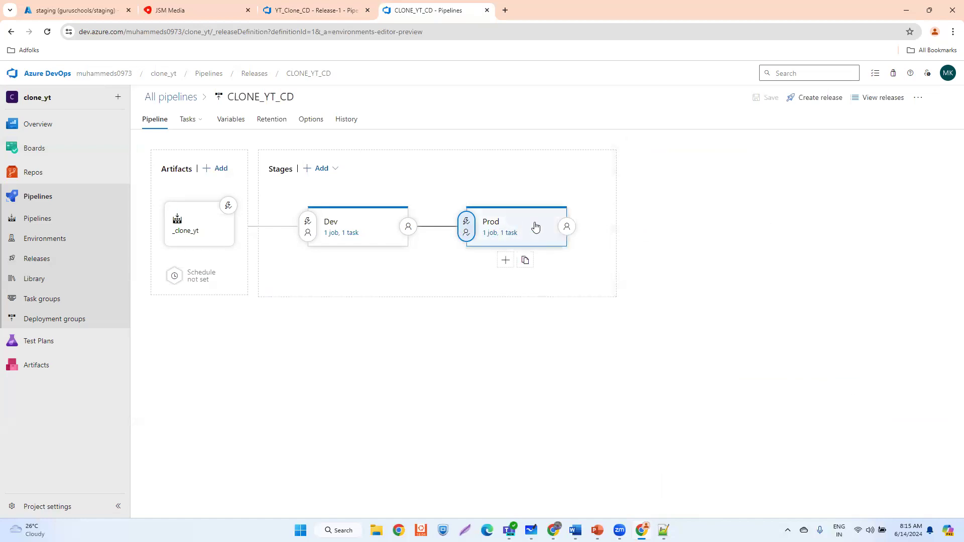
left_click(466, 224)
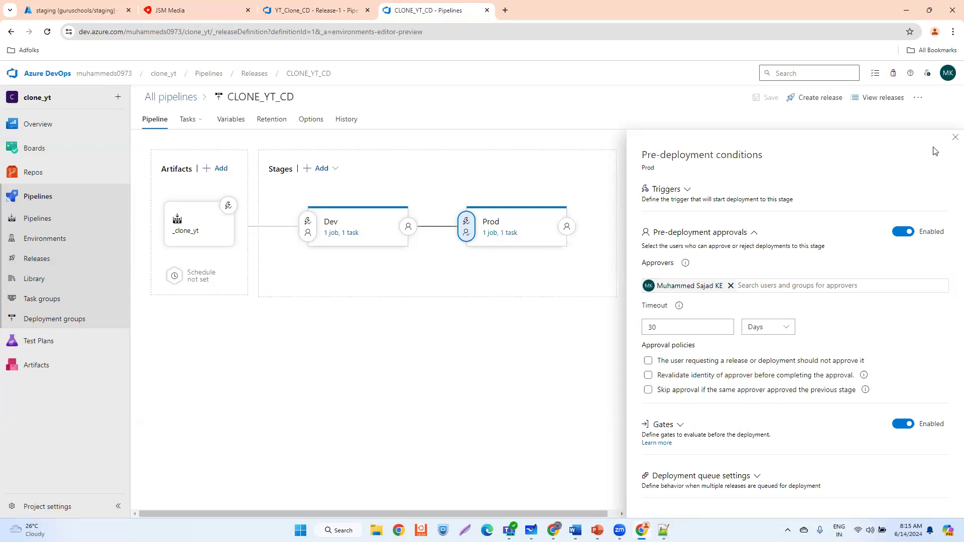
left_click(954, 138)
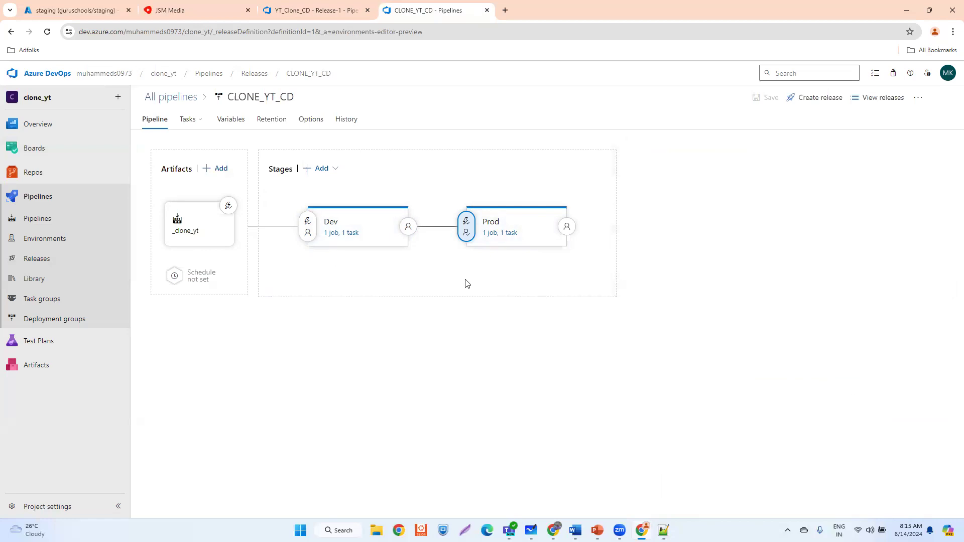
Switch to the Azure portal, go from the staging slot to the GuruSchools web app's overview and browse its production site
left_click(62, 14)
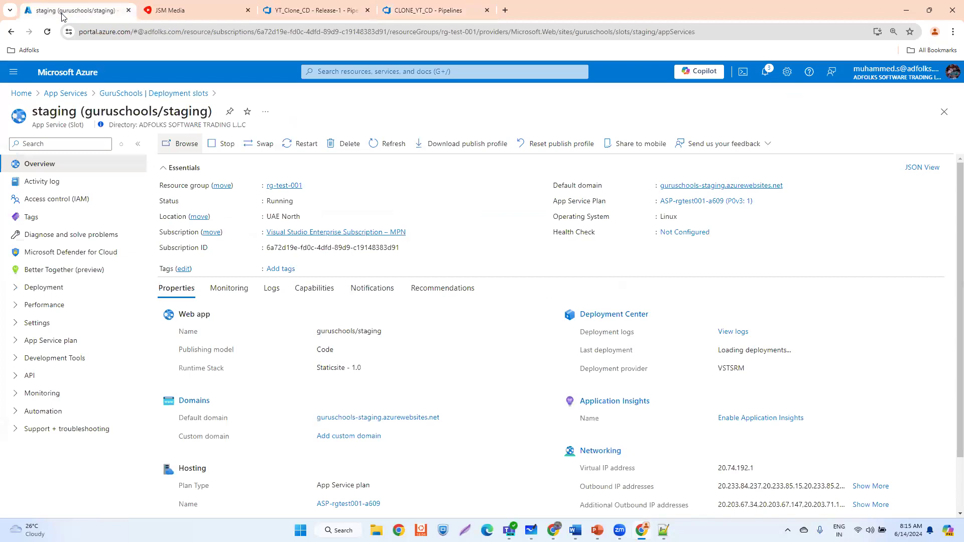
left_click(11, 32)
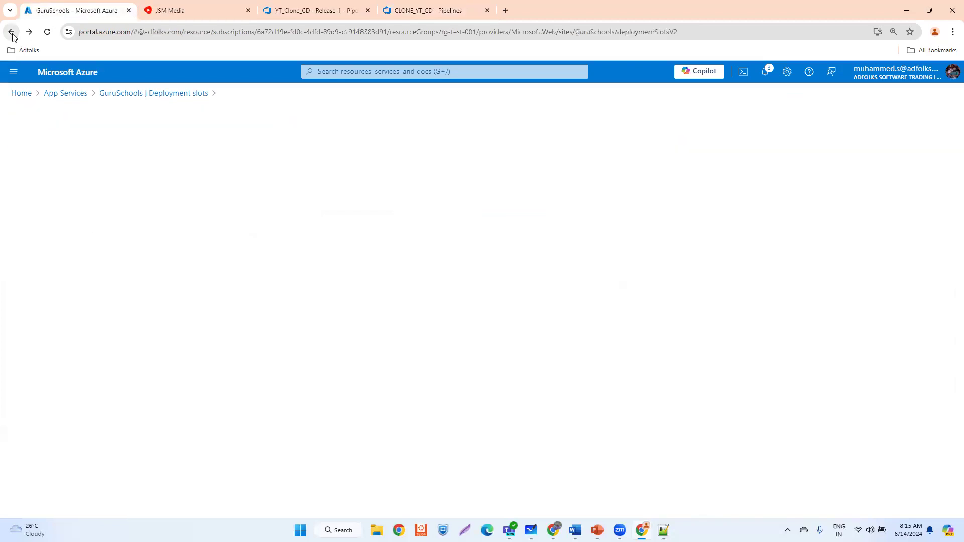
left_click(185, 10)
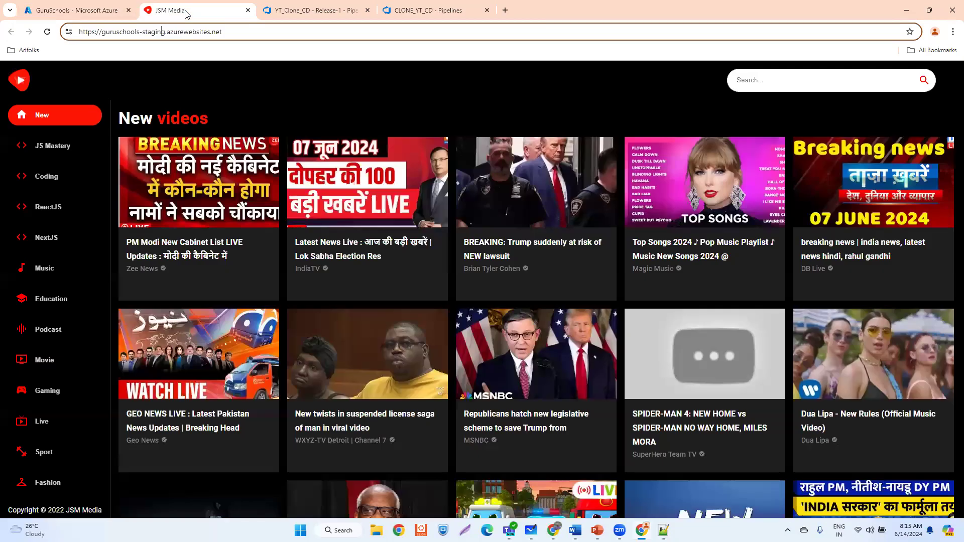
left_click(54, 12)
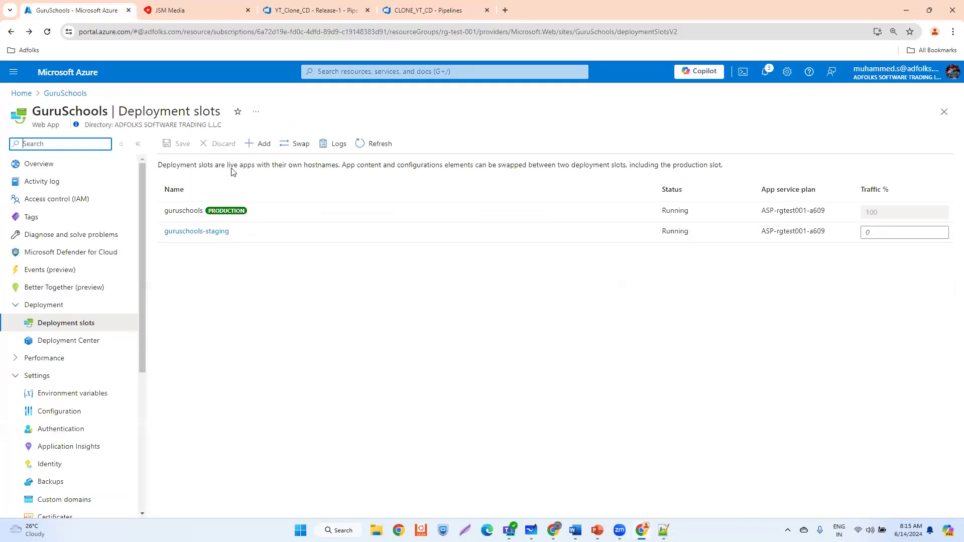
left_click(63, 172)
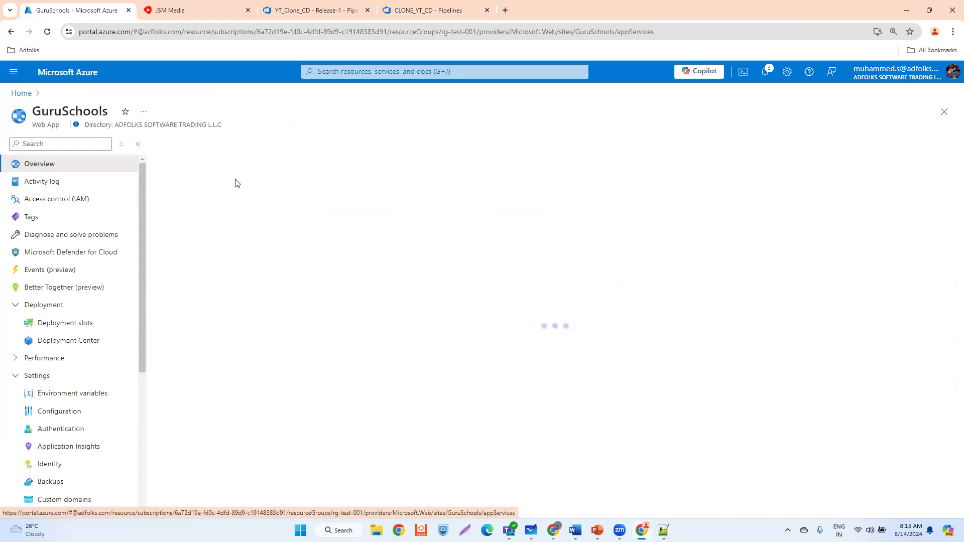
left_click(180, 144)
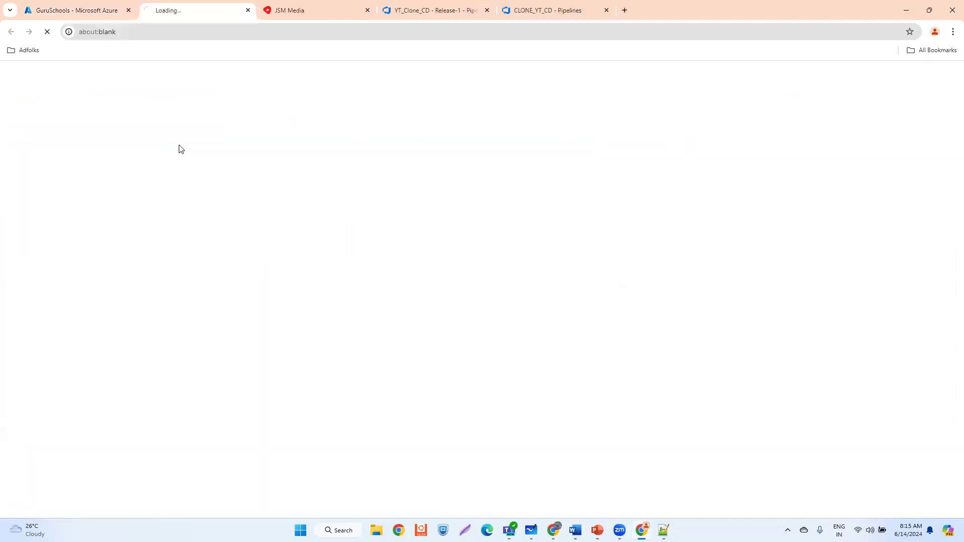
left_click(248, 10)
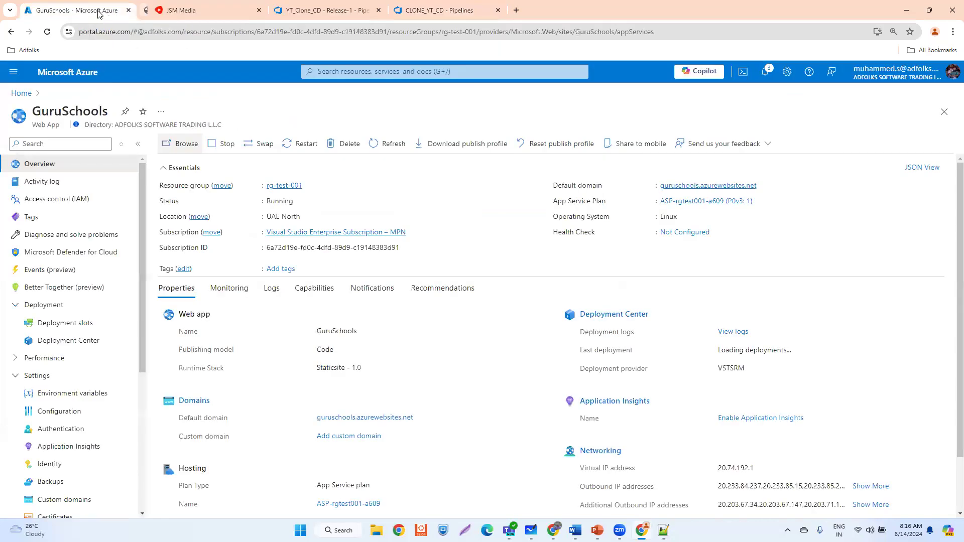
left_click(194, 151)
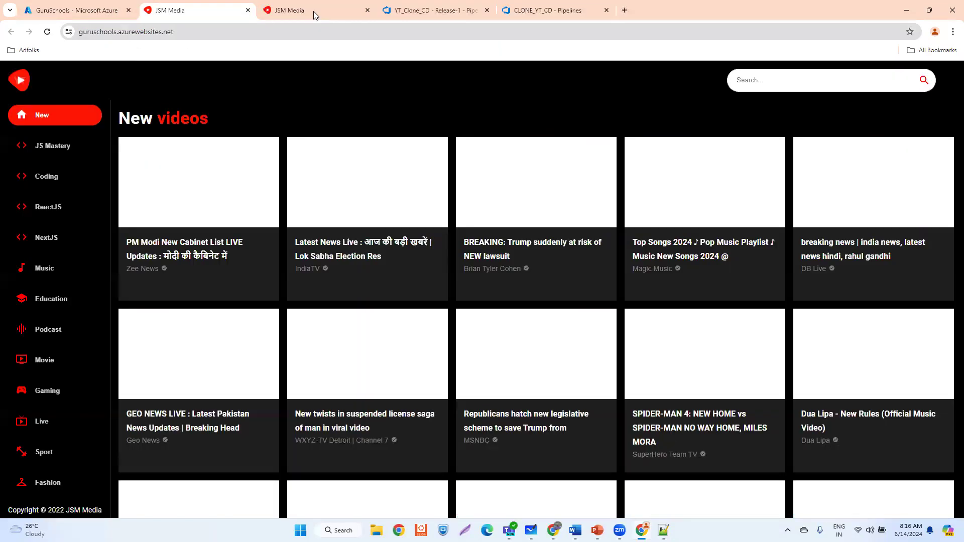
Compare the production site with the staging site, highlighting the word "staging" in the staging address
left_click(313, 10)
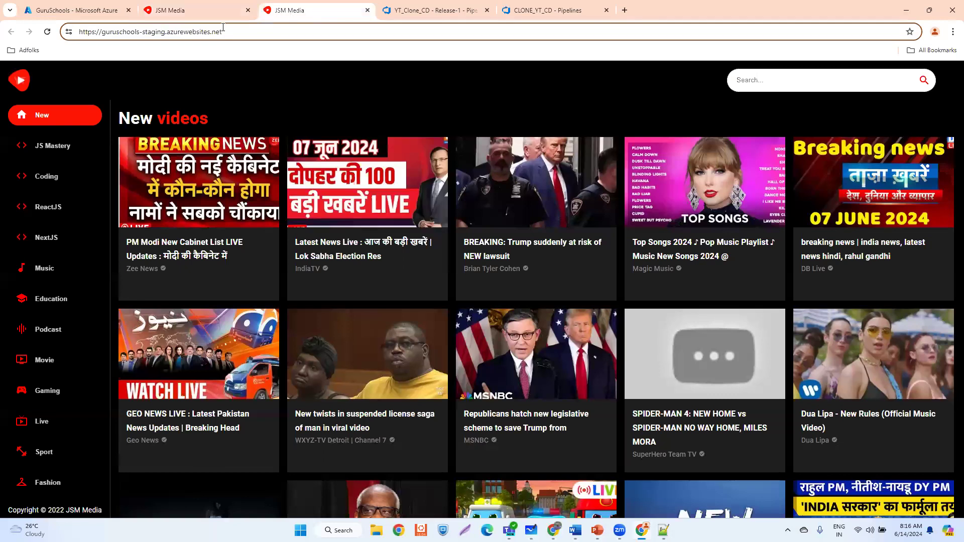
left_click(193, 11)
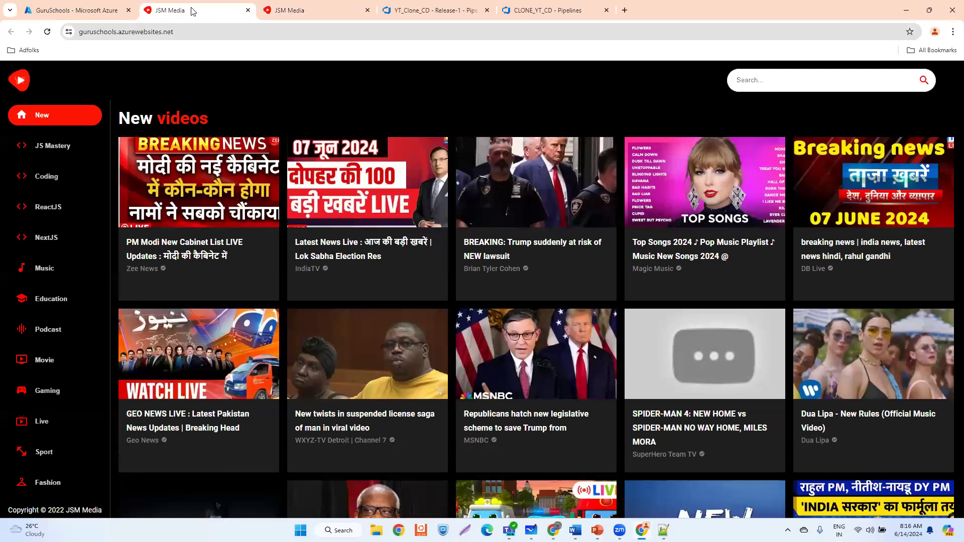
left_click(280, 18)
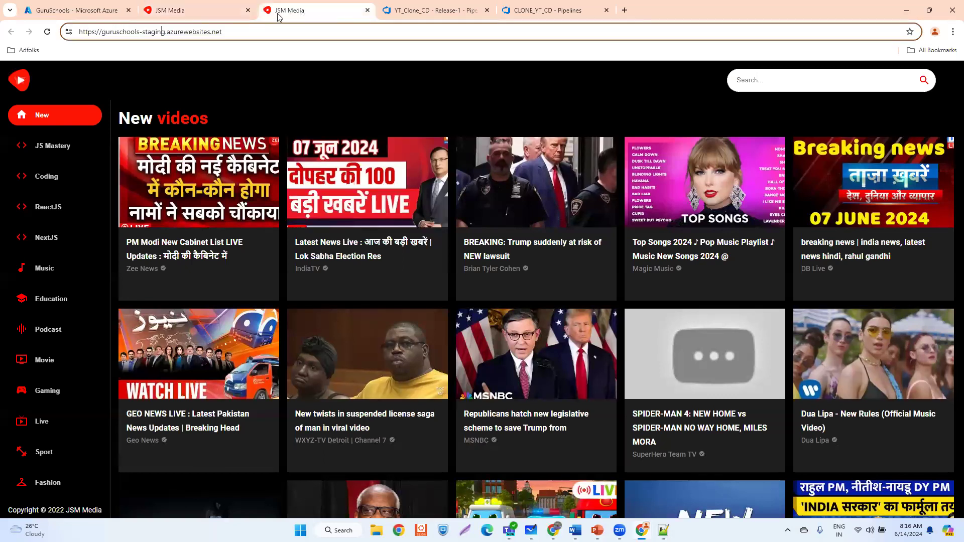
left_click_drag(143, 35, 163, 35)
left_click(182, 12)
left_click(301, 12)
left_click(171, 8)
left_click(279, 11)
left_click(214, 11)
left_click(301, 11)
left_click(217, 13)
left_click(266, 13)
Check the GuruSchools web app's overview in the Azure portal against the production and staging sites and their addresses
left_click(69, 14)
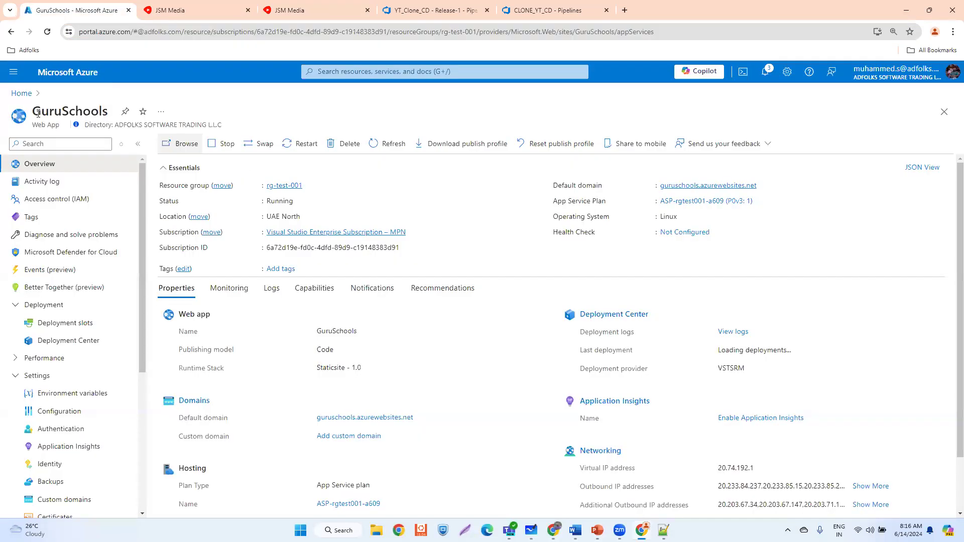
left_click(202, 14)
left_click(287, 9)
left_click(183, 7)
left_click(122, 16)
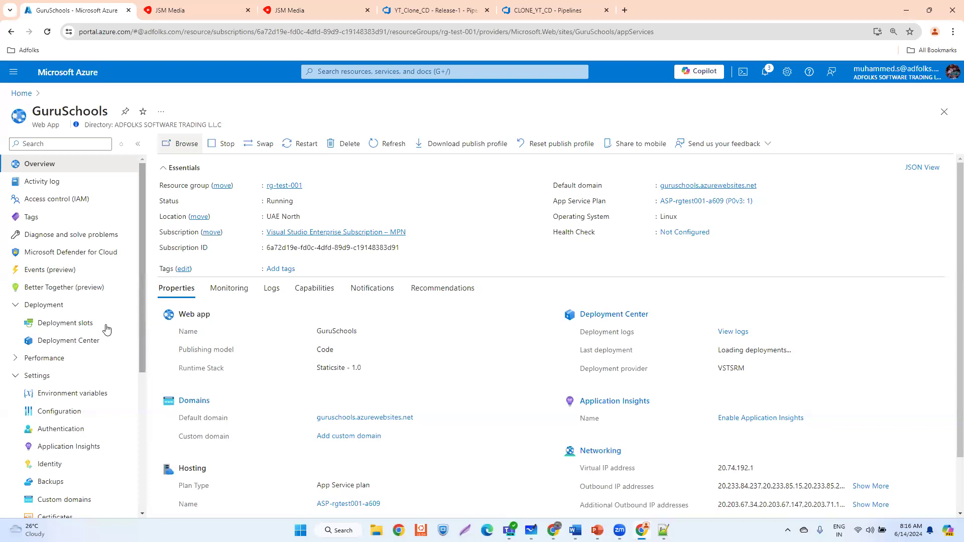
left_click(198, 15)
left_click(305, 14)
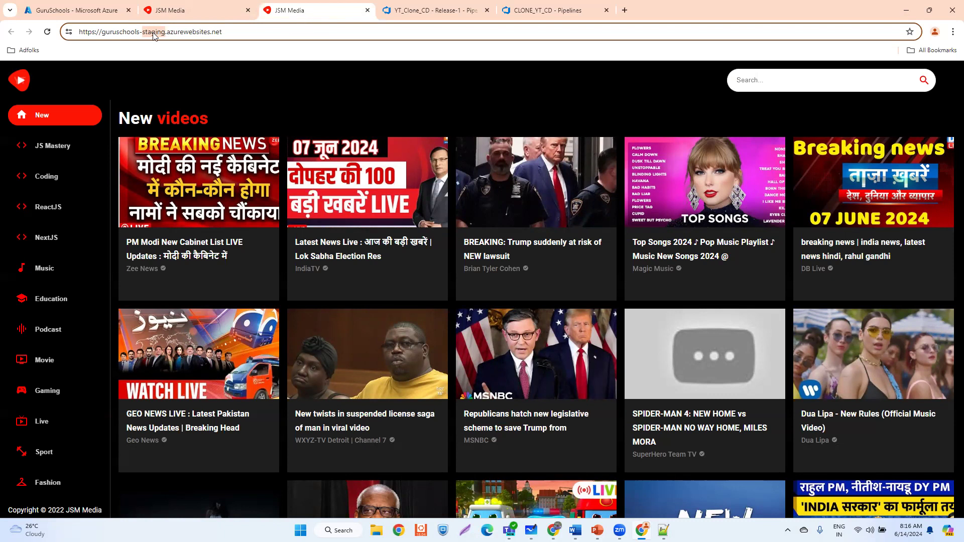
left_click(142, 32)
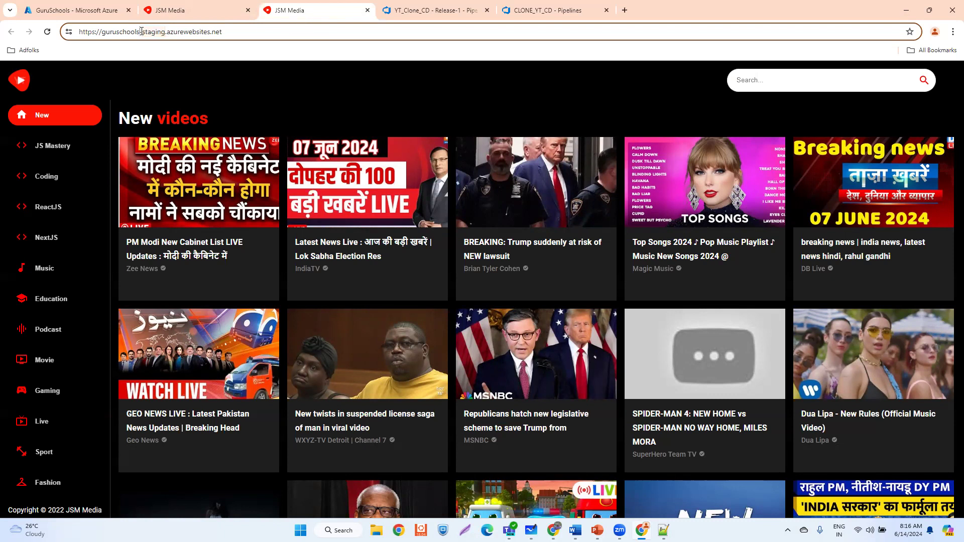
Compare the production and staging sites' content once more and switch to the blue-green deployment diagram in Microsoft Whiteboard
left_click(178, 13)
left_click(291, 14)
left_click(184, 13)
left_click(291, 13)
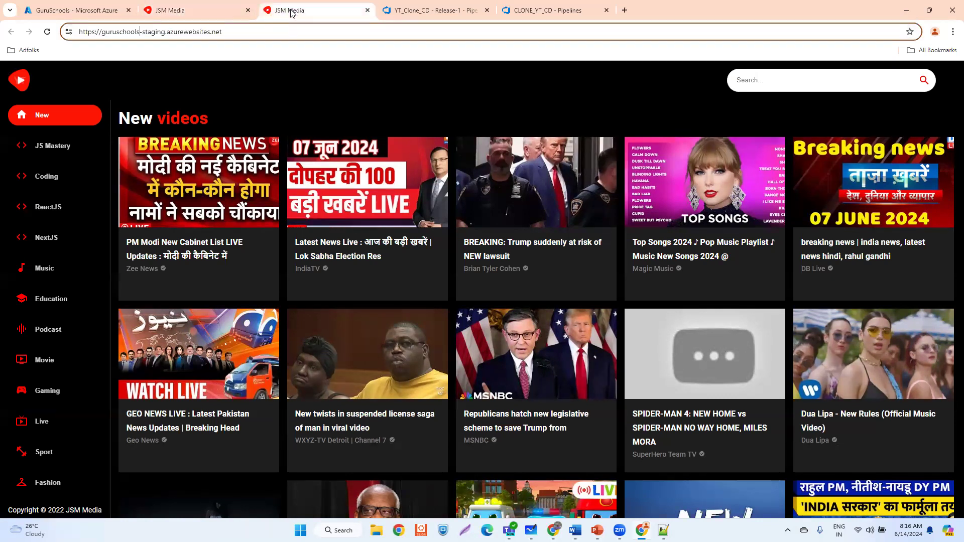
left_click(176, 14)
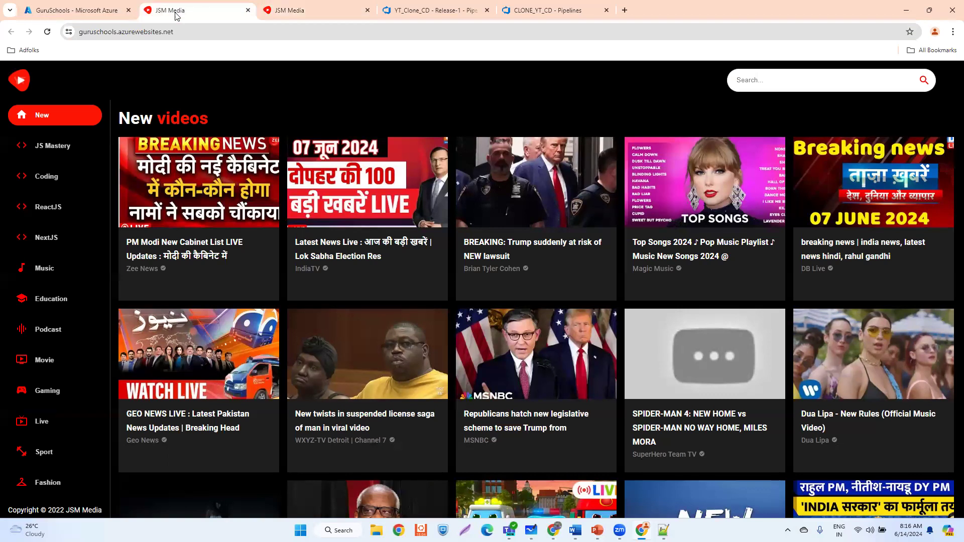
left_click(301, 15)
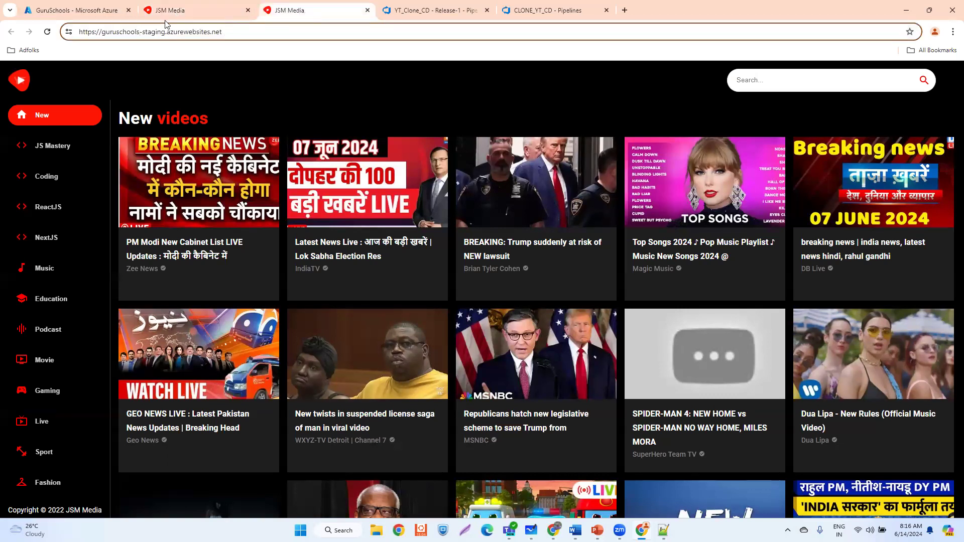
left_click(168, 13)
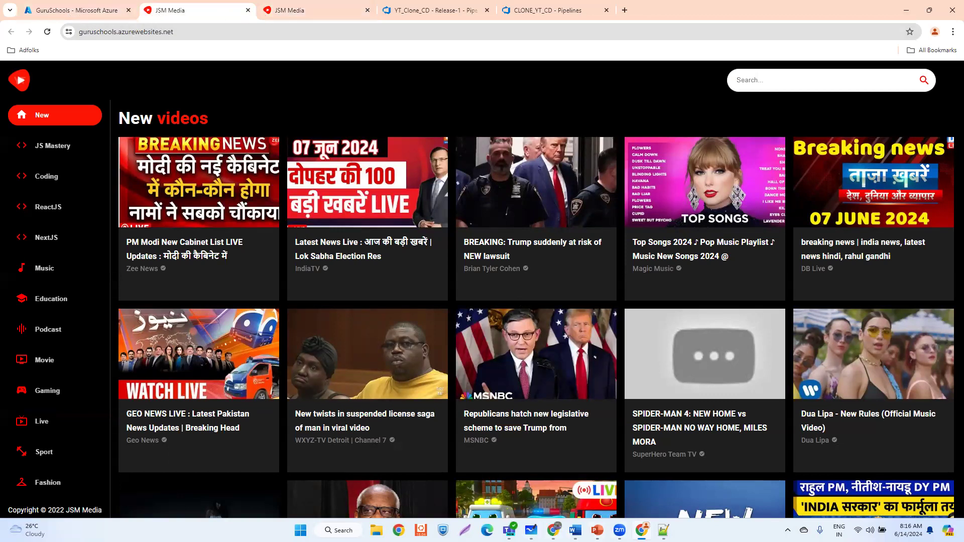
left_click(536, 523)
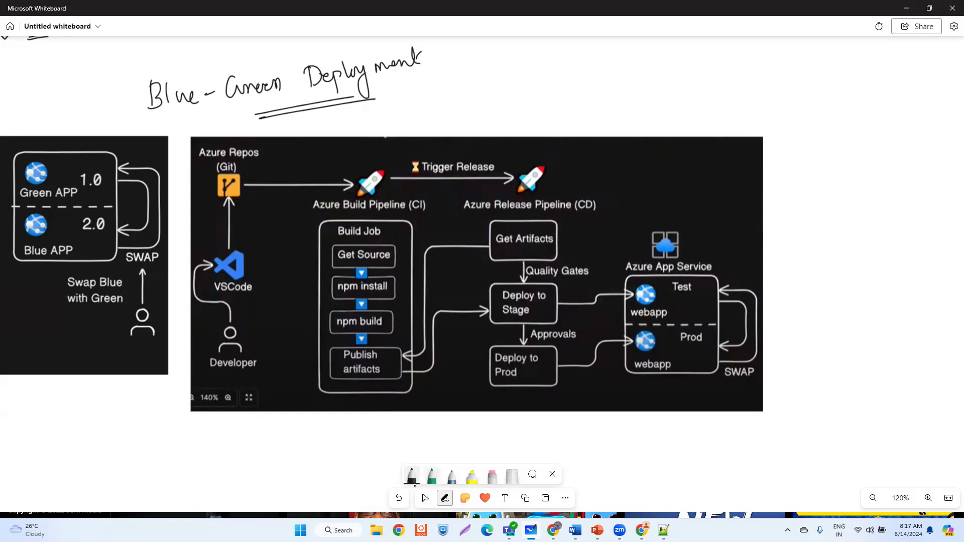
Set the pen to yellow and annotate the pipeline diagram: an arrow at VSCode, "stag" at Test, 2.0 at its arrow and 1.0 at Prod's
left_click(412, 475)
left_click(413, 474)
left_click(413, 474)
left_click(399, 355)
left_click(411, 479)
left_click_drag(259, 326, 255, 302)
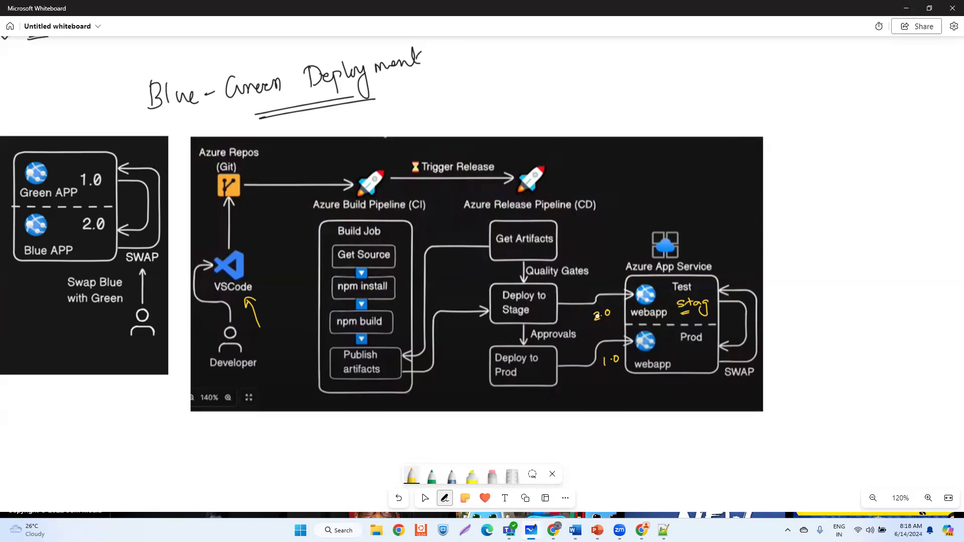
Write the swapped versions on the Azure App Service diagram: 2.0 below the Prod web app and 1.0 above Test
left_click_drag(691, 388, 711, 385)
left_click_drag(721, 262, 721, 270)
left_click(727, 267)
left_click_drag(732, 260, 733, 262)
Switch to Chrome and compare the production and staging sites, highlighting the full staging address
mouse_move(642, 531)
left_click(639, 482)
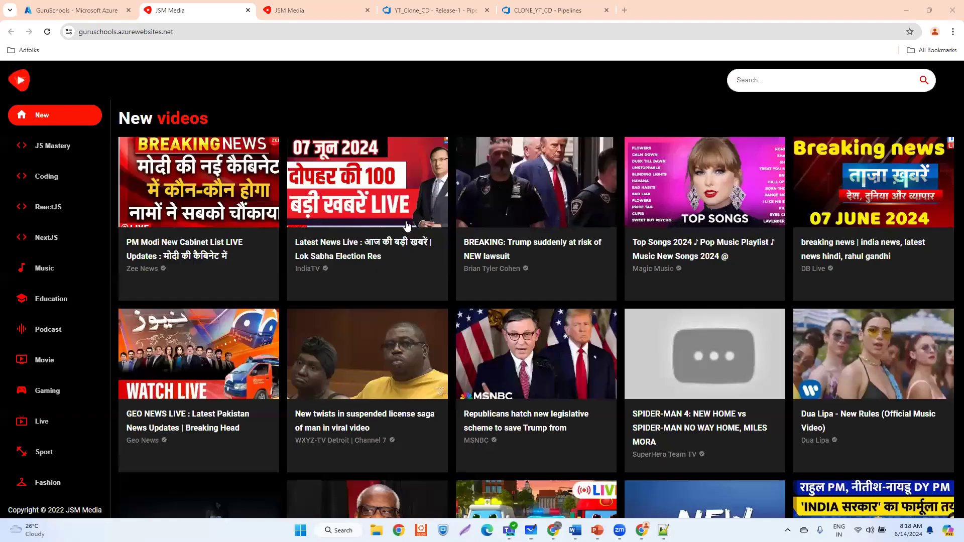
left_click(296, 14)
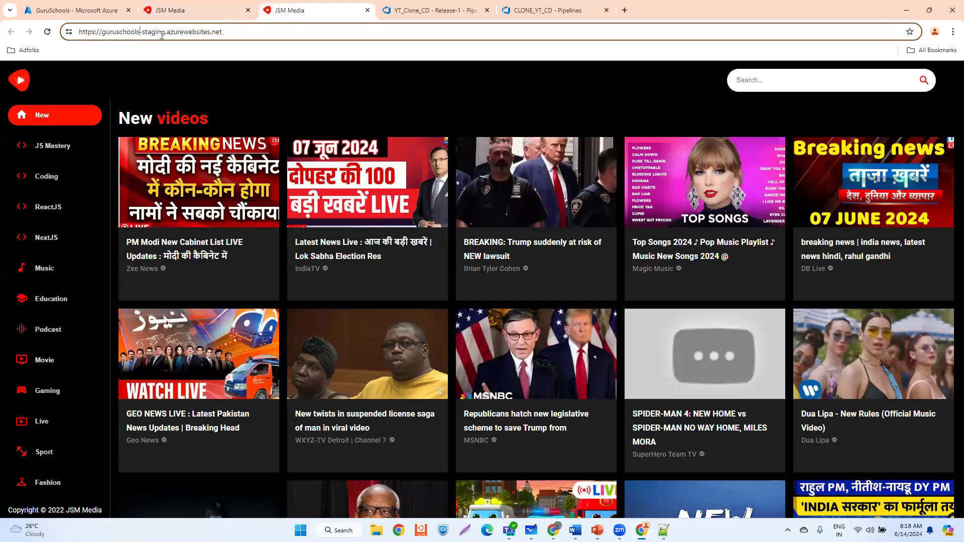
left_click(162, 14)
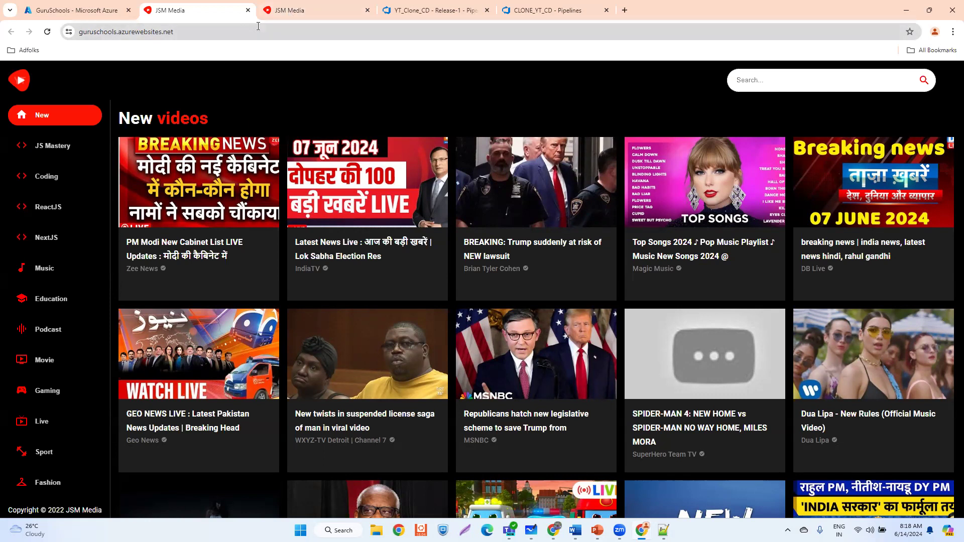
left_click(301, 11)
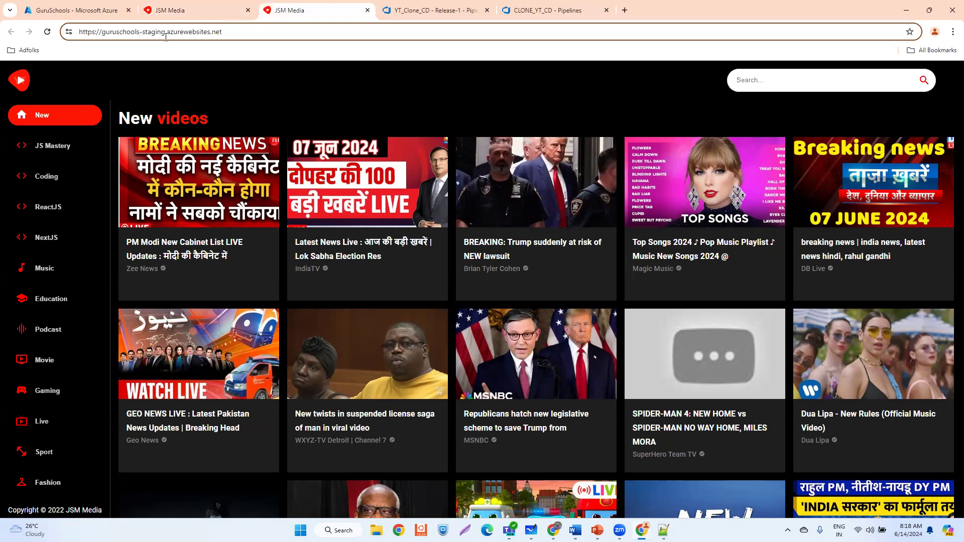
left_click_drag(222, 31, 81, 34)
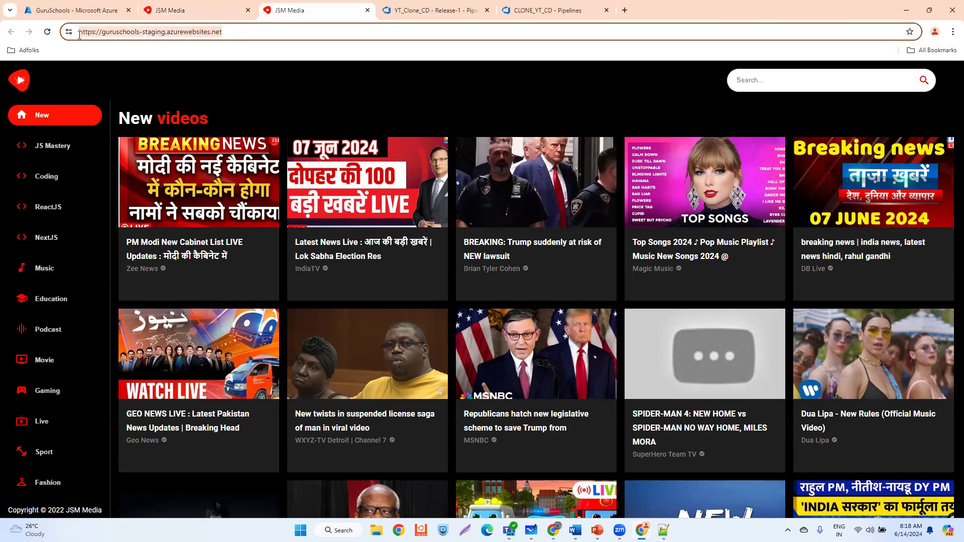
left_click(168, 15)
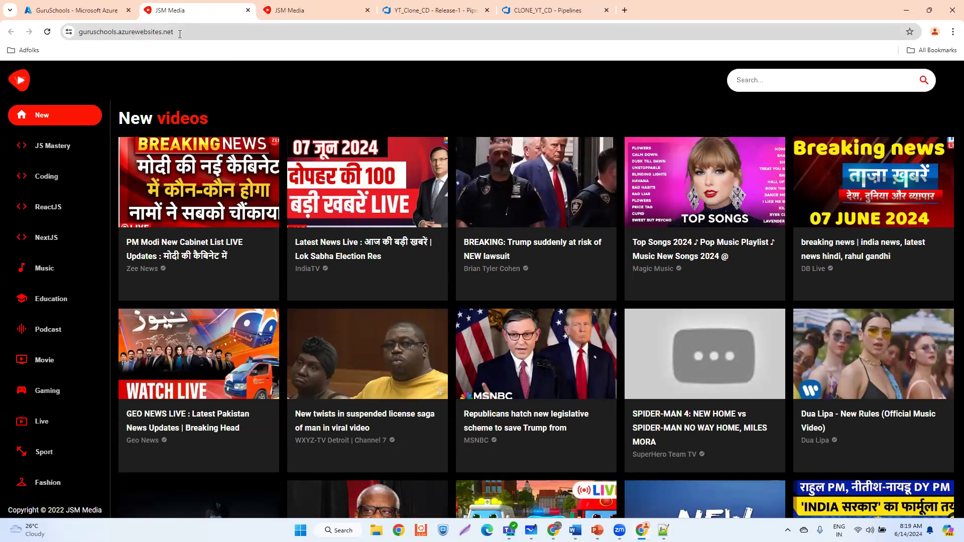
left_click(290, 11)
left_click(184, 15)
Swap the guruschools-staging slot with the guruschools production slot in the GuruSchools deployment slots
left_click(76, 14)
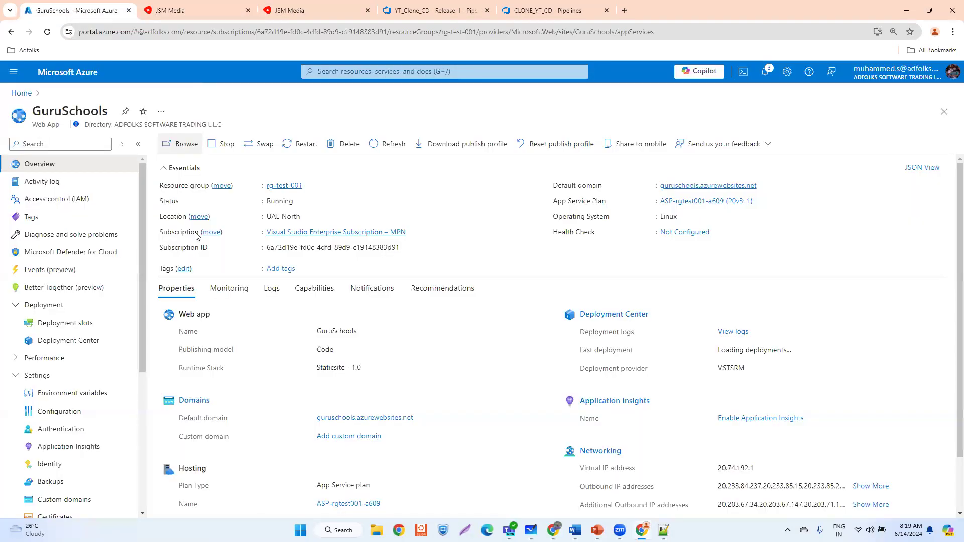
left_click(68, 325)
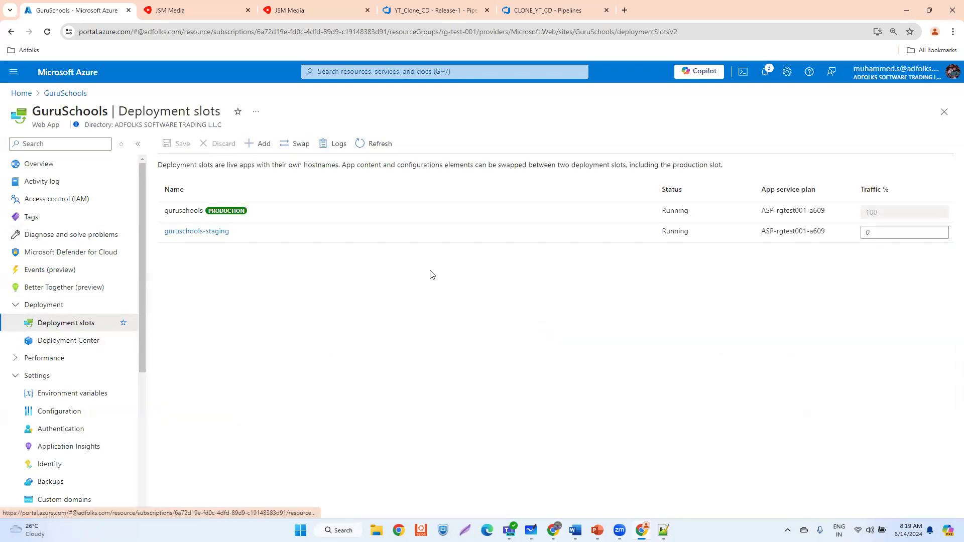
left_click(299, 149)
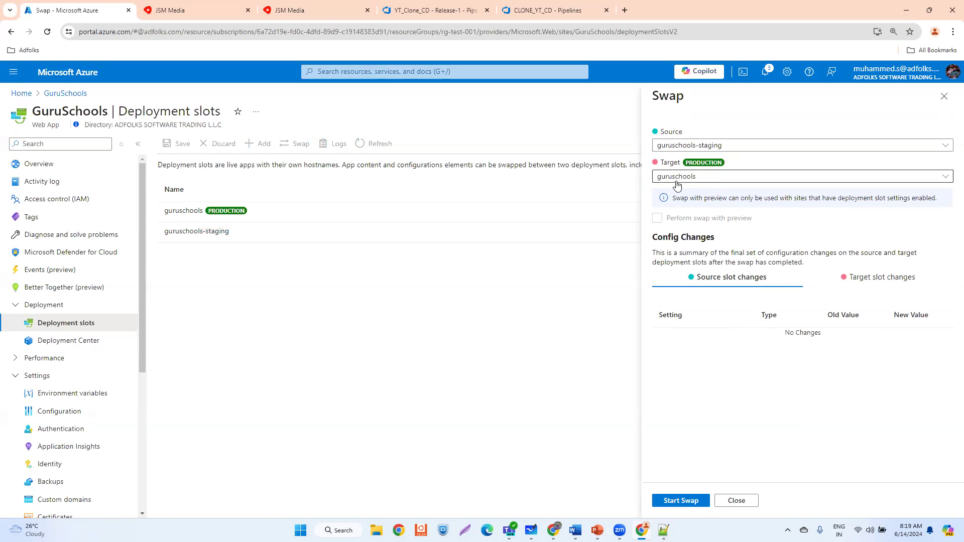
left_click(685, 501)
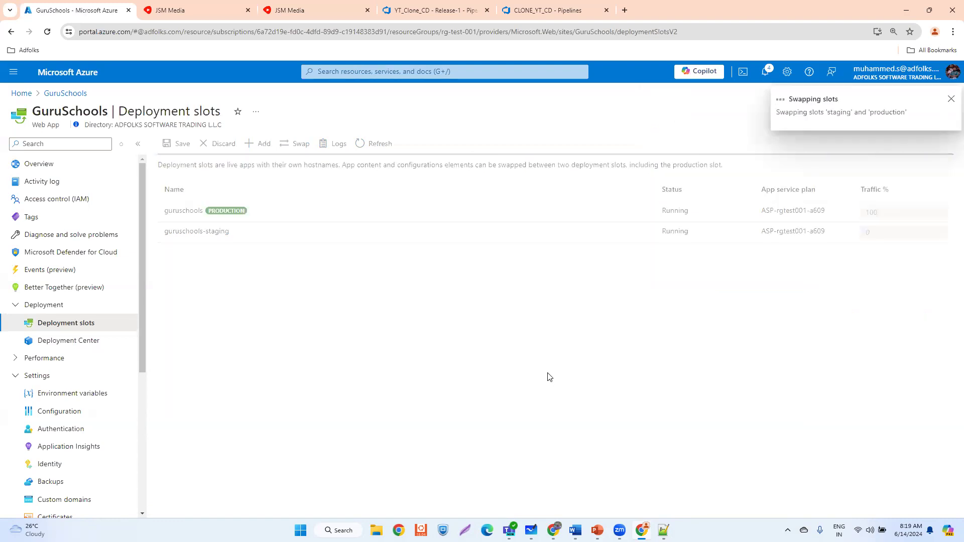
Reload the production and staging sites during the slot swap to check their content
left_click(171, 11)
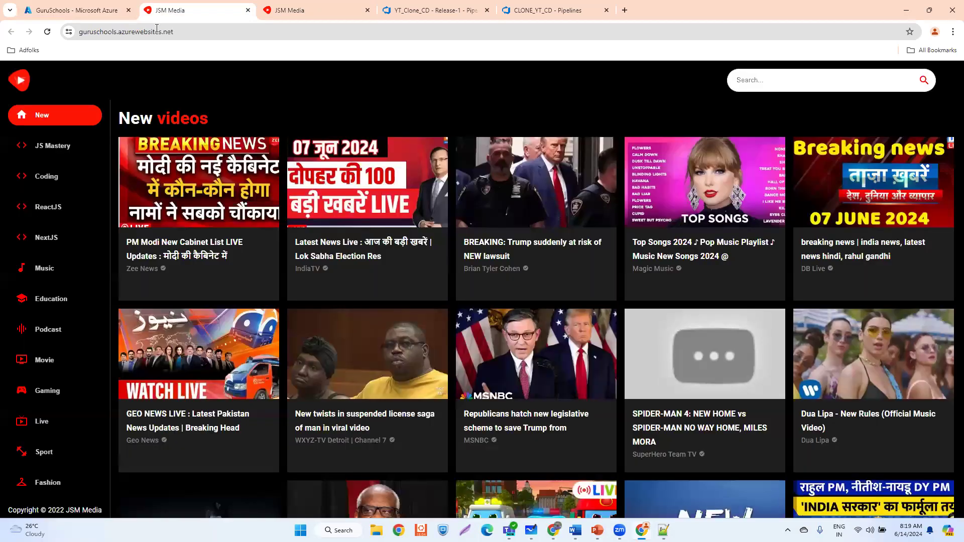
left_click(157, 30)
key("Return")
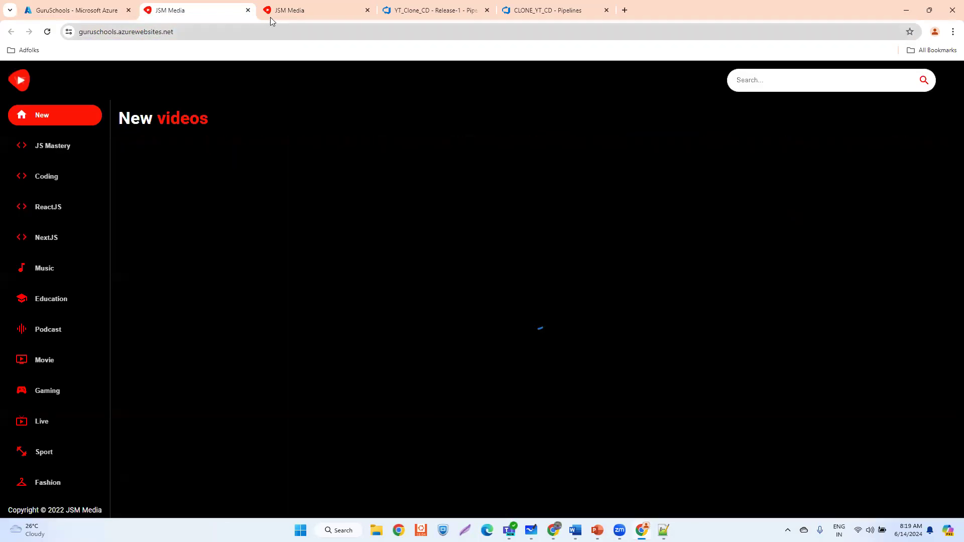
left_click(270, 15)
key("Return")
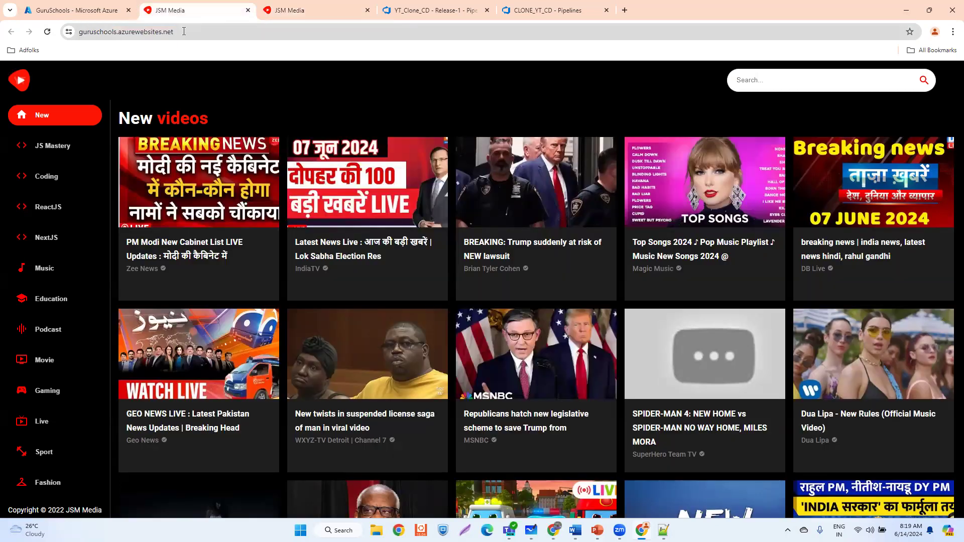
left_click(65, 9)
left_click(197, 12)
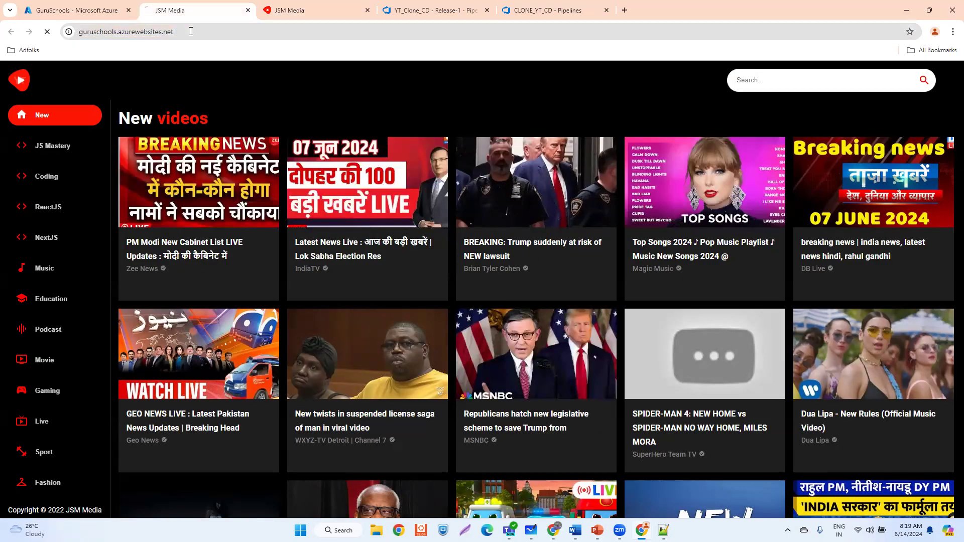
left_click(296, 11)
left_click(228, 31)
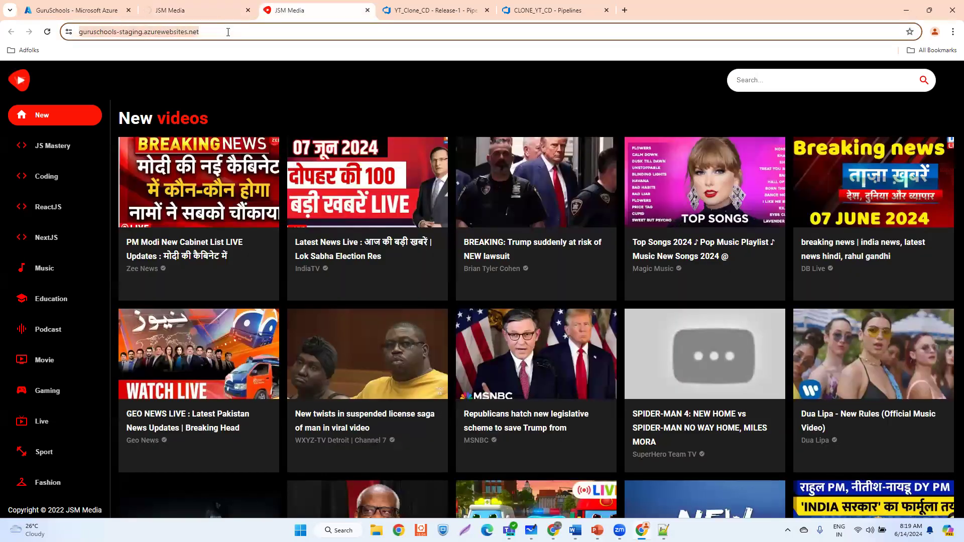
key("Return")
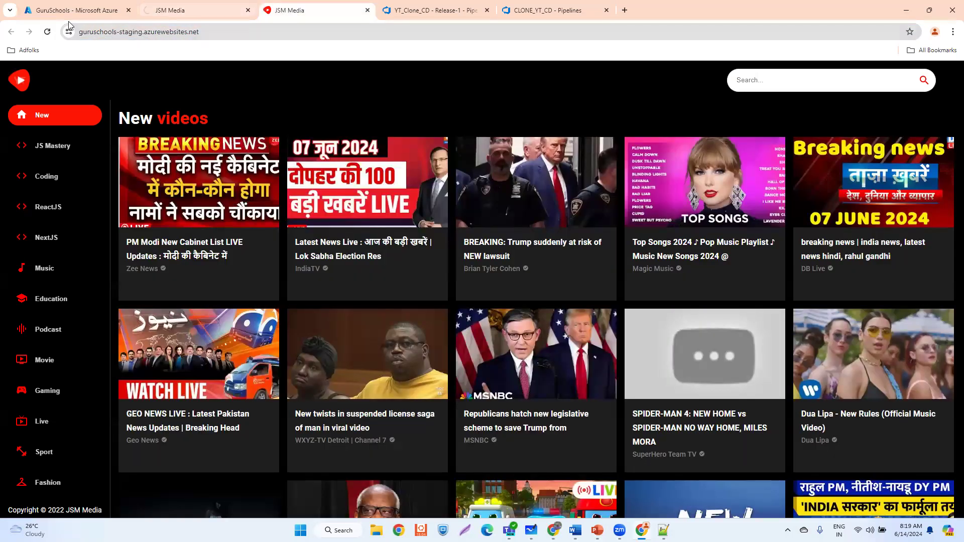
Check the slot swap's progress in the Azure portal notifications and look at both sites again
left_click(83, 14)
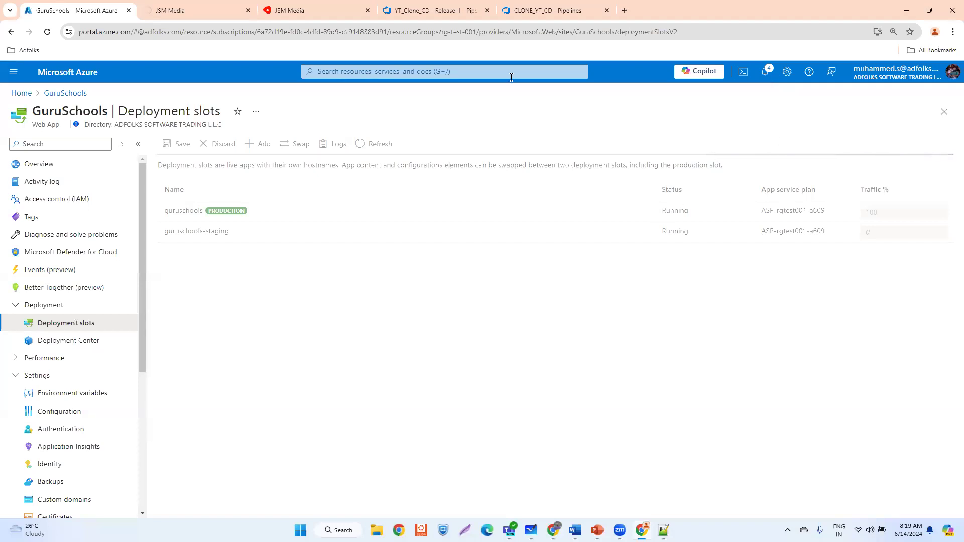
left_click(284, 13)
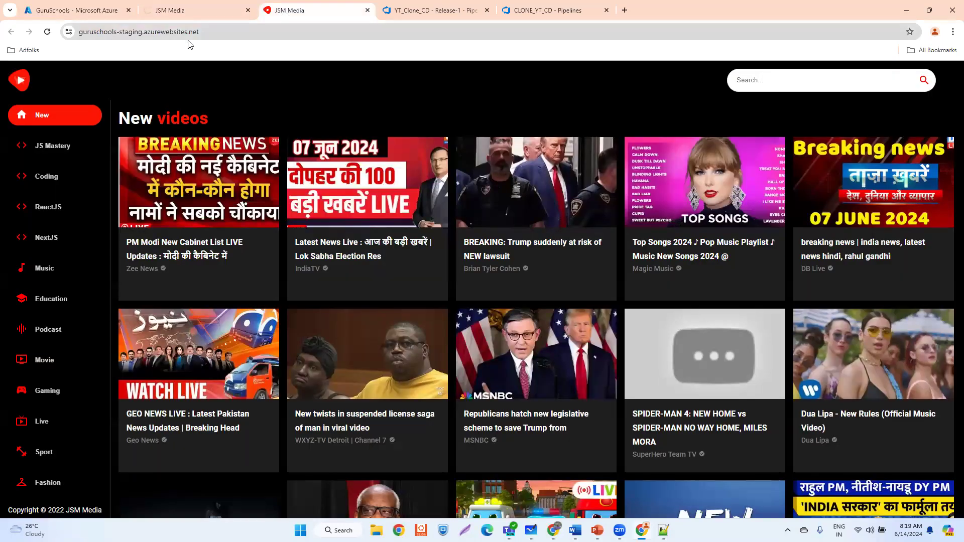
left_click(75, 13)
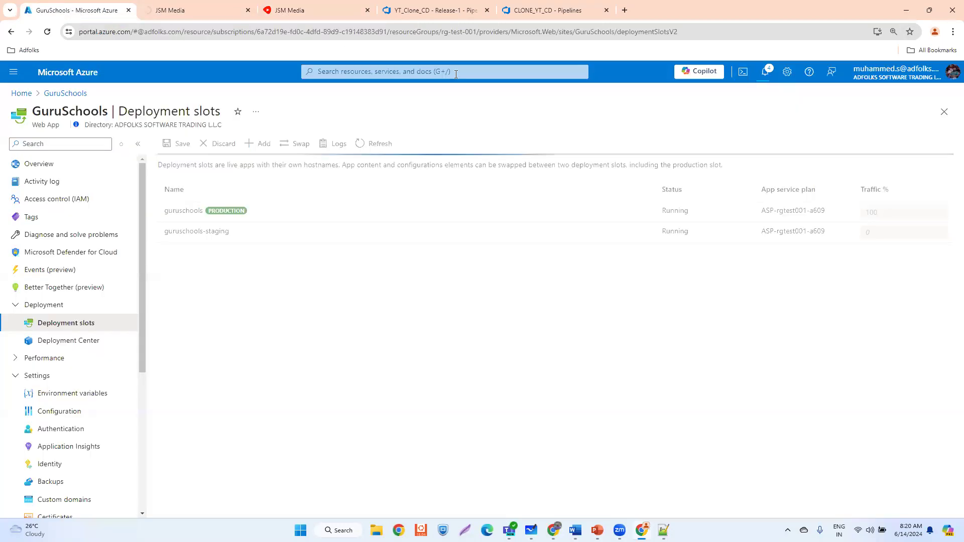
left_click(762, 76)
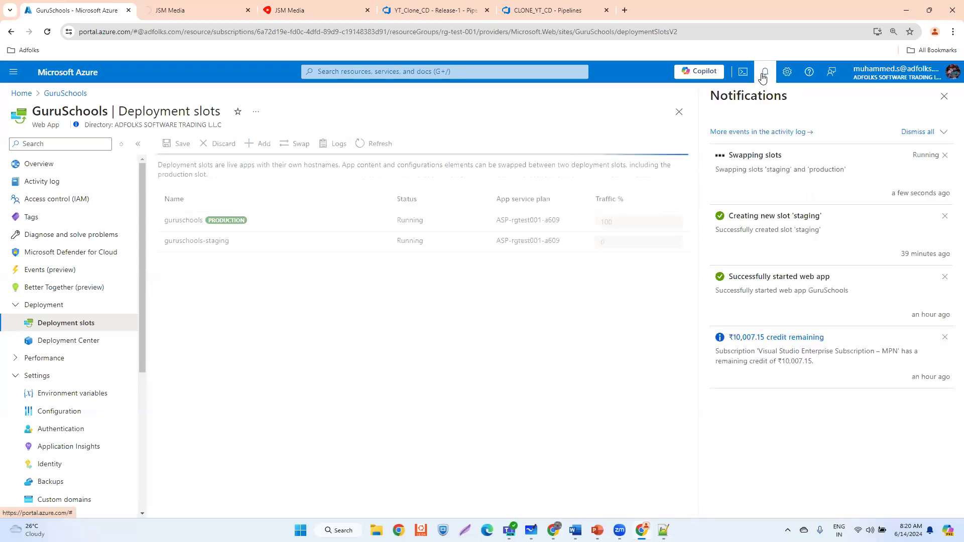
left_click(365, 351)
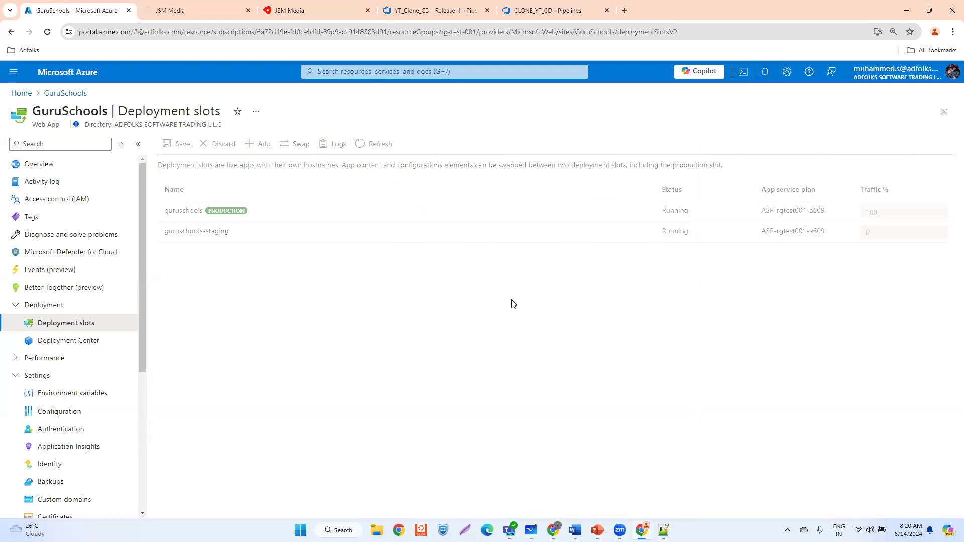
left_click(279, 10)
left_click(201, 11)
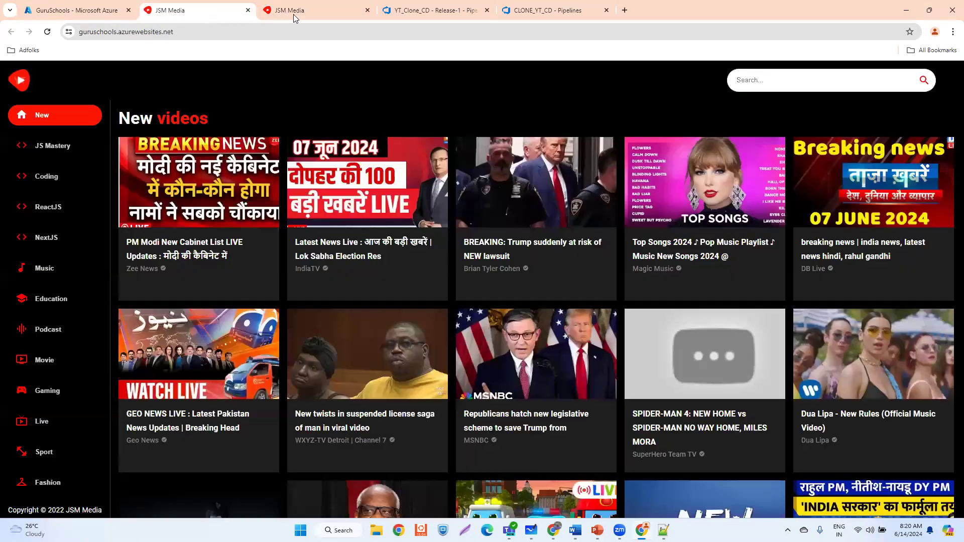
left_click(80, 11)
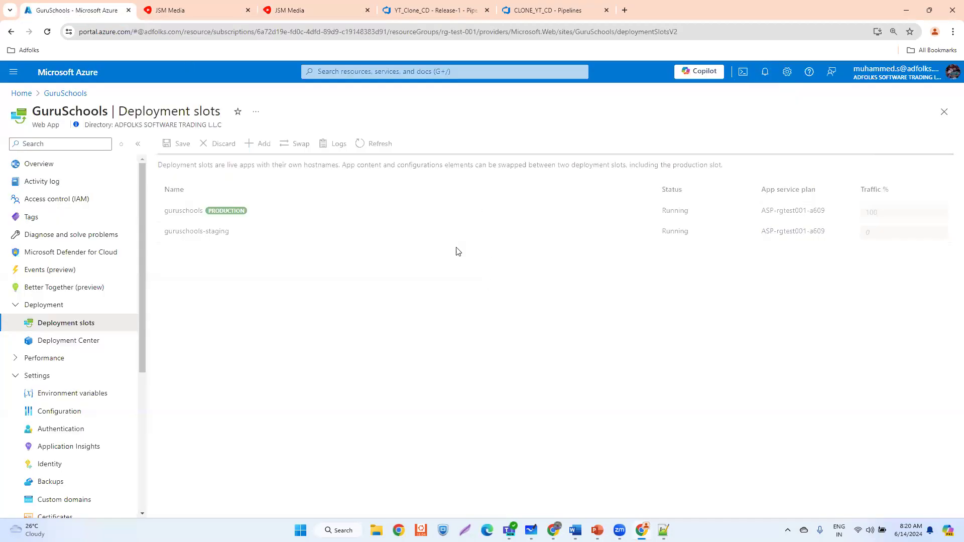
Reload the production site and the staging site once more
left_click(193, 13)
left_click(172, 37)
key("Return")
key("ctrl+Tab")
left_click(230, 30)
key("Return")
Check the swap's status in the notifications and deployment slots, and compare the production and staging sites
left_click(57, 11)
left_click(765, 73)
left_click(443, 346)
left_click(194, 12)
left_click(90, 14)
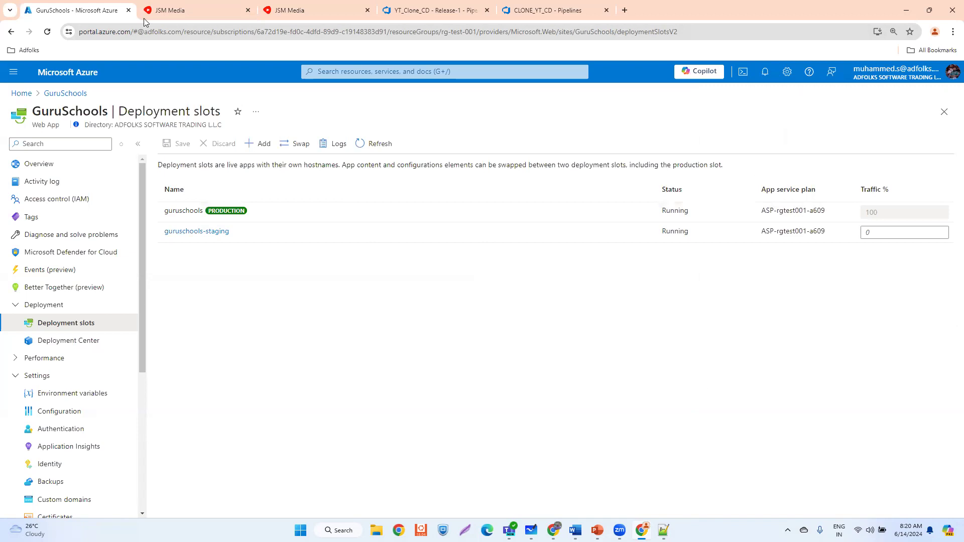
left_click(171, 12)
left_click(317, 13)
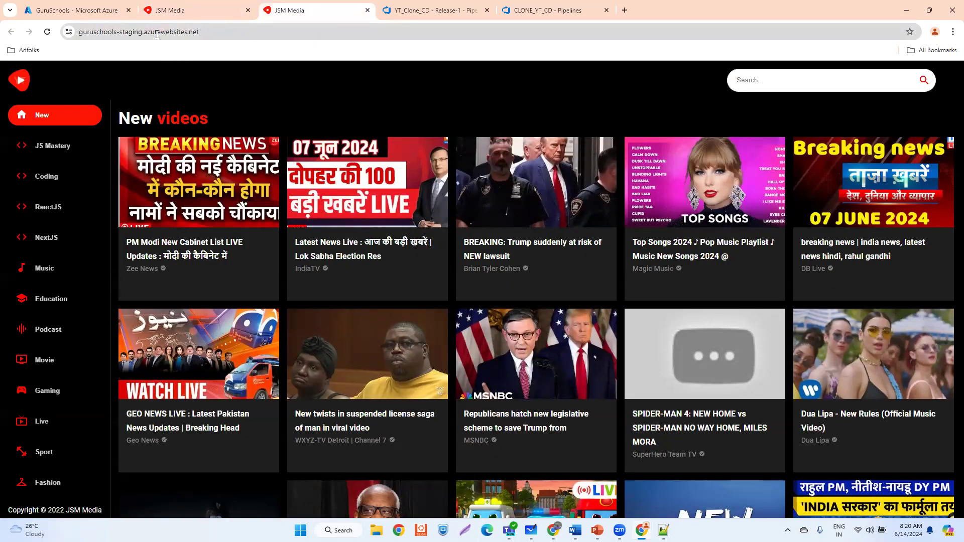
left_click(68, 12)
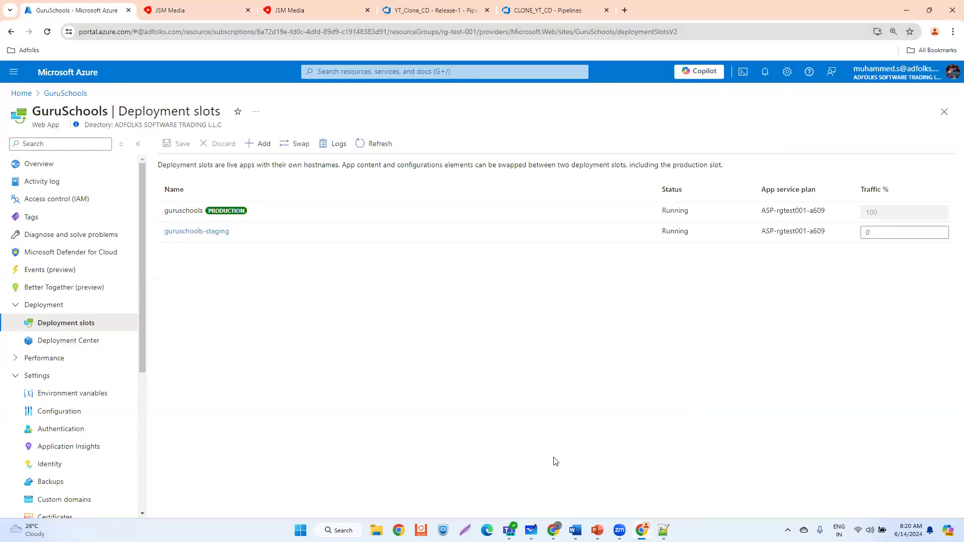
Switch to Microsoft Whiteboard and tick the Blue APP and Green APP of the first blue-green diagram with the yellow pen
mouse_move(531, 530)
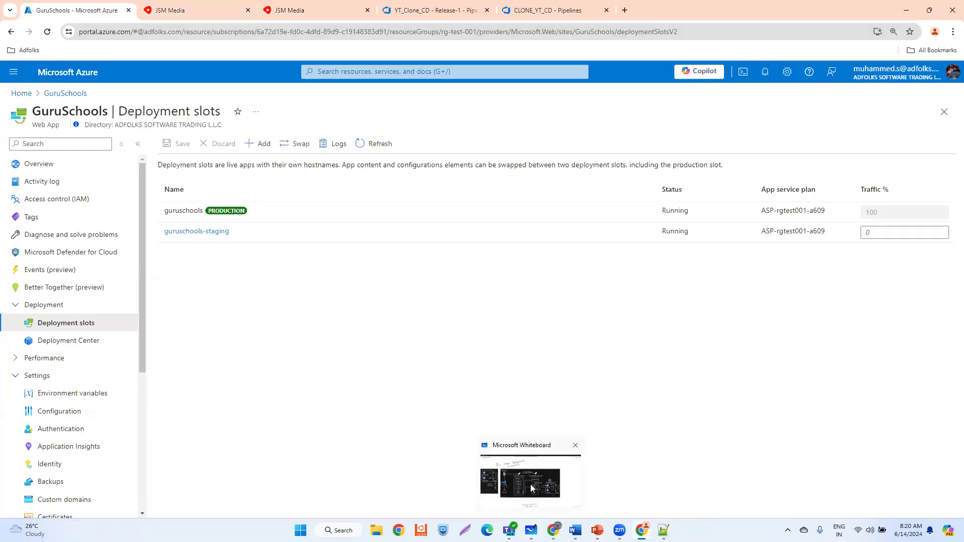
left_click(531, 487)
left_click(425, 498)
left_click_drag(311, 437, 701, 444)
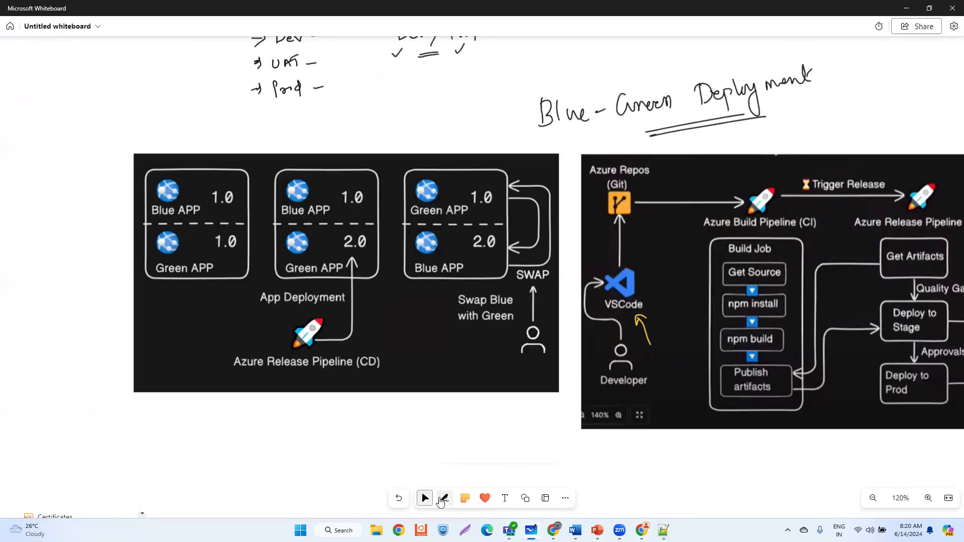
left_click(442, 500)
left_click(412, 475)
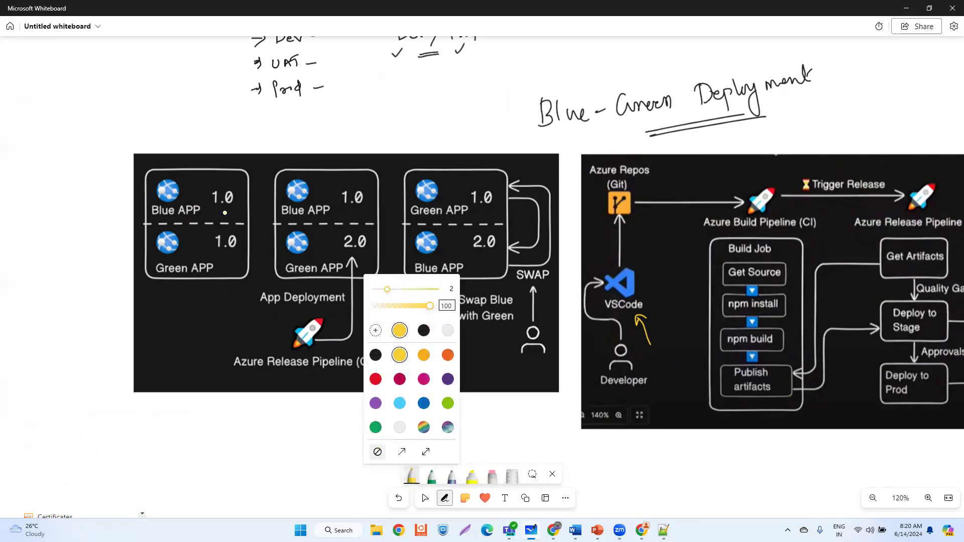
left_click(228, 175)
left_click_drag(229, 174, 238, 163)
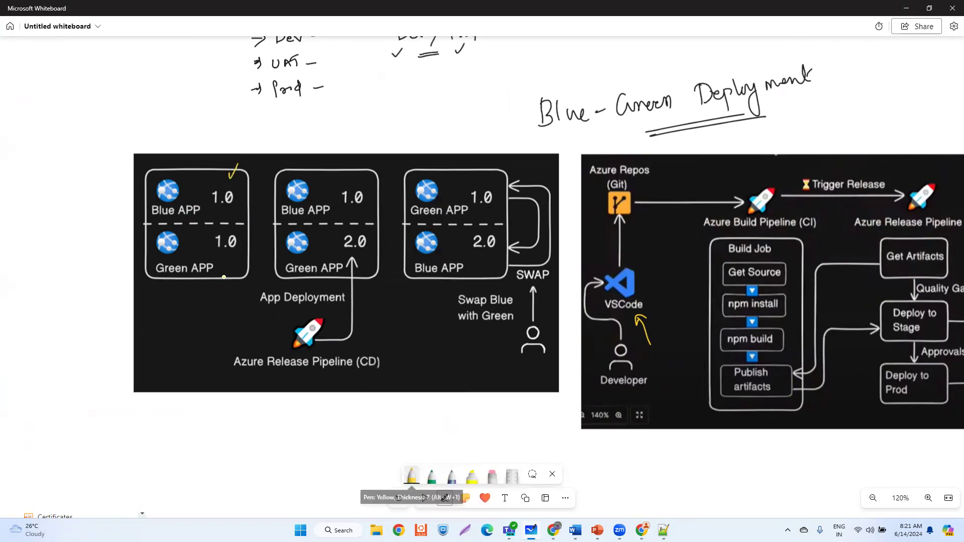
left_click_drag(225, 275, 235, 270)
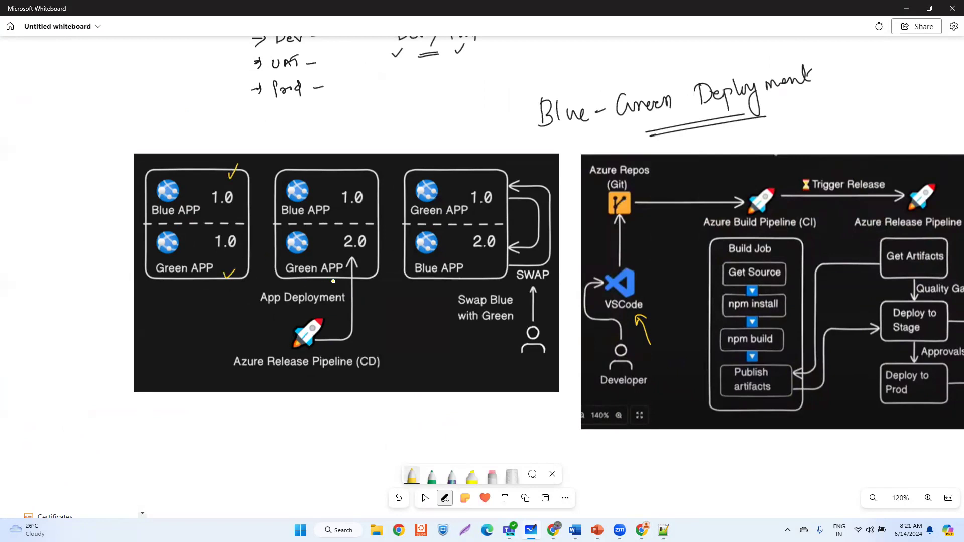
Label the second diagram's 1.0 app "prod" and 2.0 app "stag", and the swapped diagram's 1.0 app "stag" and 2.0 app "prod"
mouse_move(368, 271)
left_mouse_down()
mouse_move(376, 264)
mouse_move(374, 277)
mouse_move(387, 276)
left_mouse_up()
left_click_drag(371, 286, 386, 282)
mouse_move(365, 209)
left_mouse_down()
mouse_move(383, 202)
mouse_move(387, 213)
left_mouse_up()
left_click_drag(379, 220, 388, 216)
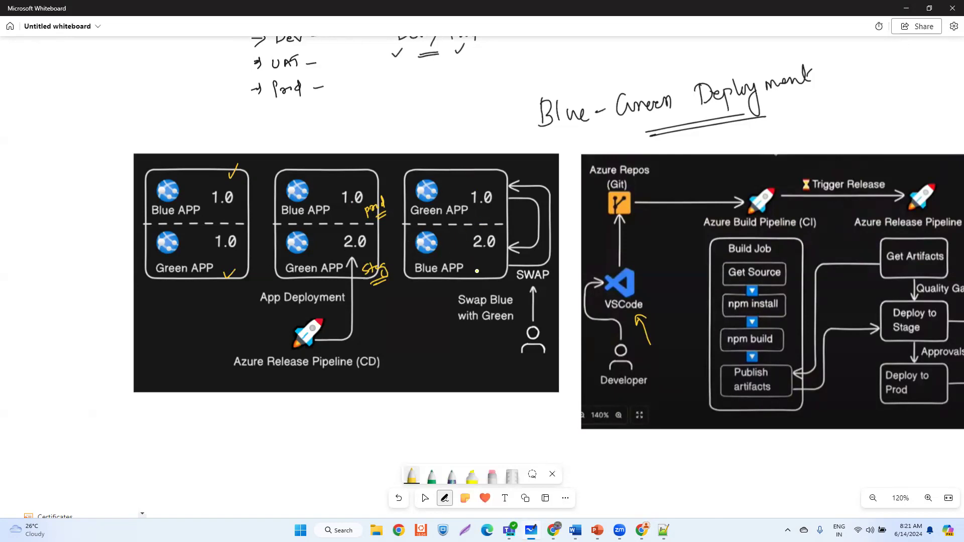
mouse_move(474, 265)
left_mouse_down()
mouse_move(497, 259)
mouse_move(506, 275)
mouse_move(498, 280)
left_mouse_up()
mouse_move(473, 173)
left_mouse_down()
mouse_move(467, 179)
mouse_move(481, 189)
left_mouse_up()
Leave the pen and return to the Azure build and release pipeline diagram on the whiteboard
left_click(425, 498)
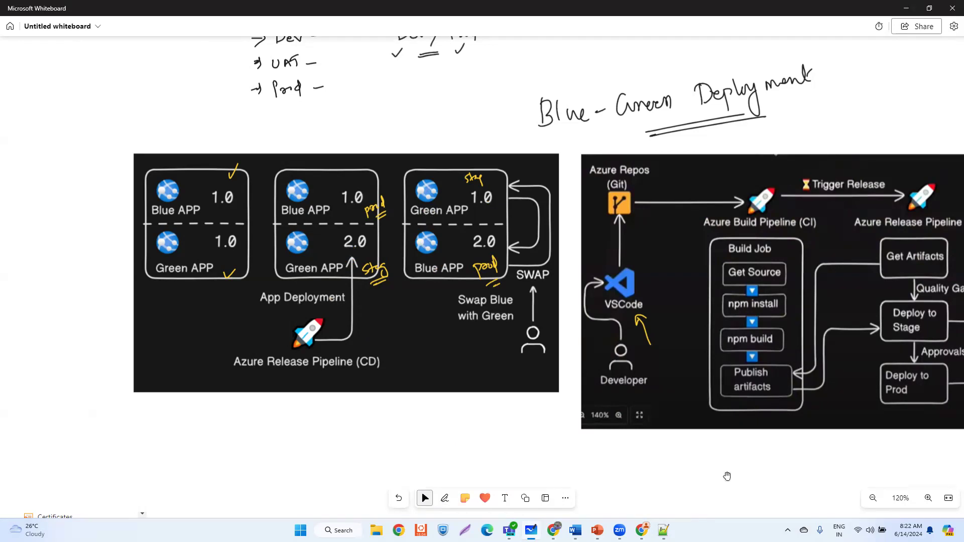
left_click_drag(507, 394, 388, 394)
scroll(387, 395, "right", 5)
scroll(388, 395, "down", 1)
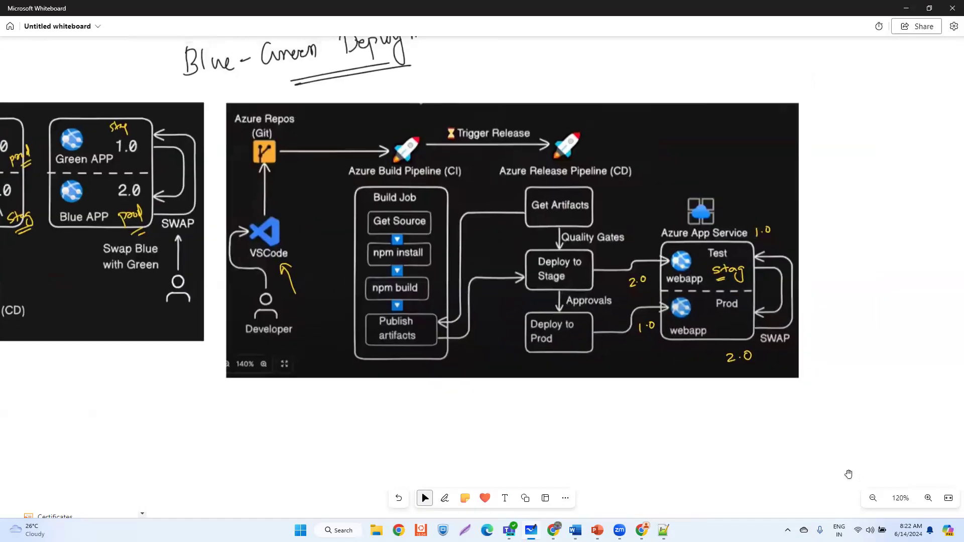
Reposition the blue-green diagram and place the Azure build and release pipeline diagram with its annotations directly below it
scroll(776, 443, "left", 5)
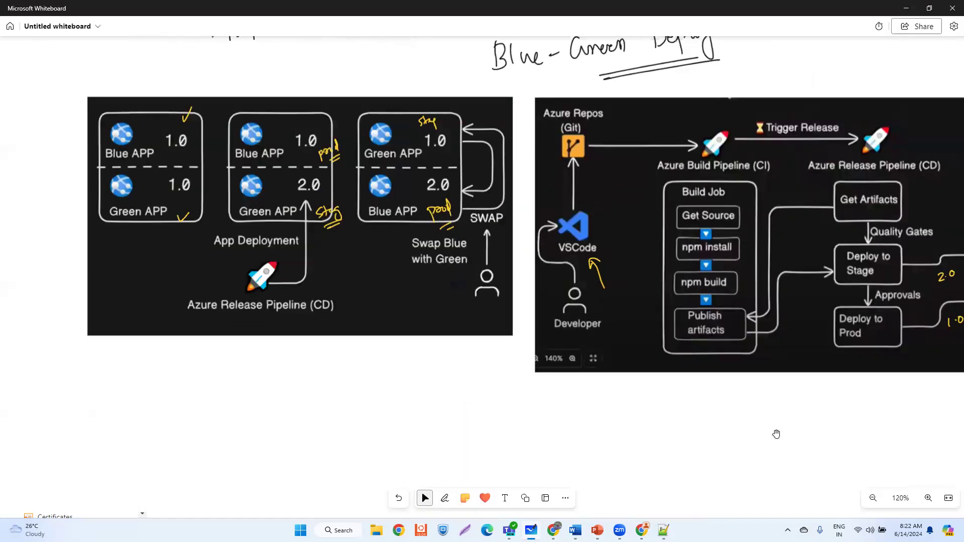
scroll(774, 432, "down", 1, "ctrl")
scroll(749, 430, "down", 2, "ctrl")
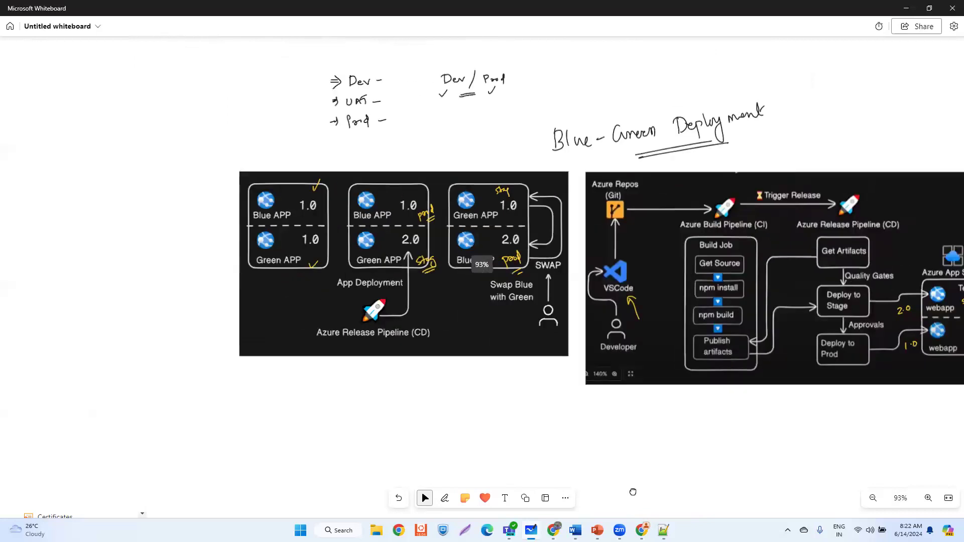
scroll(657, 374, "down", 2)
left_click_drag(688, 225, 337, 392)
left_click_drag(307, 196, 260, 158)
left_click_drag(407, 343, 368, 327)
left_click(647, 351)
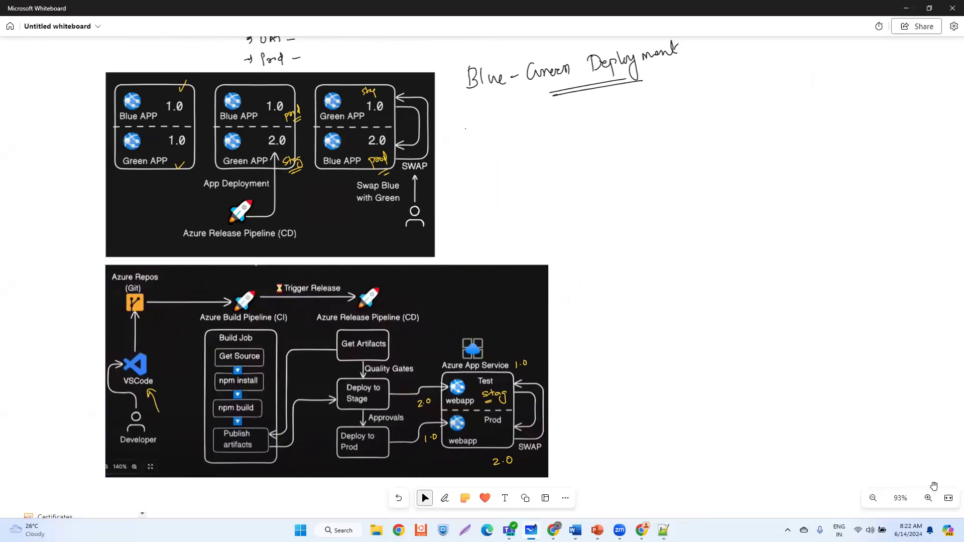
left_click(927, 497)
left_click_drag(722, 352, 796, 307)
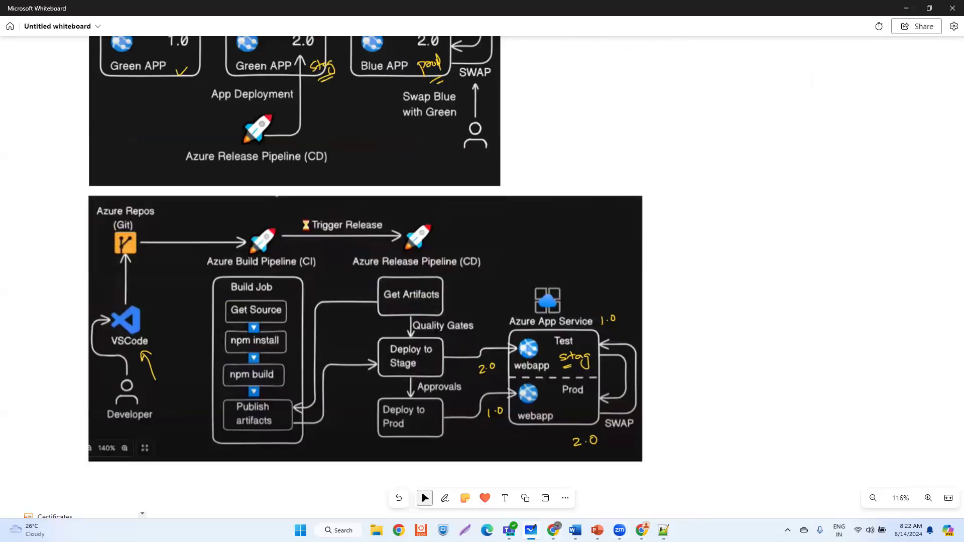
Switch to Azure DevOps in the browser, look over the yt_clone build pipeline, and open the YT_Clone_CD release pipeline for editing
key("alt+Tab")
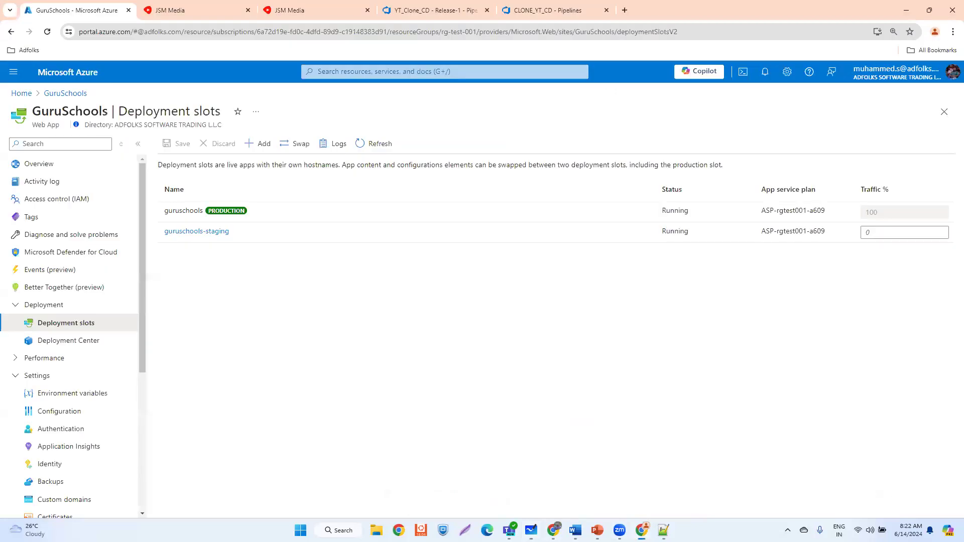
left_click(454, 11)
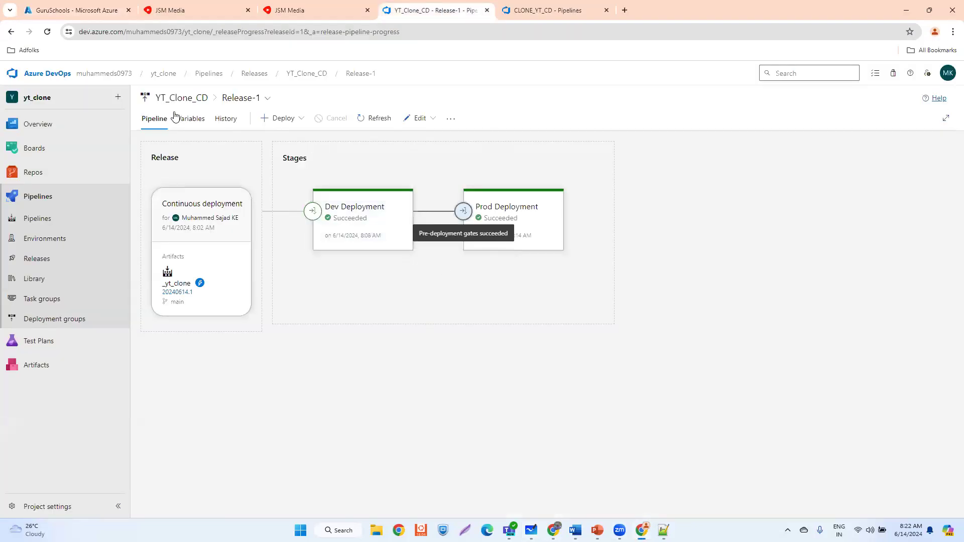
left_click(38, 224)
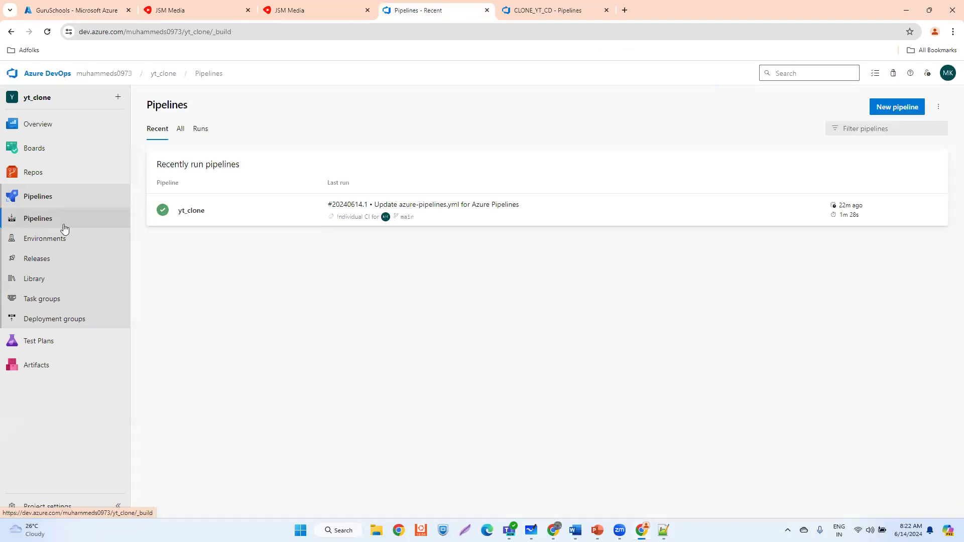
left_click(240, 215)
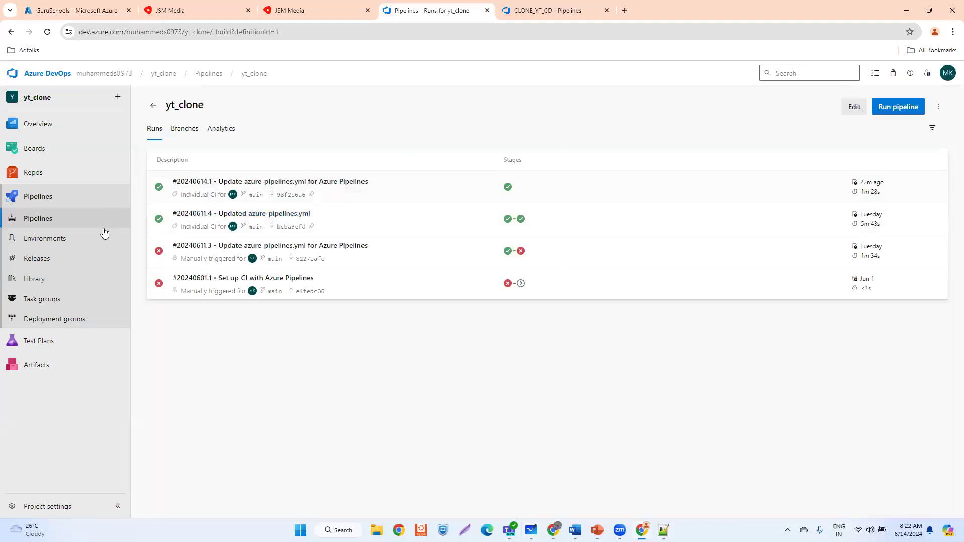
left_click(48, 261)
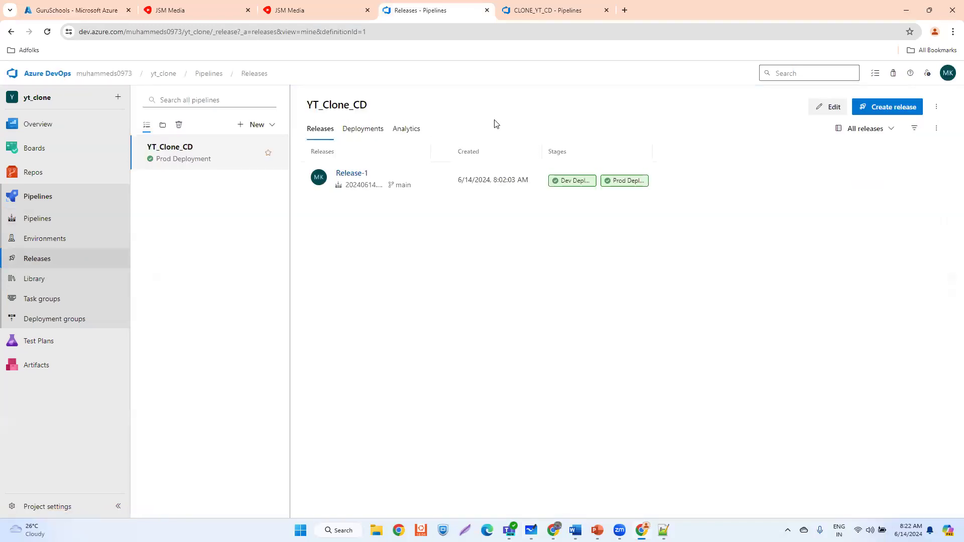
left_click(815, 112)
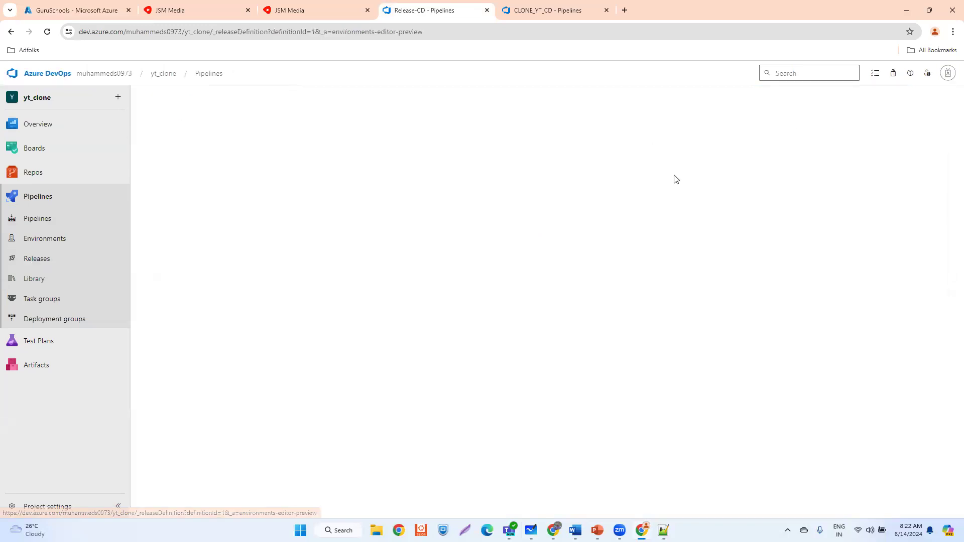
Enable pre-deployment approvals on the Prod Deployment stage with the project owner's account as approver, and save the release pipeline
left_click(467, 232)
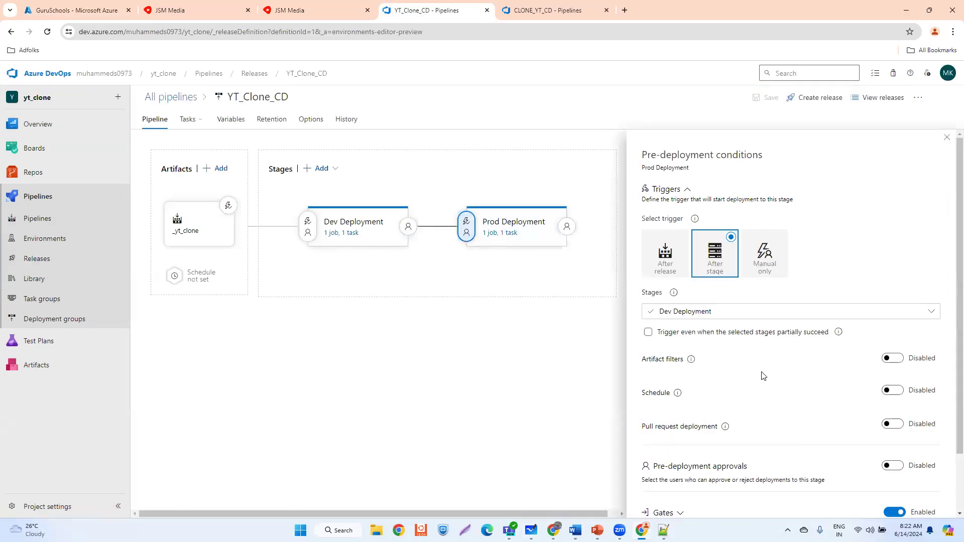
scroll(759, 377, "down", 2)
left_click(886, 398)
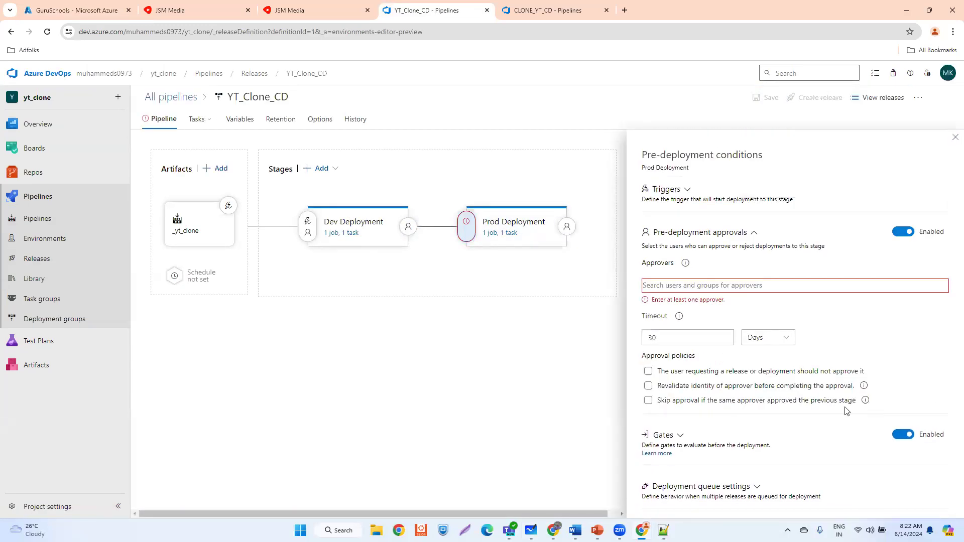
left_click(679, 286)
type("MUH")
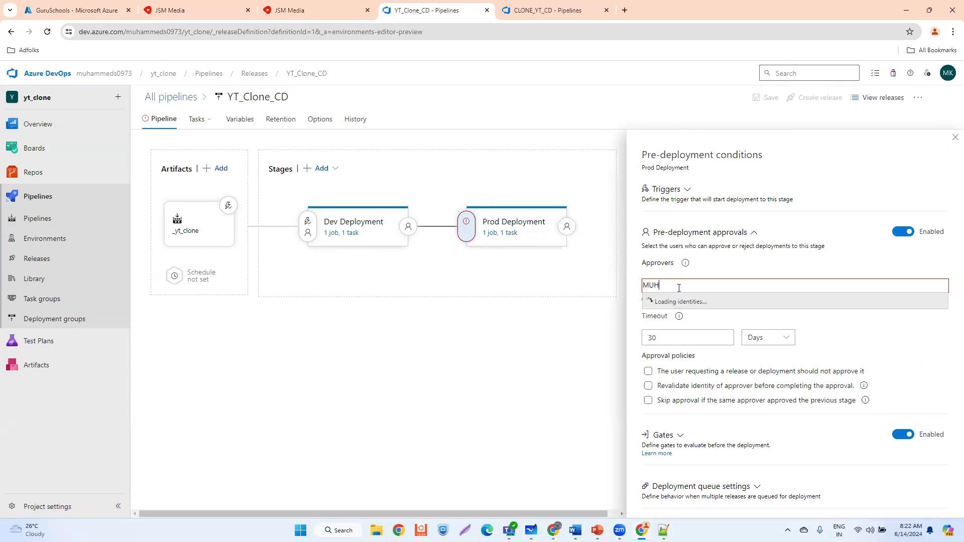
left_click(692, 304)
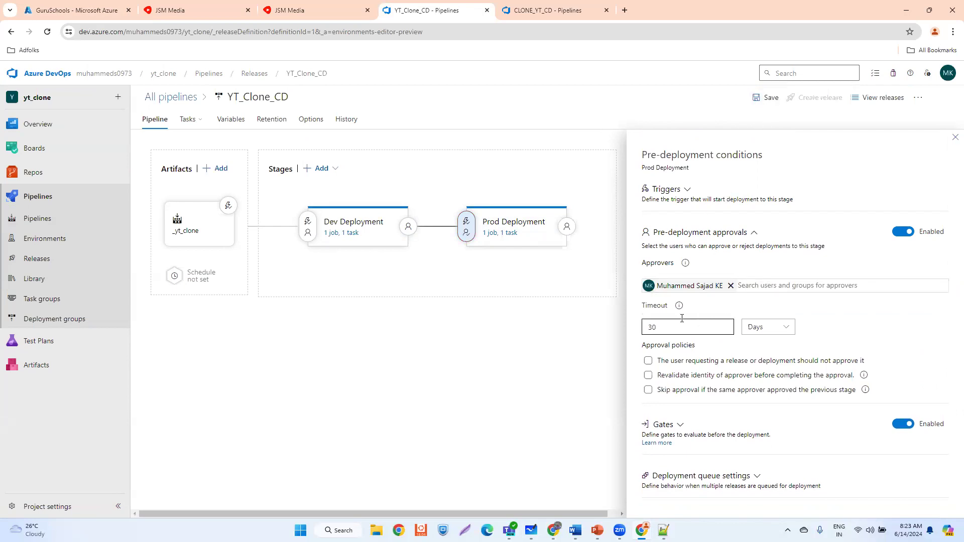
left_click(768, 99)
left_click(523, 330)
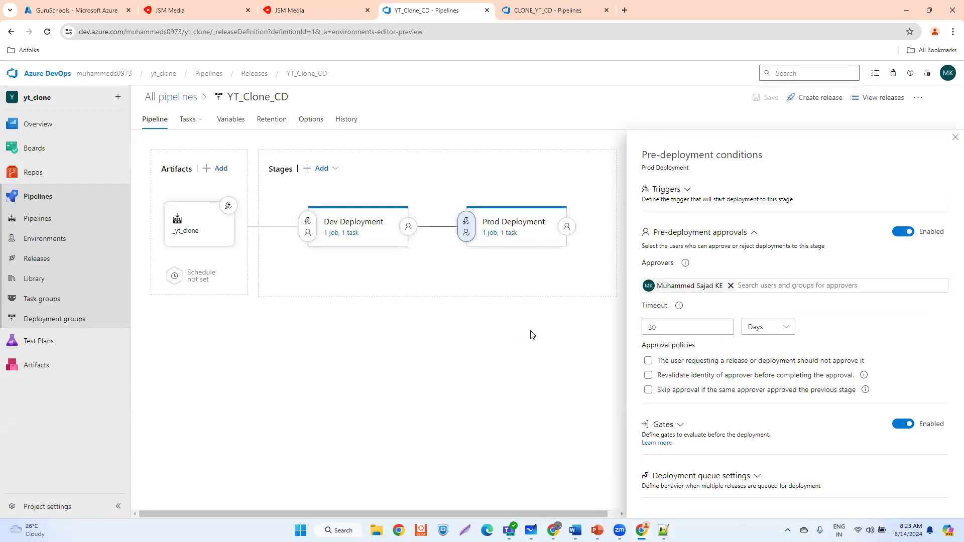
left_click(955, 138)
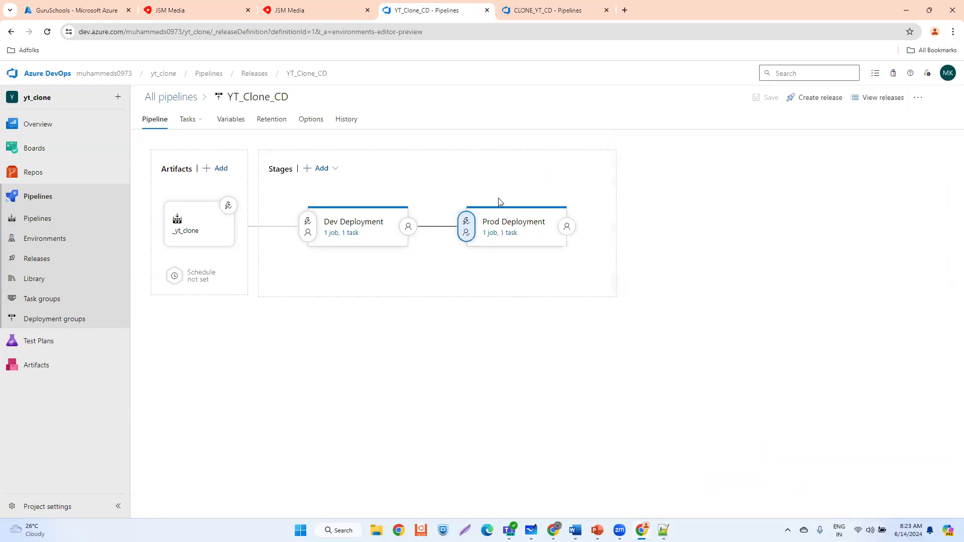
Open README.md from the yt_clone repository's main branch in edit mode
left_click(37, 259)
left_click(39, 220)
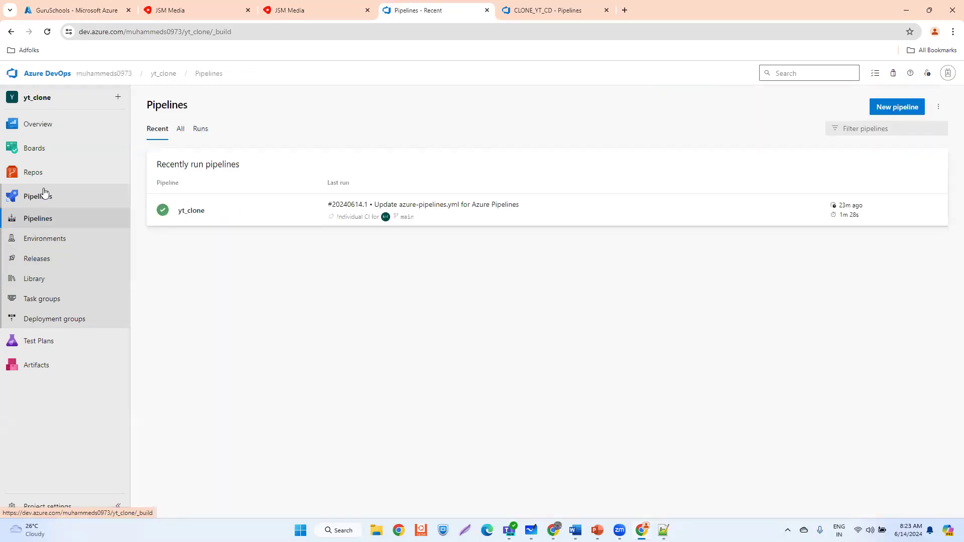
left_click(32, 173)
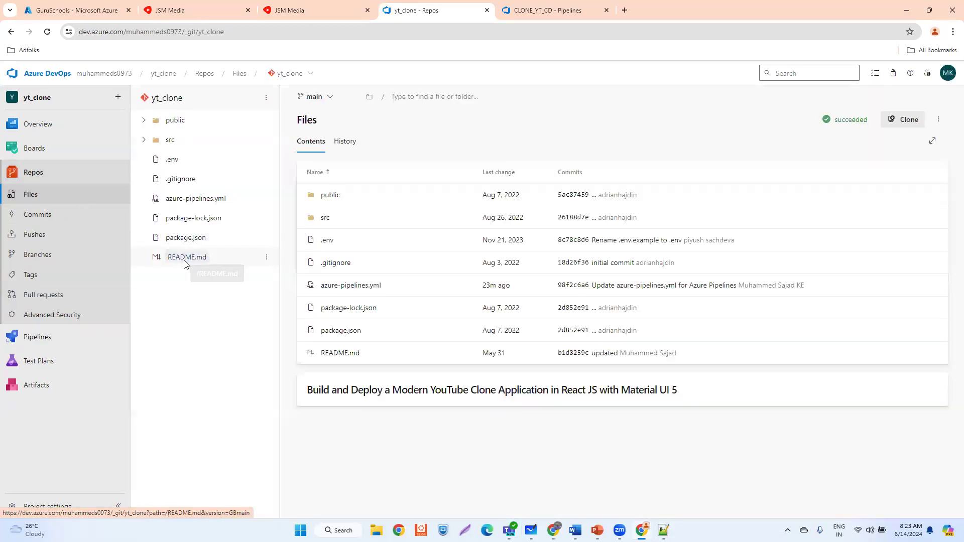
left_click(187, 257)
left_click(617, 205)
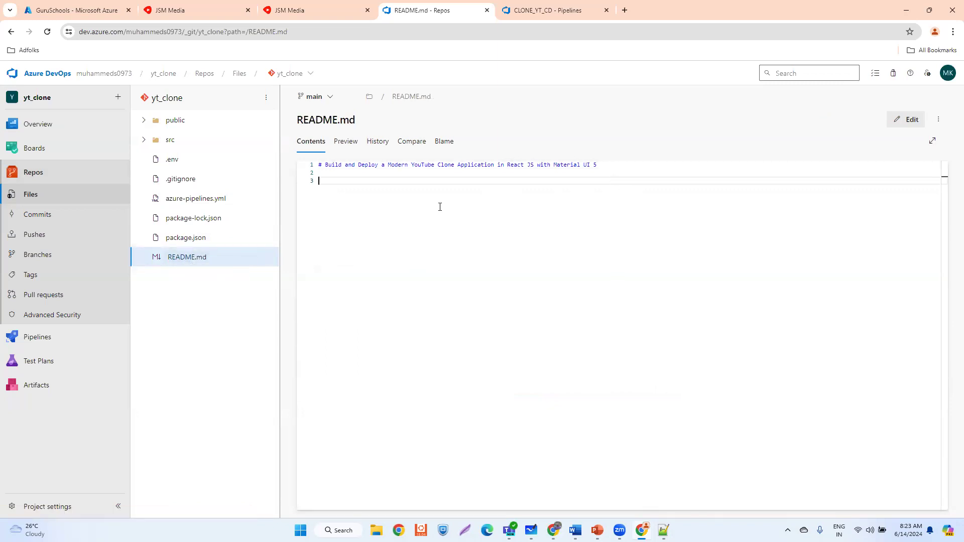
key("Return")
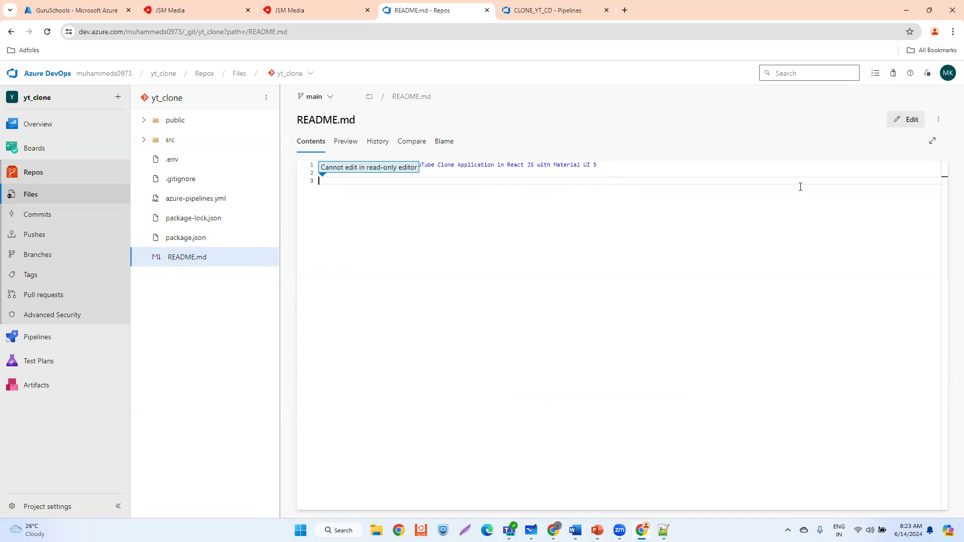
left_click(907, 119)
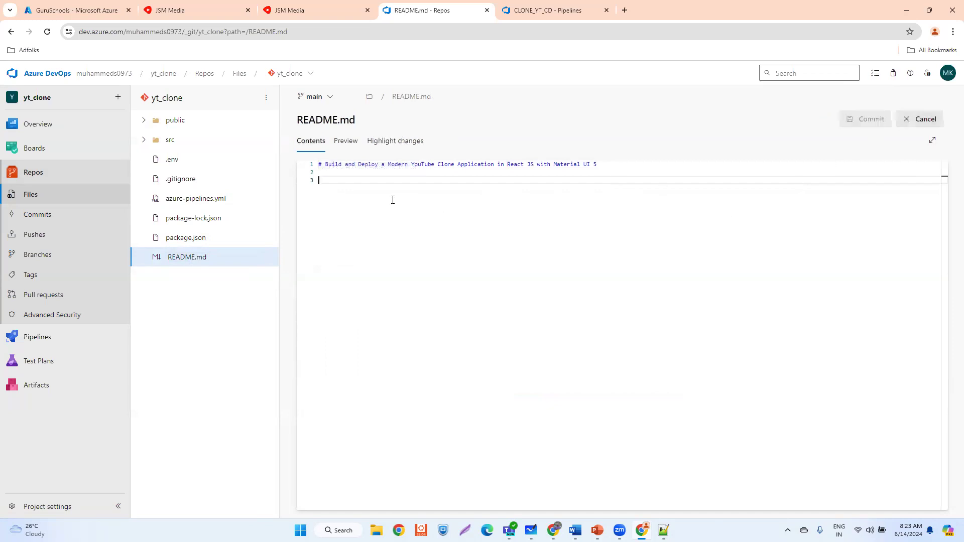
Add "Guruschools Azure DevOps" on line 3 of README.md
type("gURU")
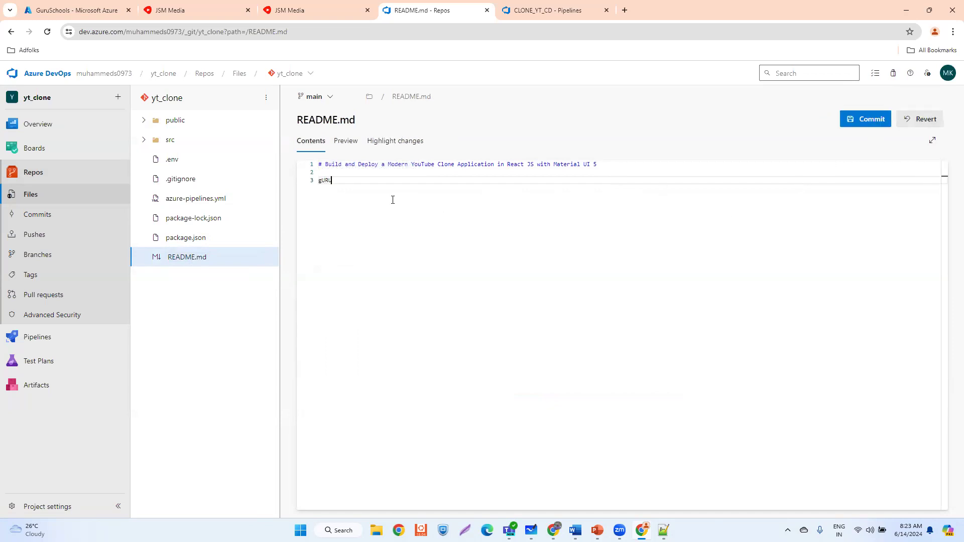
key("BackSpace")
key("BackSpace")
key("BackSpace")
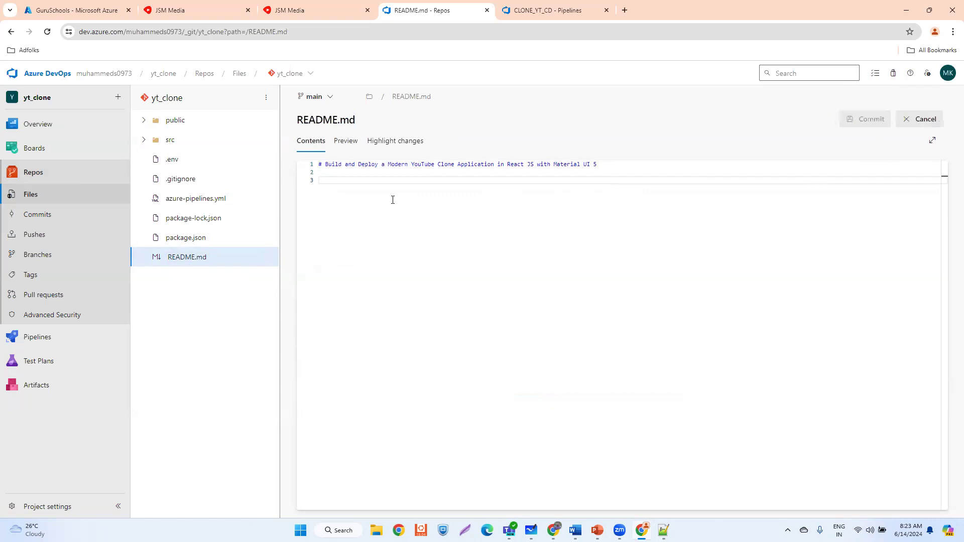
type("Guruschools A")
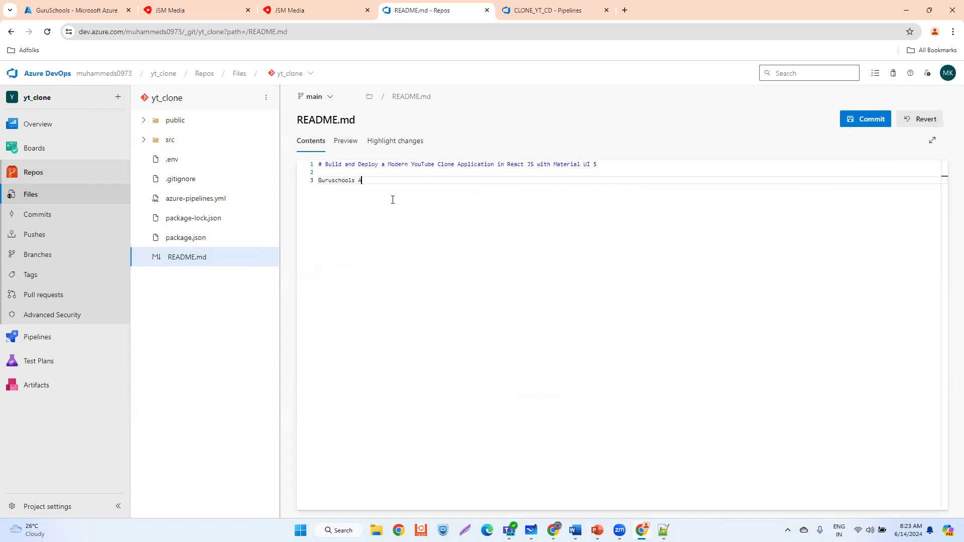
type("zure DevOps")
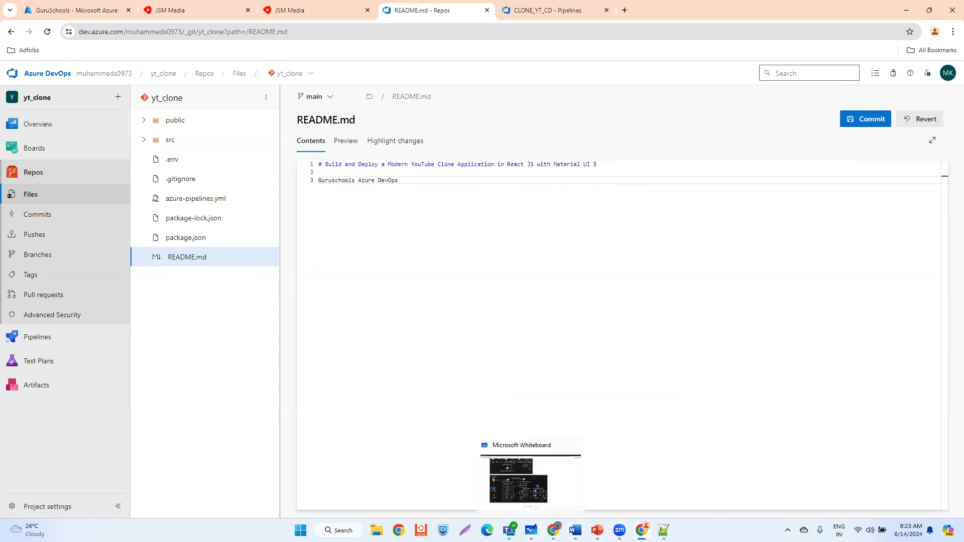
Glance at the pipeline diagram in Microsoft Whiteboard, return to the browser, and commit README.md to main with the comment "Updated README.md"
left_click(532, 531)
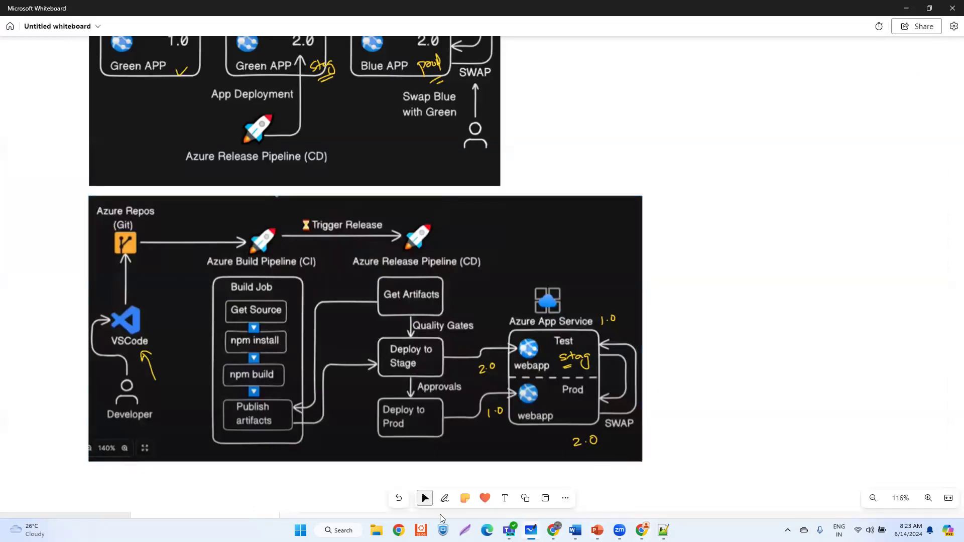
left_click(642, 530)
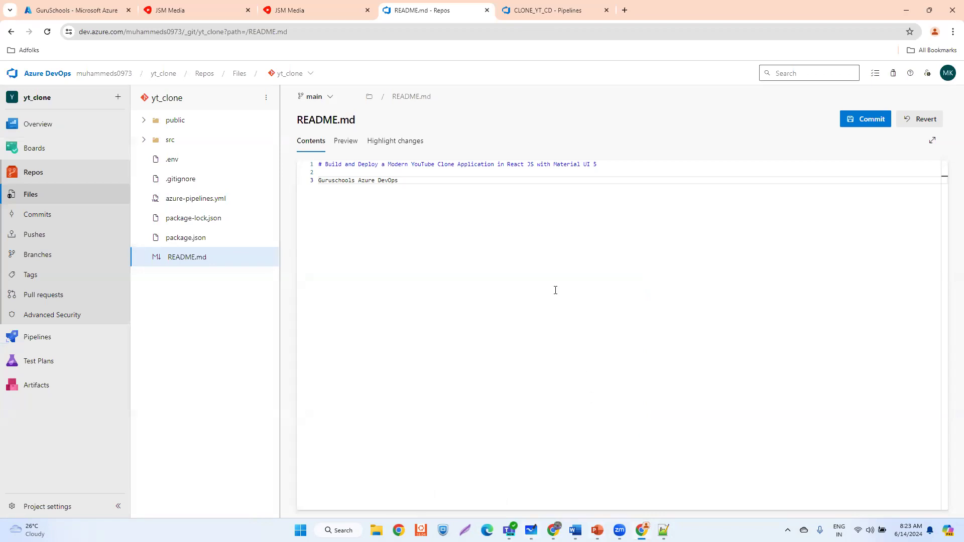
left_click(864, 121)
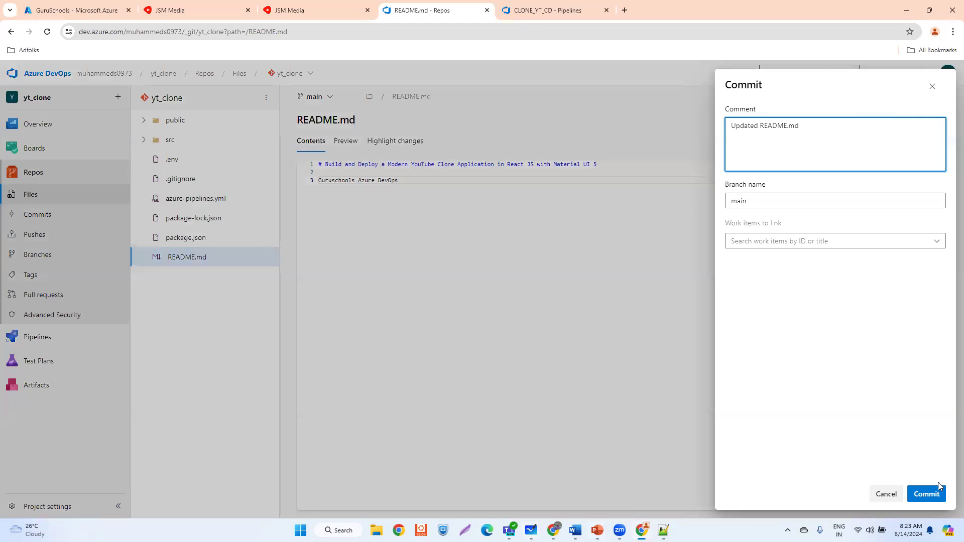
left_click(933, 495)
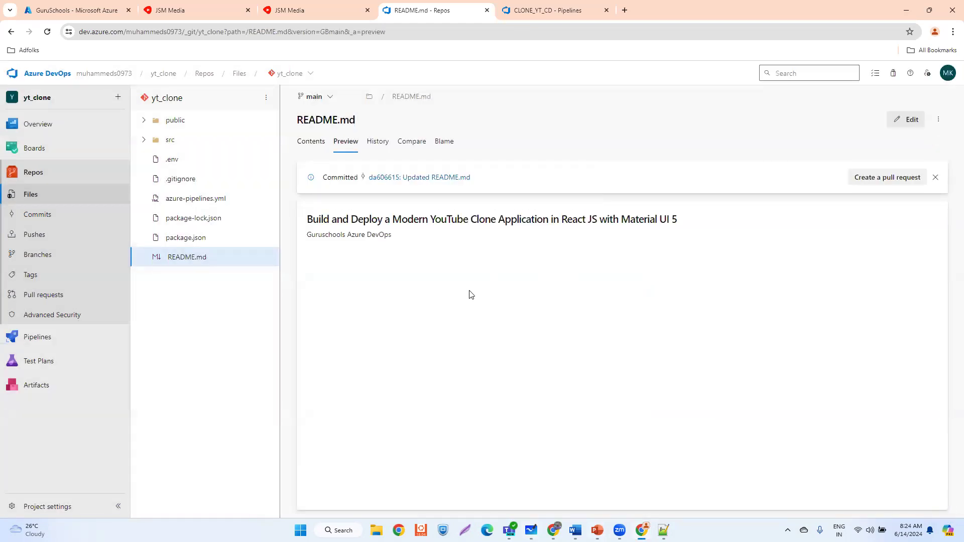
Open the yt_clone pipeline run for the README.md commit and follow the progress of its Build job
mouse_move(122, 333)
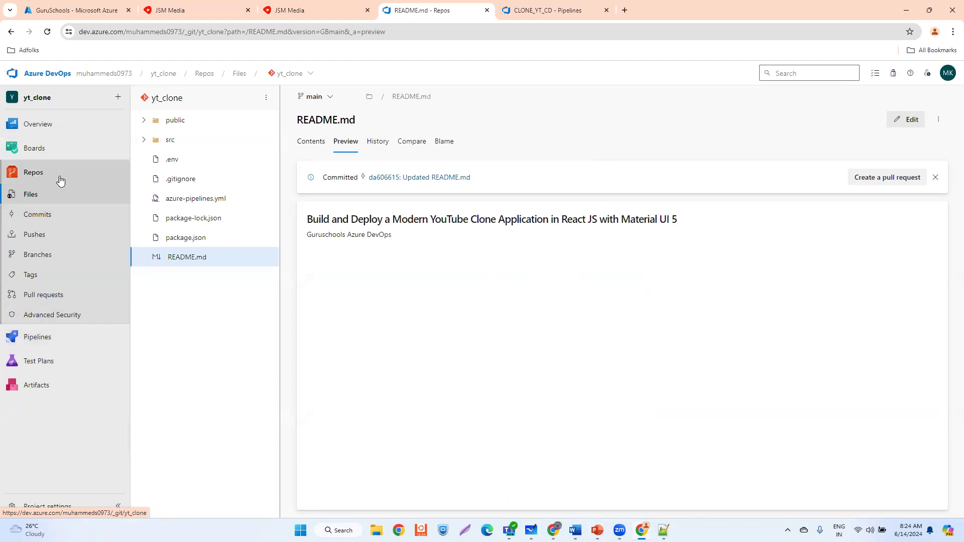
mouse_move(39, 338)
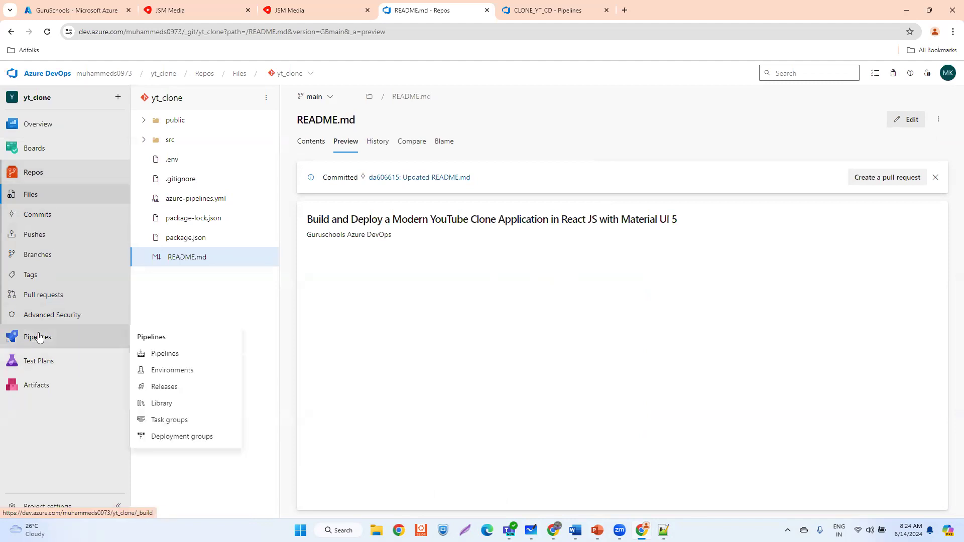
left_click(166, 354)
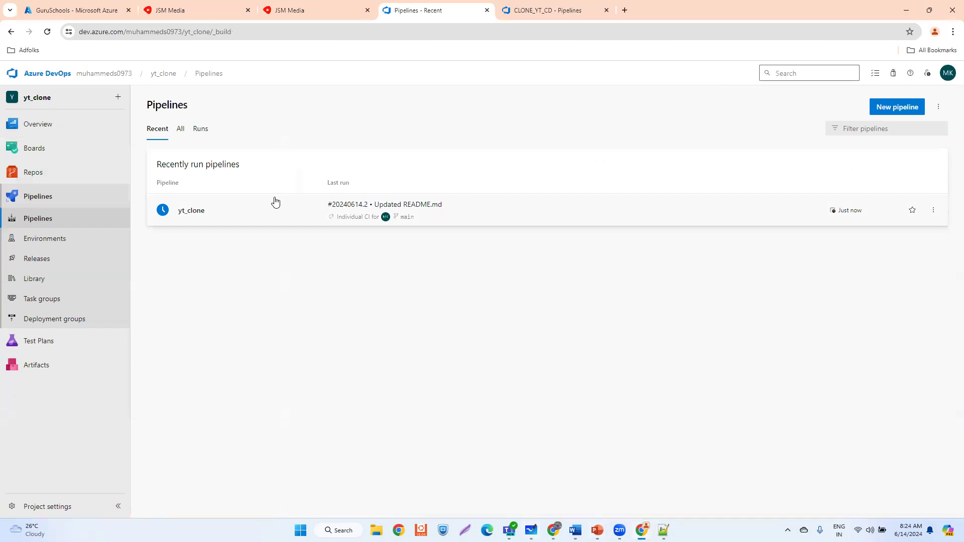
left_click(275, 202)
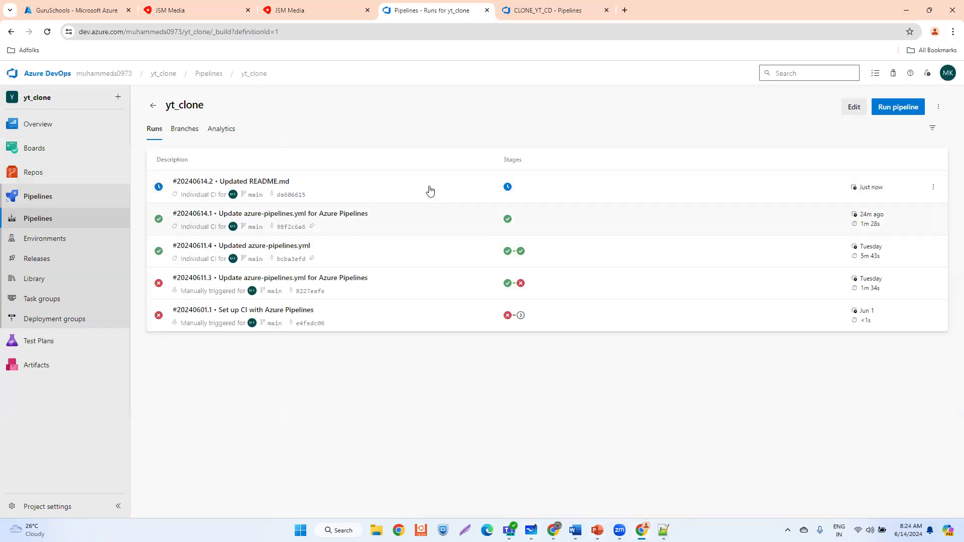
left_click(430, 190)
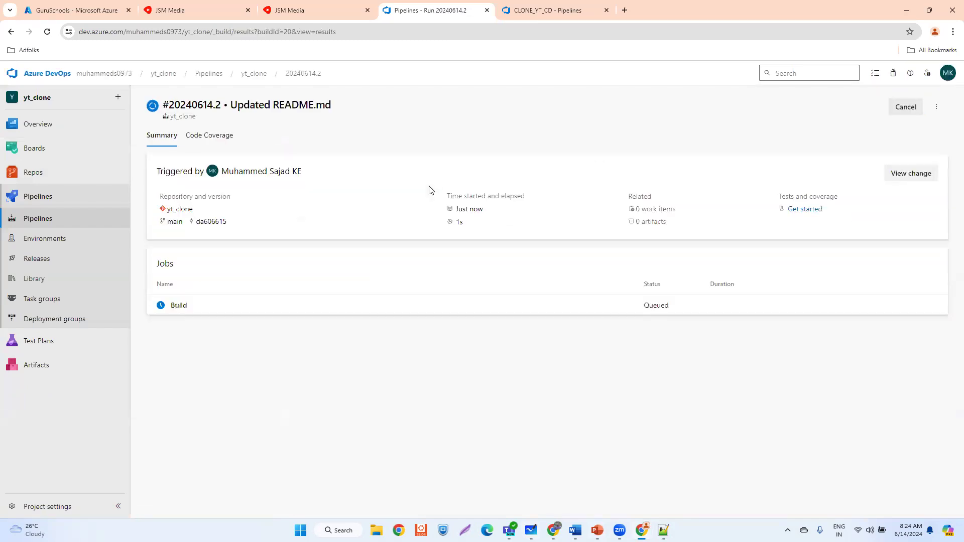
left_click(252, 301)
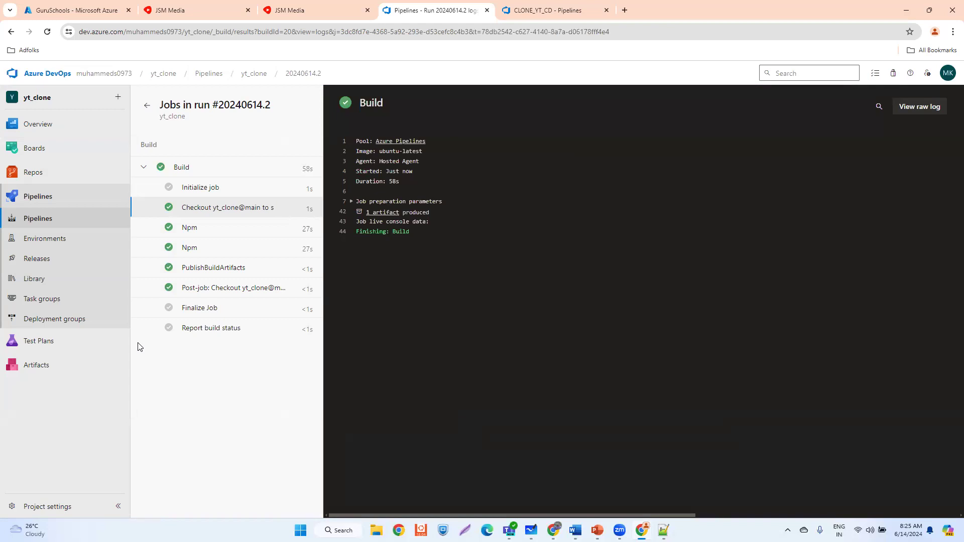
Open the Dev Deployment logs of Release-2 in YT_Clone_CD and check the pre-deployment gates
left_click(45, 260)
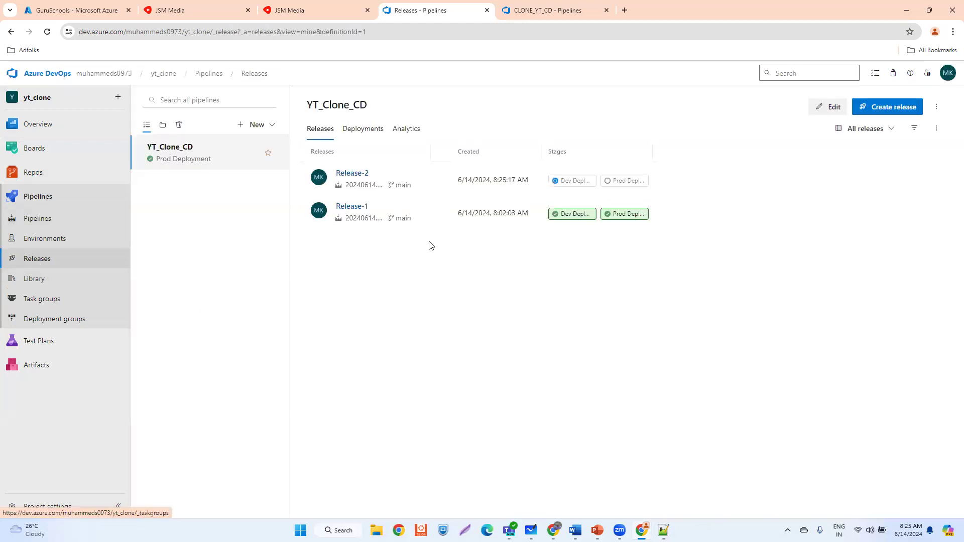
left_click(575, 182)
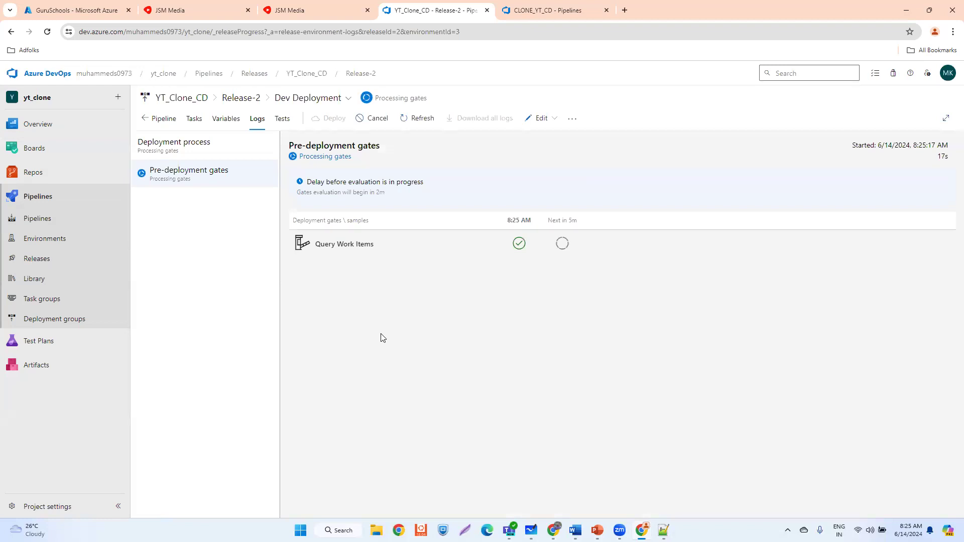
mouse_move(517, 251)
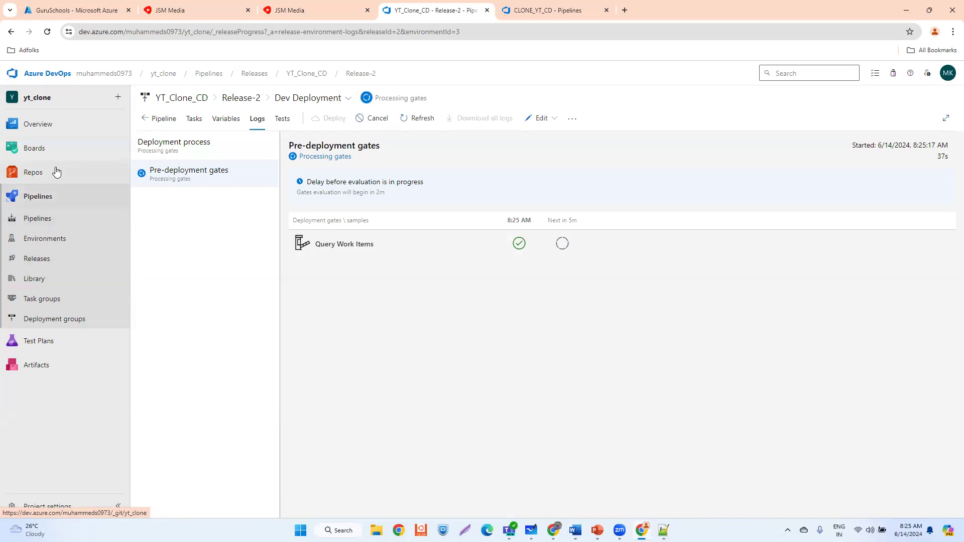
Open the summary of the yt_clone pipeline run for the "Updated README.md" commit
mouse_move(56, 173)
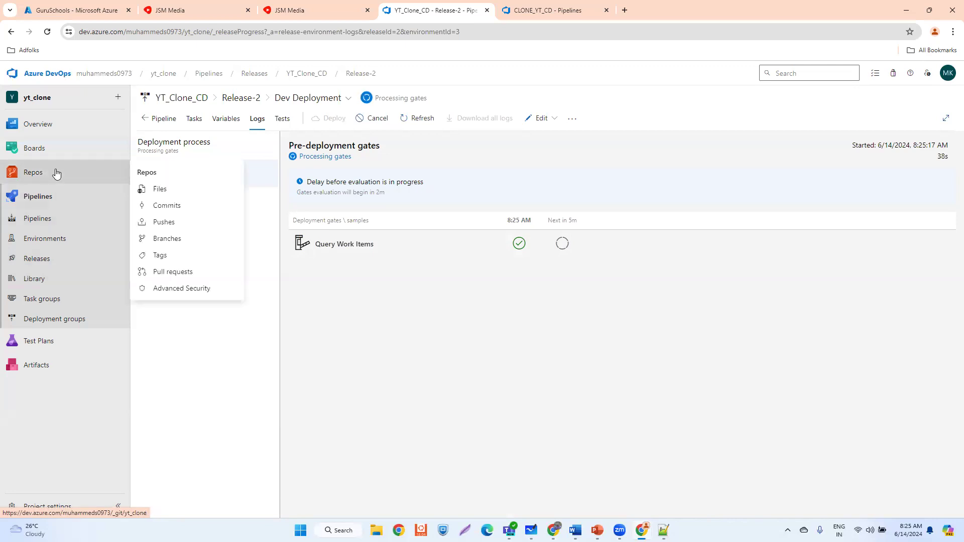
left_click(49, 218)
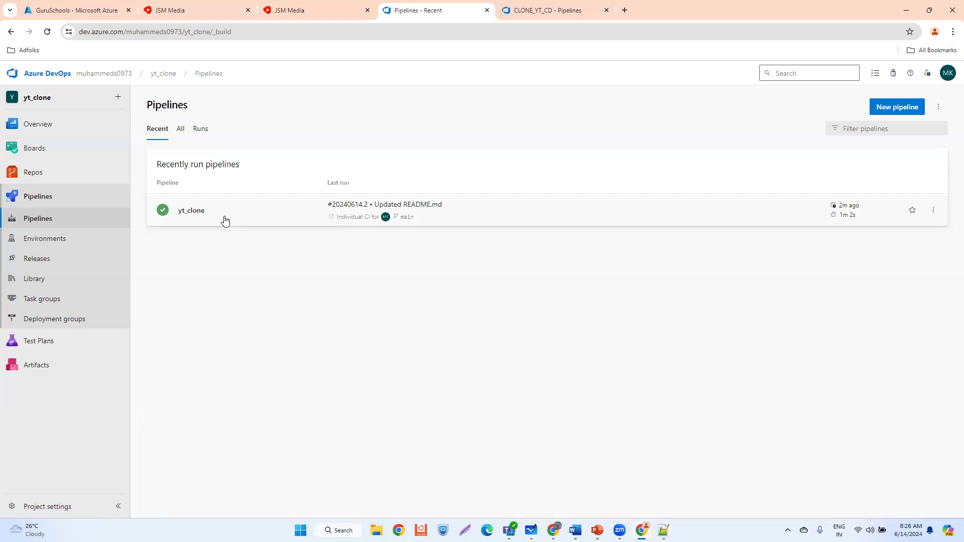
left_click(225, 220)
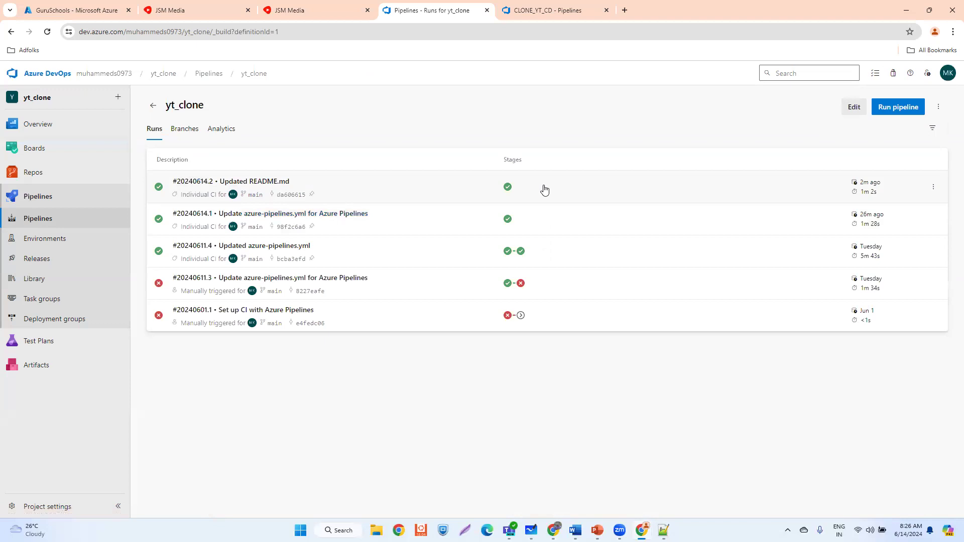
left_click(465, 191)
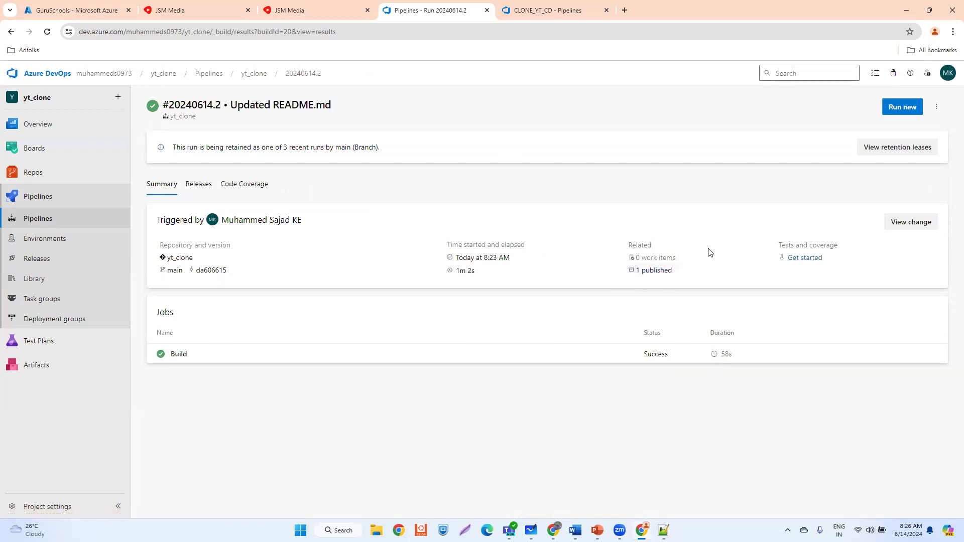
Return to Release-2 and check its Dev Deployment gates, release pipeline view and the Dev Deployment stage summary
left_click(38, 258)
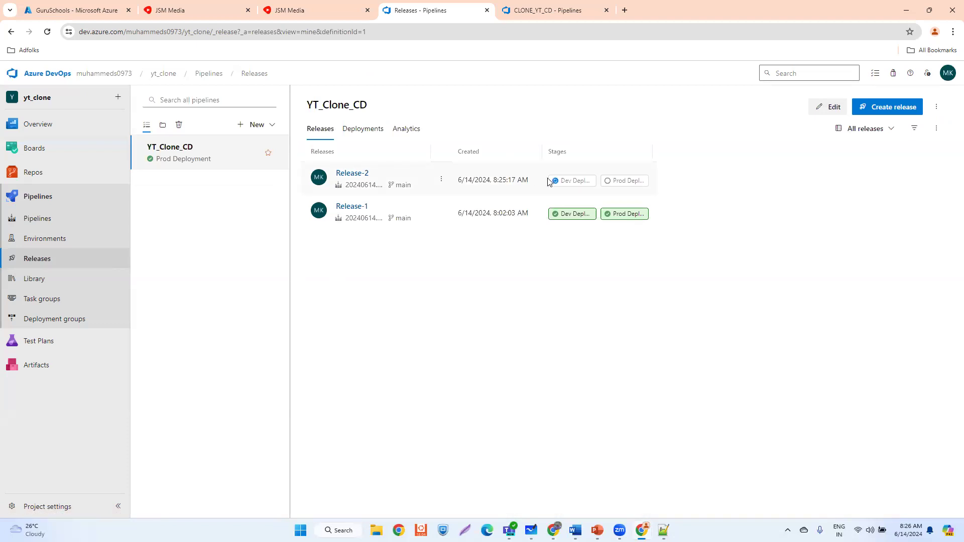
left_click(562, 182)
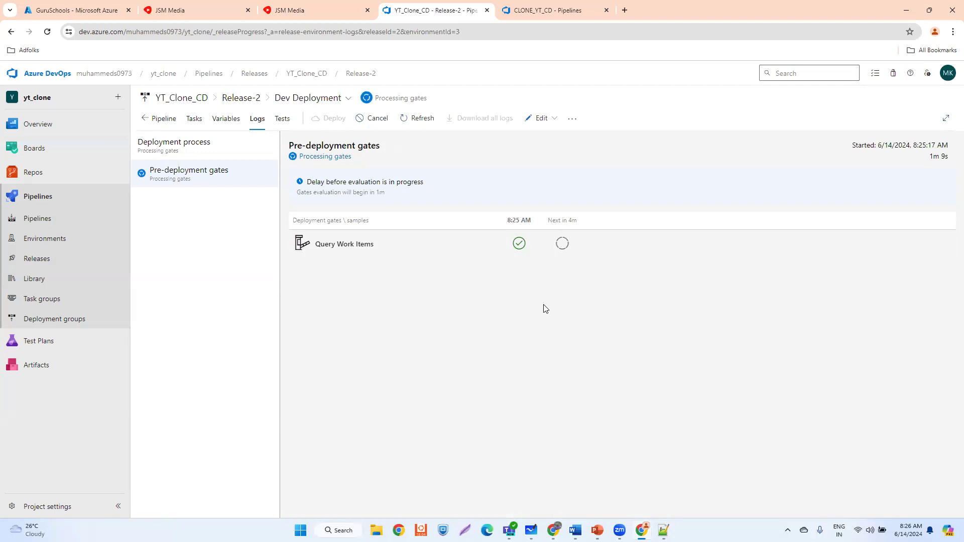
left_click(159, 122)
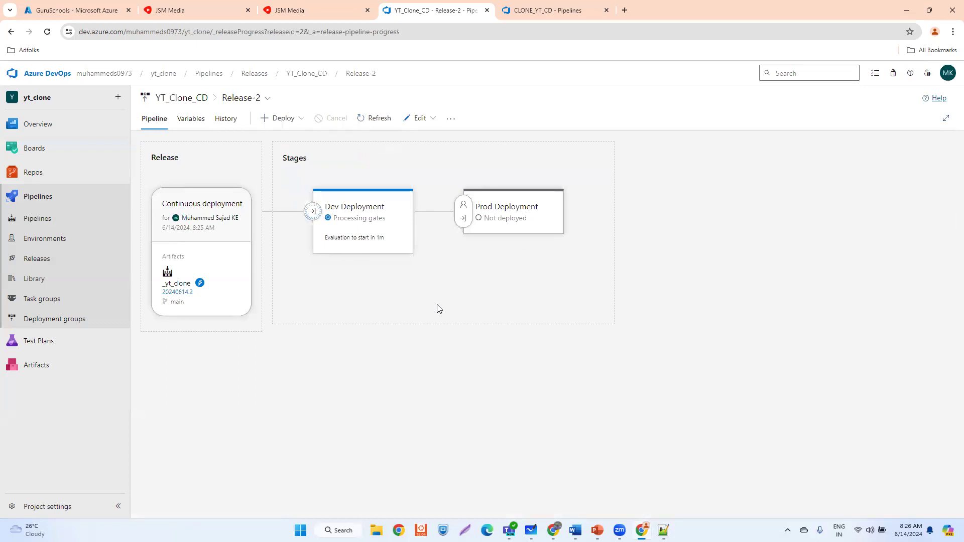
mouse_move(468, 206)
left_click(369, 213)
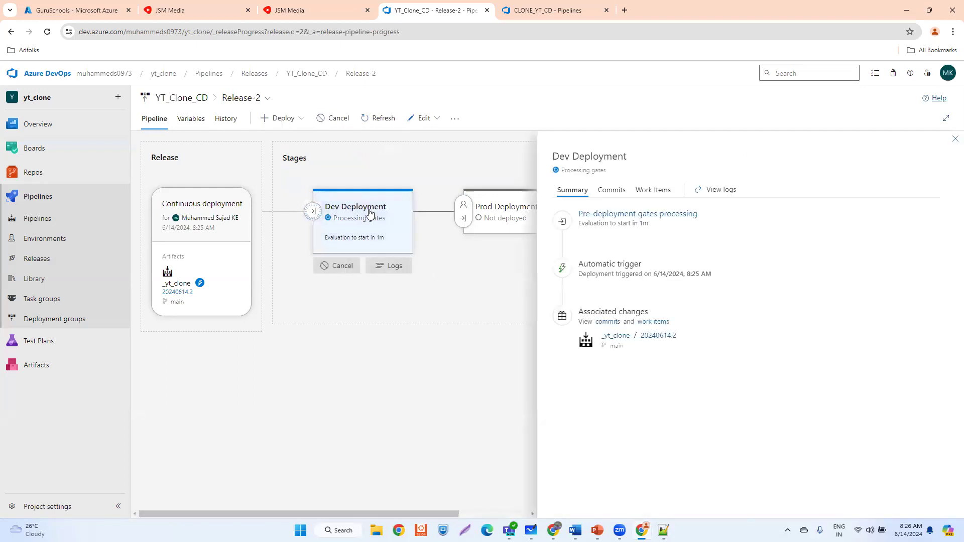
left_click(954, 140)
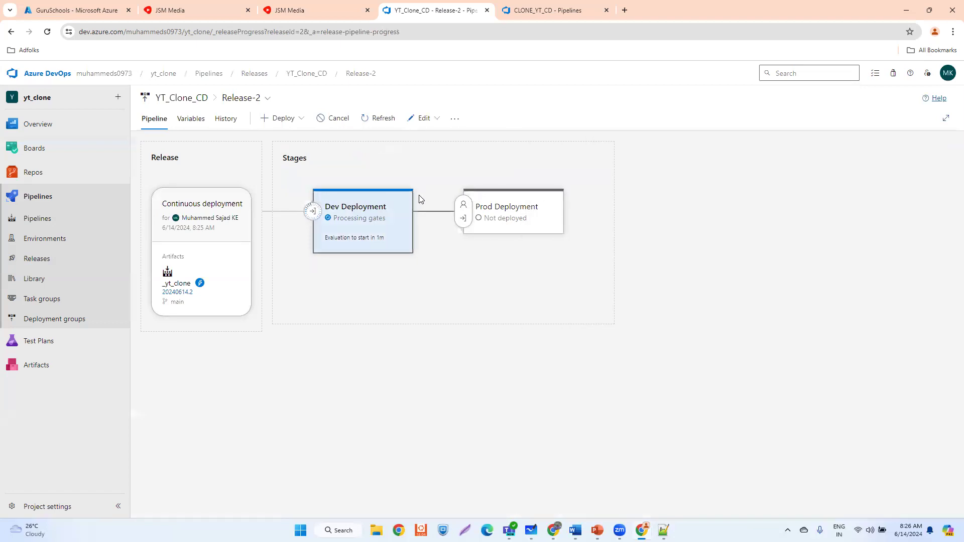
Reopen Release-2's Dev Deployment gate logs from the releases list, glancing at the CI/CD diagram in Microsoft Whiteboard before returning to the browser
left_click(58, 264)
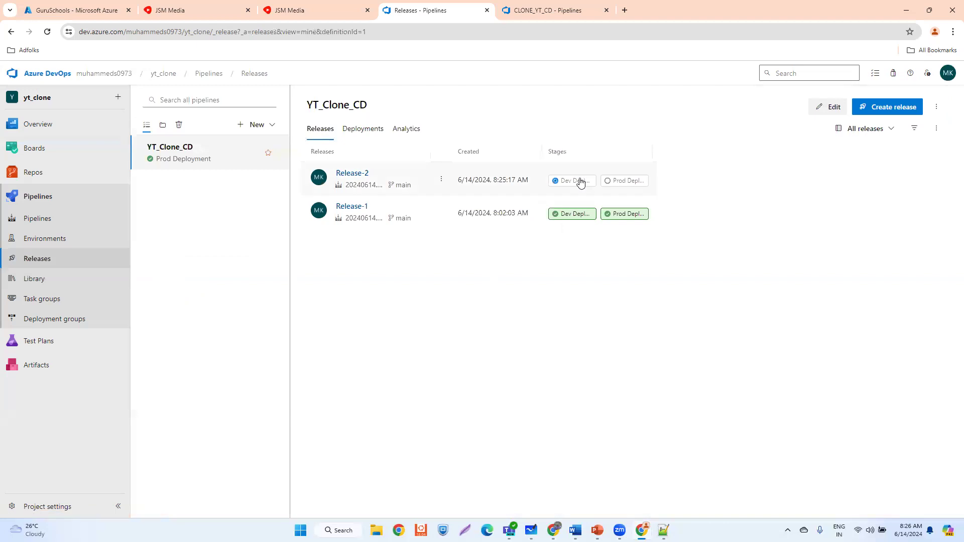
left_click(580, 182)
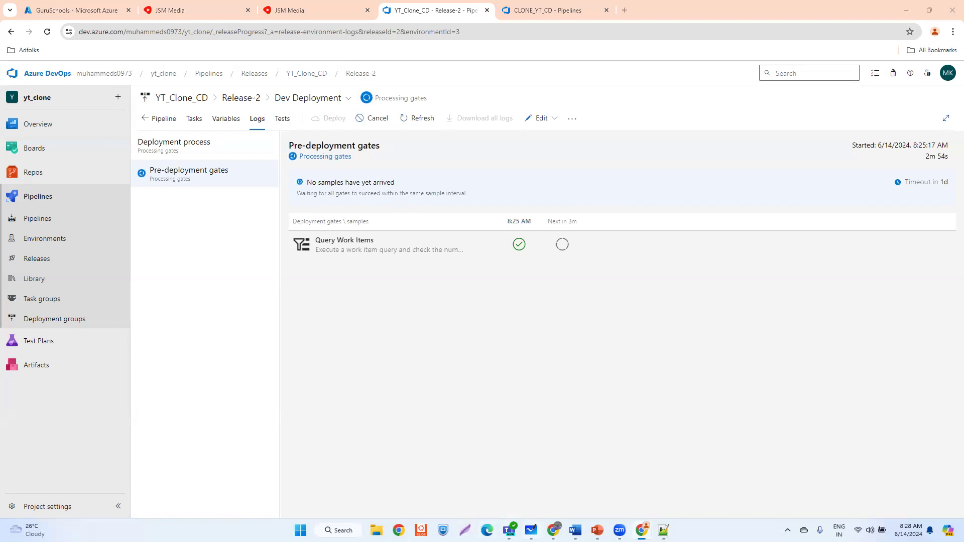
key("alt+Tab")
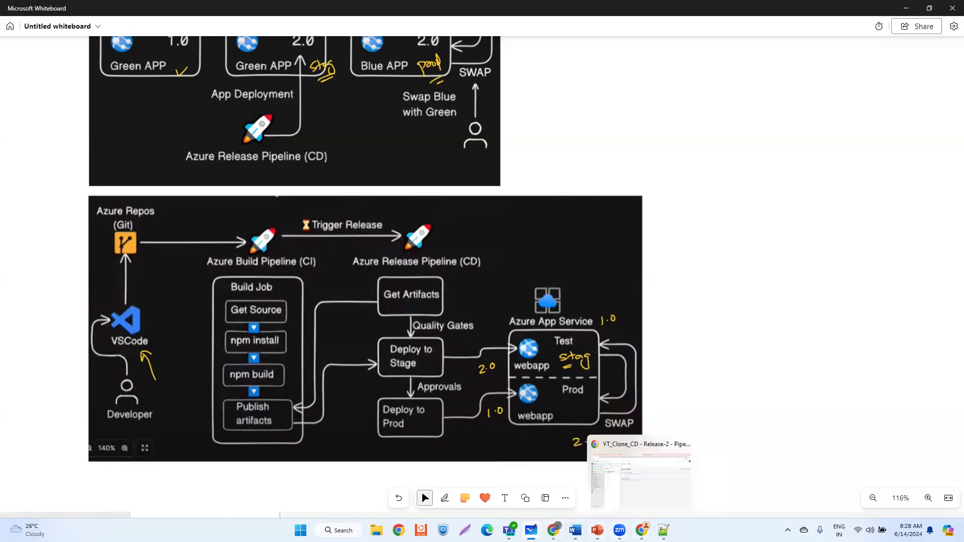
left_click(642, 528)
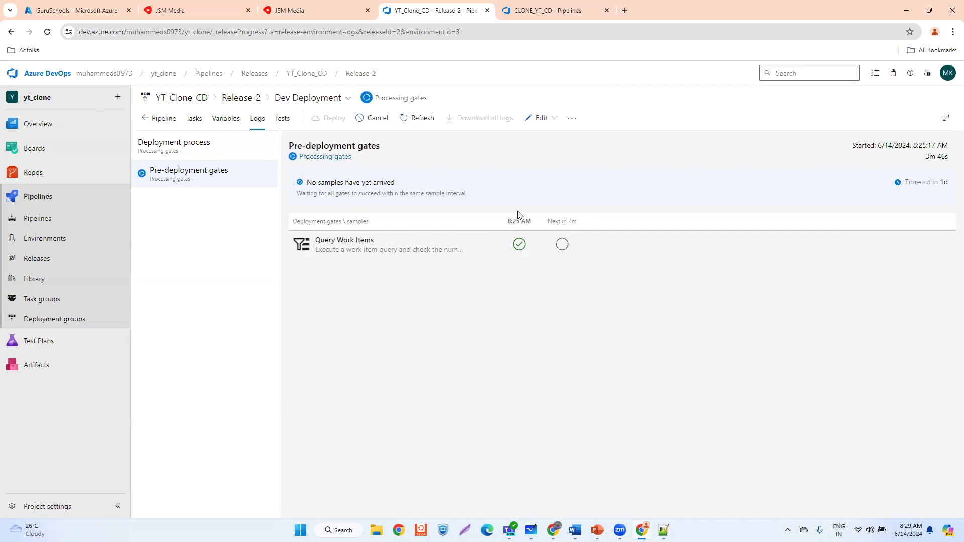
Examine the Dev Deployment summary and both stages in Release-2's pipeline view while the gates are processed
left_click(157, 119)
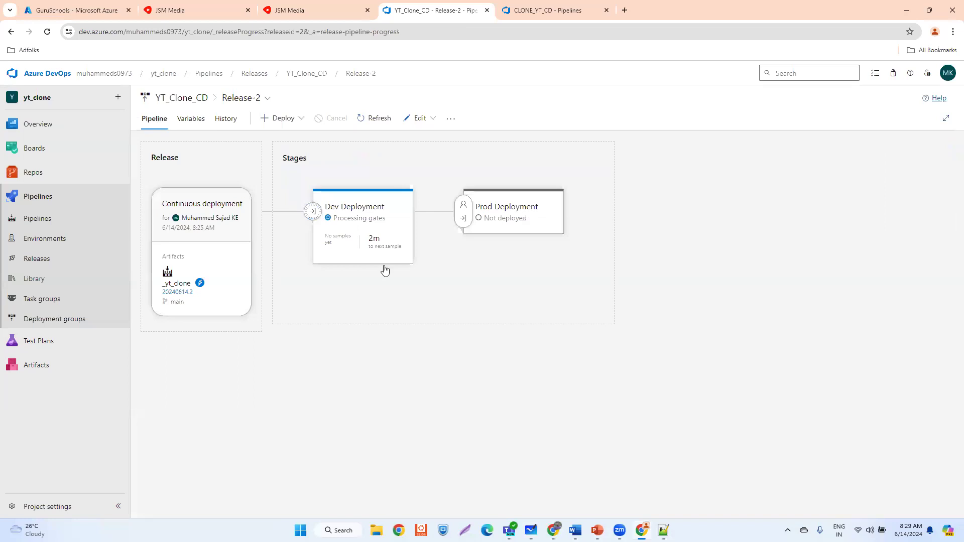
left_click(365, 210)
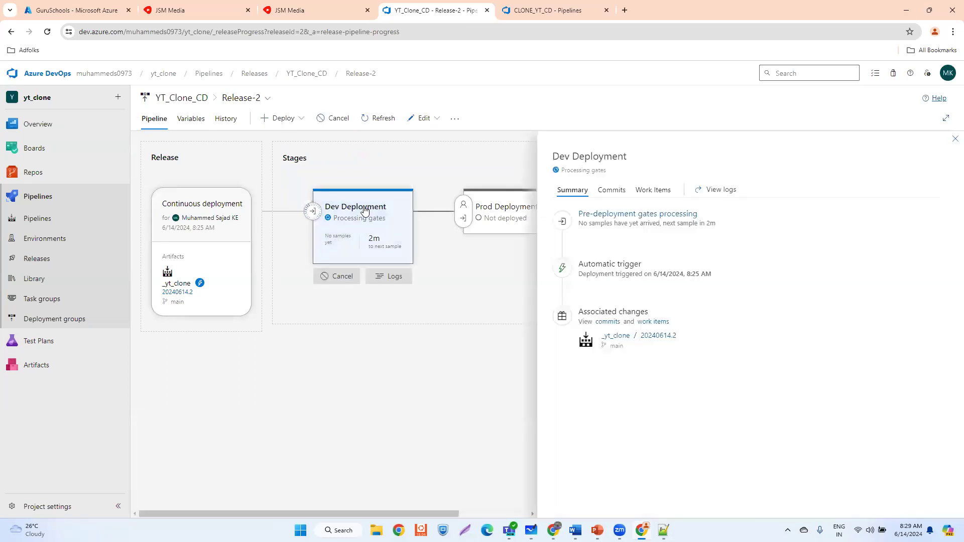
left_click(954, 140)
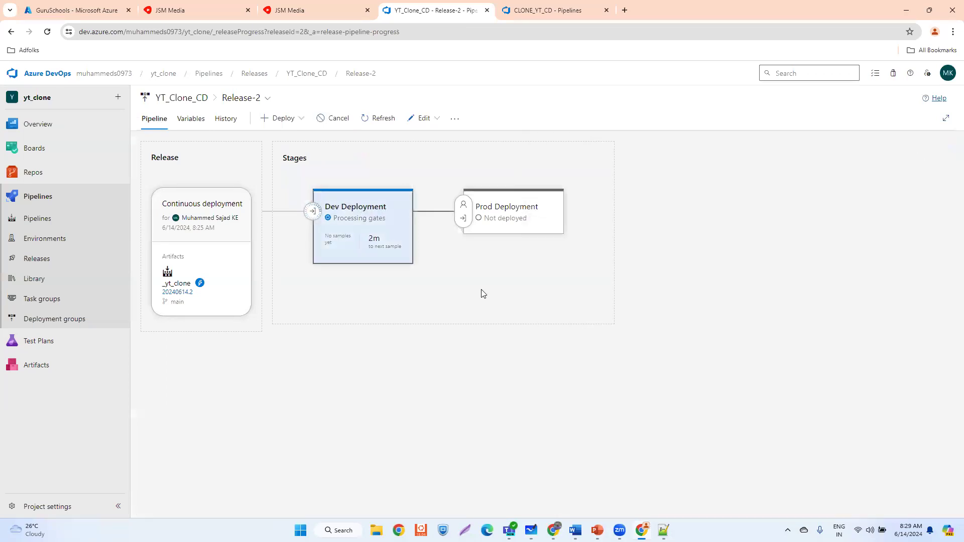
mouse_move(357, 205)
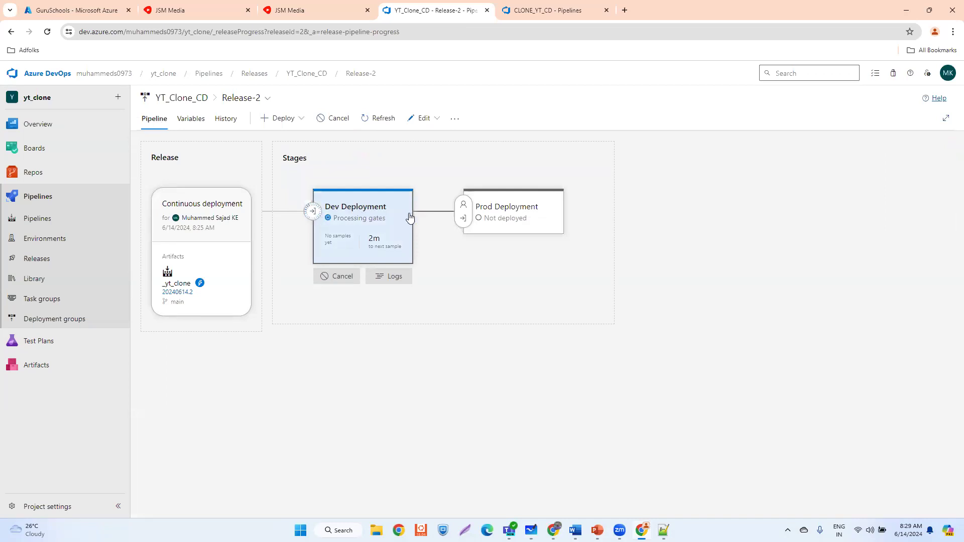
mouse_move(506, 213)
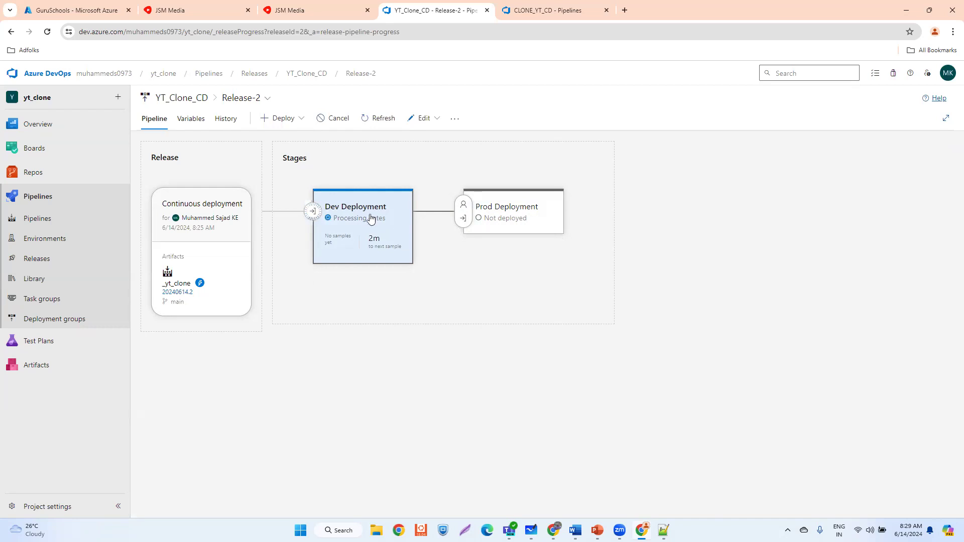
mouse_move(314, 220)
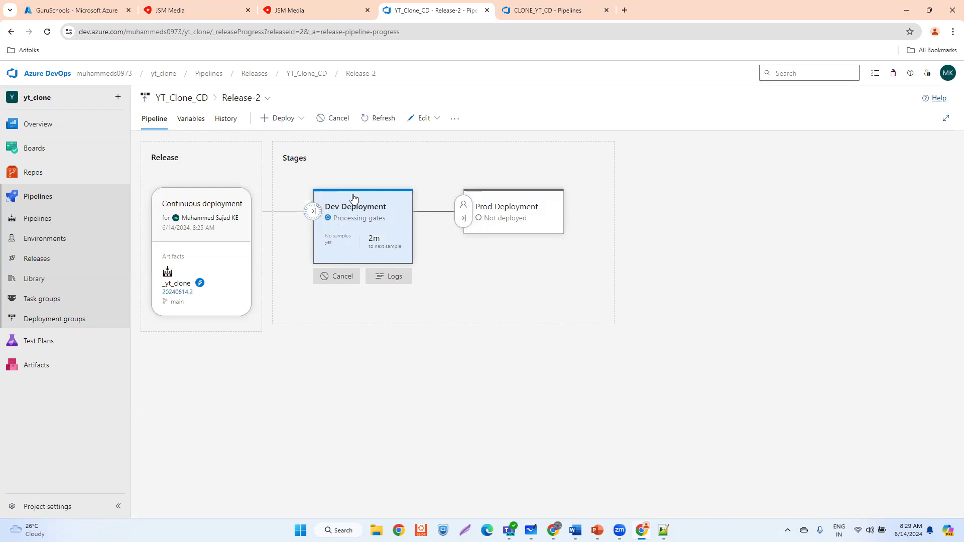
mouse_move(536, 210)
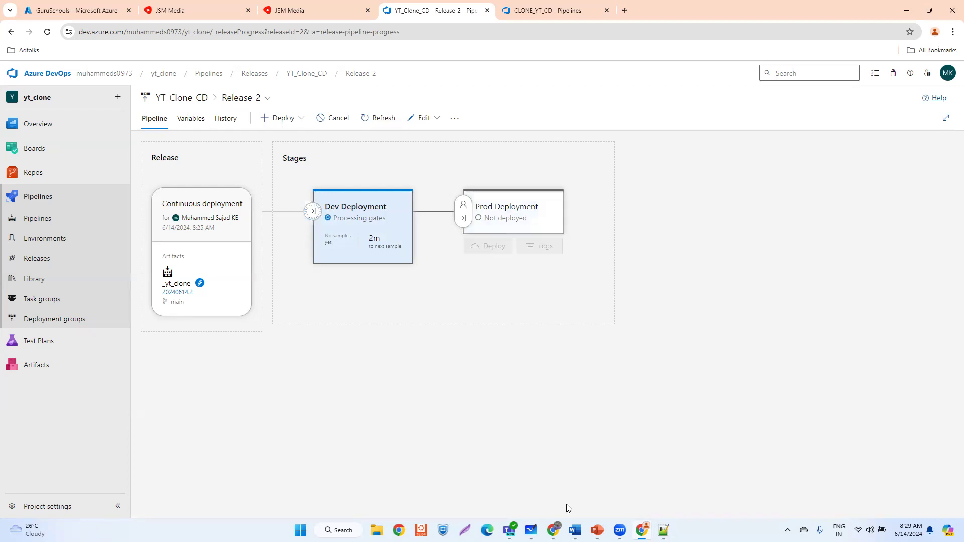
Switch to Microsoft Whiteboard and handwrite the numbered stages Dev, UAT, Pre Prod and Prod in black beside the CI/CD diagram
left_click(531, 530)
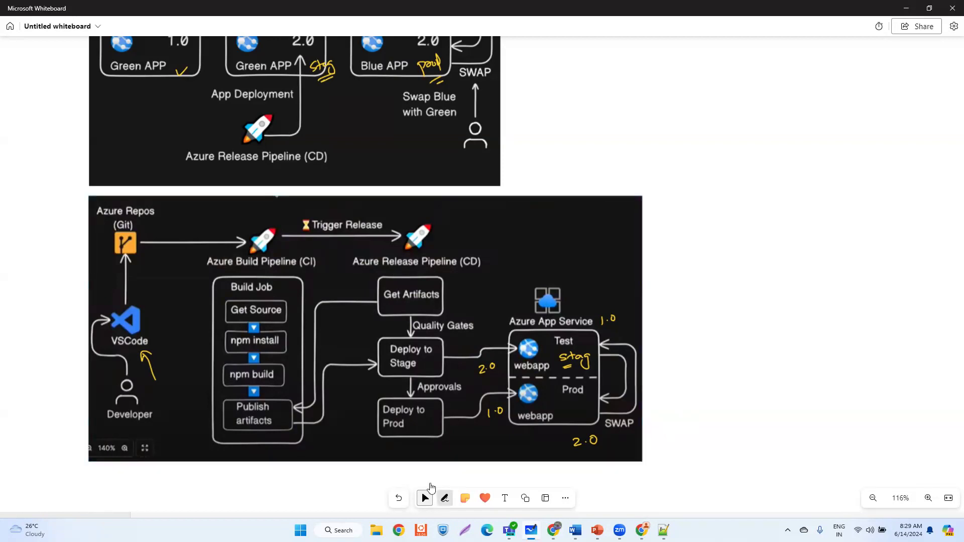
left_click(444, 498)
left_click(411, 474)
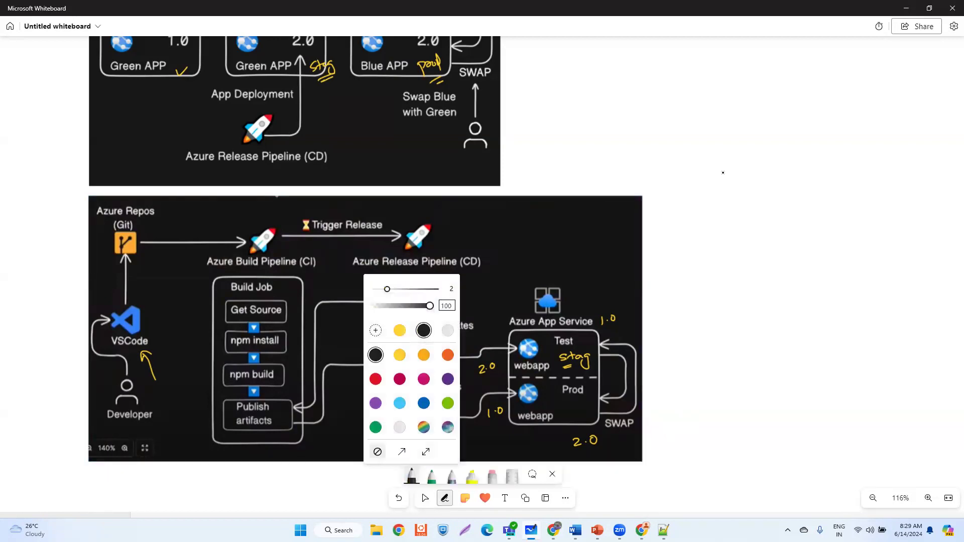
left_click_drag(689, 231, 691, 244)
mouse_move(699, 239)
left_mouse_down()
mouse_move(712, 235)
mouse_move(704, 258)
mouse_move(713, 268)
mouse_move(726, 254)
left_mouse_up()
mouse_move(719, 255)
left_mouse_down()
mouse_move(702, 301)
mouse_move(747, 293)
mouse_move(756, 279)
left_mouse_up()
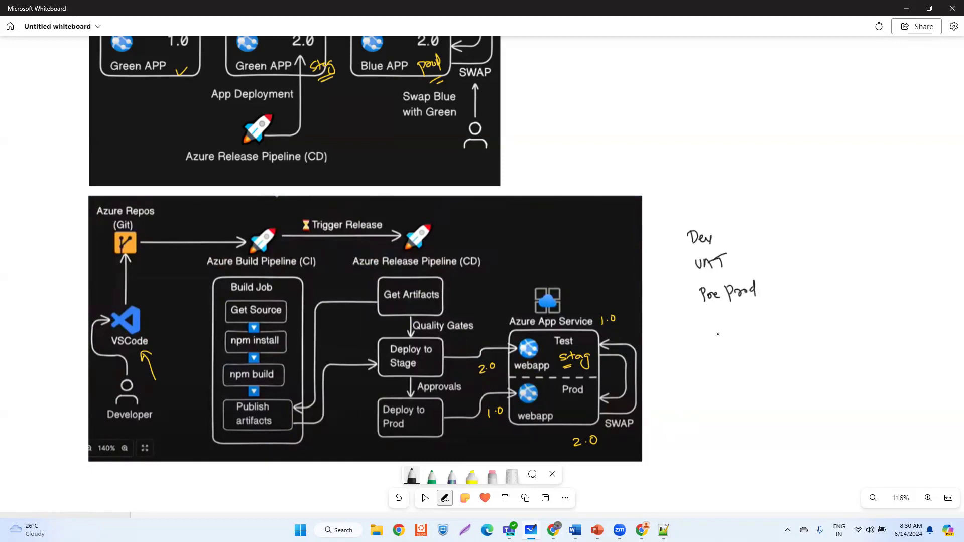
mouse_move(712, 323)
left_mouse_down()
mouse_move(730, 331)
mouse_move(746, 315)
left_mouse_up()
mouse_move(666, 240)
left_mouse_down()
mouse_move(668, 253)
mouse_move(667, 236)
mouse_move(657, 240)
mouse_move(681, 272)
mouse_move(676, 263)
left_mouse_up()
mouse_move(685, 297)
left_mouse_down()
mouse_move(680, 308)
mouse_move(700, 300)
mouse_move(701, 341)
mouse_move(699, 329)
left_mouse_up()
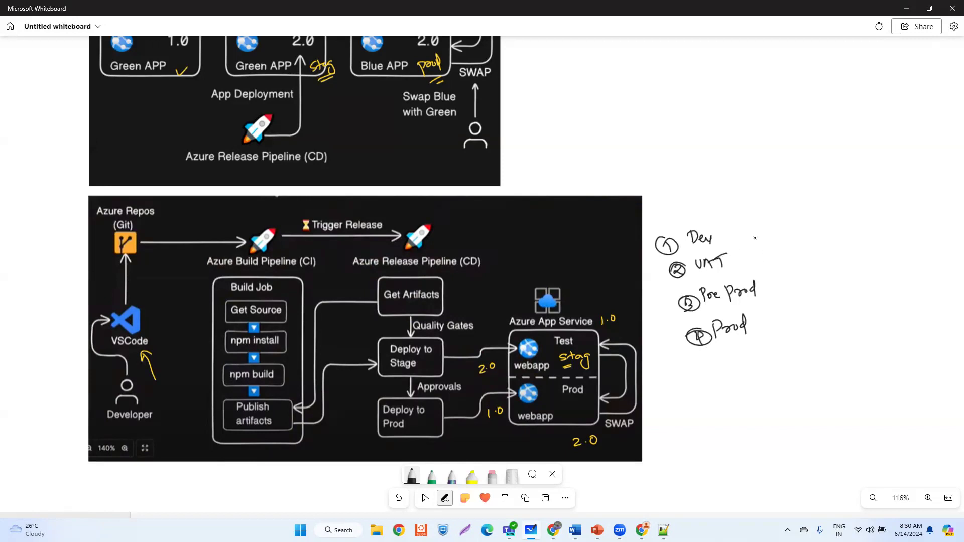
Draw arrows from the four handwritten stages, noting development for Dev and testing for UAT, and add a short underlined note for Prod
left_click_drag(724, 226, 803, 191)
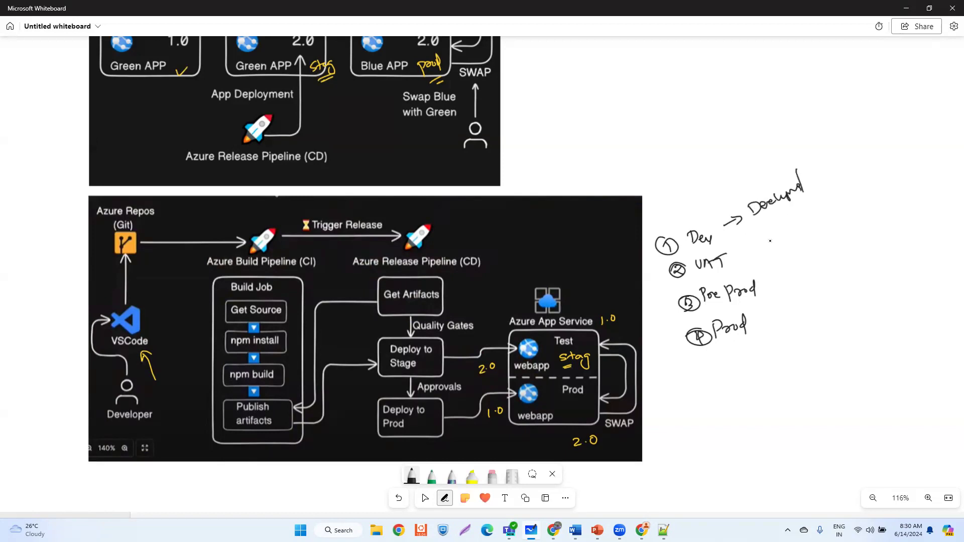
mouse_move(742, 250)
left_mouse_down()
mouse_move(808, 221)
mouse_move(809, 230)
left_mouse_up()
left_click_drag(765, 282, 777, 279)
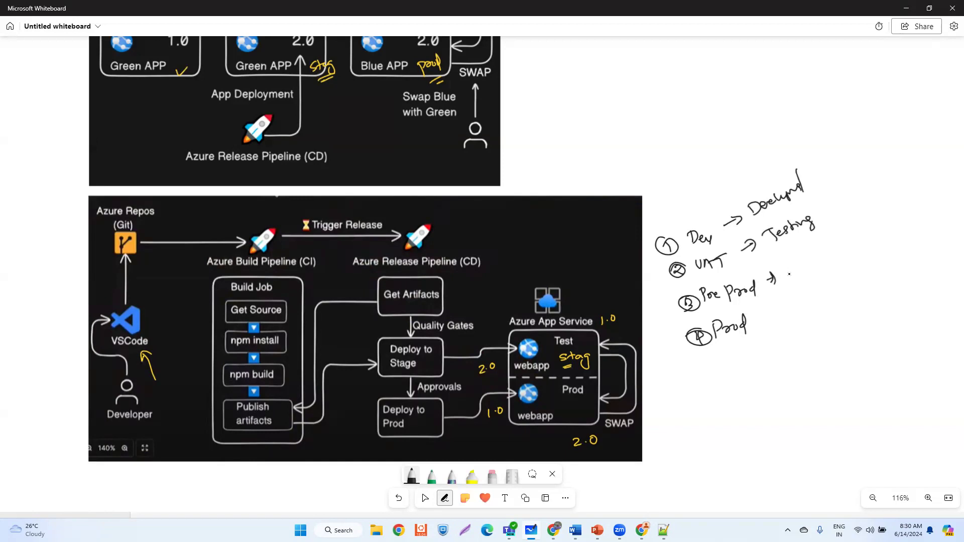
left_click_drag(774, 319, 801, 294)
mouse_move(797, 299)
left_mouse_down()
mouse_move(799, 307)
mouse_move(834, 295)
mouse_move(833, 284)
mouse_move(844, 291)
mouse_move(859, 273)
mouse_move(848, 289)
left_mouse_up()
left_click_drag(824, 307, 844, 296)
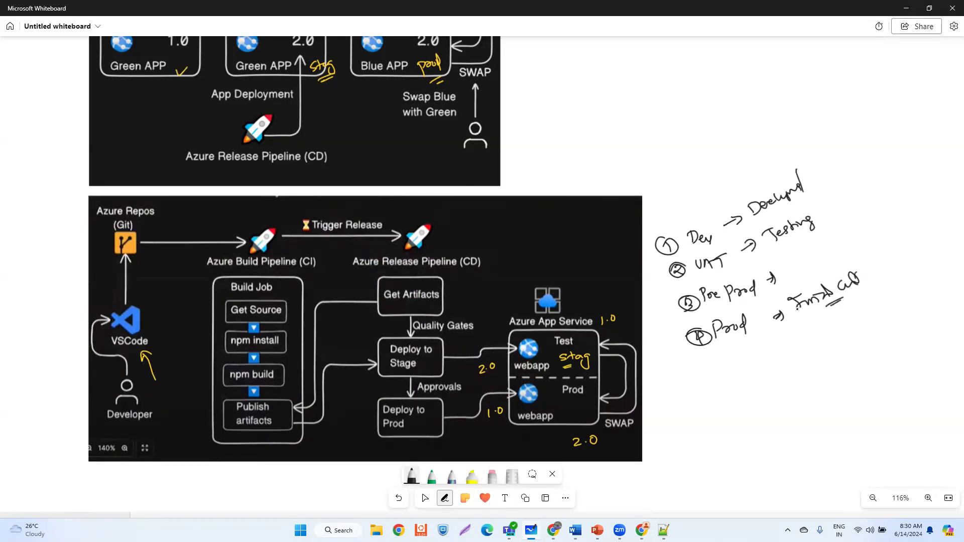
left_click_drag(775, 315, 783, 311)
mouse_move(849, 160)
left_mouse_down()
mouse_move(853, 168)
mouse_move(875, 146)
left_mouse_up()
Switch back to the browser, approve Release-2's Prod Deployment without a comment, and recheck the stage's approver details
key("alt+Tab")
mouse_move(386, 220)
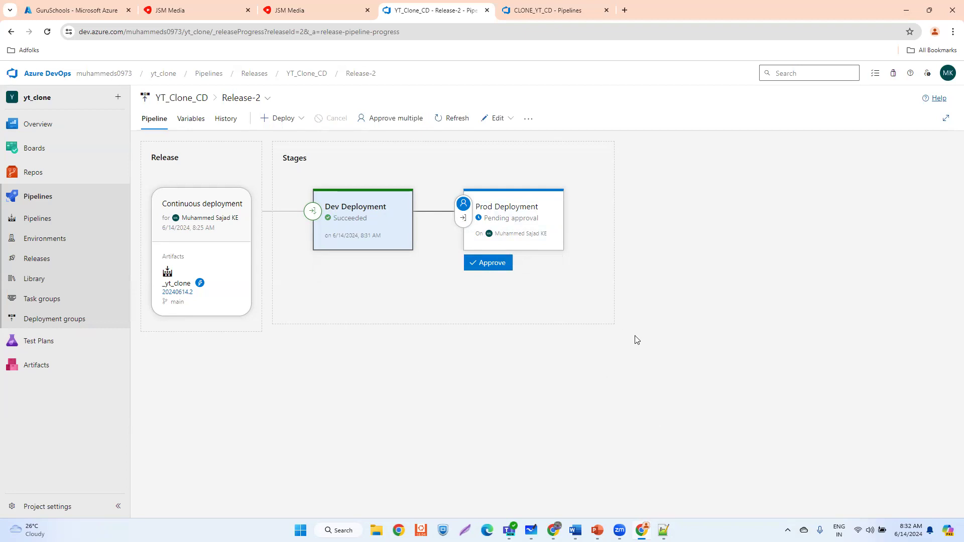
left_click(486, 267)
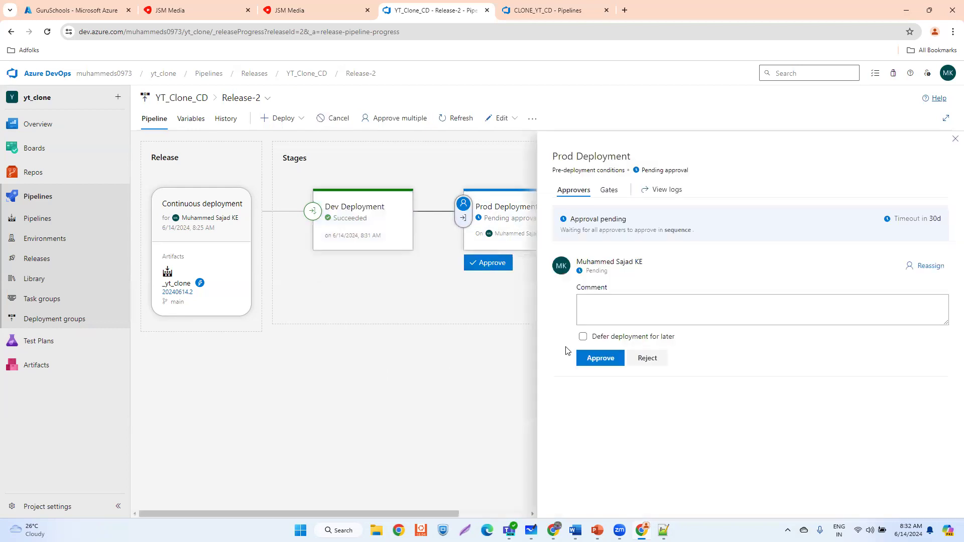
left_click(601, 359)
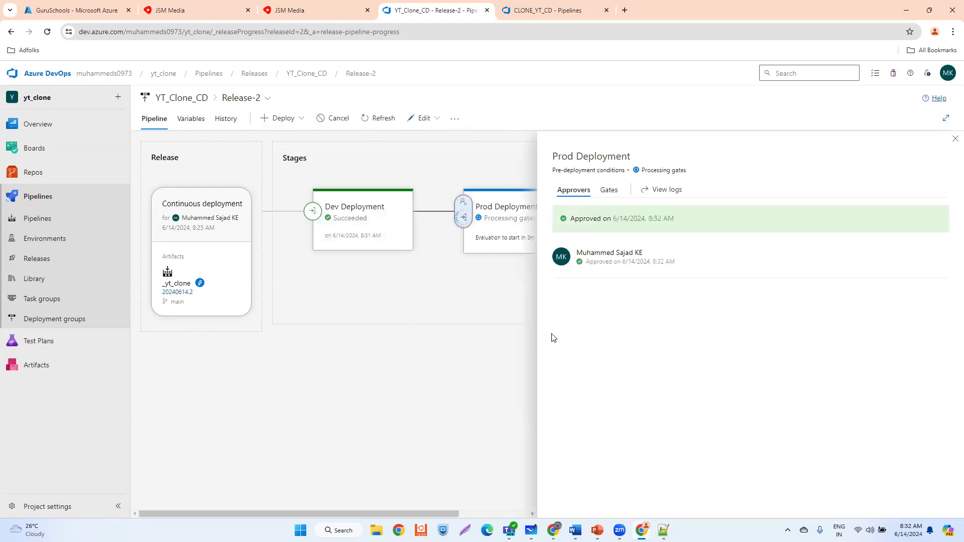
left_click(955, 138)
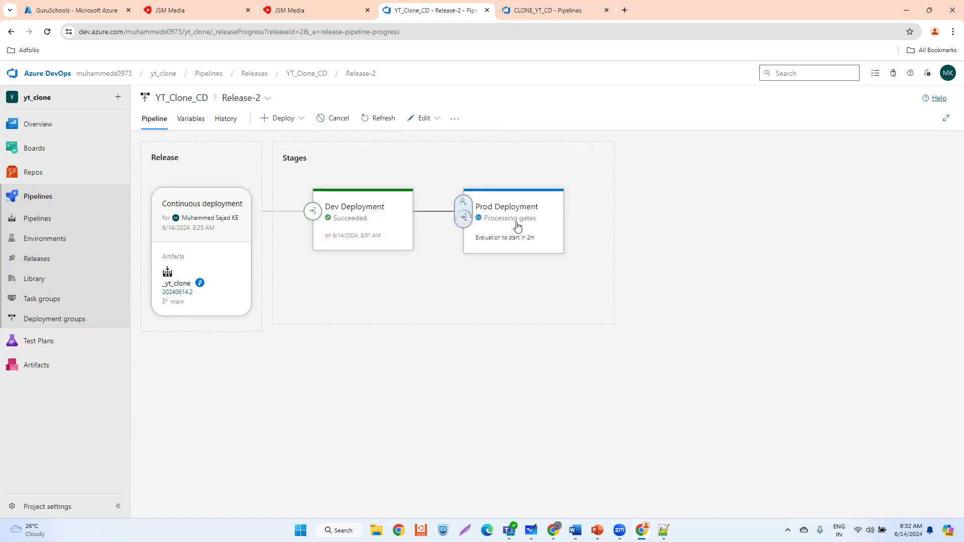
left_click(463, 207)
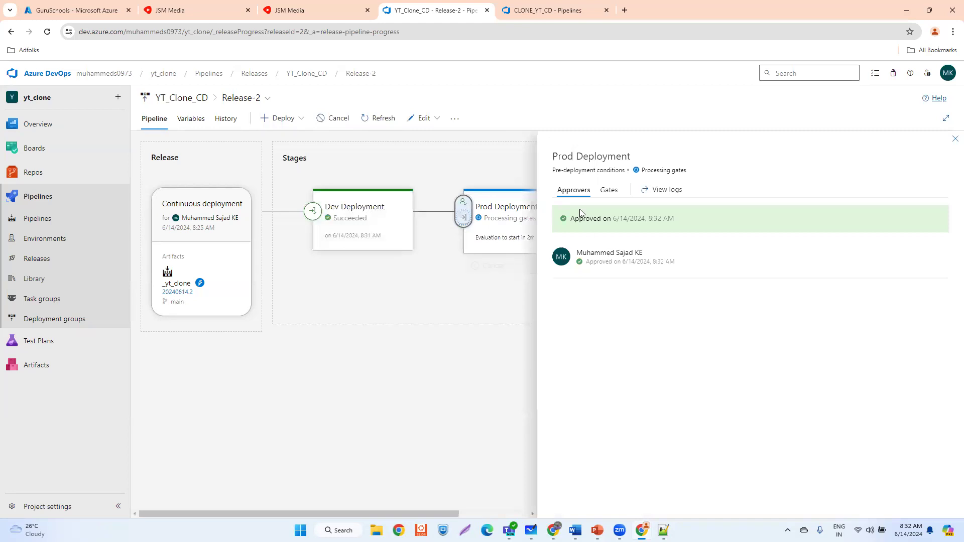
Check the pre-deployment gates of the Prod Deployment stage and close its details
left_click(607, 190)
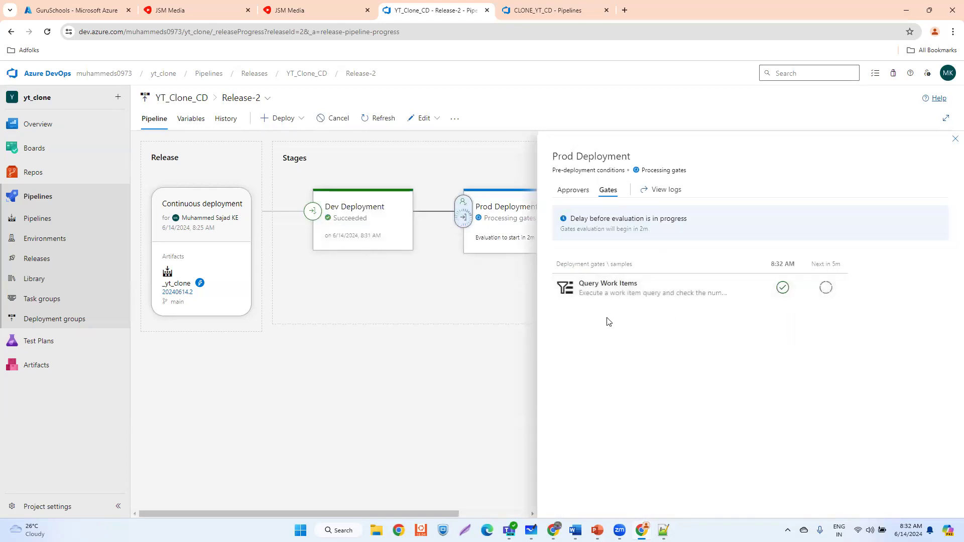
left_click(955, 139)
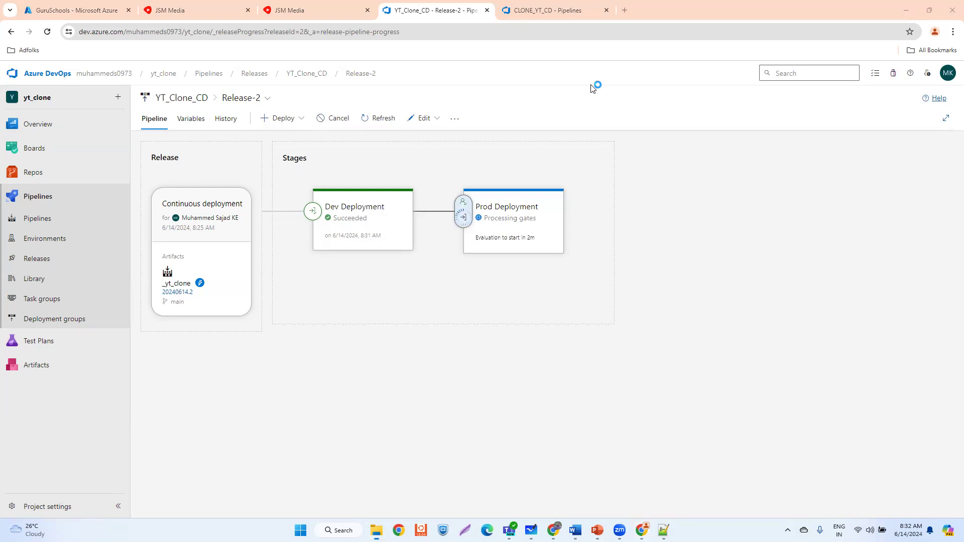
Open the DevOps Syllabus Azure PDF from File Explorer in Adobe Acrobat and enlarge the page view to 150%
key("super+e")
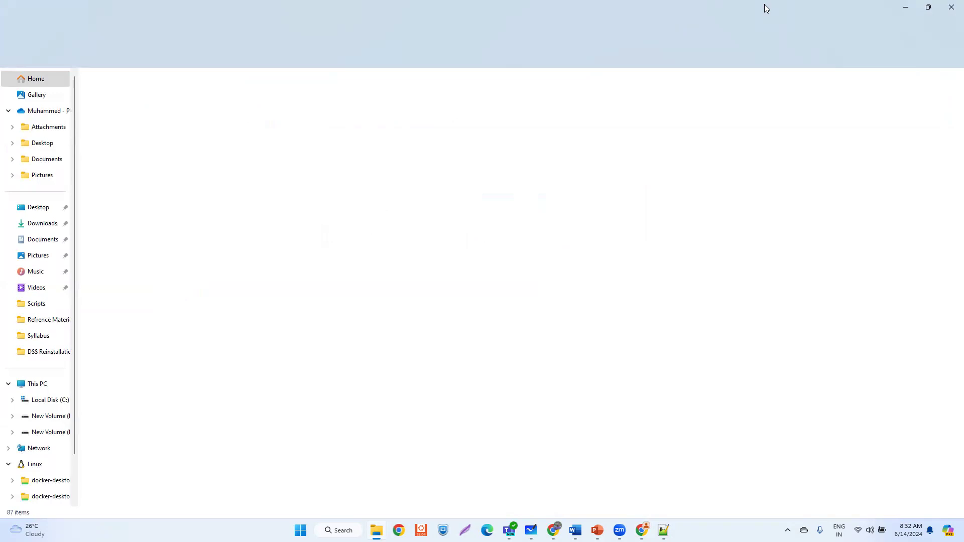
left_click_drag(766, 8, 767, 0)
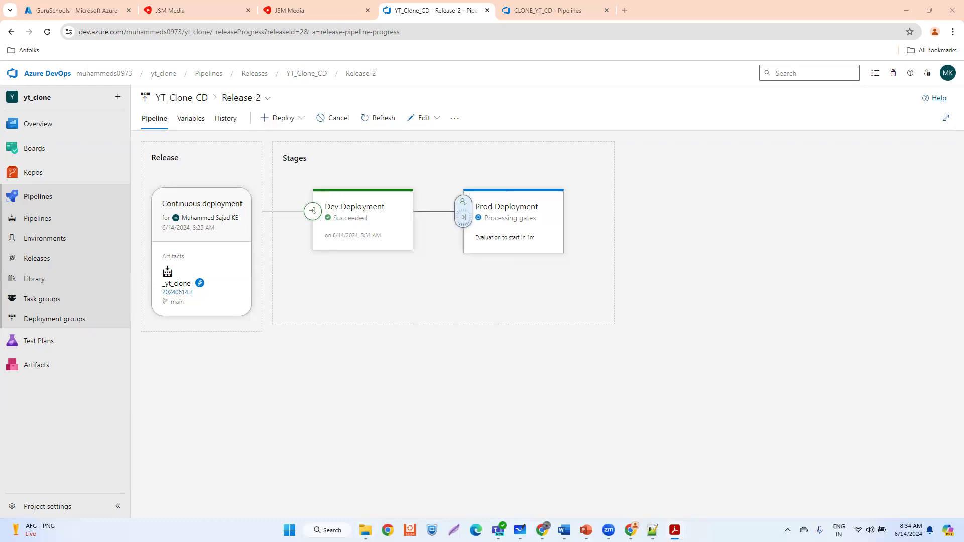
left_click(773, 180)
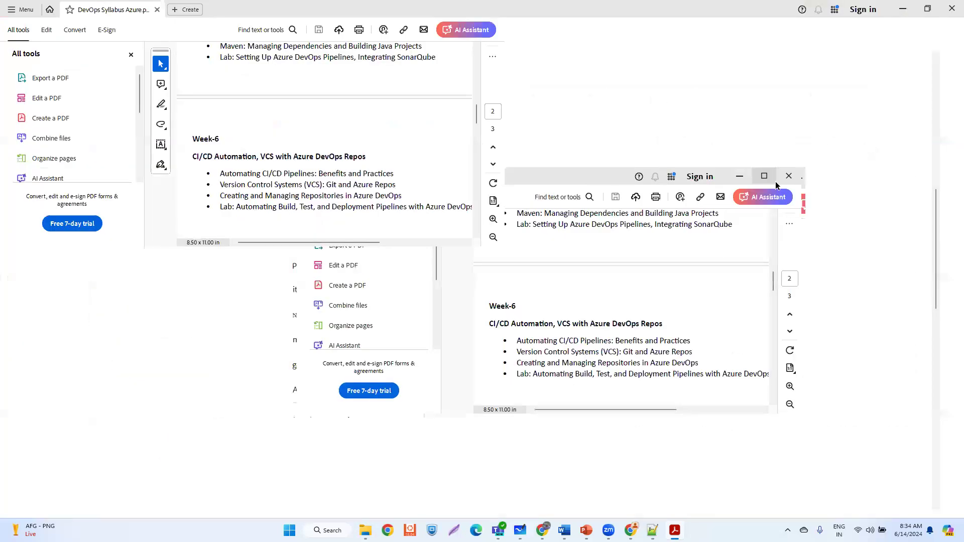
scroll(512, 349, "down", 1)
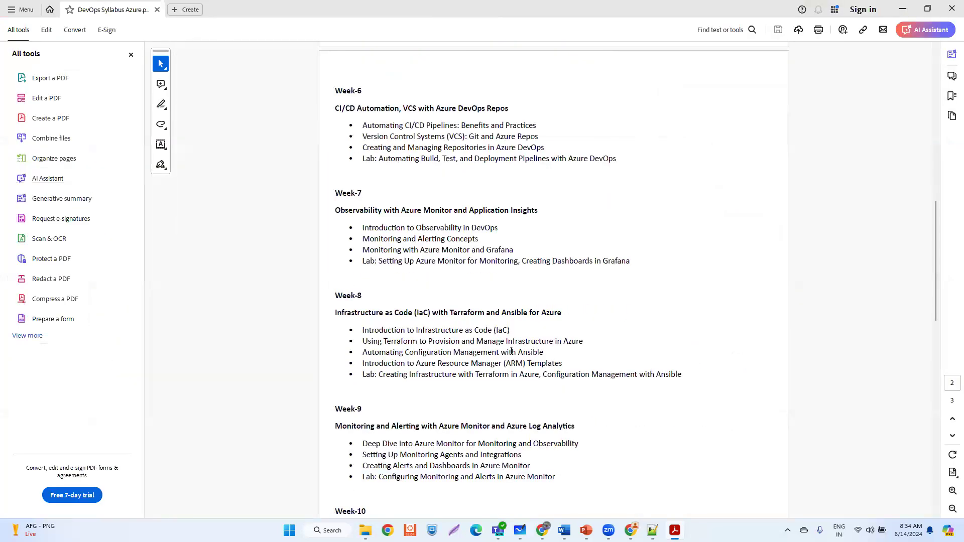
left_click(952, 490)
left_click(952, 490)
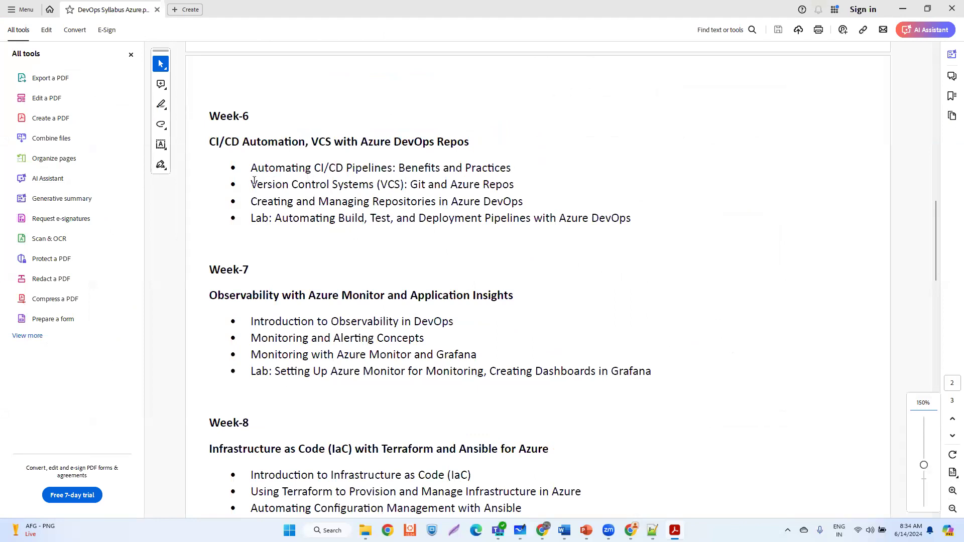
Go through the Week-6 CI/CD automation topics in the syllabus, highlighting the pipeline, repository and lab lines and finally the section's text
left_click_drag(250, 167, 511, 170)
left_click_drag(251, 200, 524, 201)
left_click(407, 202)
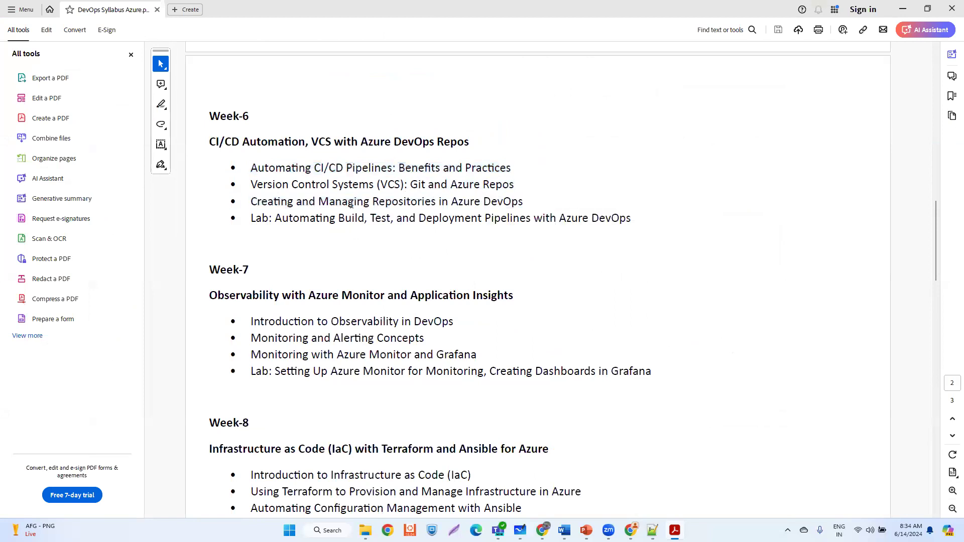
left_click_drag(318, 201, 523, 201)
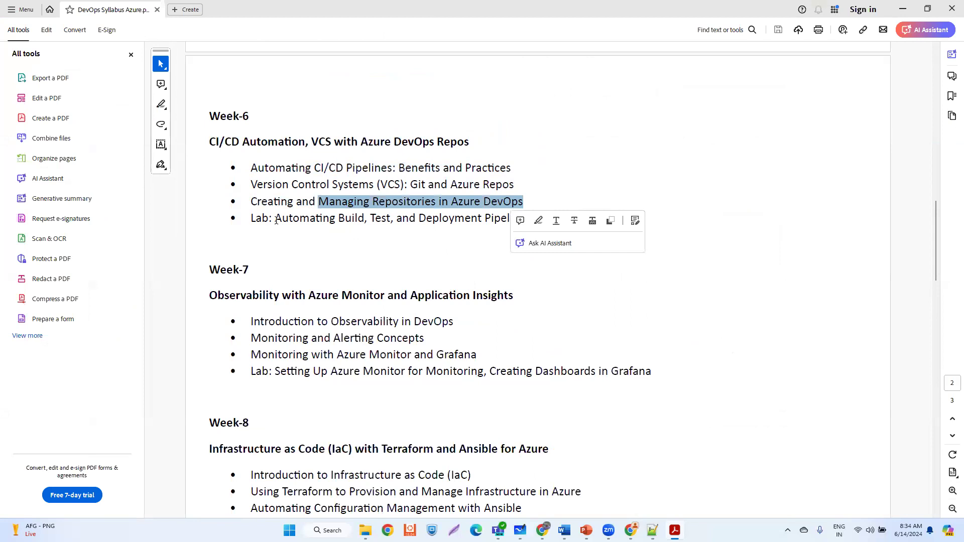
left_click_drag(276, 220, 351, 222)
left_click_drag(451, 221, 621, 221)
left_click(402, 211)
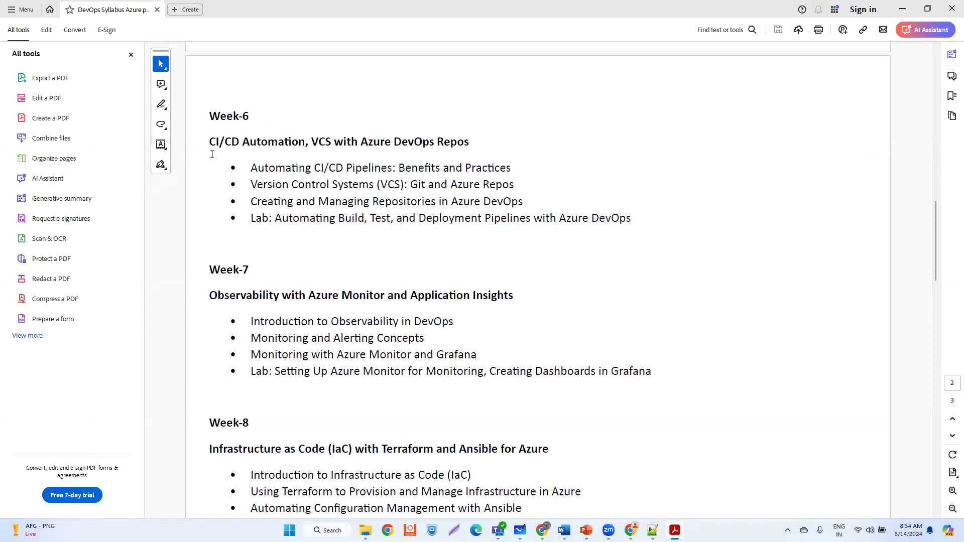
scroll(619, 204, "down", 1)
left_click_drag(635, 193, 242, 118)
scroll(304, 174, "up", 9)
scroll(357, 145, "down", 9)
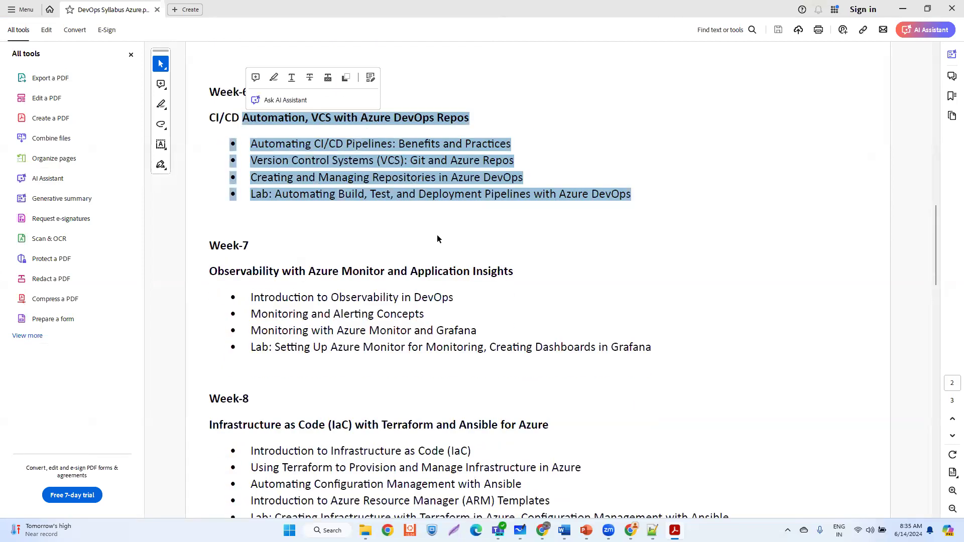
Read through the Week-7 to Week-12 topics of the syllabus, from observability to career path and final discussions
scroll(397, 256, "down", 1)
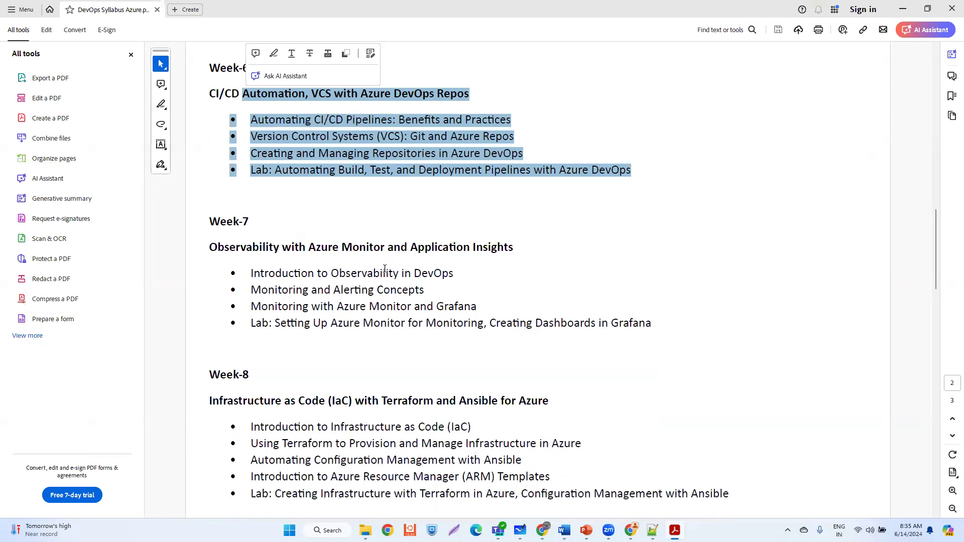
scroll(379, 249, "down", 2)
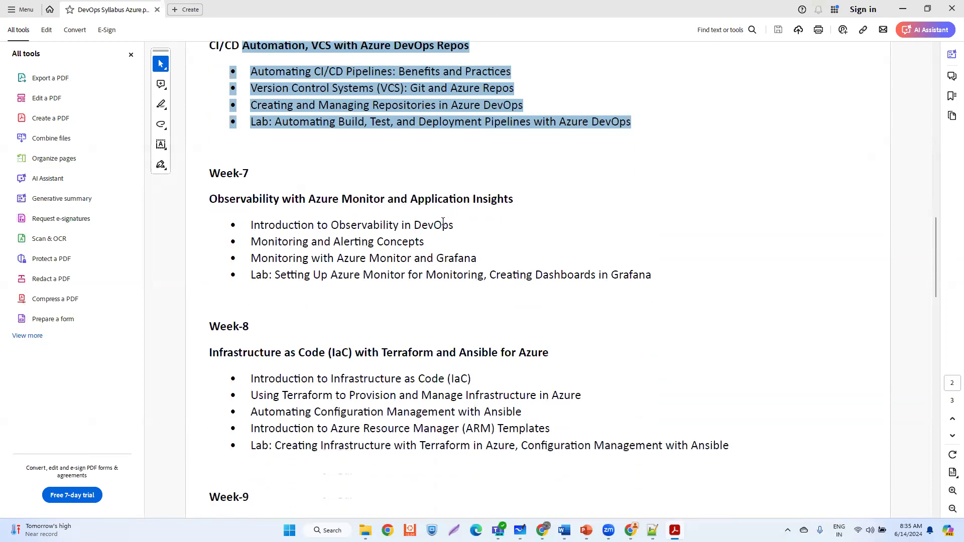
scroll(442, 222, "down", 2)
scroll(443, 221, "down", 2)
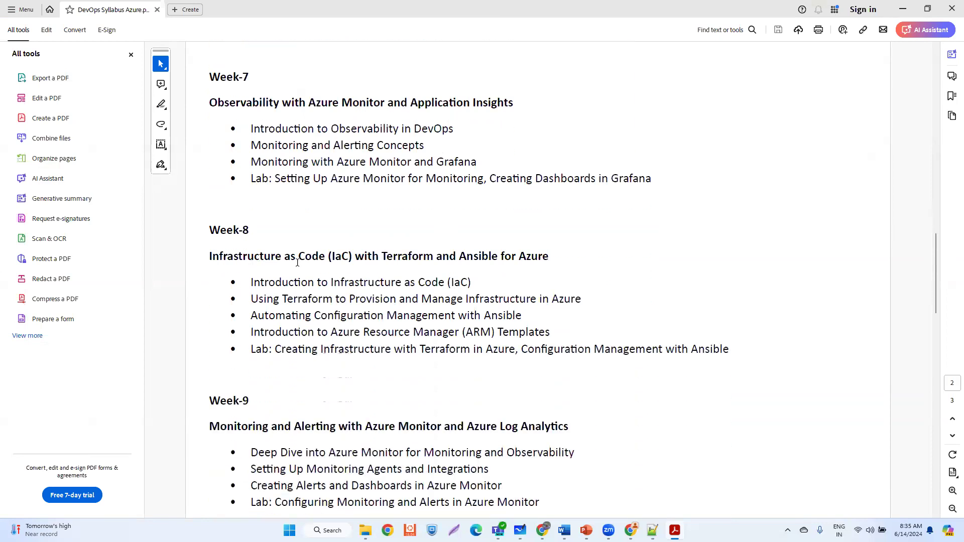
scroll(419, 259, "down", 3)
scroll(419, 259, "down", 4)
scroll(393, 269, "down", 4)
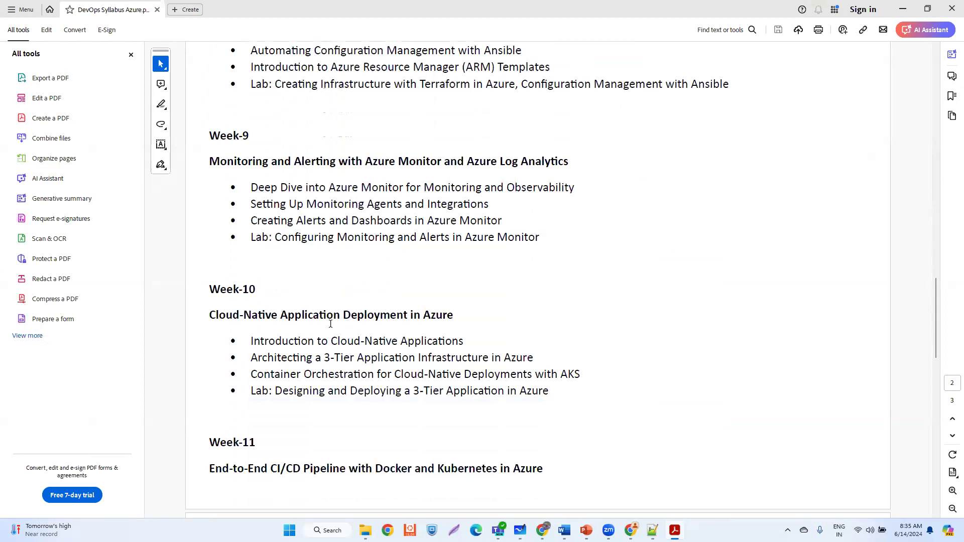
scroll(349, 329, "down", 4)
scroll(347, 325, "down", 2)
scroll(380, 306, "down", 3)
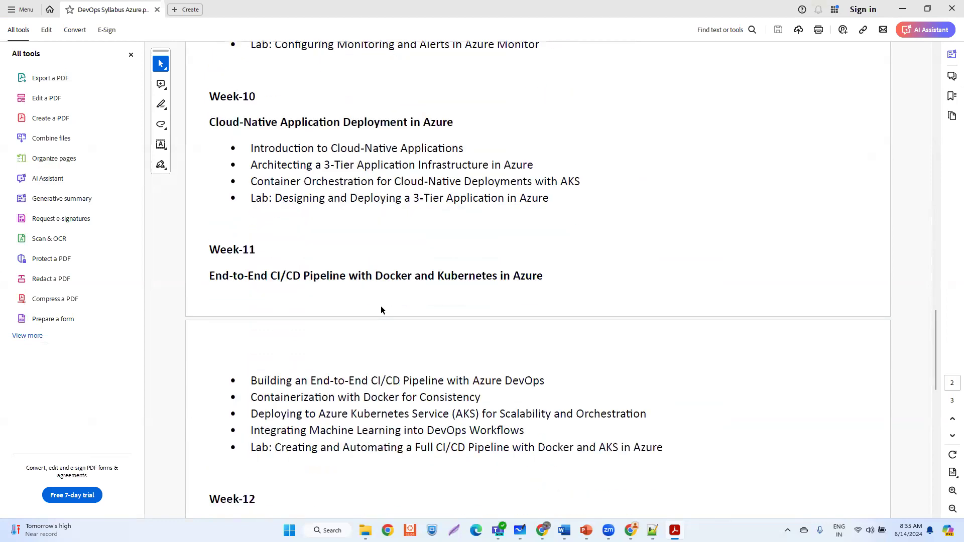
scroll(457, 303, "up", 3)
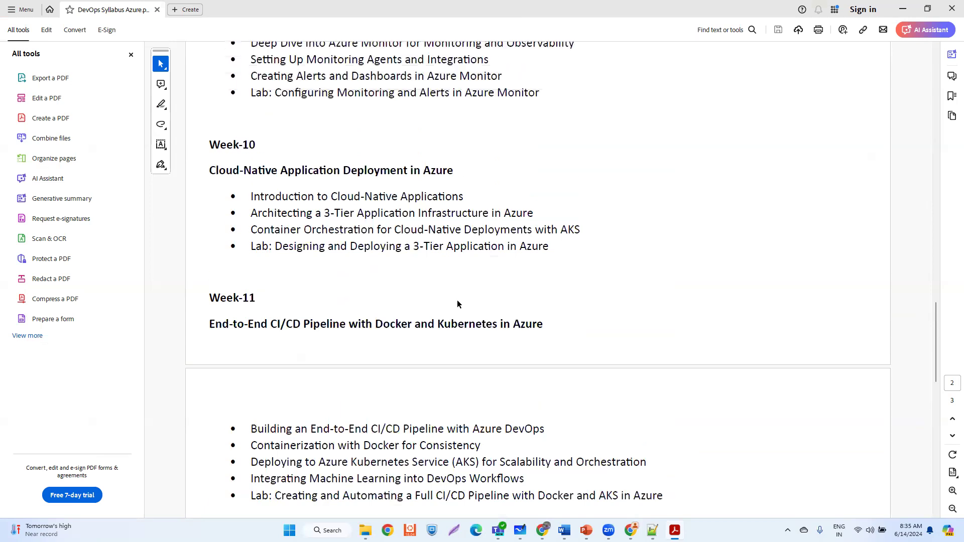
scroll(457, 301, "down", 8)
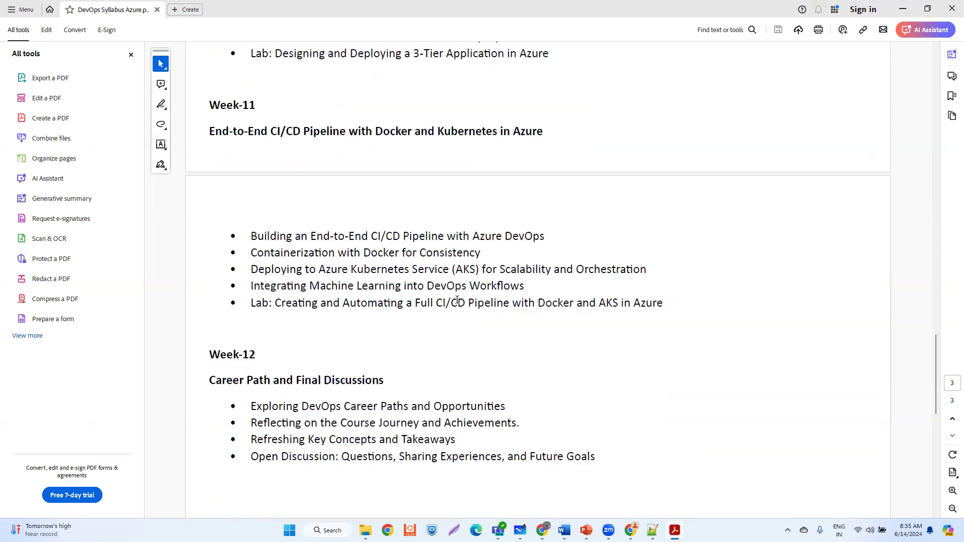
scroll(458, 300, "up", 12)
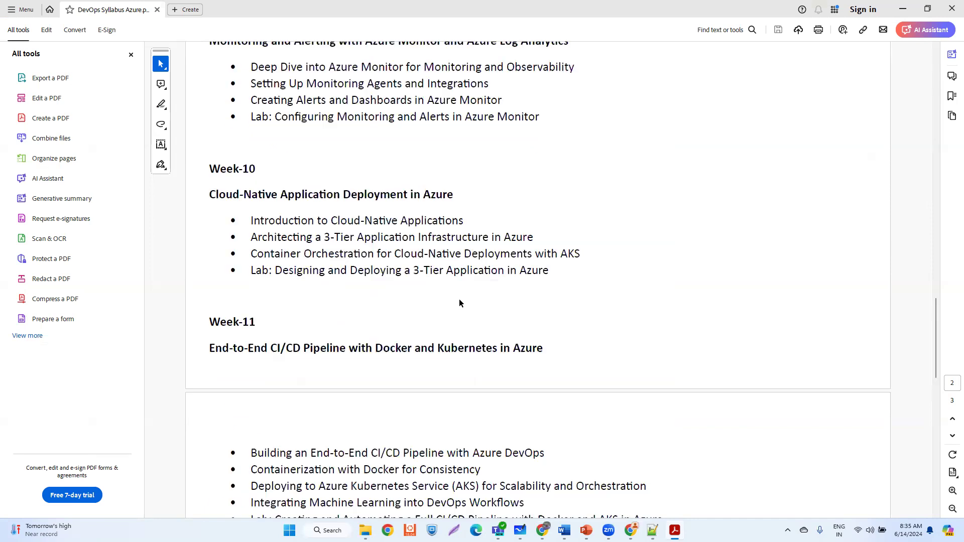
scroll(459, 299, "up", 10)
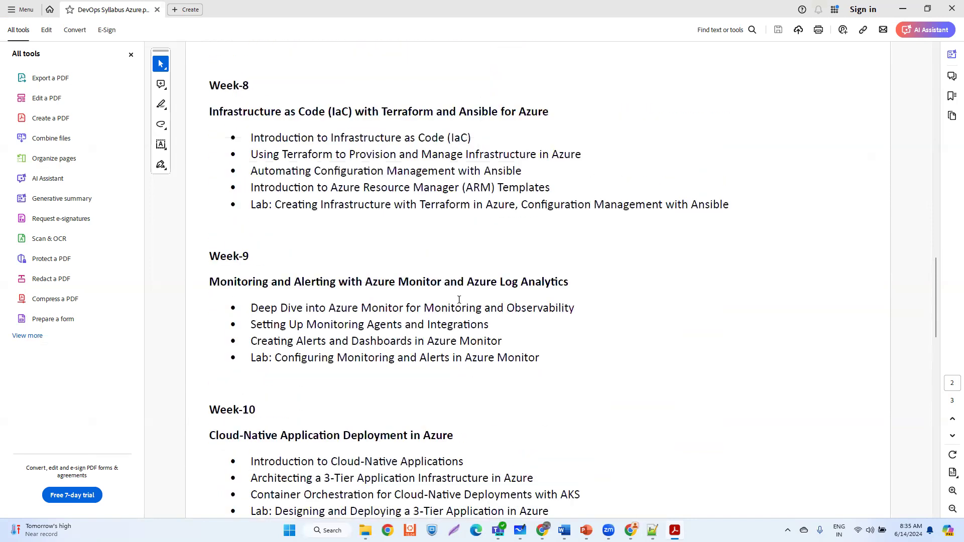
scroll(459, 299, "down", 17)
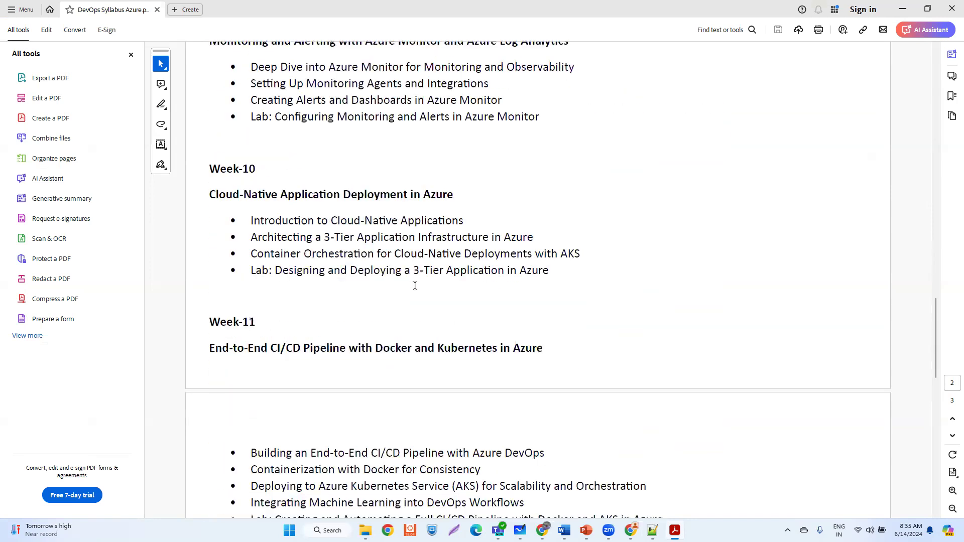
Highlight the Week-11 line on building an end-to-end CI/CD pipeline and the heading words "Docker and Kubernetes in Azure"
left_click_drag(251, 357, 542, 355)
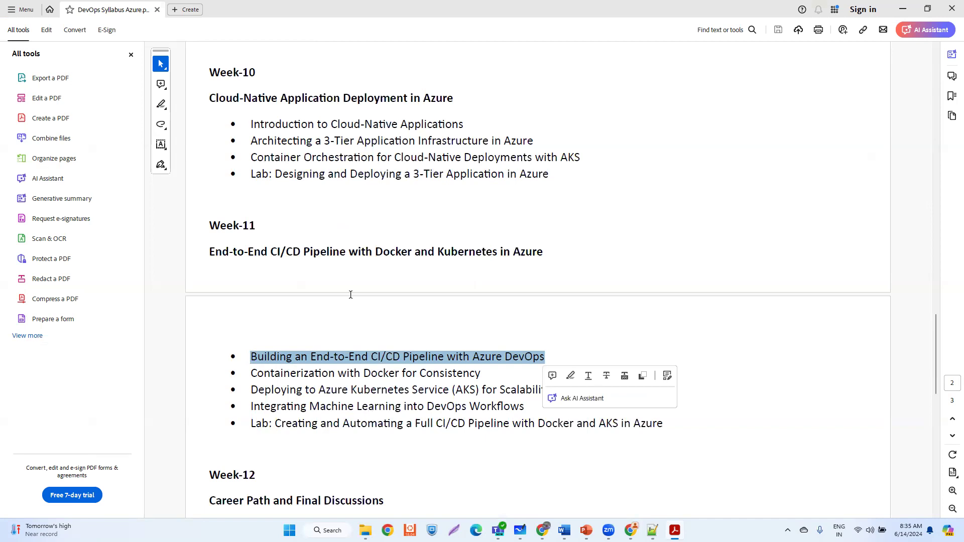
scroll(350, 295, "up", 17)
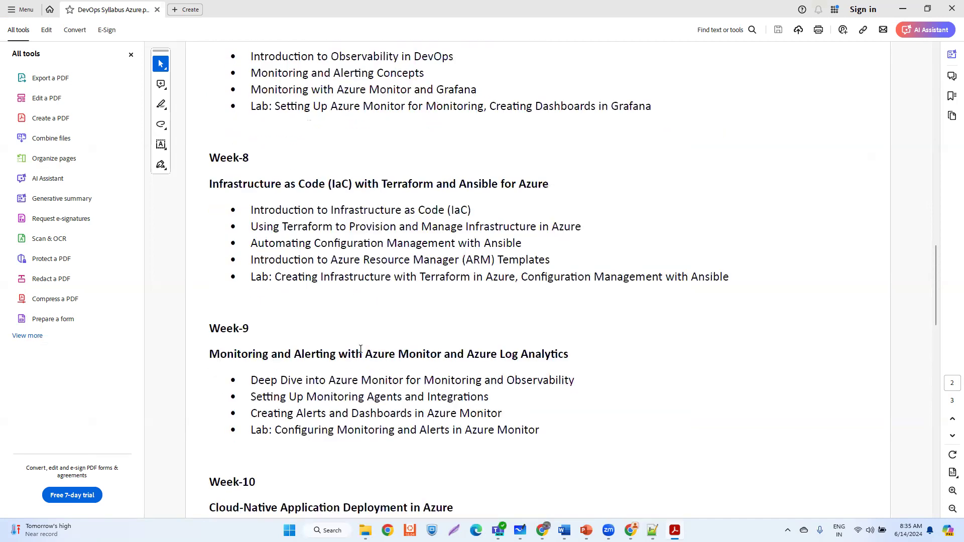
scroll(362, 346, "down", 10)
scroll(311, 381, "down", 2)
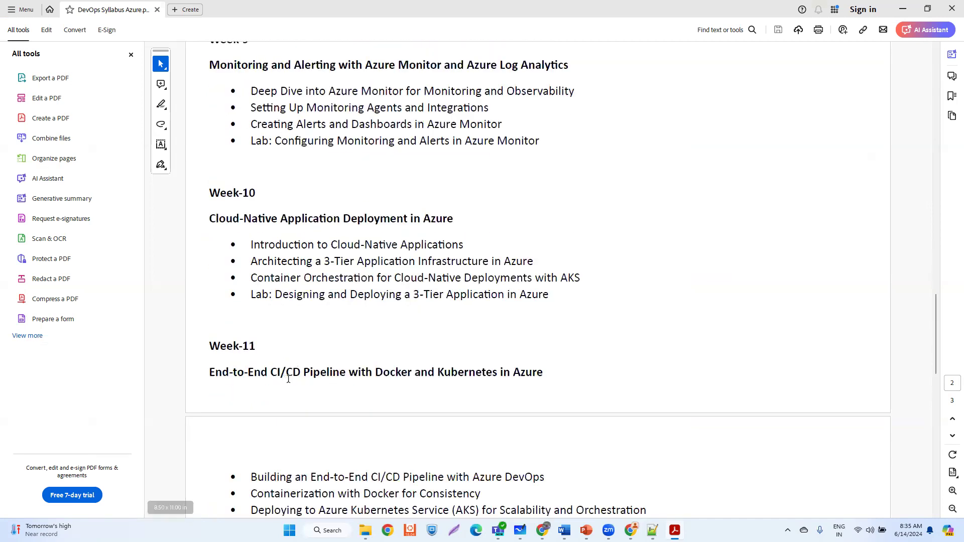
left_click_drag(377, 376, 543, 372)
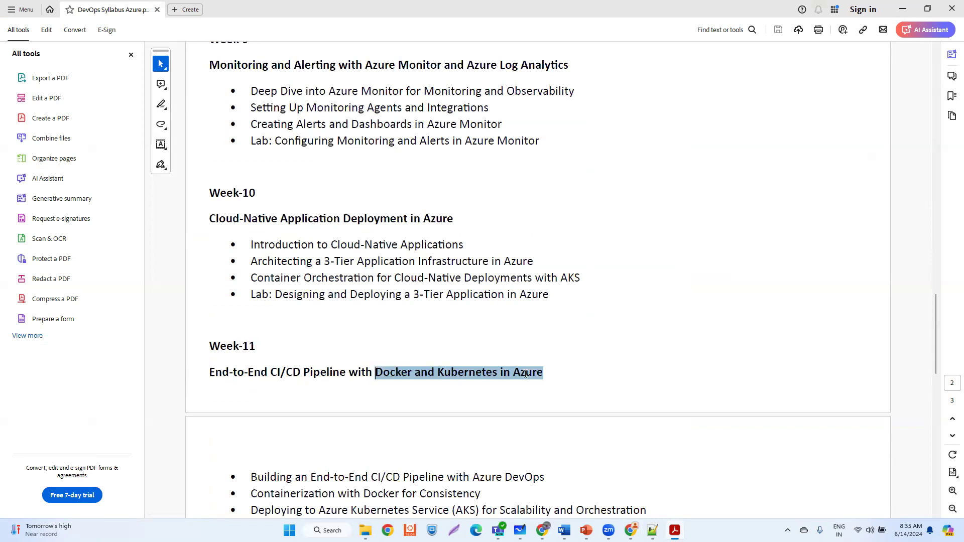
left_click(265, 222)
Review the syllabus back from Week-8 to Week-5 and recheck the Week-6 and Week-7 topics
scroll(265, 223, "up", 14)
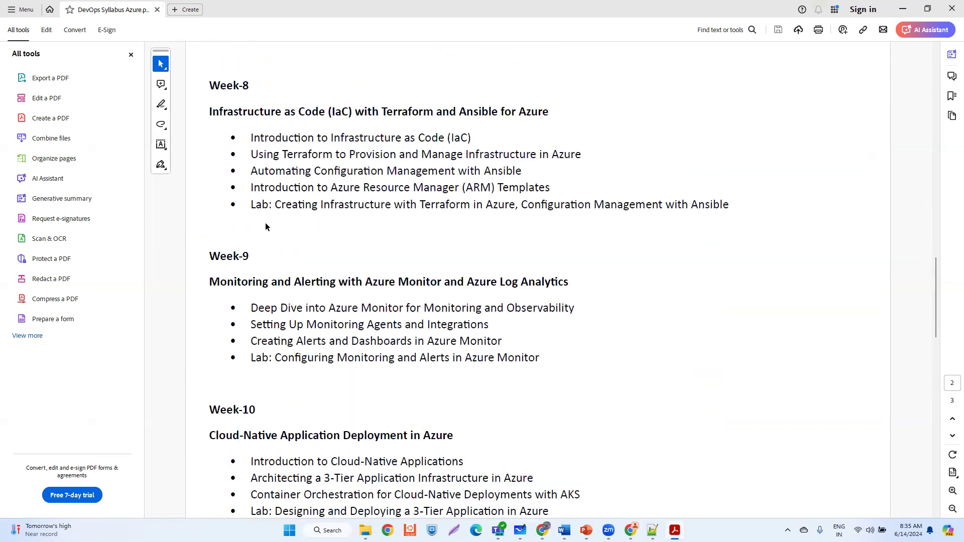
scroll(265, 222, "up", 1)
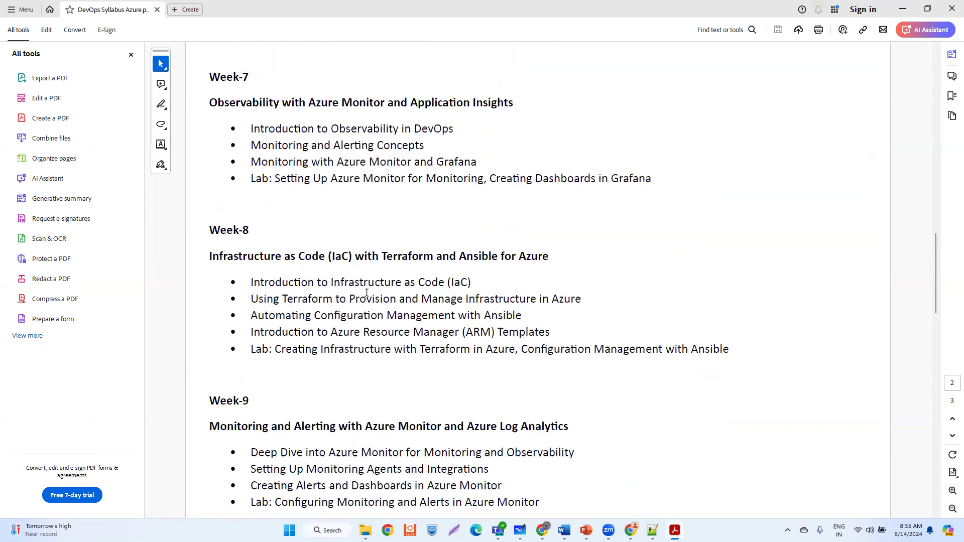
scroll(405, 341, "up", 3)
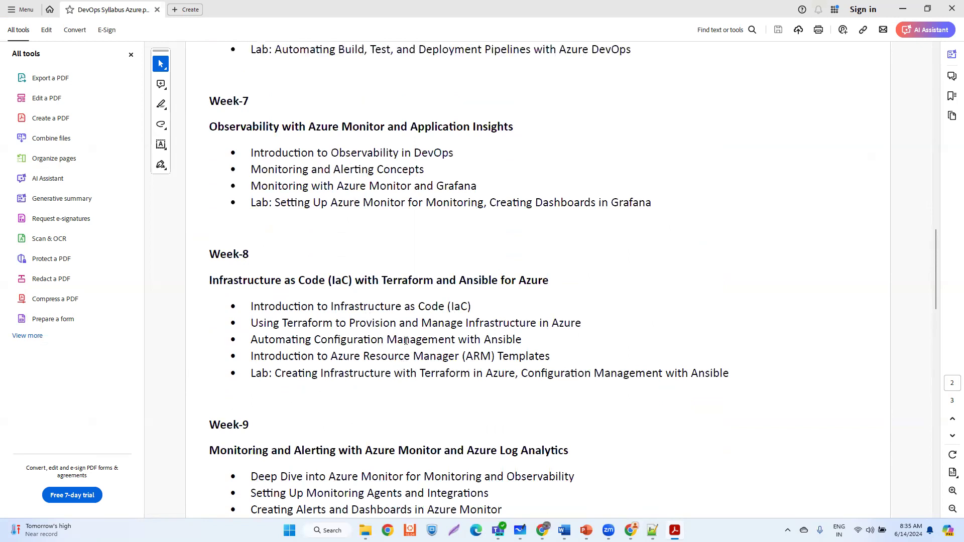
scroll(474, 381, "up", 8)
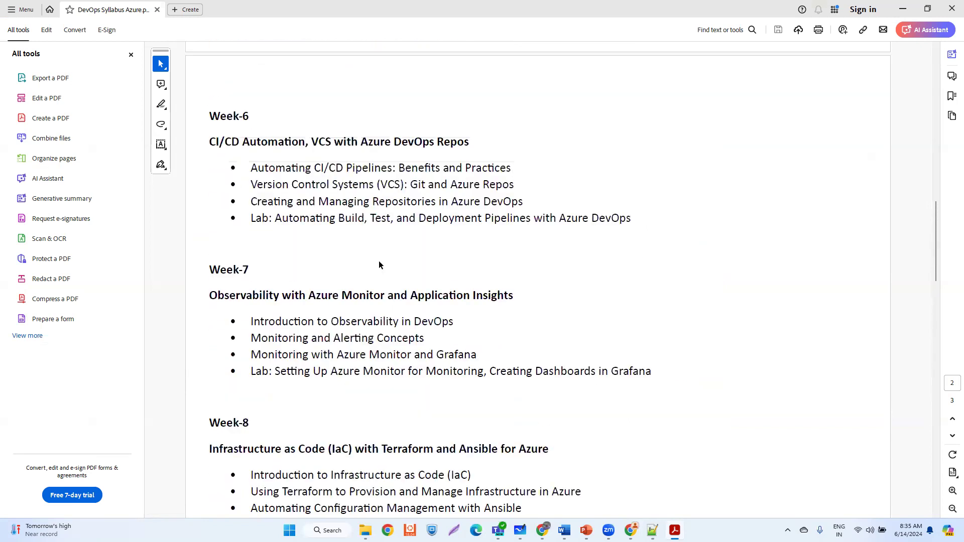
scroll(381, 258, "up", 4)
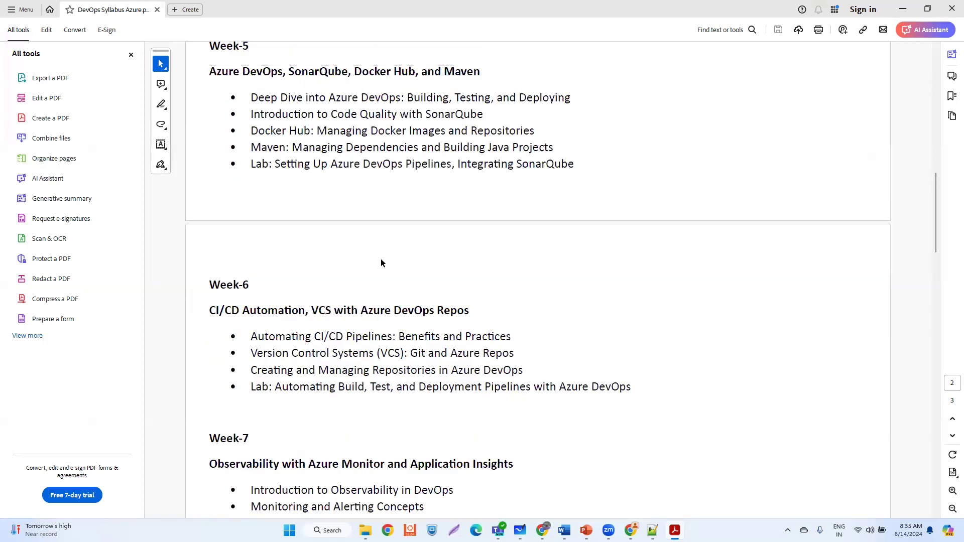
scroll(351, 298, "down", 4)
scroll(351, 296, "down", 5)
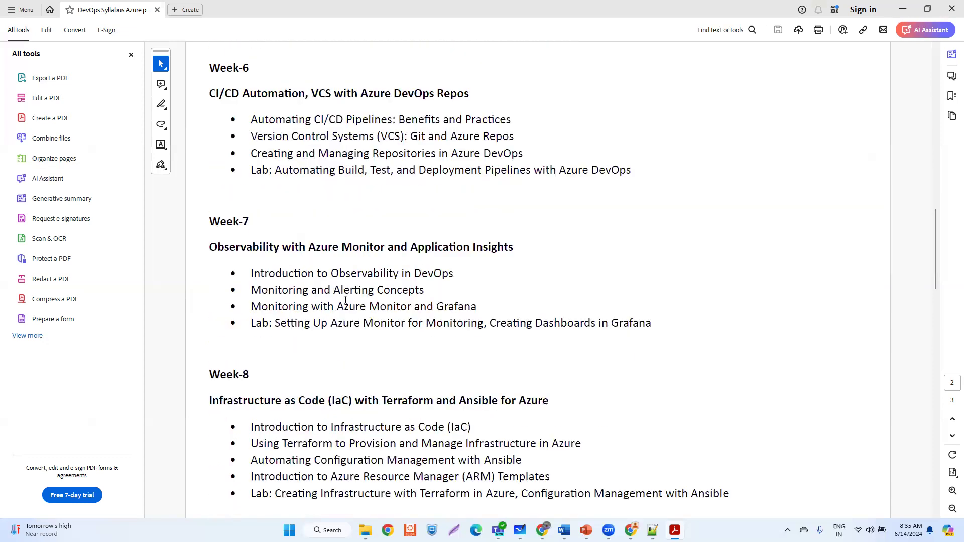
scroll(395, 302, "down", 4)
scroll(392, 301, "up", 15)
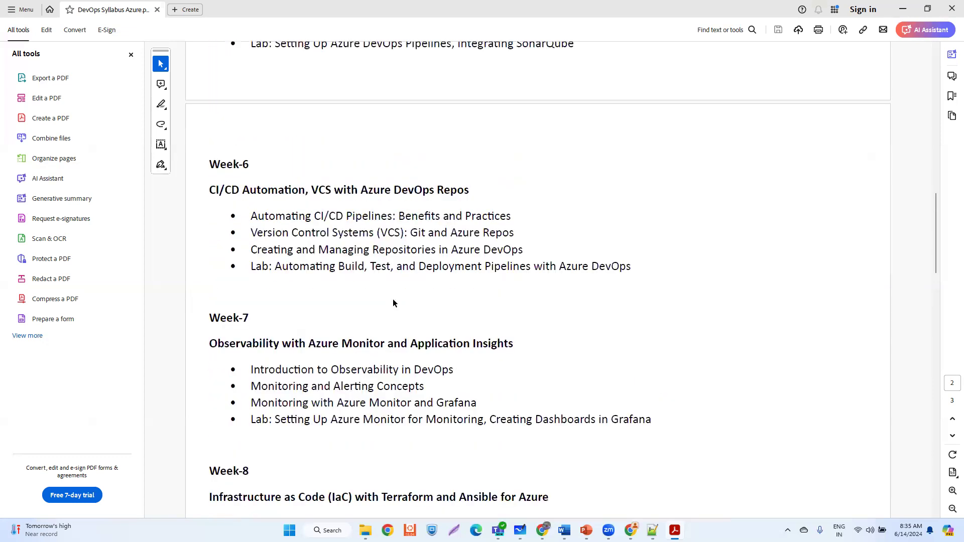
scroll(393, 301, "down", 3)
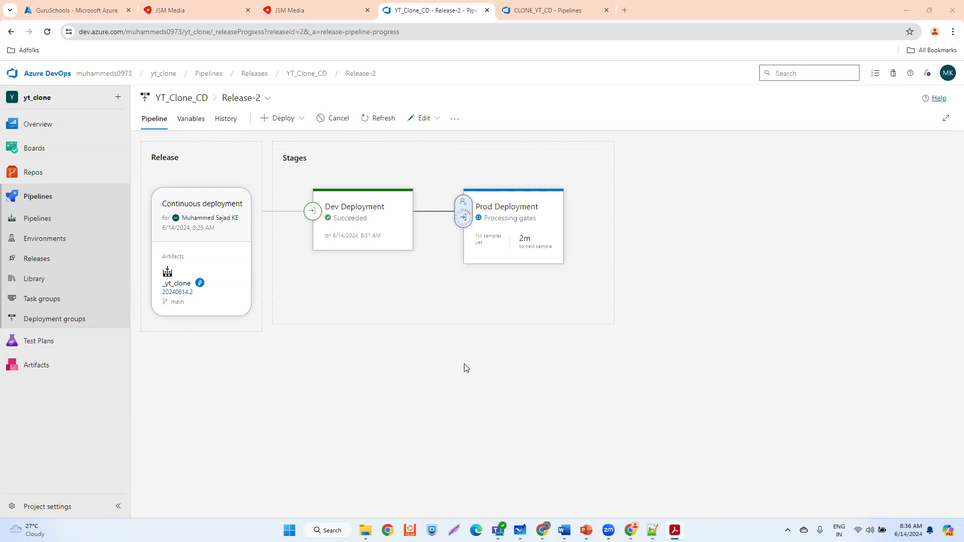
Switch back to the browser, check the Prod Deployment summary in Release-2 and close it
left_click(518, 211)
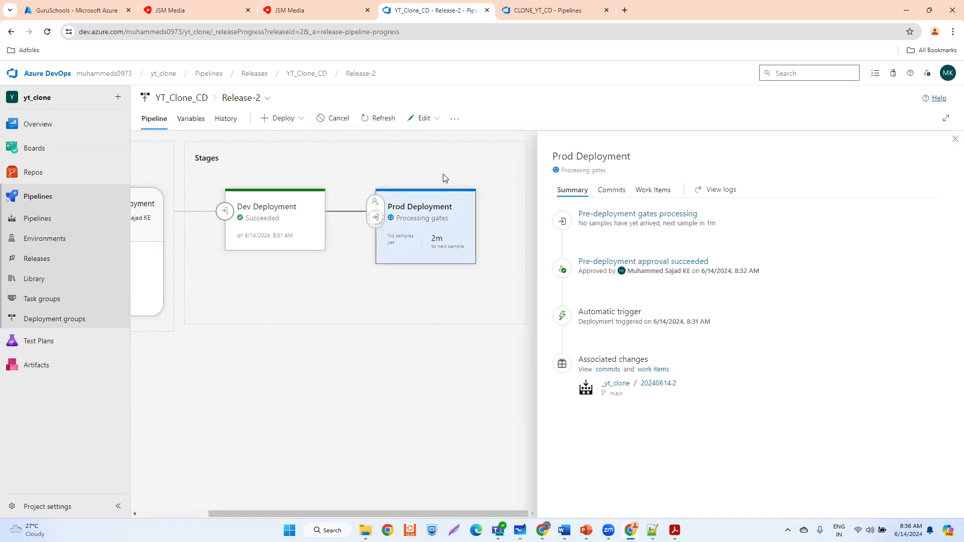
left_click(954, 140)
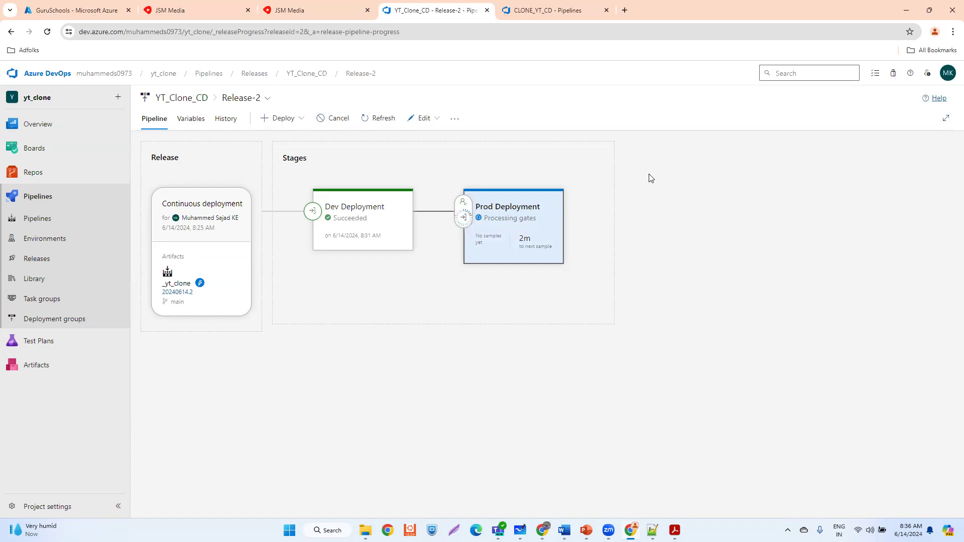
Check the Prod Deployment summary and its pre-deployment gates log, closing each and returning to the Release-2 stages view
left_click(519, 216)
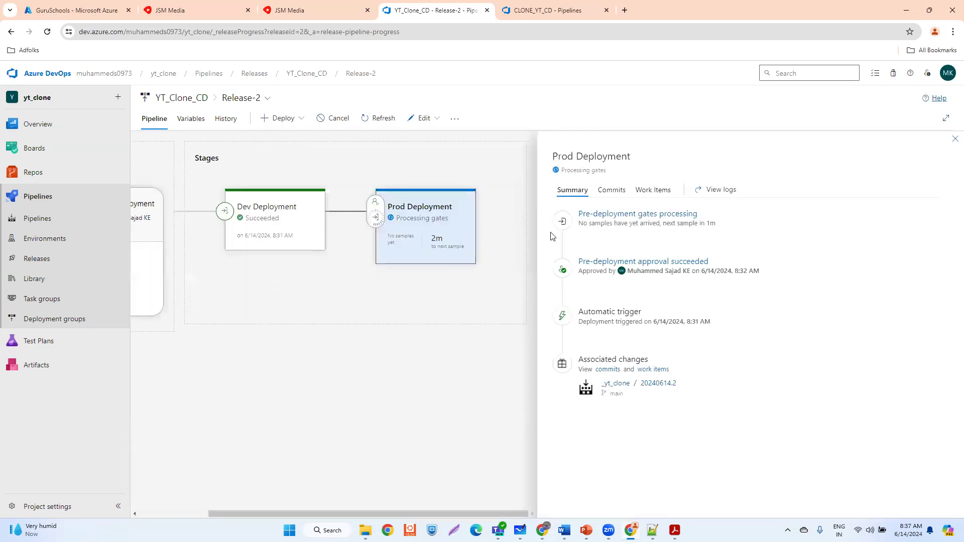
left_click(953, 142)
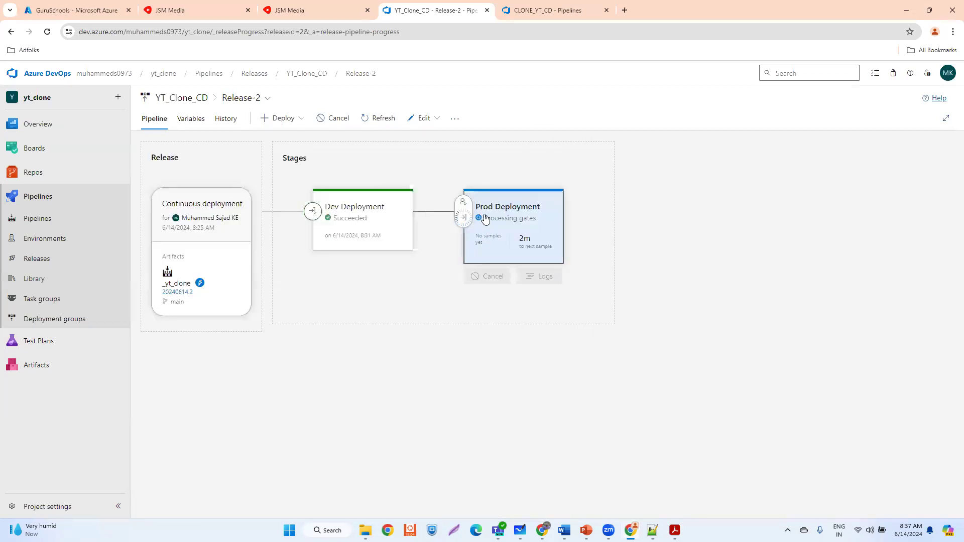
left_click(539, 277)
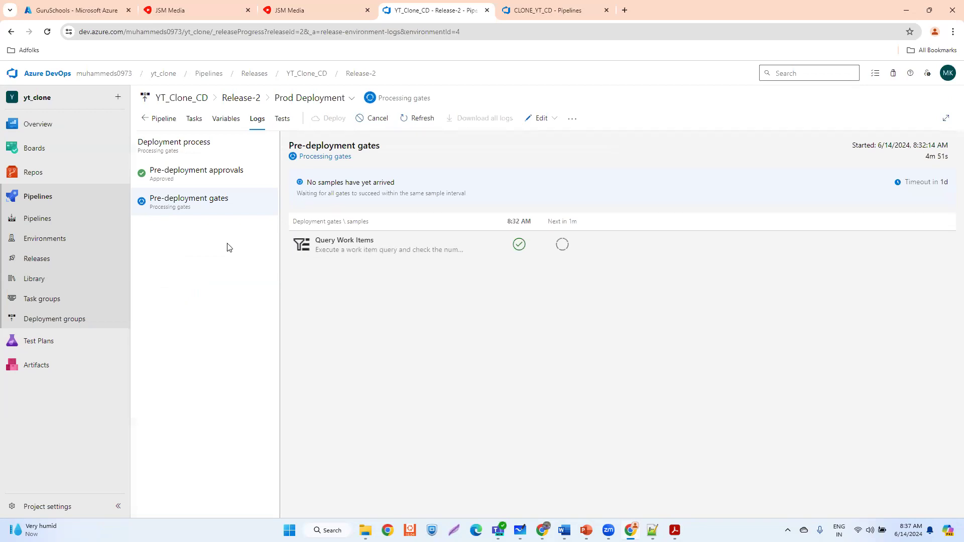
left_click(160, 121)
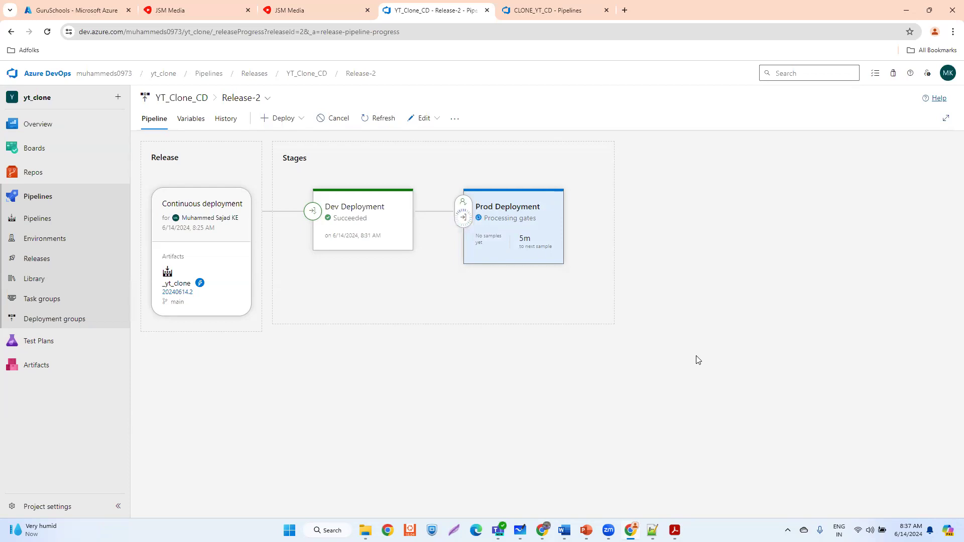
Inspect the Prod Deployment stage's summary and agent job log, return to the release pipeline and close the summary
left_click(524, 212)
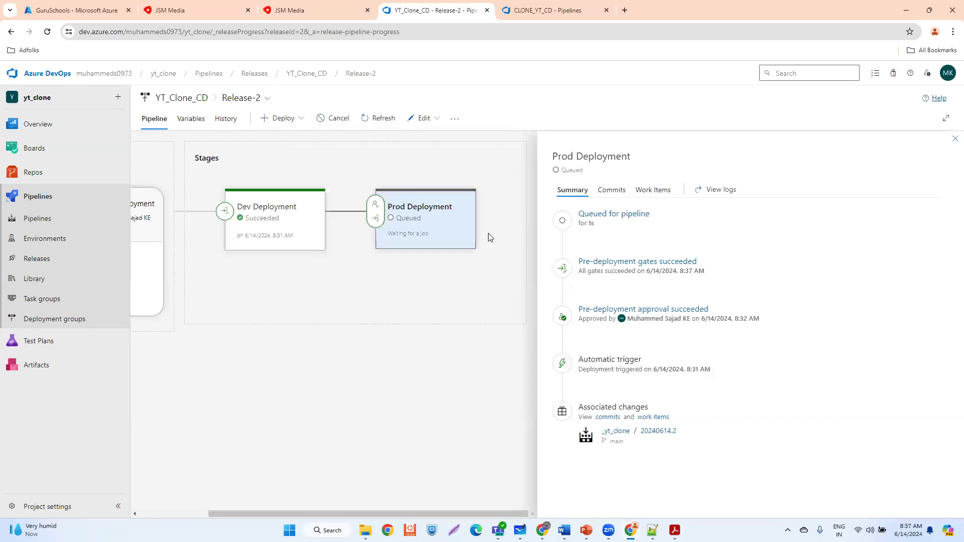
mouse_move(445, 211)
left_click(448, 262)
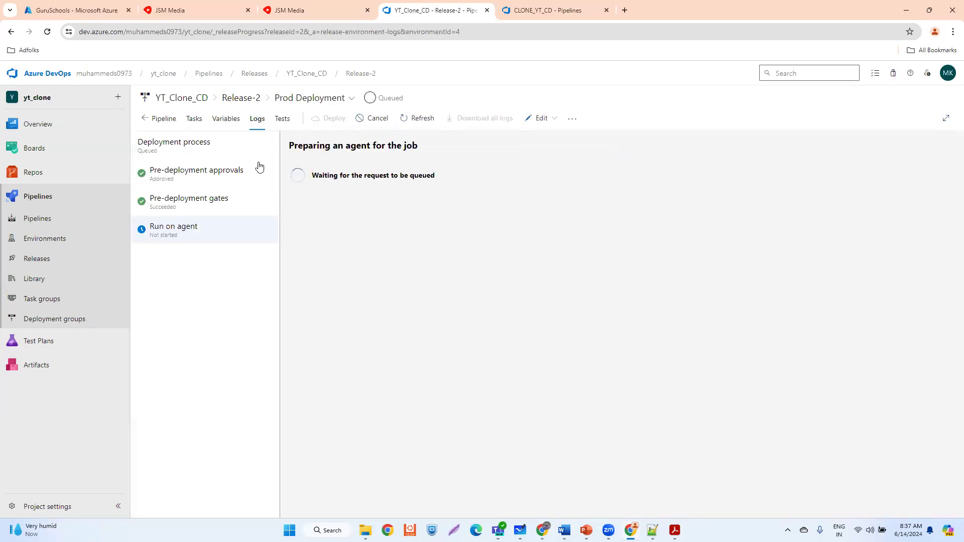
left_click(163, 121)
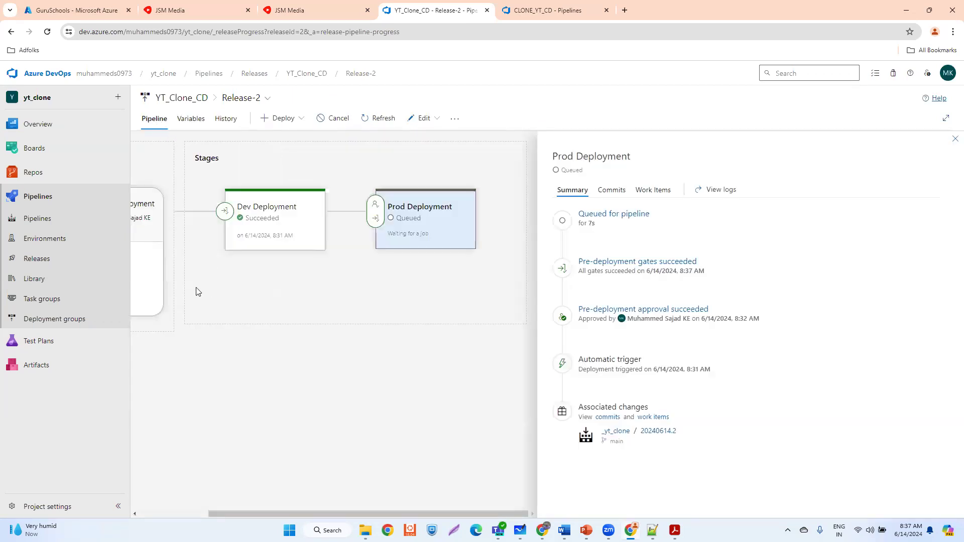
left_click(955, 139)
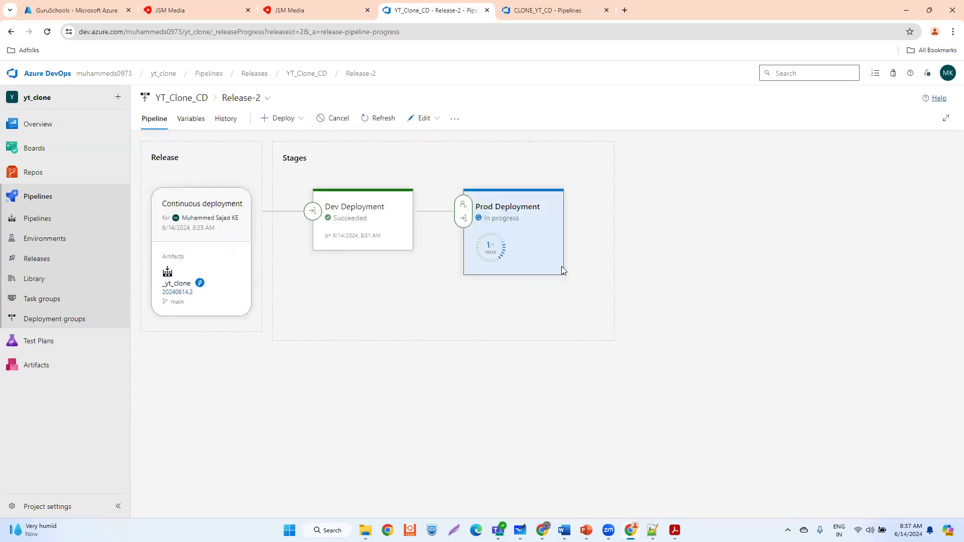
Reopen the Prod Deployment summary in Release-2 and review its deployment, gates, approval, trigger and associated changes
left_click(520, 231)
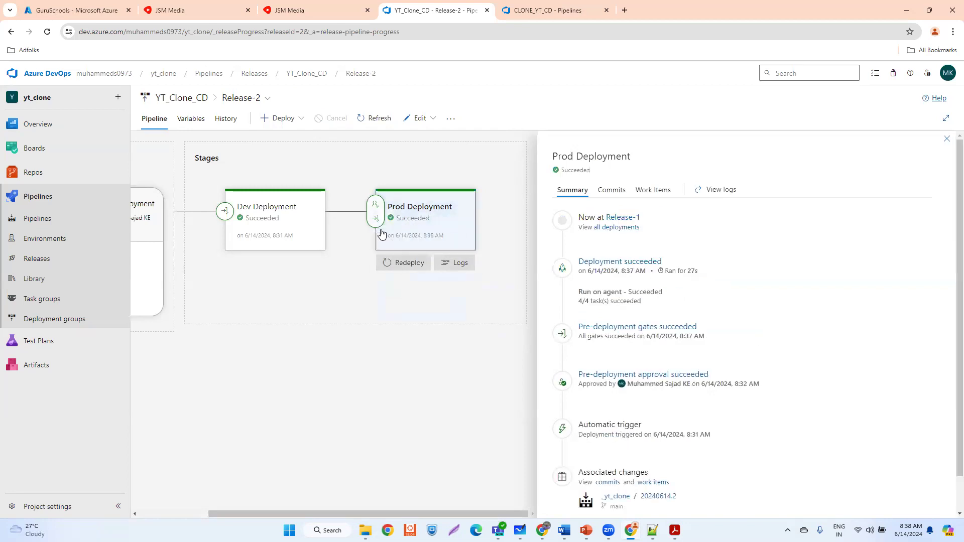
left_click(420, 209)
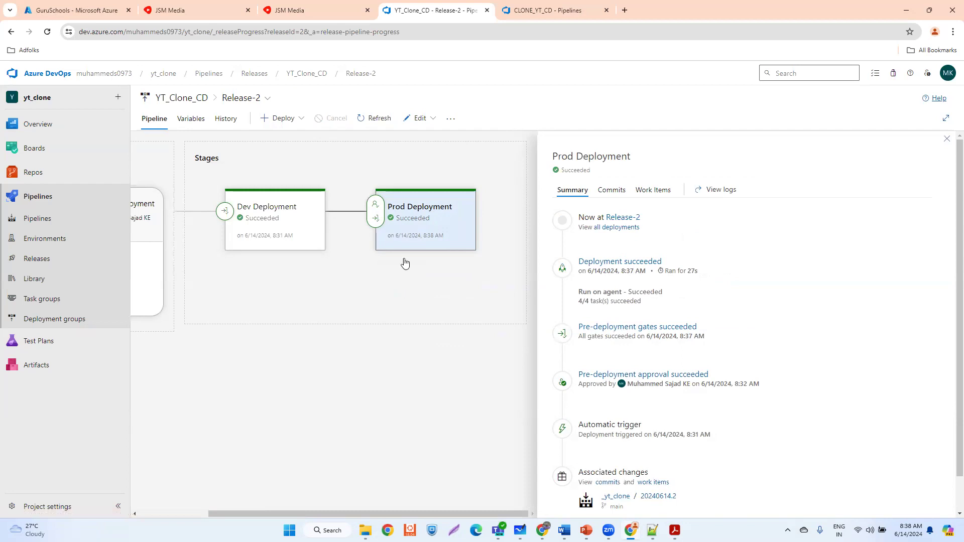
left_click(418, 211)
scroll(733, 323, "down", 1)
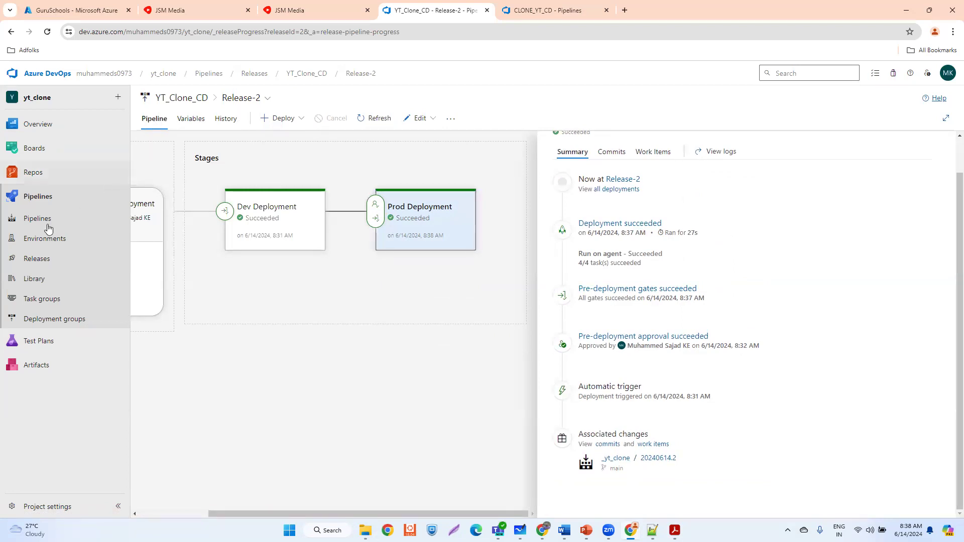
Open the yt_clone project's list of recently run pipelines and switch to Zoom's screen sharing meeting controls
left_click(39, 224)
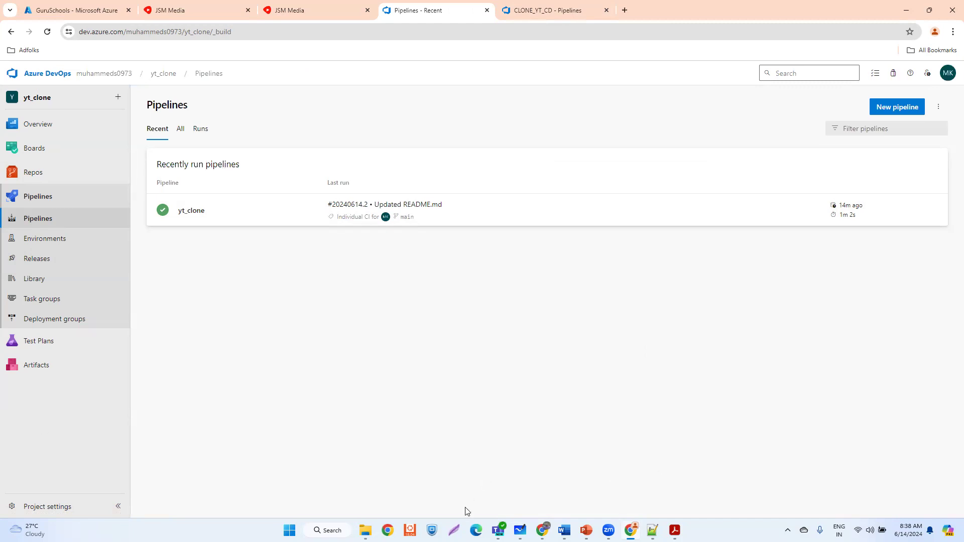
mouse_move(609, 527)
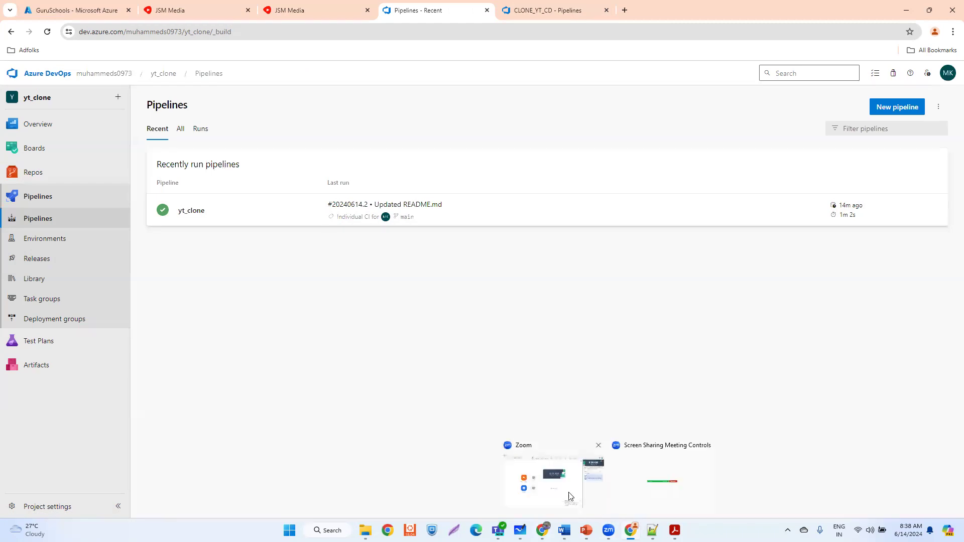
left_click(651, 484)
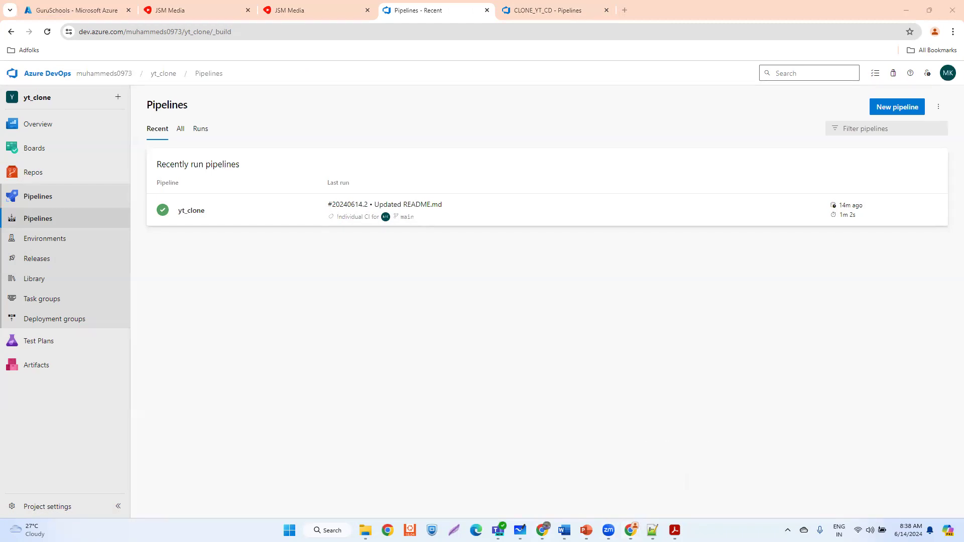